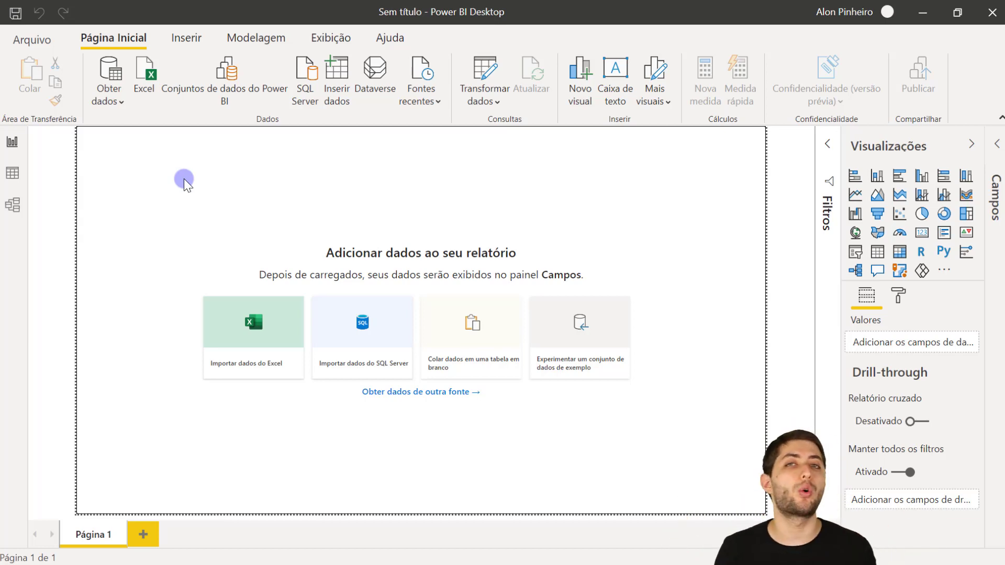
Step: Import the Vendas table from the Base Vendas Excel workbook into the report
{"action": "left_click", "coordinate": [148, 94]}
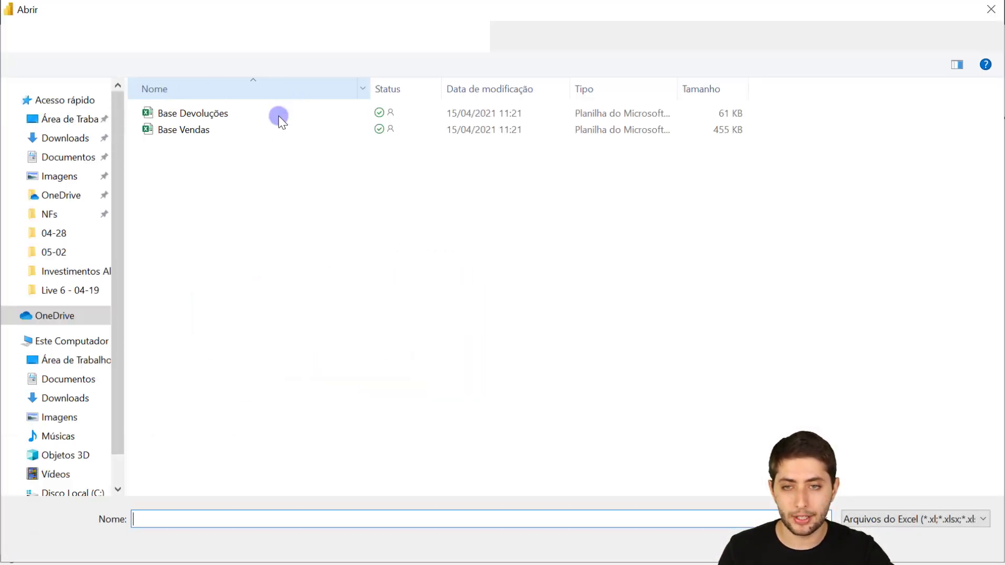
{"action": "left_click", "coordinate": [243, 134]}
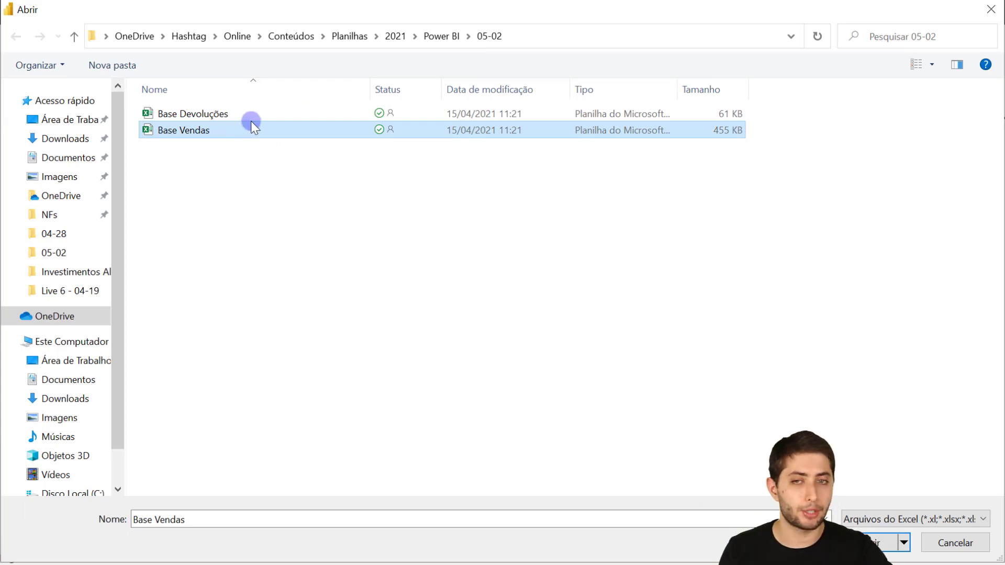
{"action": "key", "text": "Return"}
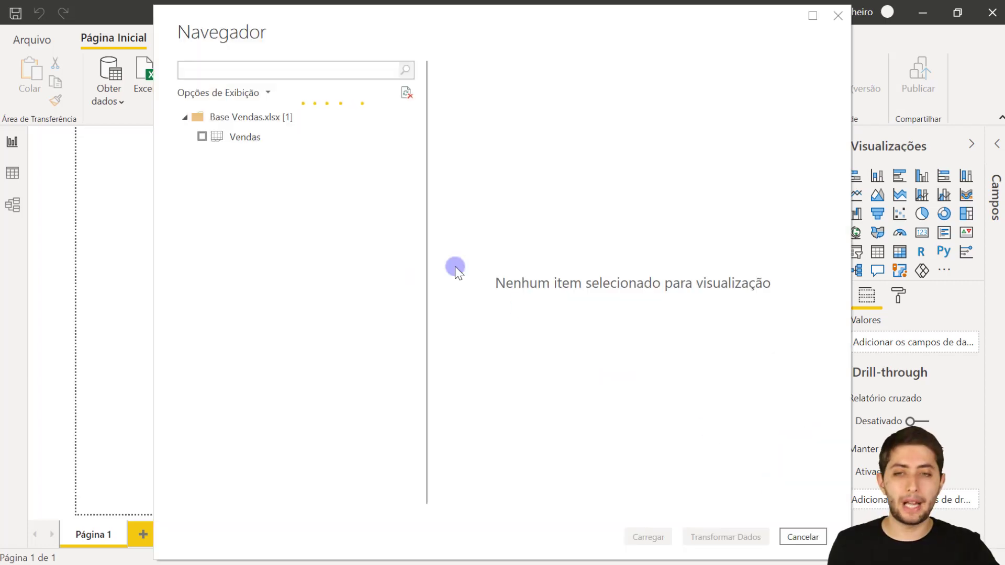
{"action": "left_click", "coordinate": [234, 138]}
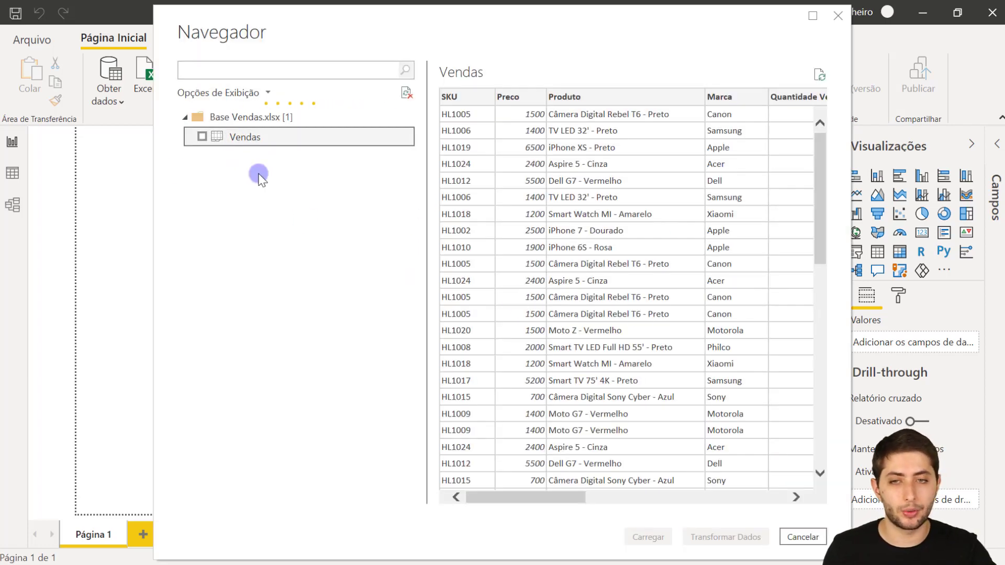
{"action": "left_click", "coordinate": [202, 138]}
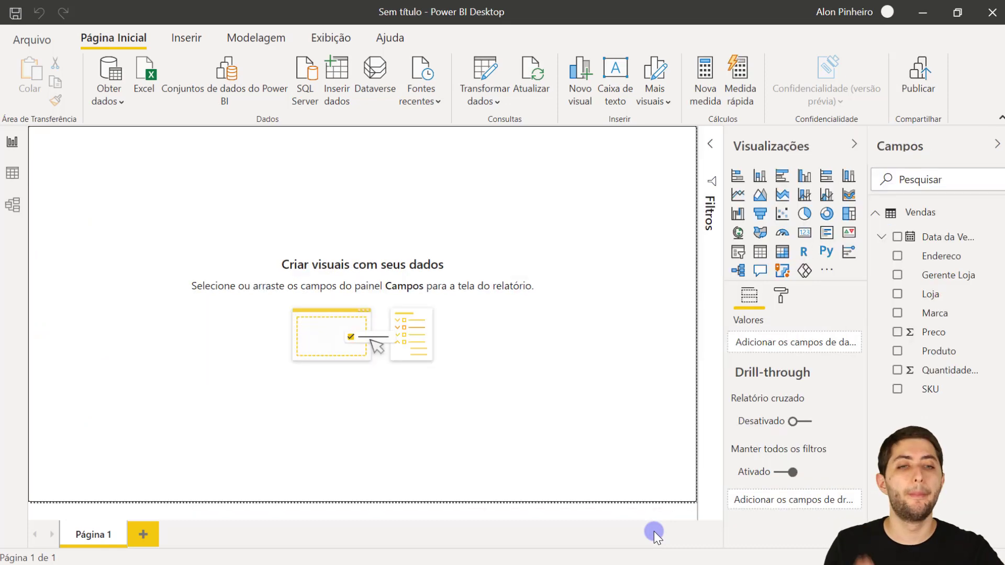
Step: Display the Vendas table's data and sort it by Data da Venda in ascending order
{"action": "left_click", "coordinate": [18, 186]}
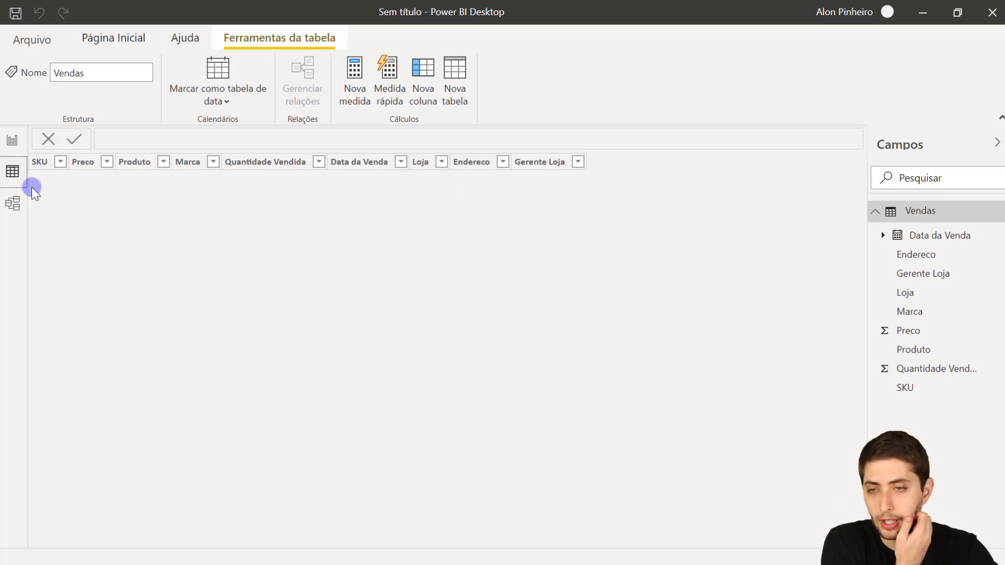
{"action": "left_click", "coordinate": [13, 172]}
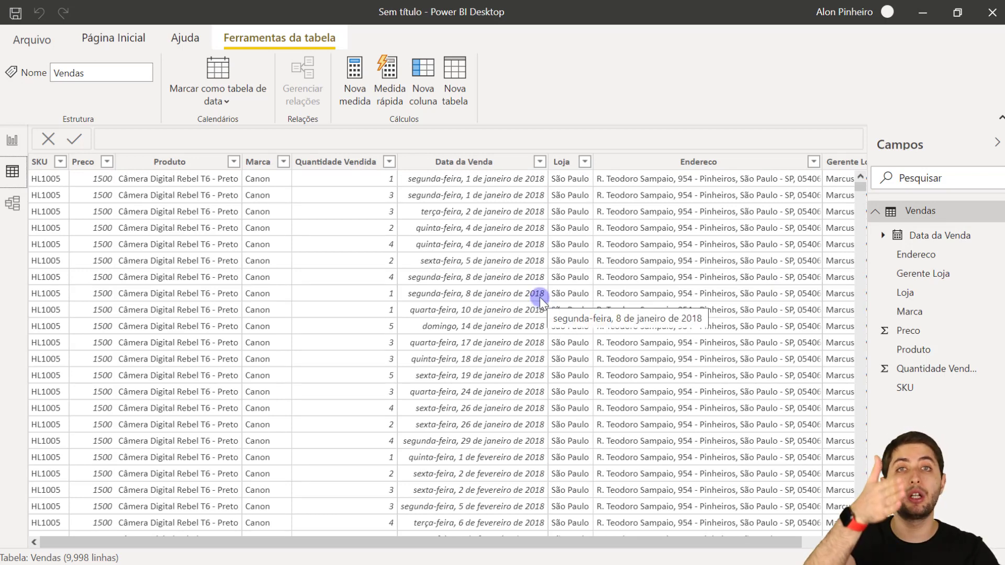
{"action": "left_click", "coordinate": [461, 178]}
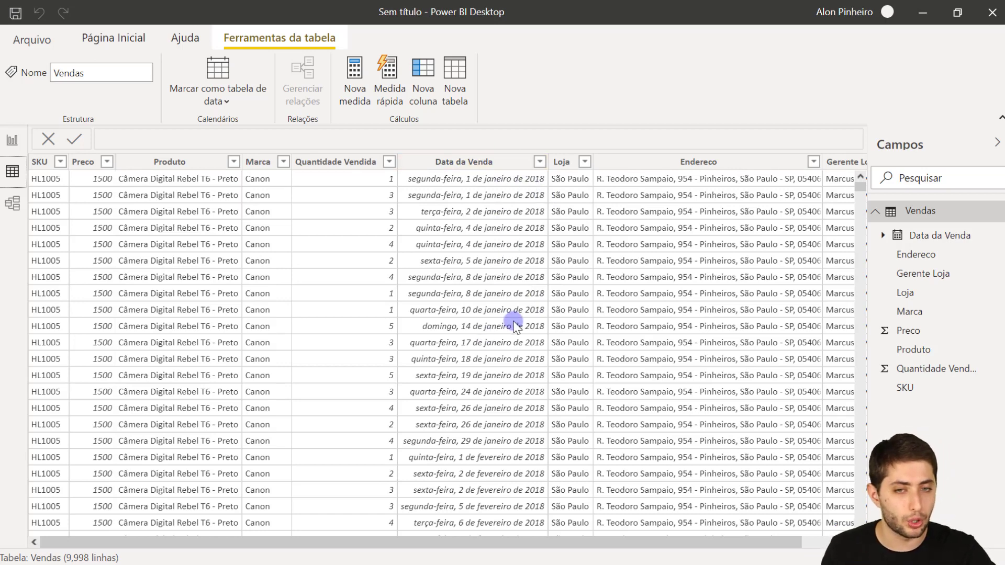
{"action": "left_click", "coordinate": [539, 164]}
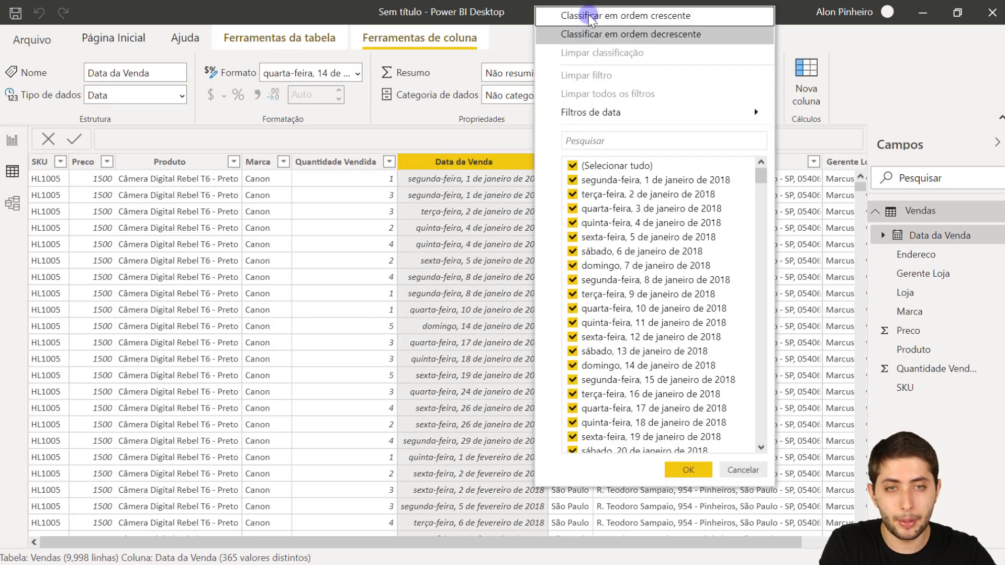
{"action": "left_click", "coordinate": [590, 16]}
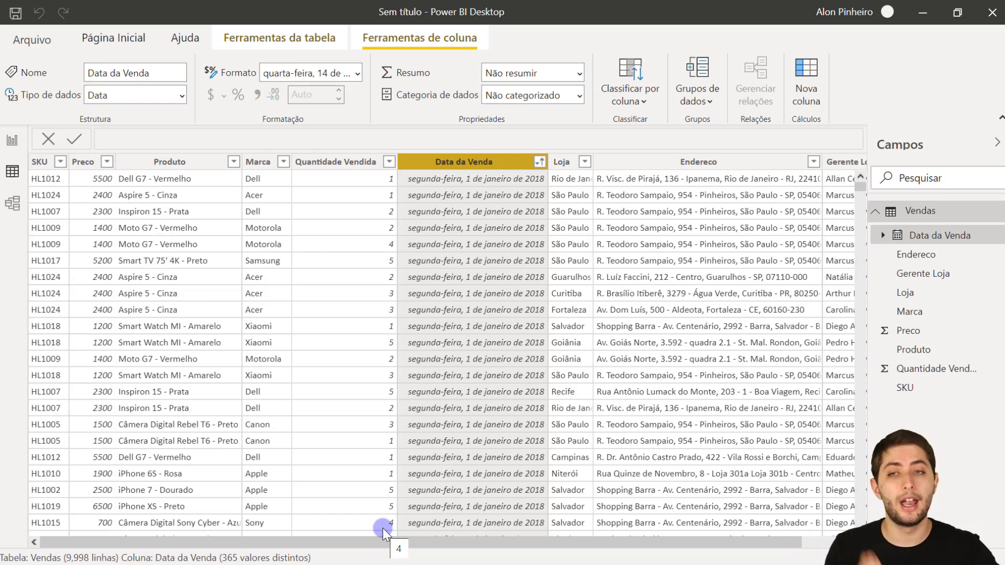
Step: Review the Vendas table's columns one by one, from SKU and Preco through Loja to Gerente Loja
{"action": "left_click", "coordinate": [38, 163]}
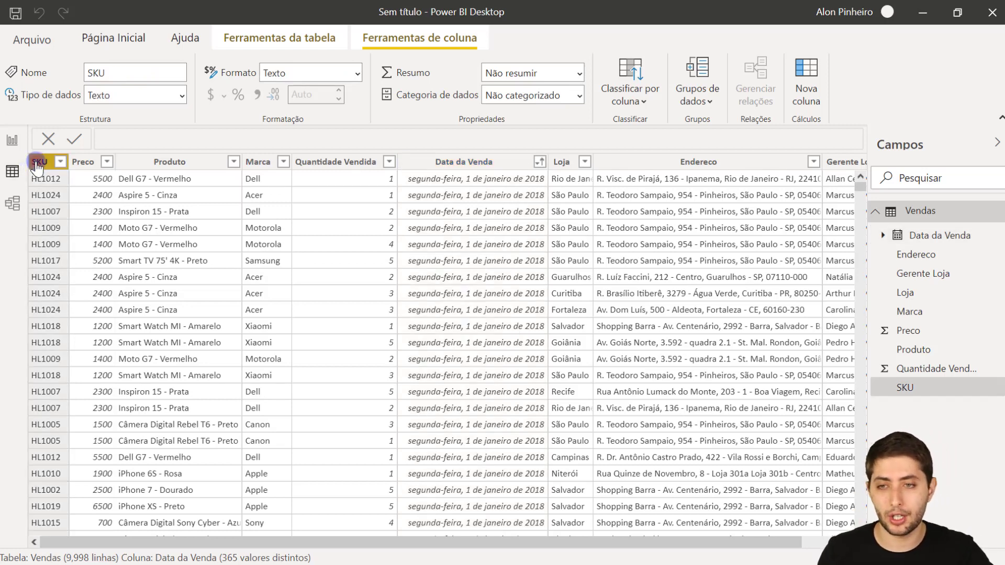
{"action": "left_click", "coordinate": [82, 166]}
{"action": "left_click", "coordinate": [133, 162]}
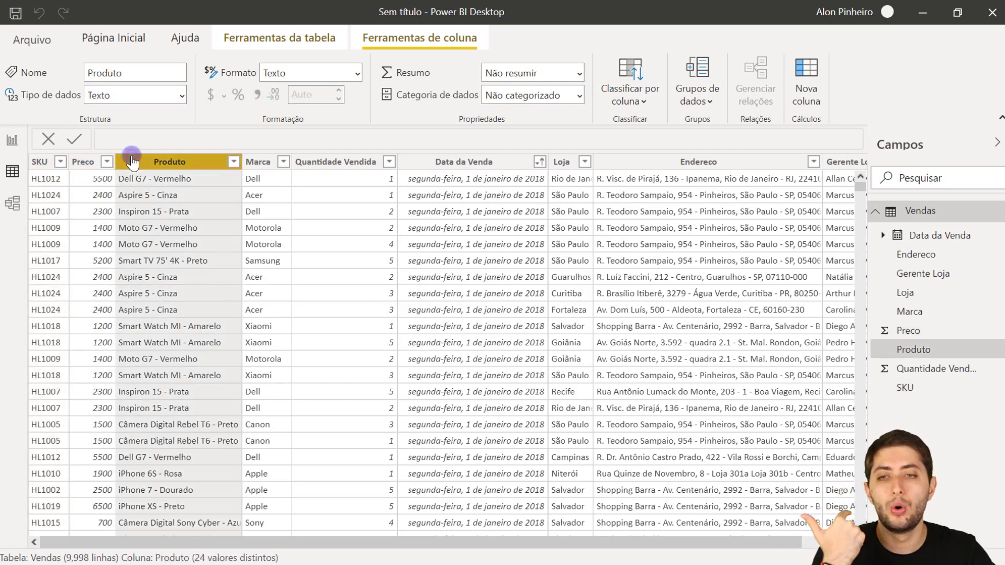
{"action": "left_click", "coordinate": [265, 161]}
{"action": "left_click", "coordinate": [347, 165]}
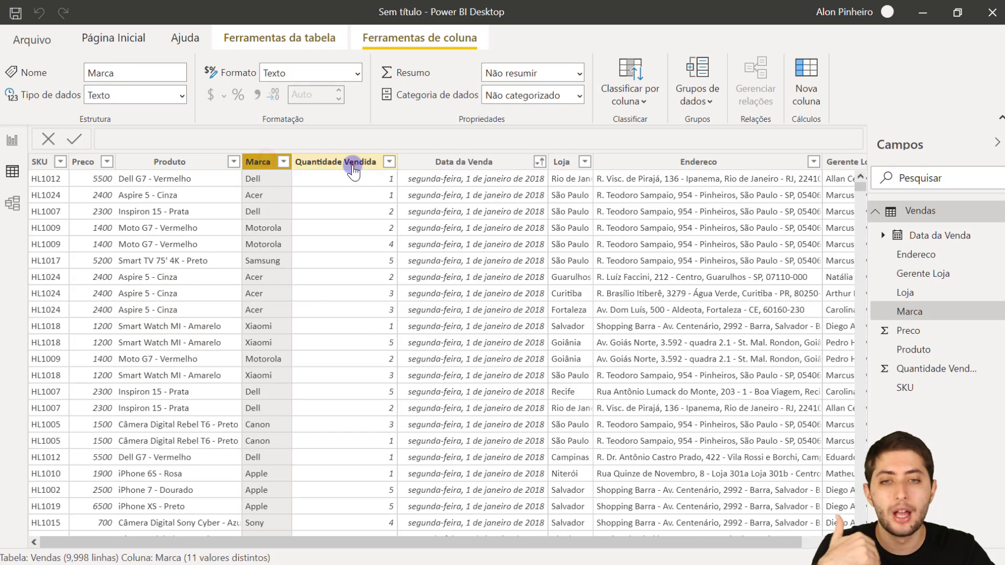
{"action": "left_click", "coordinate": [485, 166]}
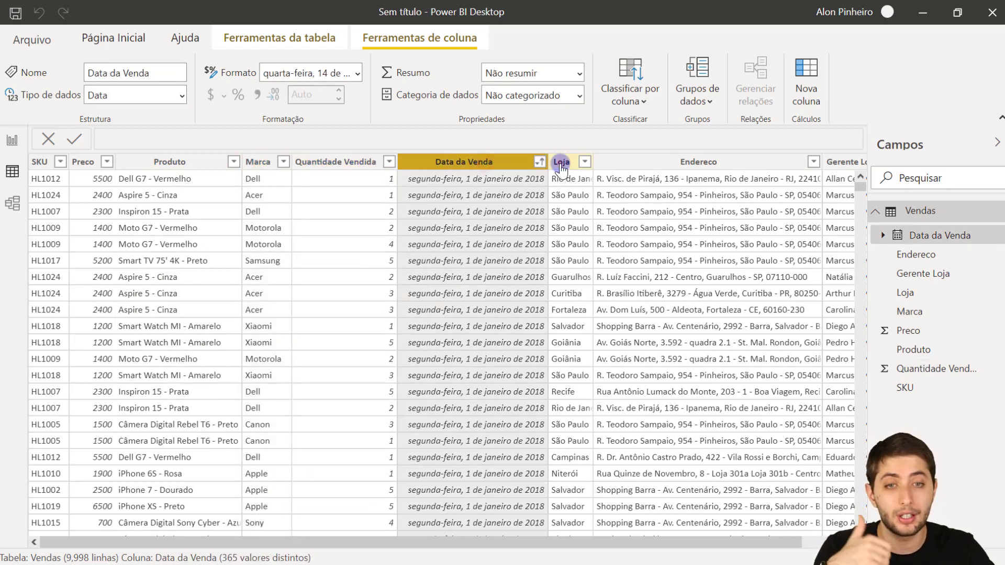
{"action": "left_click", "coordinate": [561, 162]}
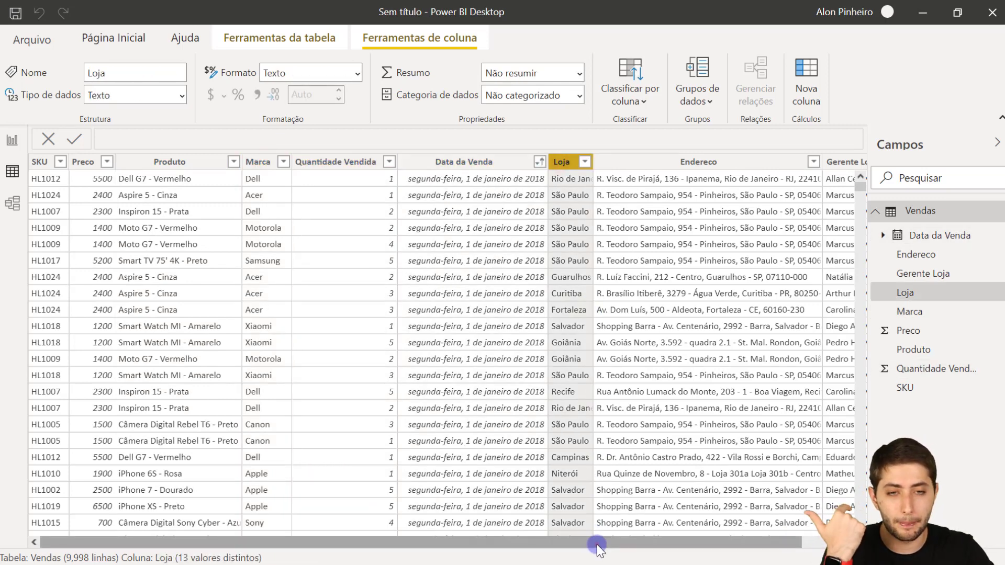
{"action": "left_click_drag", "start_coordinate": [596, 544], "coordinate": [641, 545]}
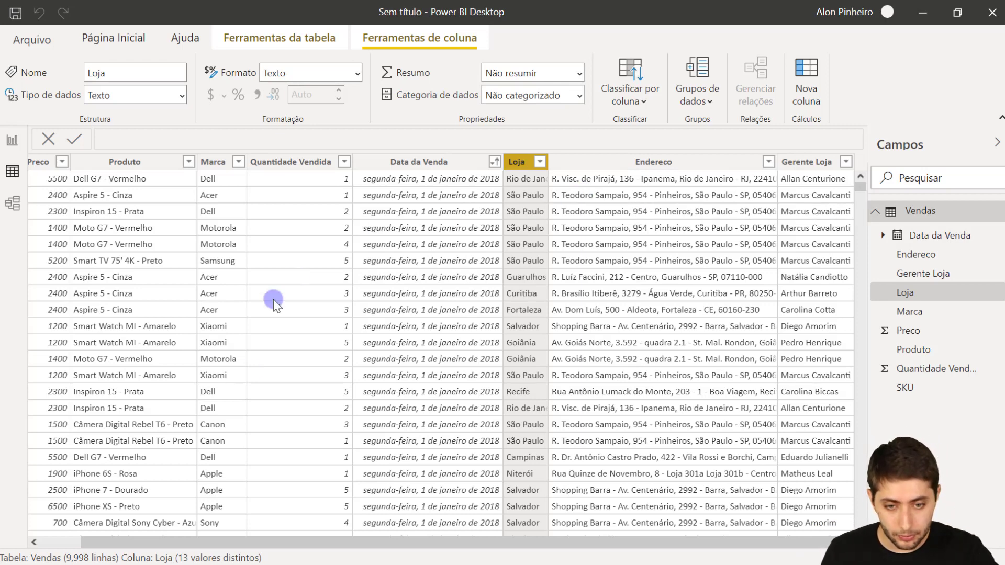
Step: Examine how each SKU code relates to the values in the Preco, Produto and Marca columns
{"action": "left_click", "coordinate": [219, 523]}
{"action": "scroll", "coordinate": [140, 519], "scroll_direction": "left", "scroll_amount": 1}
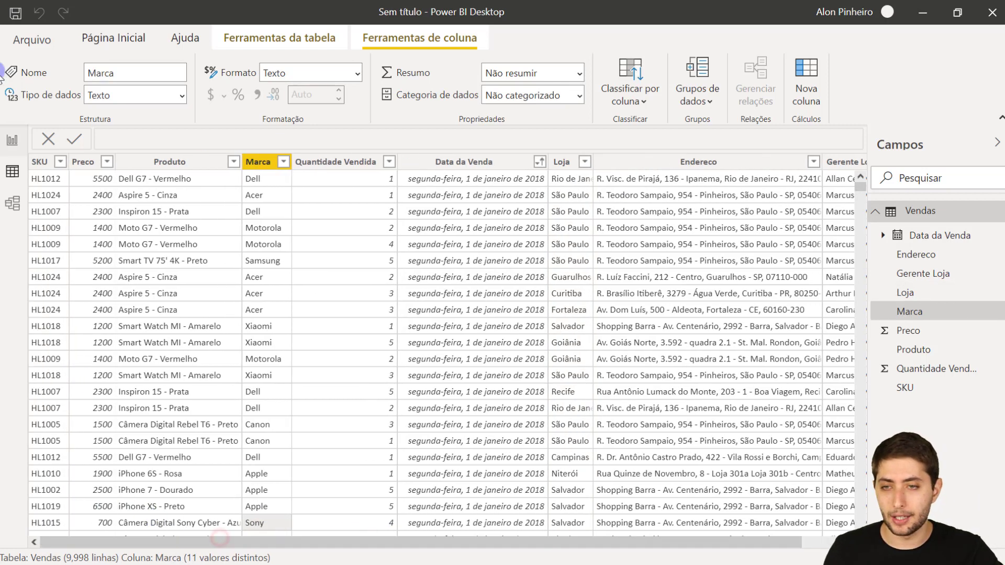
{"action": "left_click", "coordinate": [41, 164]}
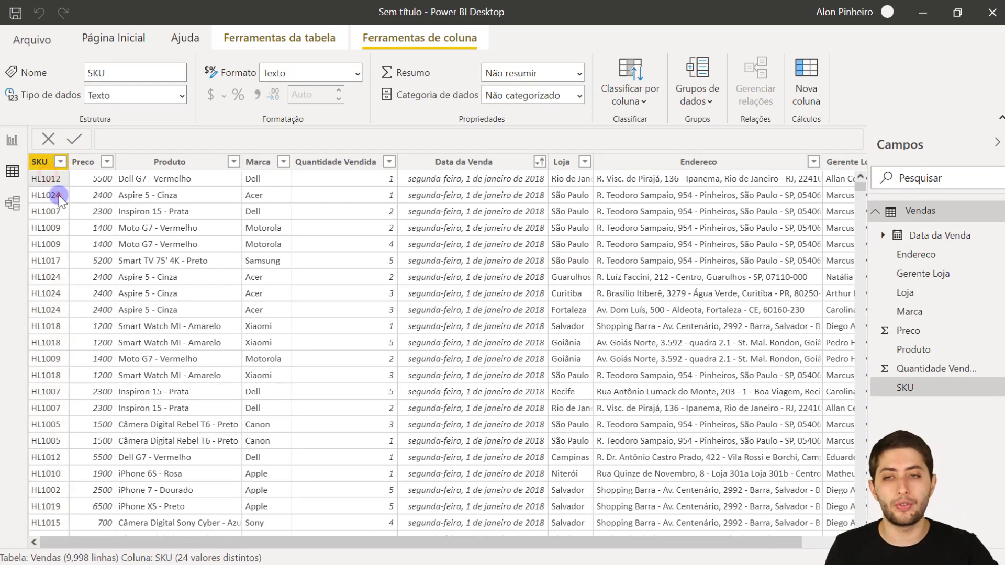
{"action": "left_click", "coordinate": [83, 162]}
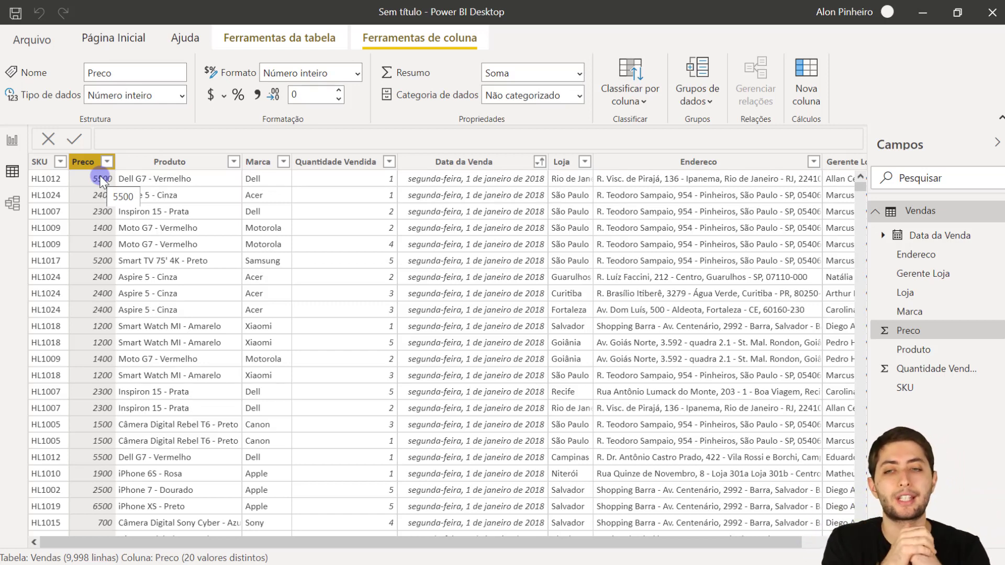
{"action": "left_click", "coordinate": [32, 170]}
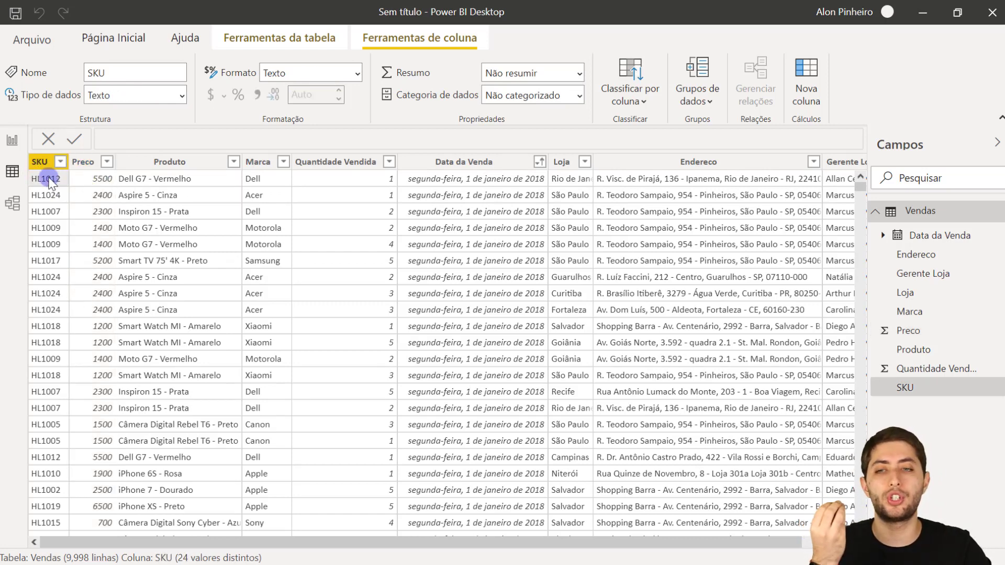
{"action": "left_click", "coordinate": [84, 176]}
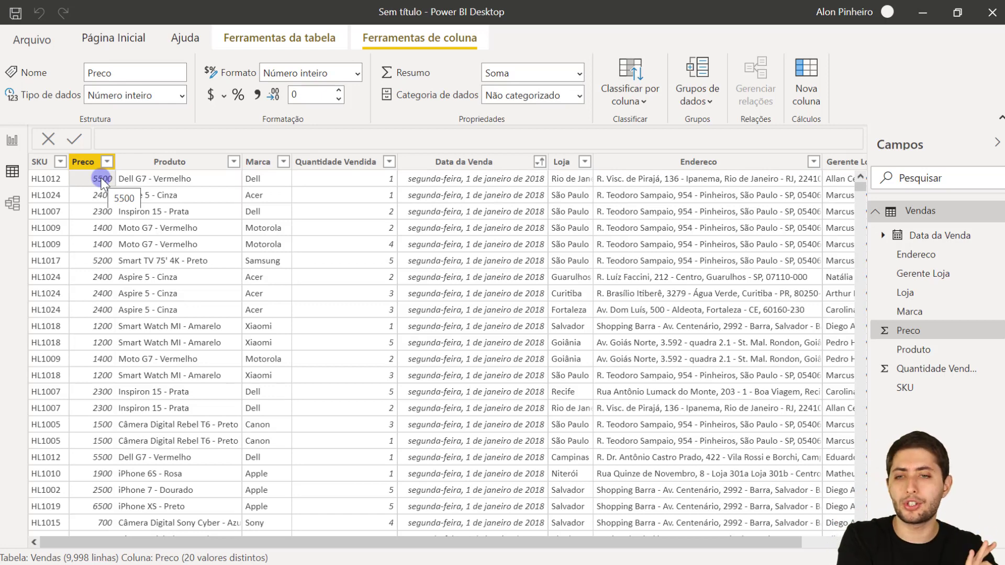
{"action": "left_click", "coordinate": [157, 160]}
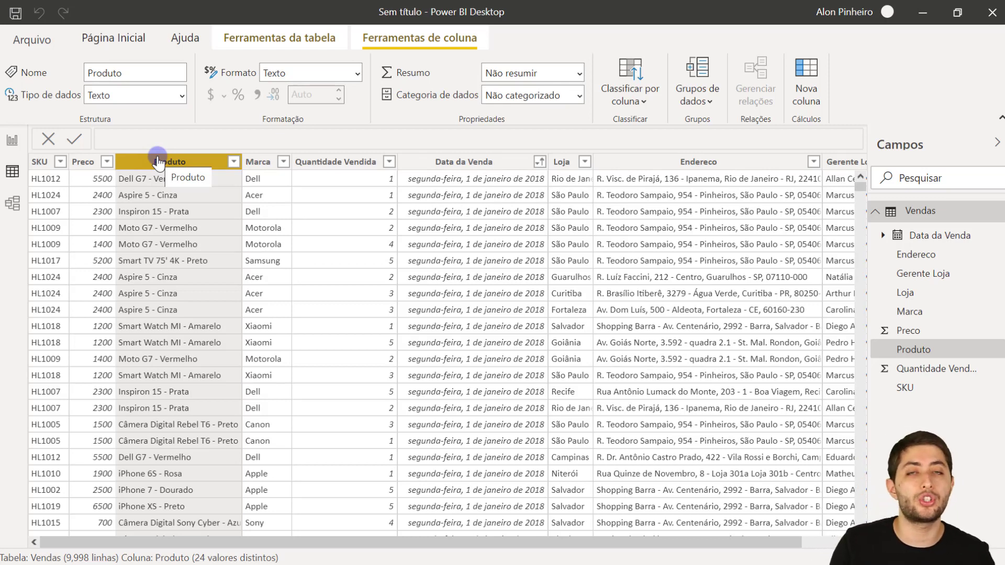
{"action": "left_click", "coordinate": [42, 161]}
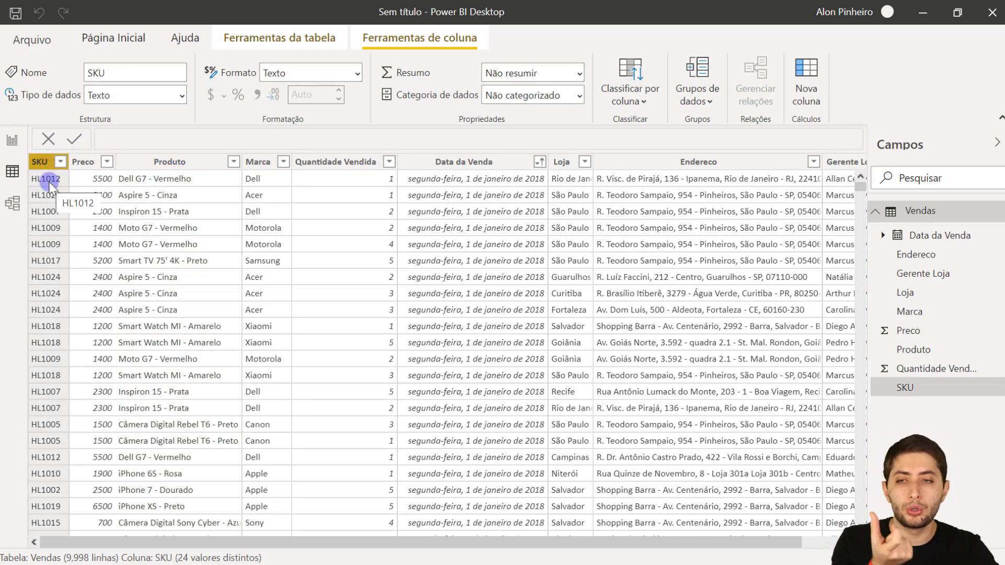
{"action": "left_click", "coordinate": [48, 180]}
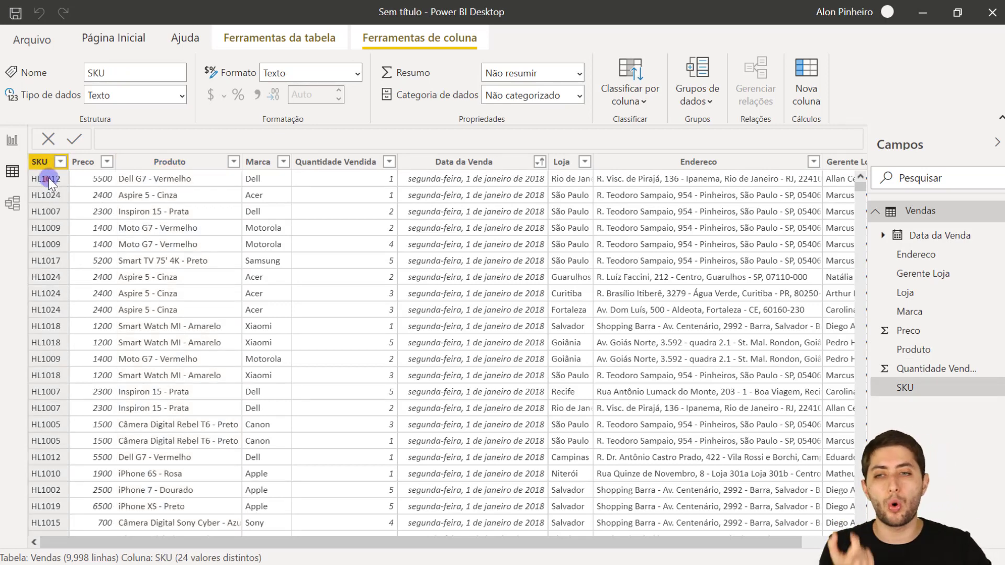
{"action": "left_click", "coordinate": [89, 177]}
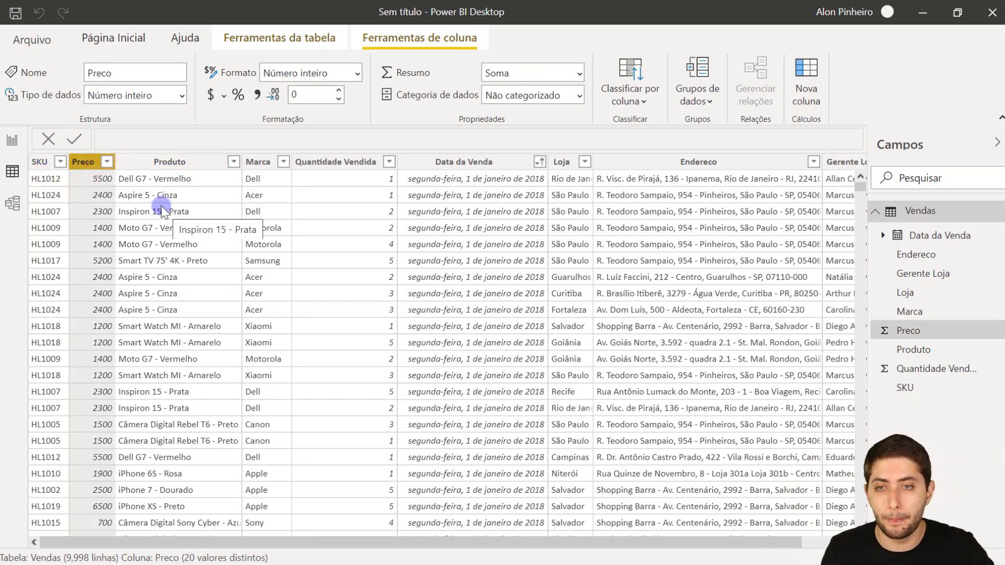
{"action": "left_click", "coordinate": [144, 158]}
{"action": "left_click", "coordinate": [263, 163]}
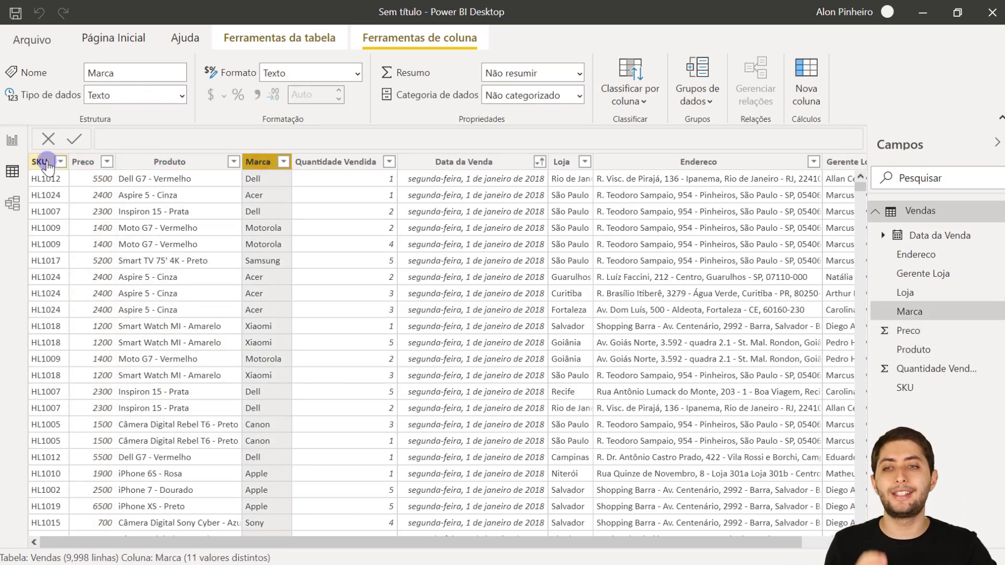
{"action": "left_click", "coordinate": [85, 163]}
{"action": "left_click", "coordinate": [135, 162]}
{"action": "left_click", "coordinate": [251, 166]}
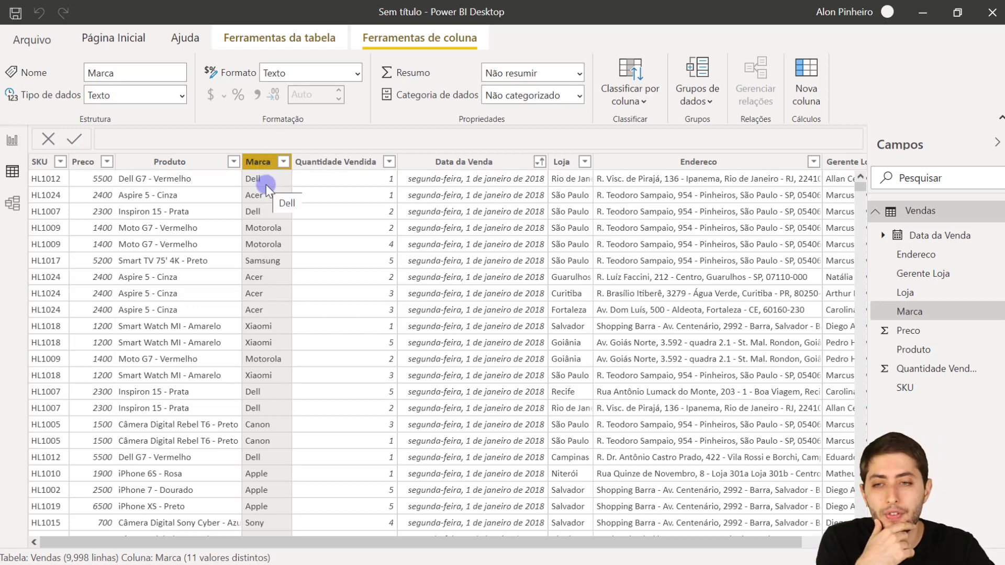
Step: Examine the Marca column for brand names that repeat across the sales rows
{"action": "left_click", "coordinate": [265, 184]}
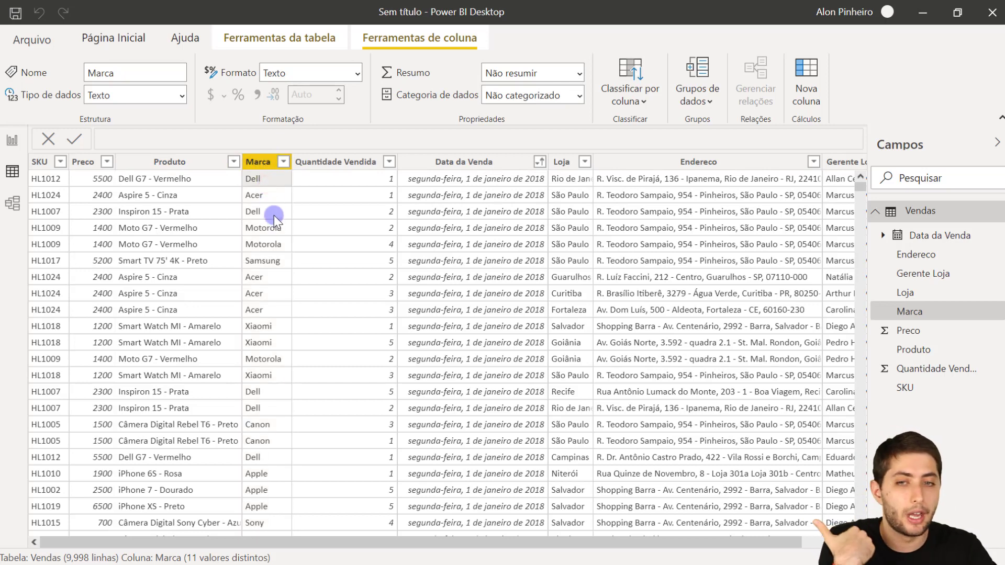
{"action": "left_click", "coordinate": [274, 215]}
{"action": "left_click", "coordinate": [271, 231]}
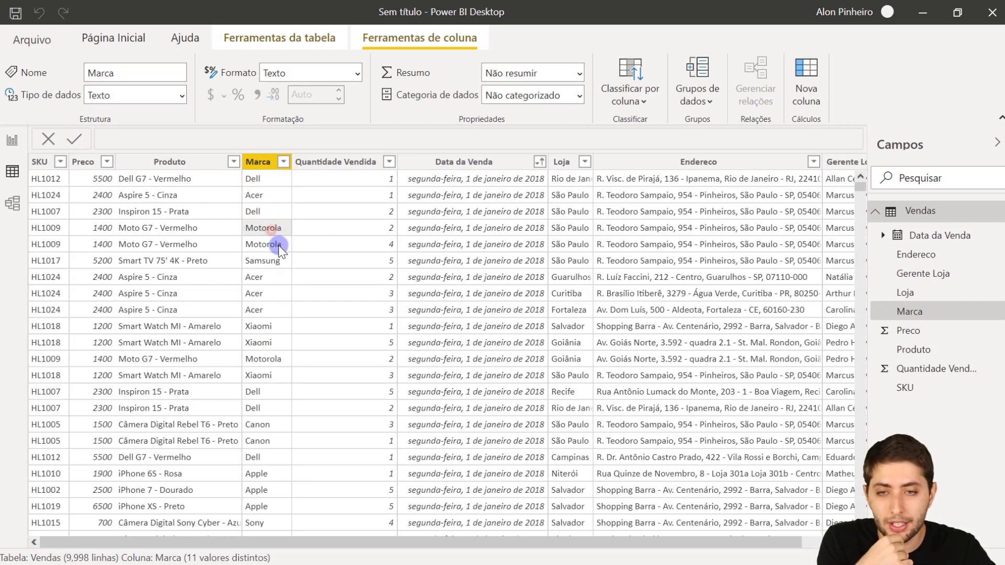
{"action": "left_click", "coordinate": [274, 244]}
{"action": "left_click", "coordinate": [285, 358]}
{"action": "scroll", "coordinate": [285, 358], "scroll_direction": "down", "scroll_amount": 6}
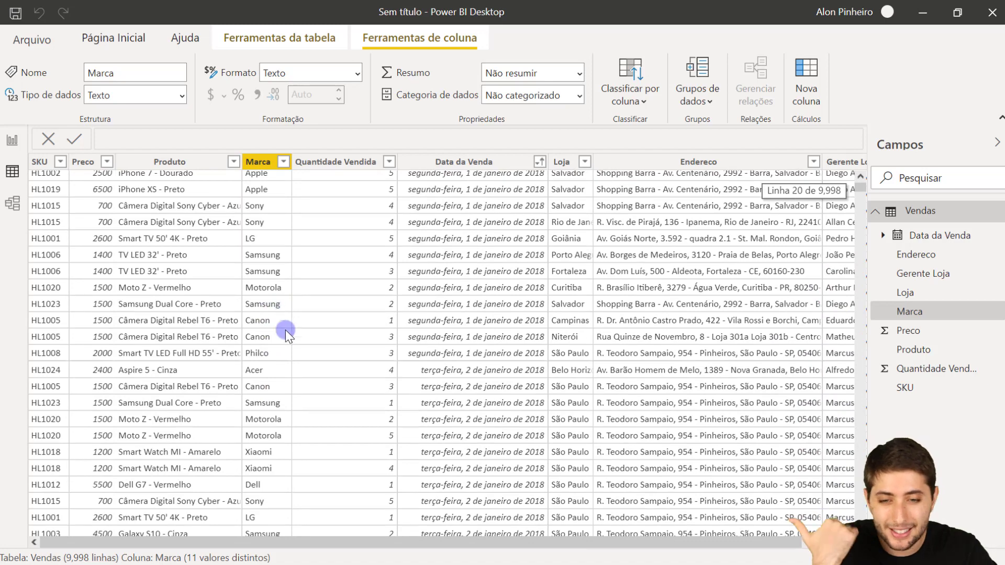
{"action": "left_click", "coordinate": [283, 256]}
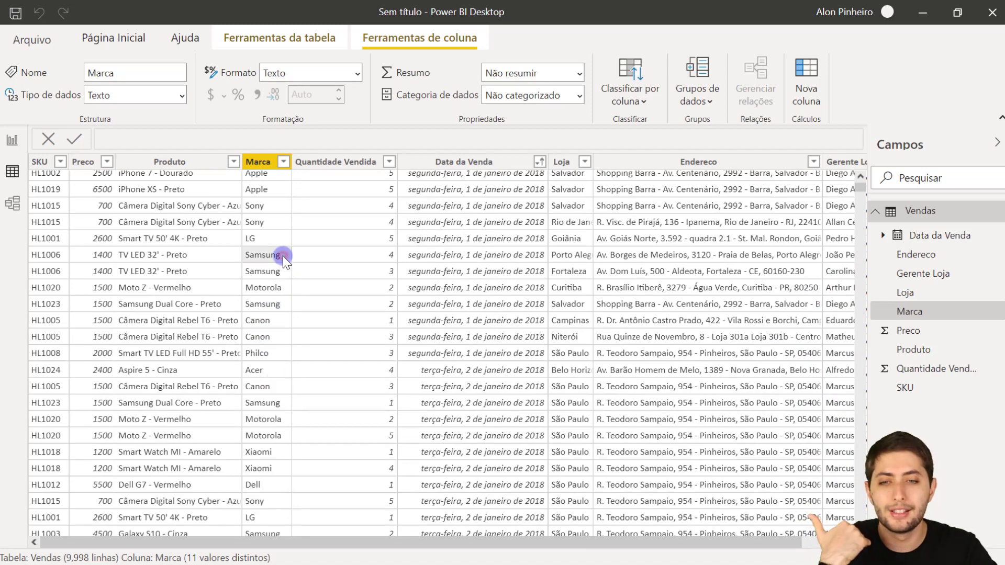
{"action": "scroll", "coordinate": [294, 297], "scroll_direction": "down", "scroll_amount": 2}
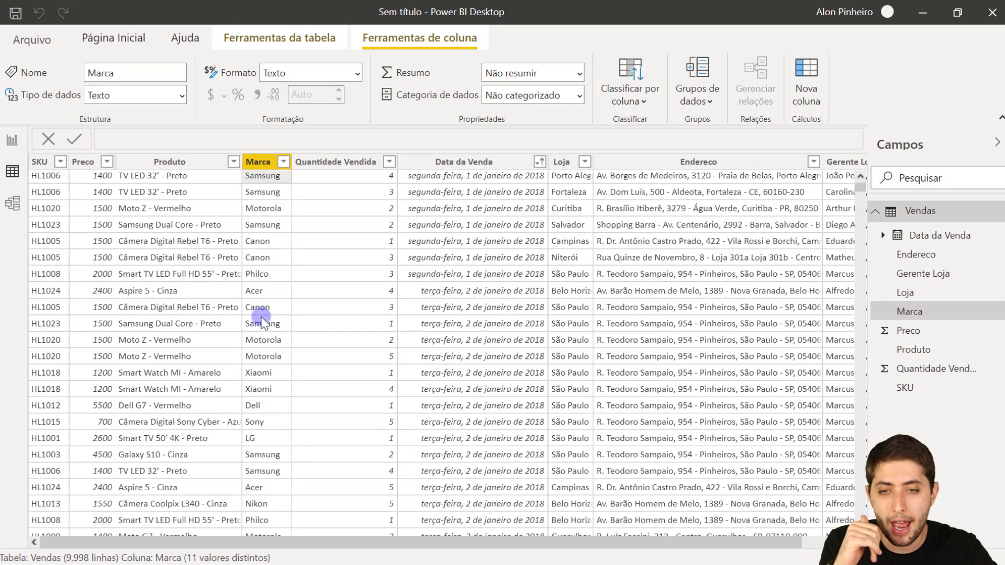
{"action": "scroll", "coordinate": [278, 318], "scroll_direction": "up", "scroll_amount": 8}
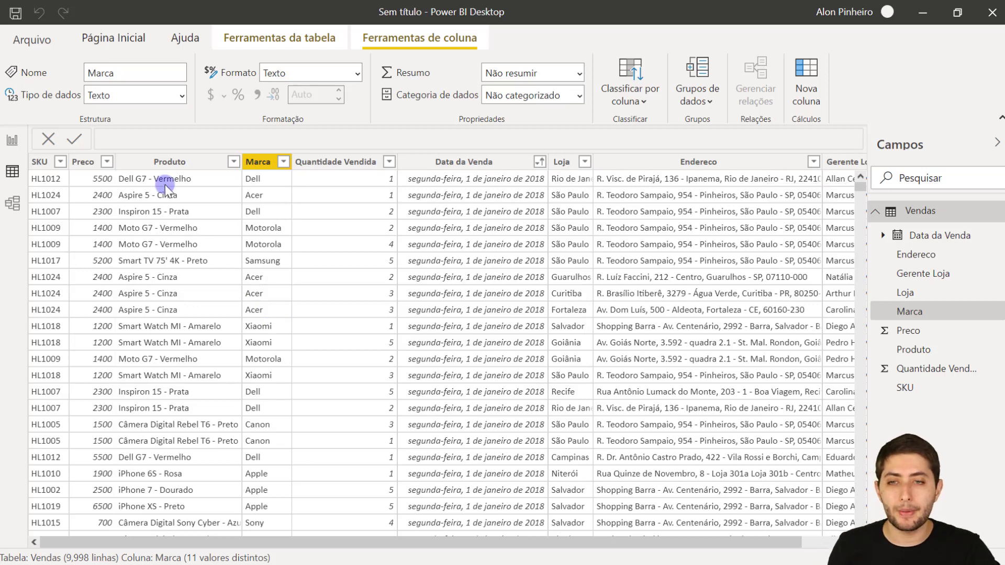
Step: Examine the Produto column for product names that repeat across the sales rows
{"action": "left_click", "coordinate": [170, 229]}
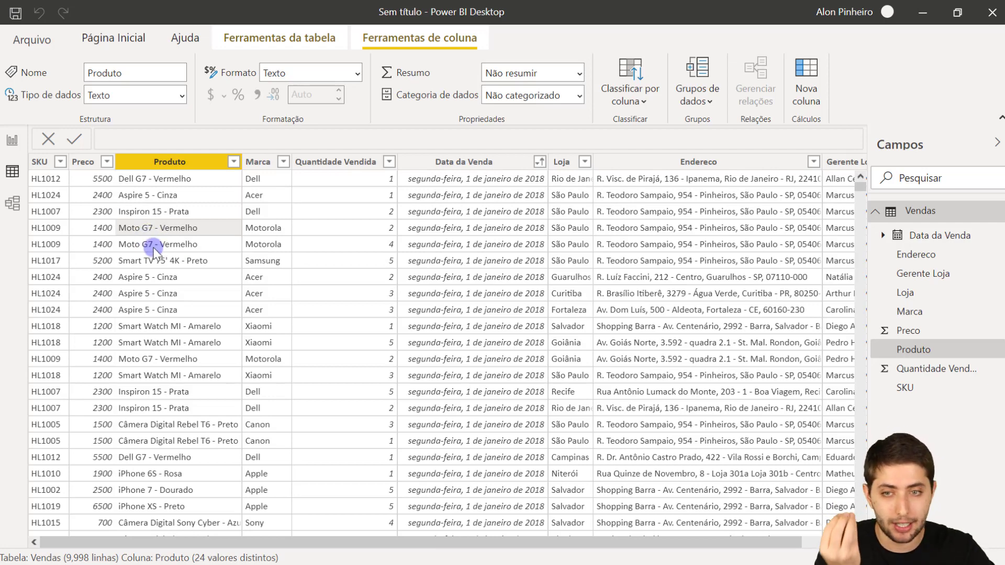
{"action": "scroll", "coordinate": [156, 255], "scroll_direction": "down", "scroll_amount": 14}
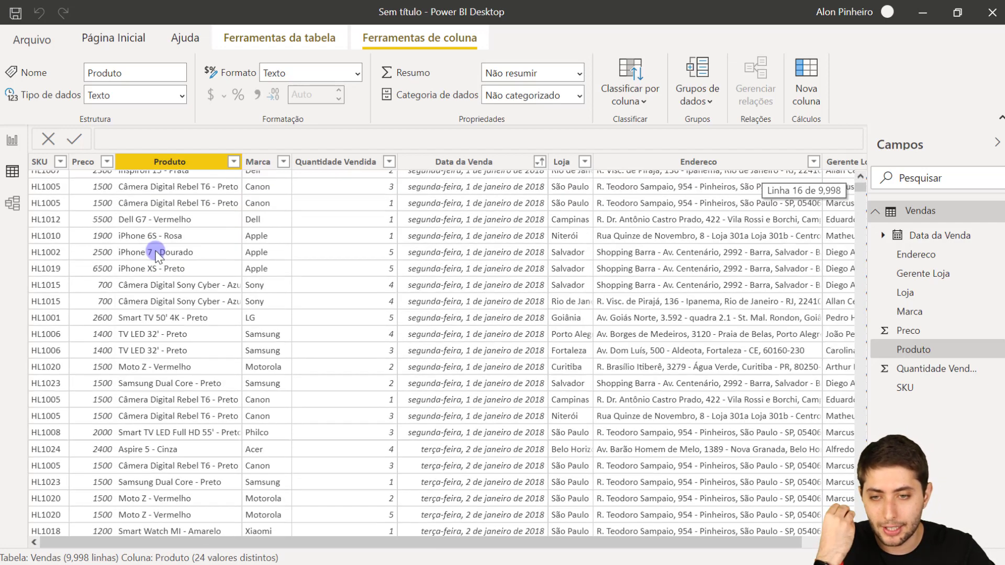
{"action": "scroll", "coordinate": [168, 257], "scroll_direction": "down", "scroll_amount": 4}
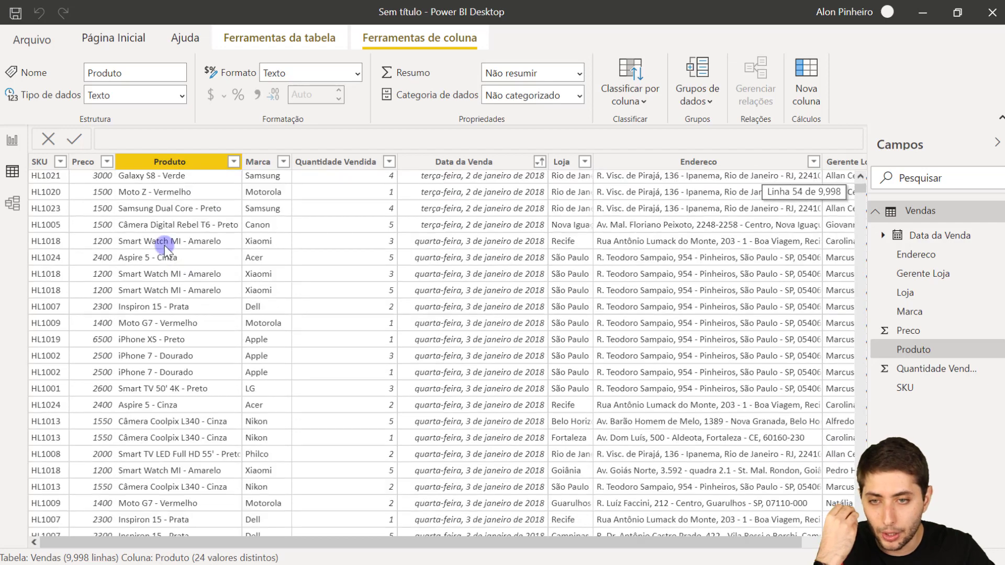
{"action": "scroll", "coordinate": [177, 211], "scroll_direction": "up", "scroll_amount": 18}
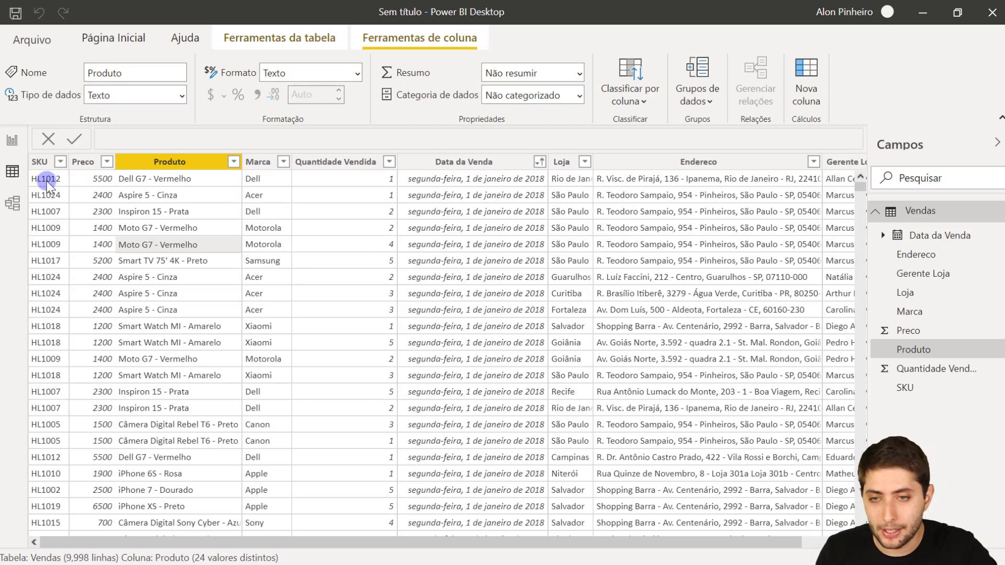
Step: Compare the SKU and Produto values in the two adjacent HL1009 rows of the Vendas table
{"action": "left_click", "coordinate": [48, 228]}
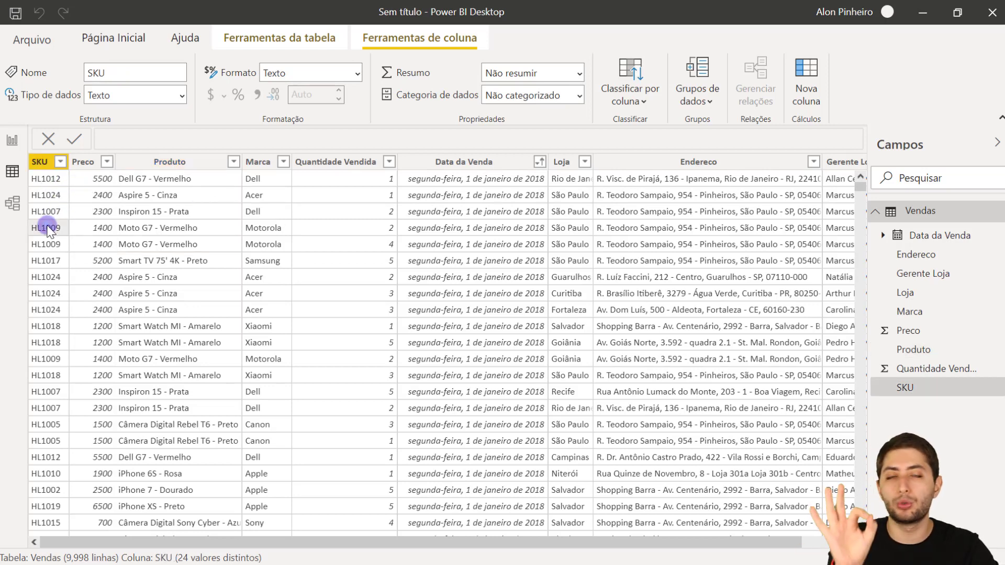
{"action": "left_click", "coordinate": [127, 226]}
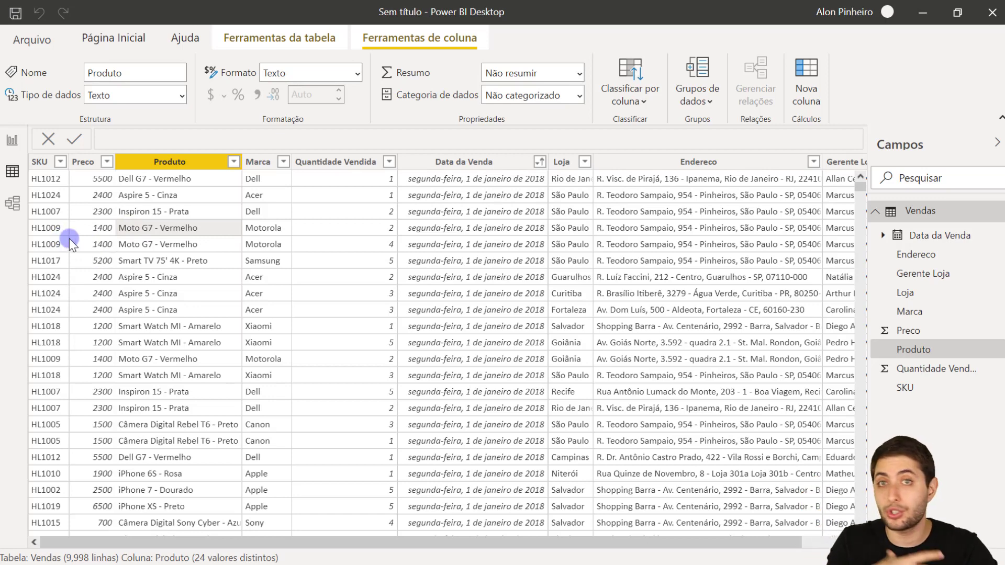
{"action": "left_click", "coordinate": [55, 234]}
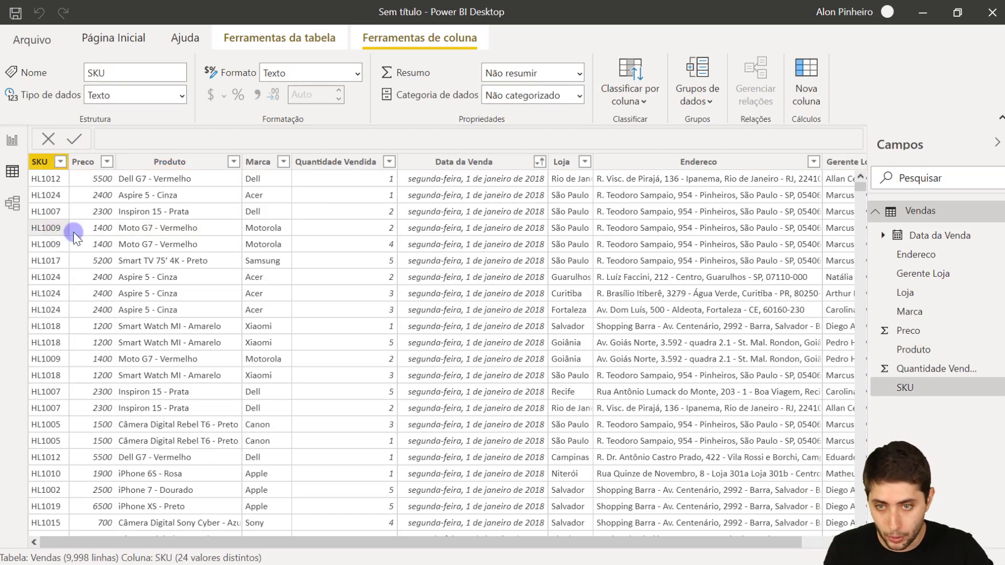
{"action": "left_click", "coordinate": [124, 230]}
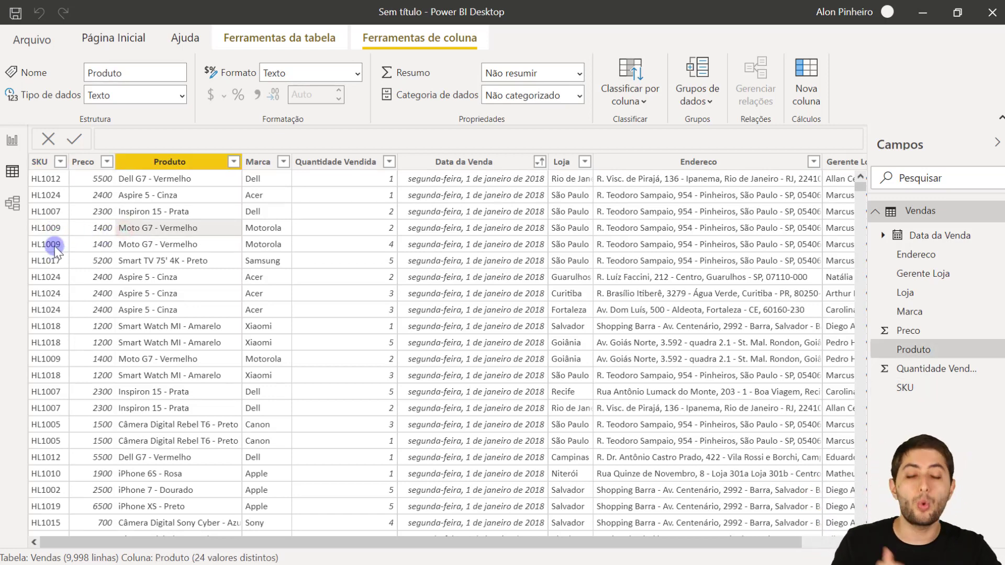
{"action": "left_click", "coordinate": [54, 245]}
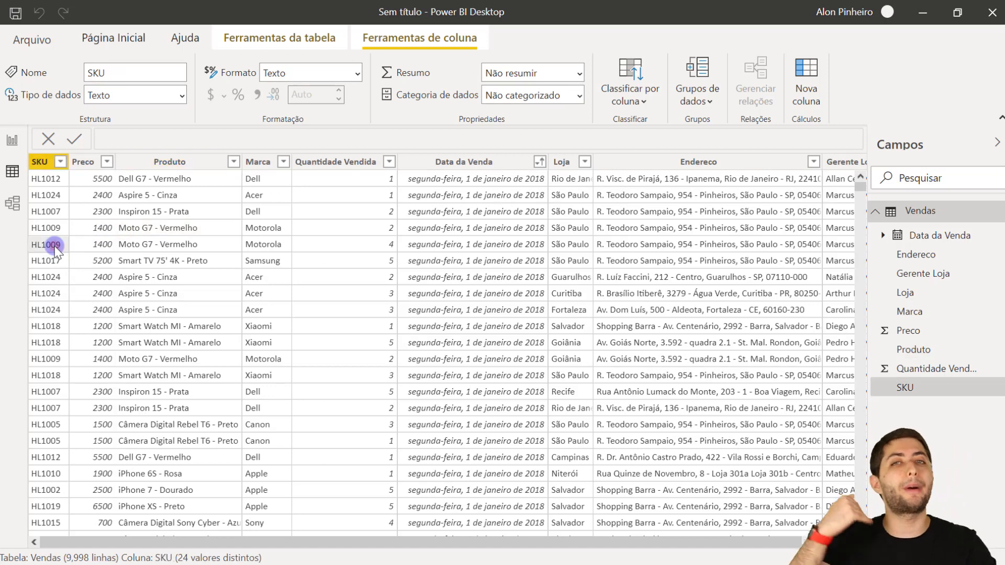
{"action": "left_click", "coordinate": [125, 248]}
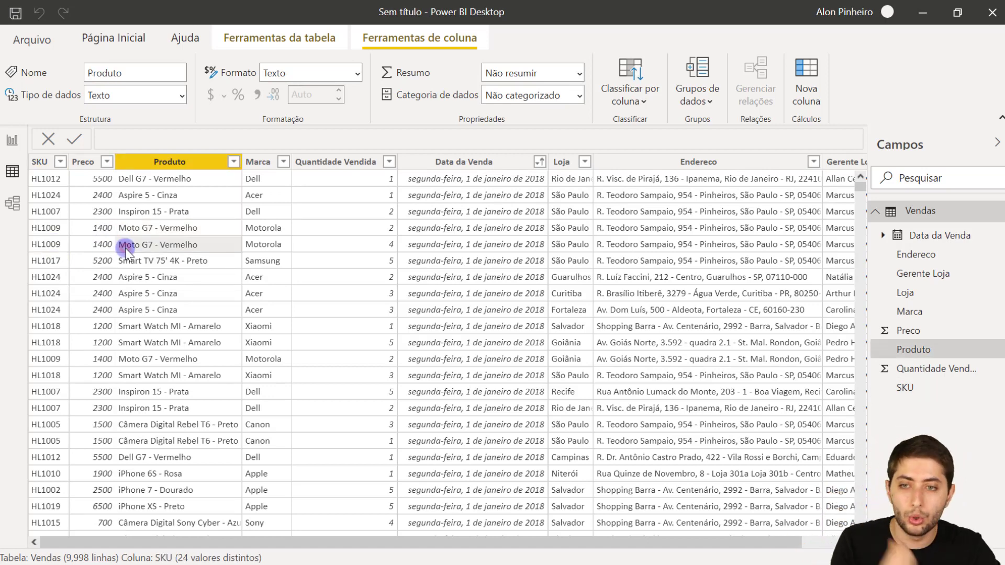
{"action": "left_click", "coordinate": [47, 226]}
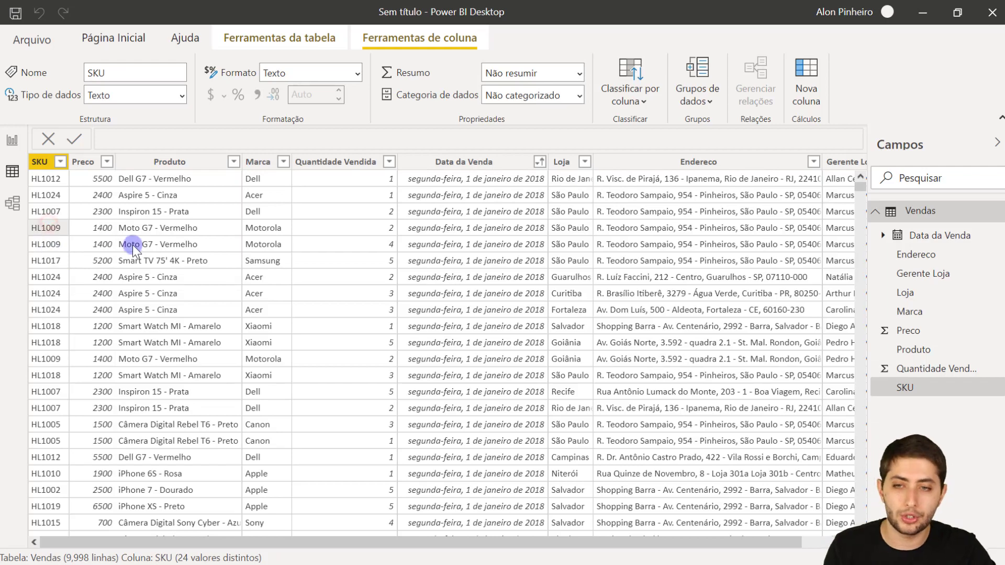
Step: Look for further HL1009 sales among the later dates and check the product recorded with that SKU
{"action": "scroll", "coordinate": [70, 286], "scroll_direction": "down", "scroll_amount": 10}
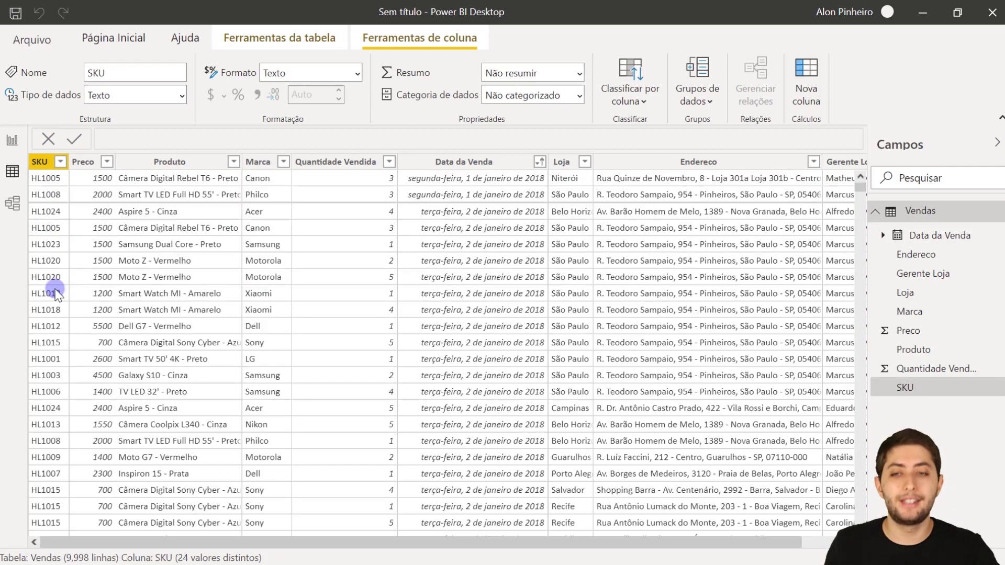
{"action": "scroll", "coordinate": [56, 293], "scroll_direction": "down", "scroll_amount": 10}
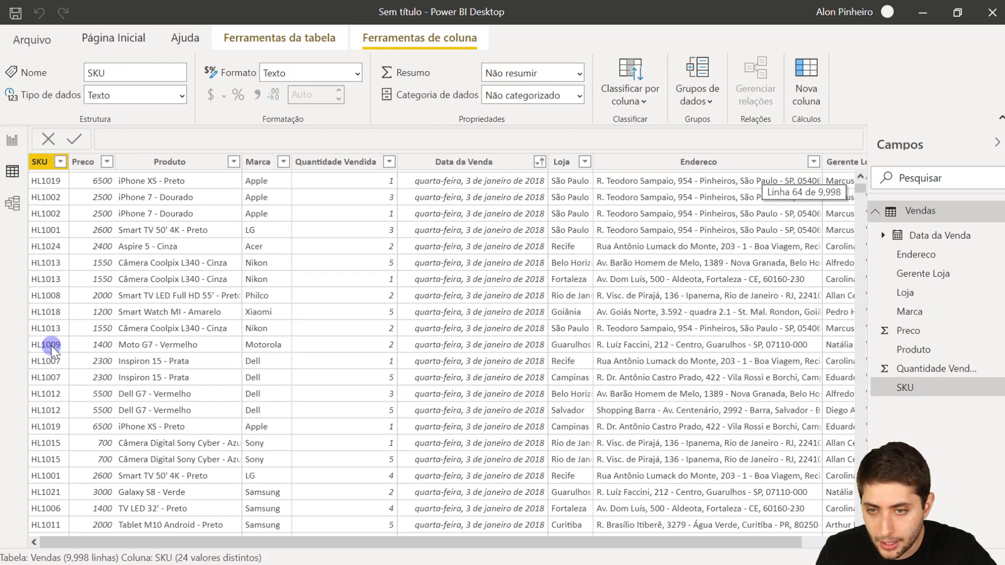
{"action": "scroll", "coordinate": [65, 338], "scroll_direction": "down", "scroll_amount": 5}
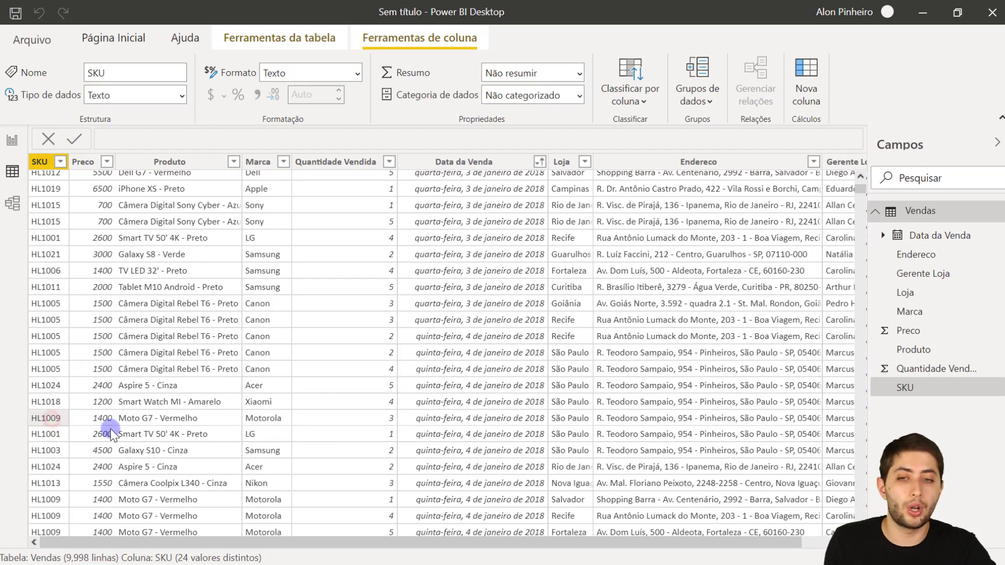
{"action": "left_click", "coordinate": [173, 417]}
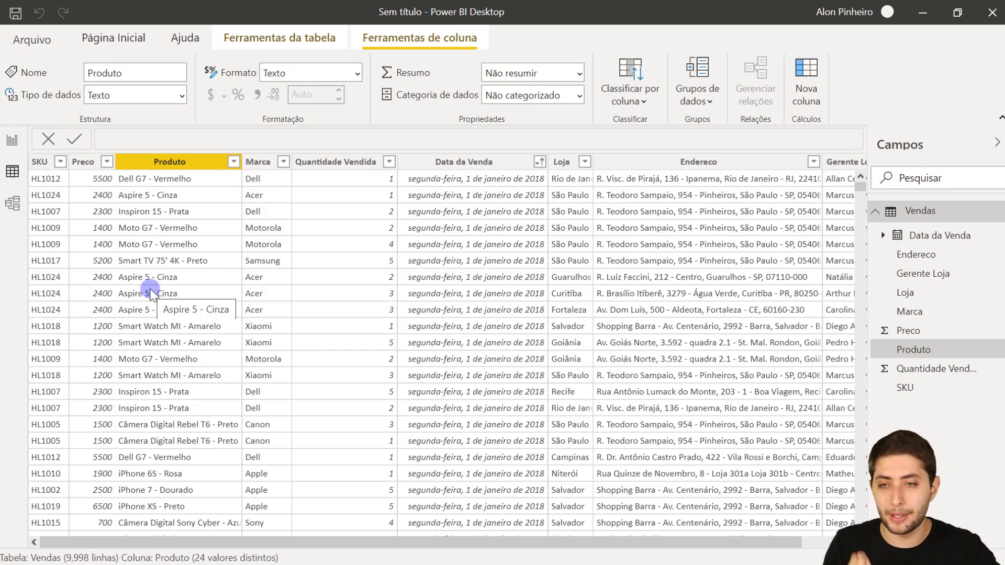
Step: Compare the Preco and Marca values across the two adjacent HL1009 rows for the Moto G7 - Vermelho
{"action": "left_click", "coordinate": [53, 244]}
{"action": "left_click", "coordinate": [88, 244]}
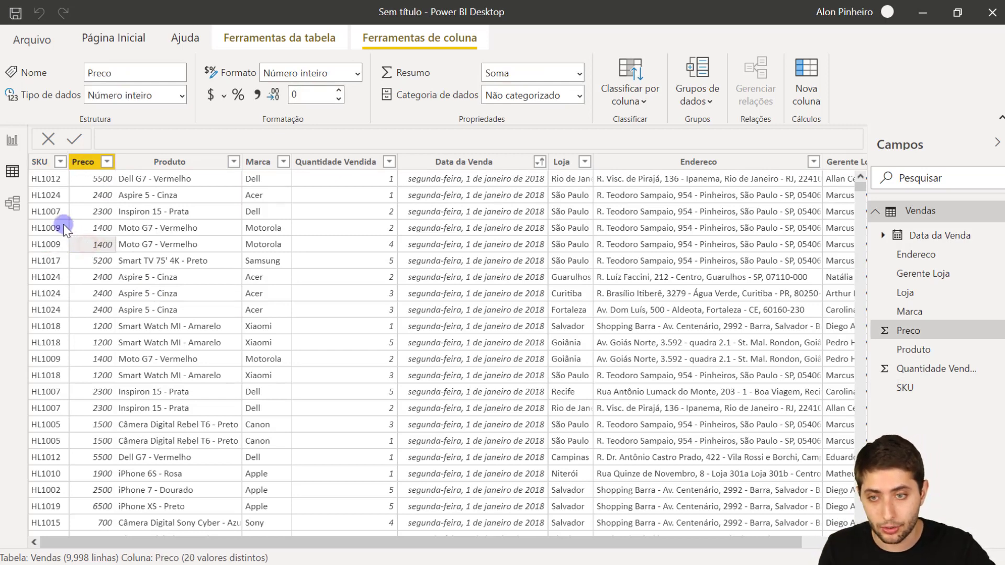
{"action": "left_click", "coordinate": [62, 228]}
{"action": "left_click", "coordinate": [90, 228]}
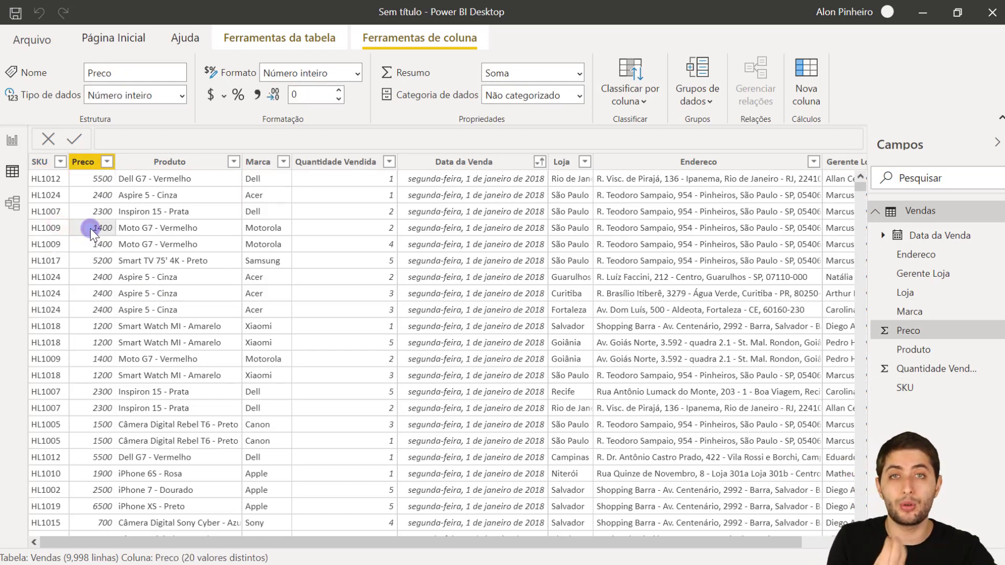
{"action": "left_click", "coordinate": [105, 244]}
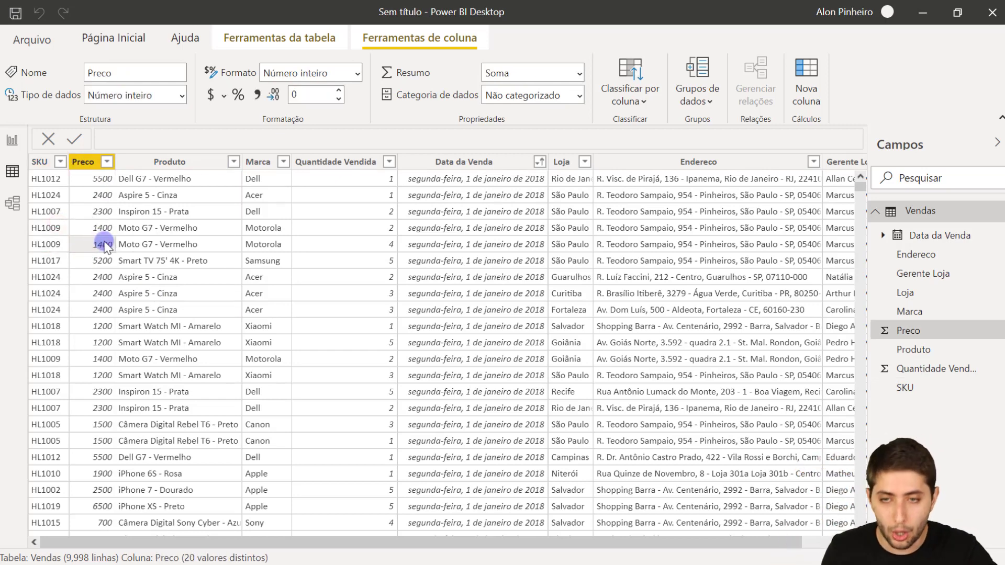
{"action": "left_click", "coordinate": [133, 245]}
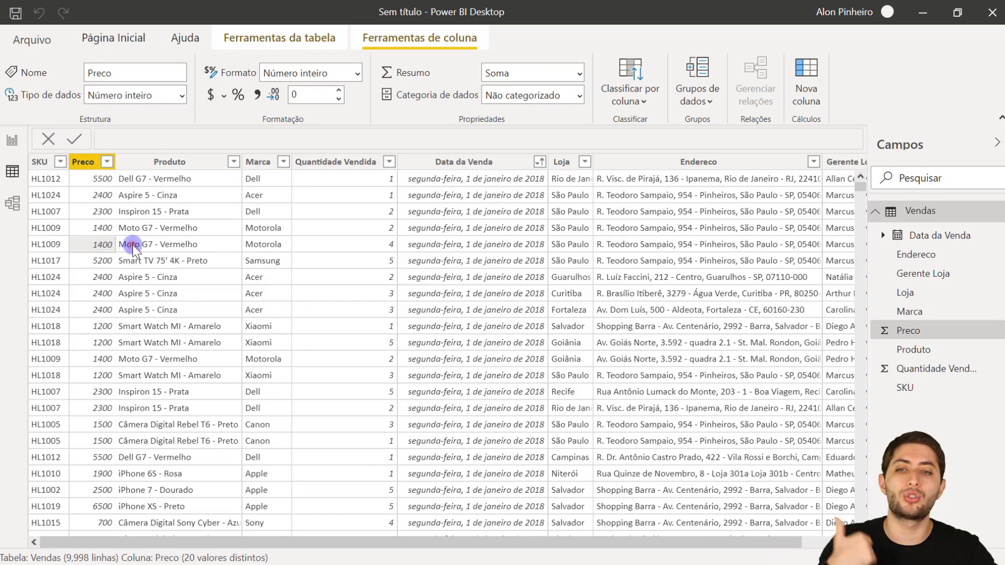
{"action": "left_click", "coordinate": [267, 246]}
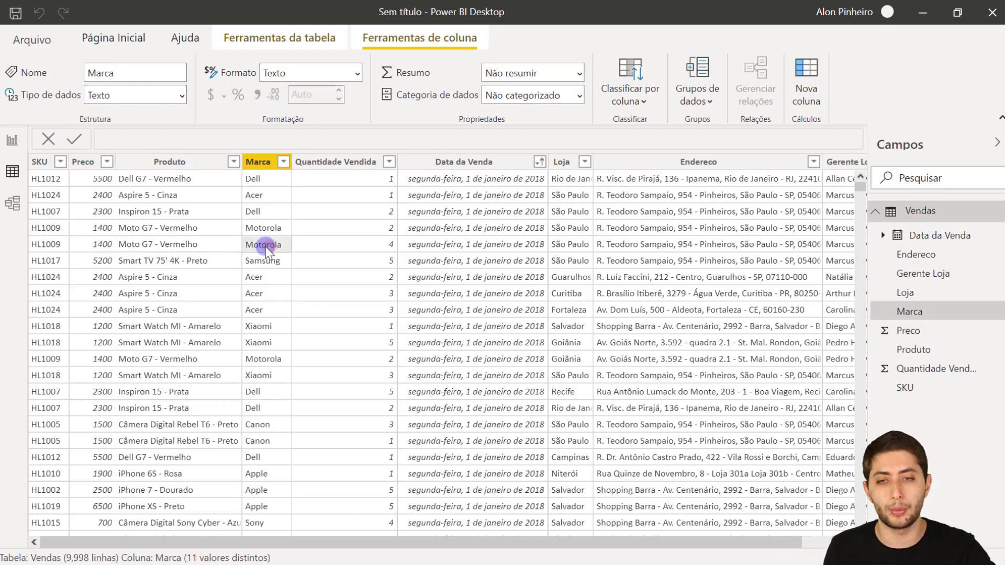
{"action": "left_click", "coordinate": [98, 231]}
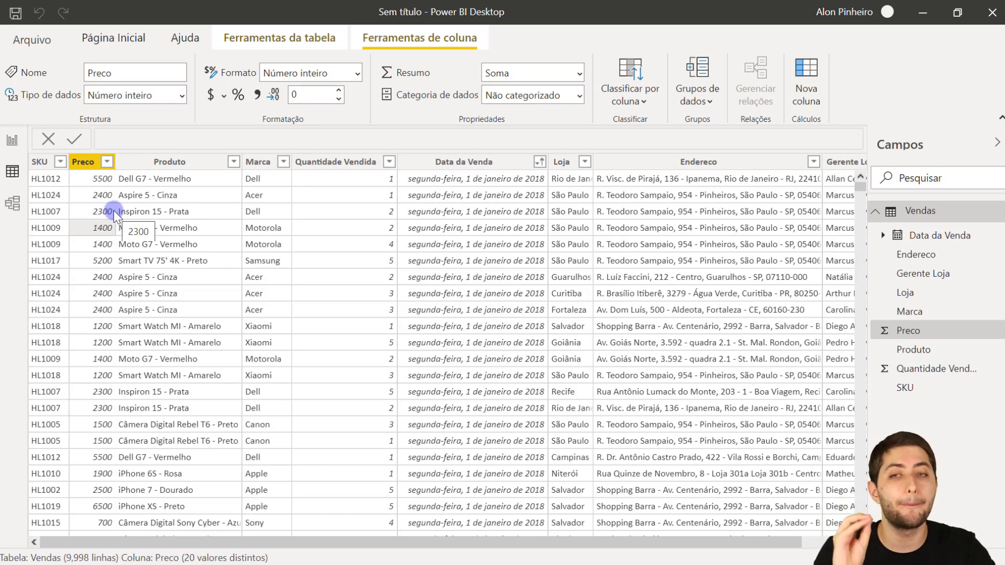
Step: Review the SKU, Preco, Produto and Marca columns as the group of columns describing each product
{"action": "left_click", "coordinate": [41, 161]}
{"action": "left_click", "coordinate": [80, 163]}
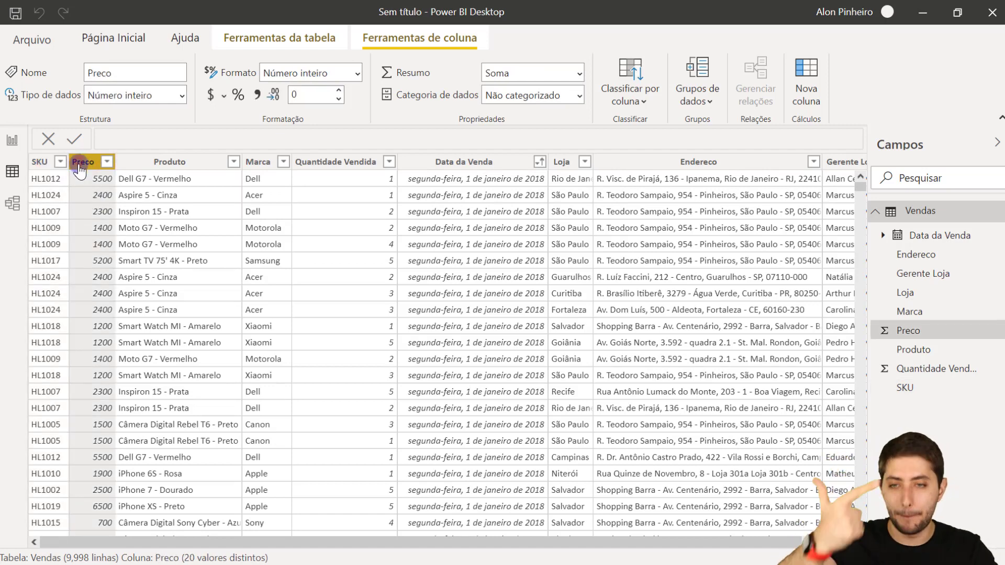
{"action": "left_click", "coordinate": [178, 161]}
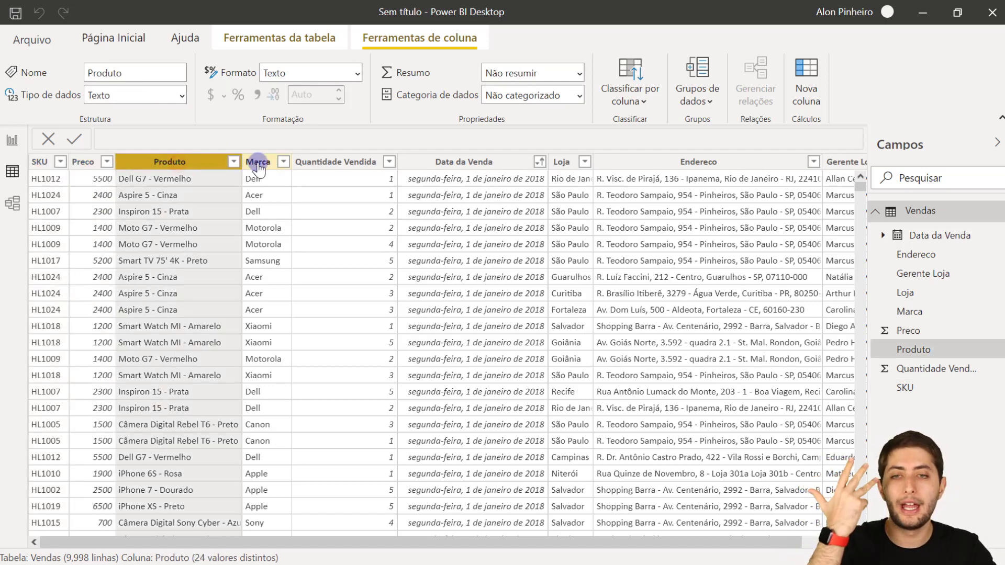
{"action": "left_click", "coordinate": [257, 162]}
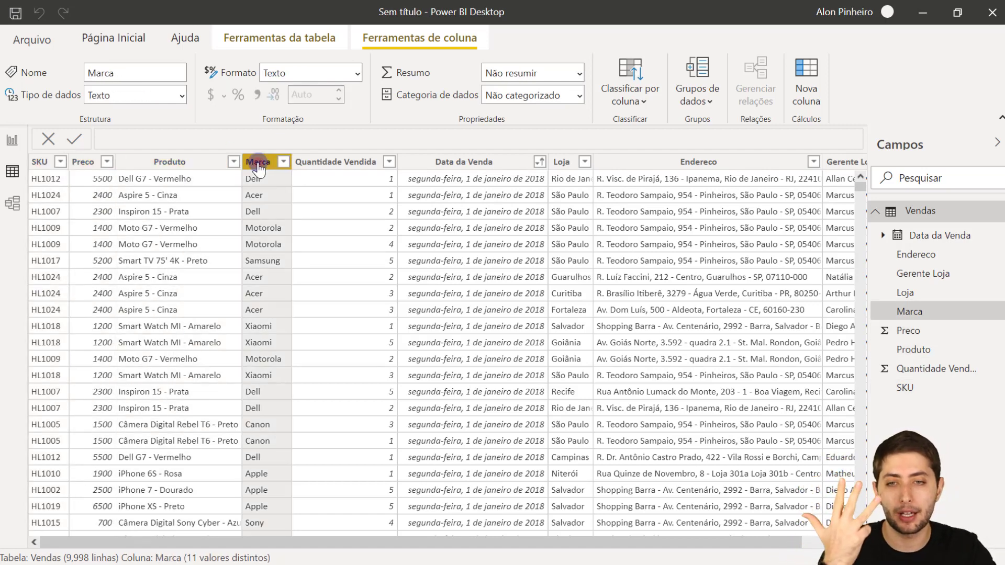
{"action": "left_click", "coordinate": [46, 164]}
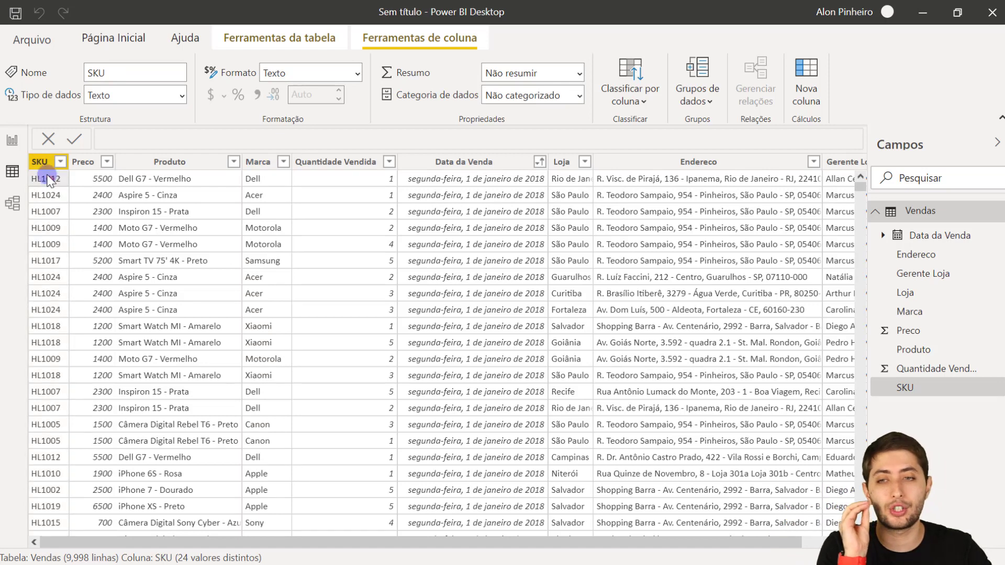
{"action": "left_click", "coordinate": [34, 162]}
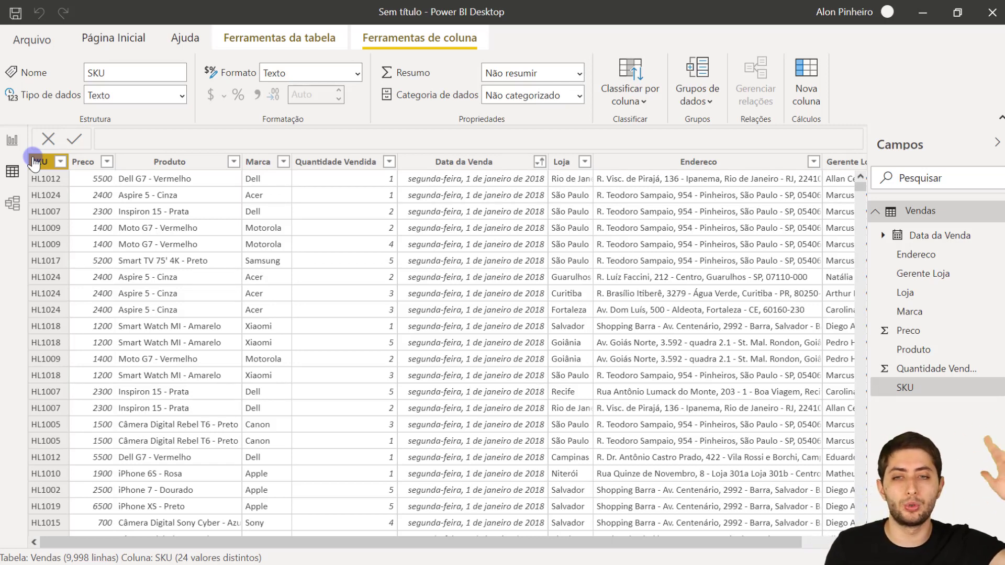
{"action": "left_click", "coordinate": [79, 164]}
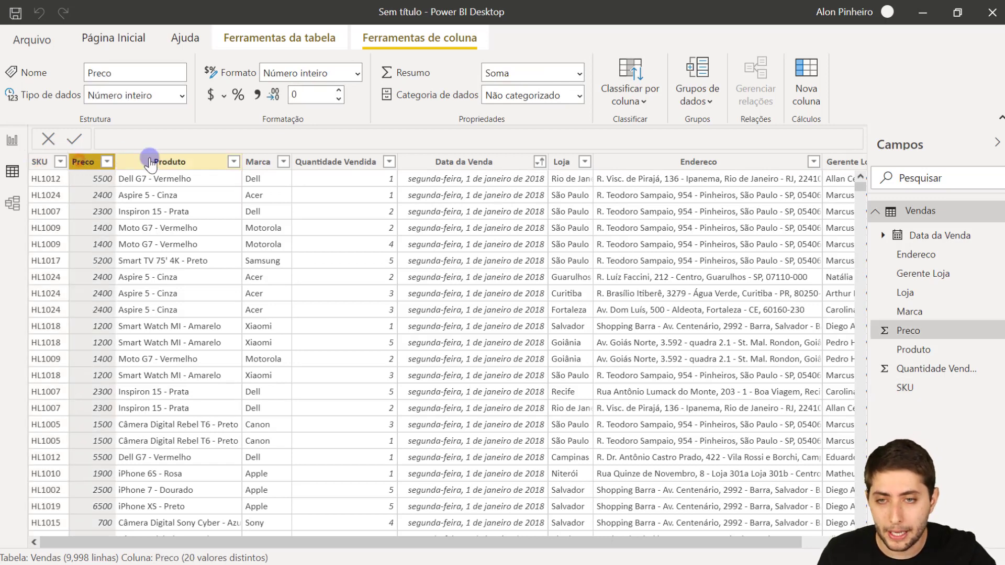
{"action": "left_click", "coordinate": [166, 161]}
{"action": "left_click", "coordinate": [259, 161]}
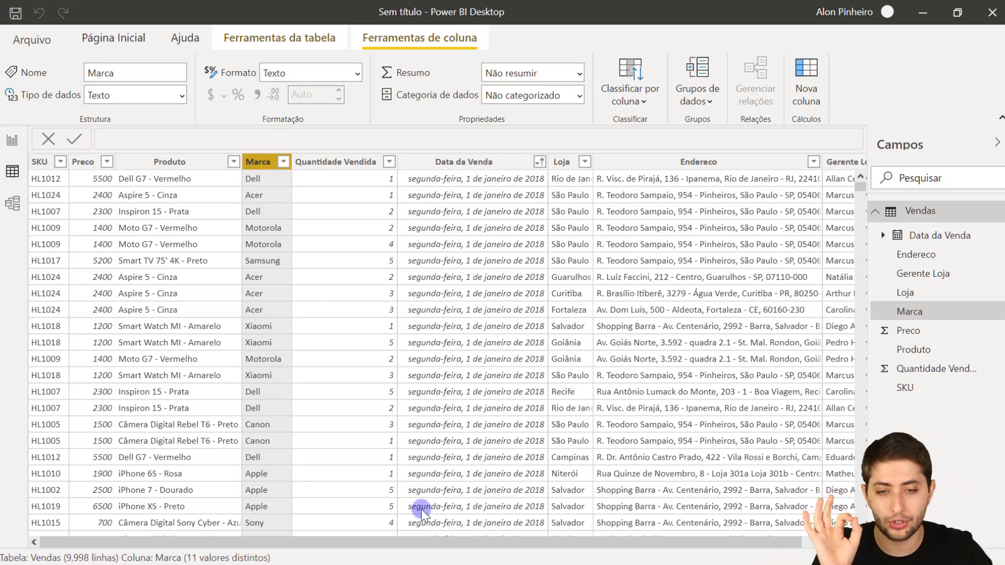
Step: Widen the Loja column to fit its full store names
{"action": "left_click_drag", "start_coordinate": [448, 538], "coordinate": [557, 529]}
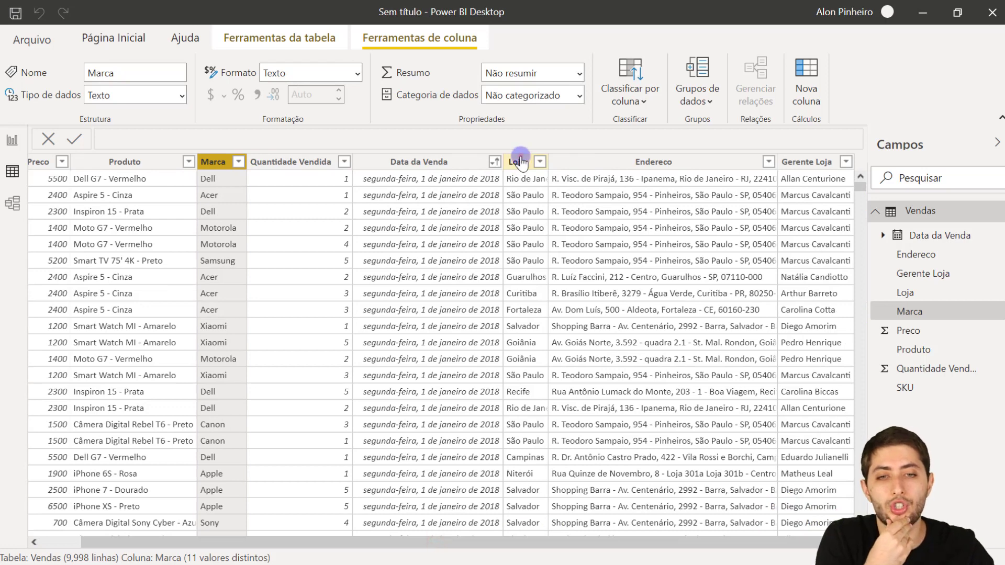
{"action": "left_click", "coordinate": [519, 161]}
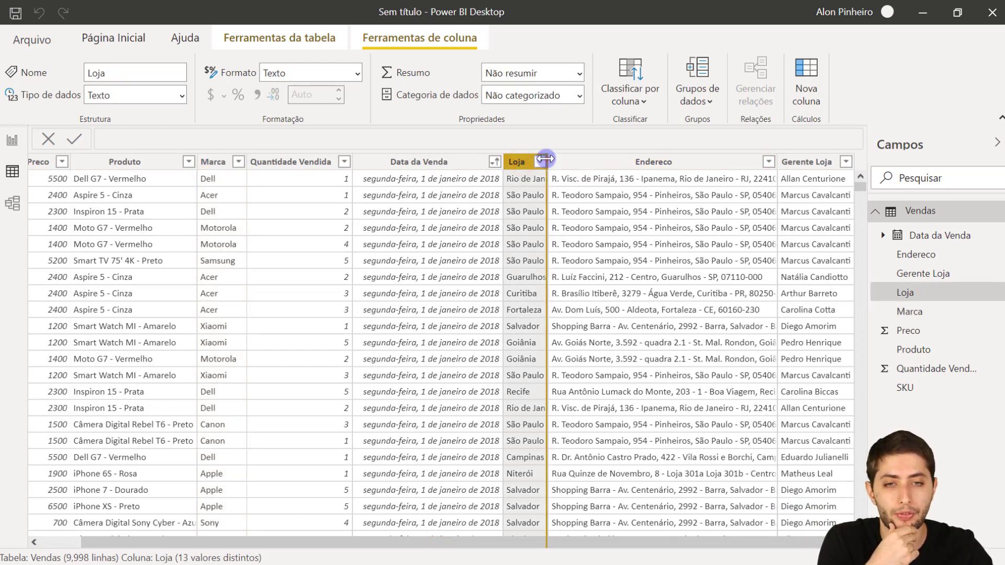
{"action": "double_click", "coordinate": [548, 162]}
{"action": "left_click", "coordinate": [552, 178]}
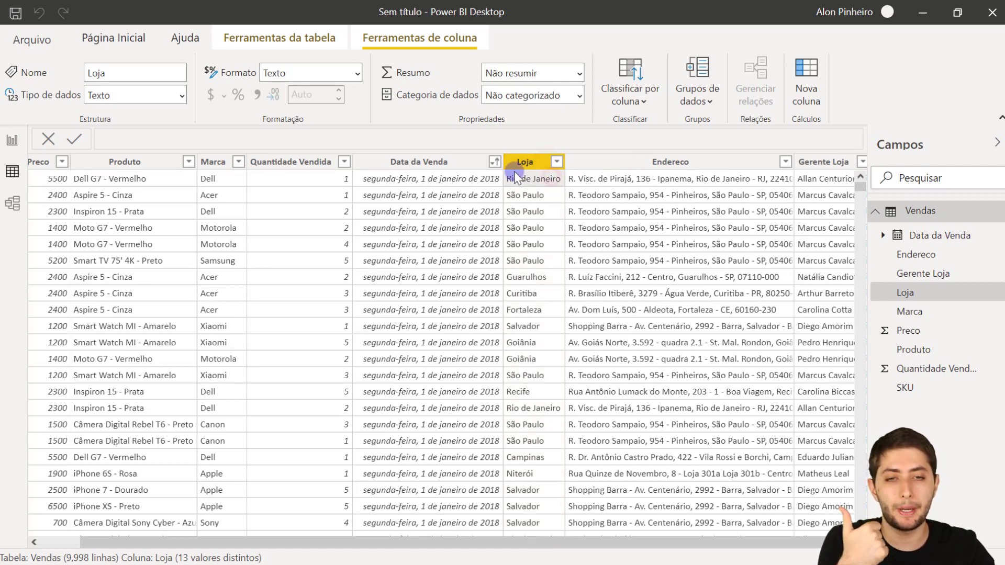
Step: Examine how the Loja values relate to the Endereco and Gerente Loja columns, comparing the Rio de Janeiro rows
{"action": "left_click", "coordinate": [596, 180]}
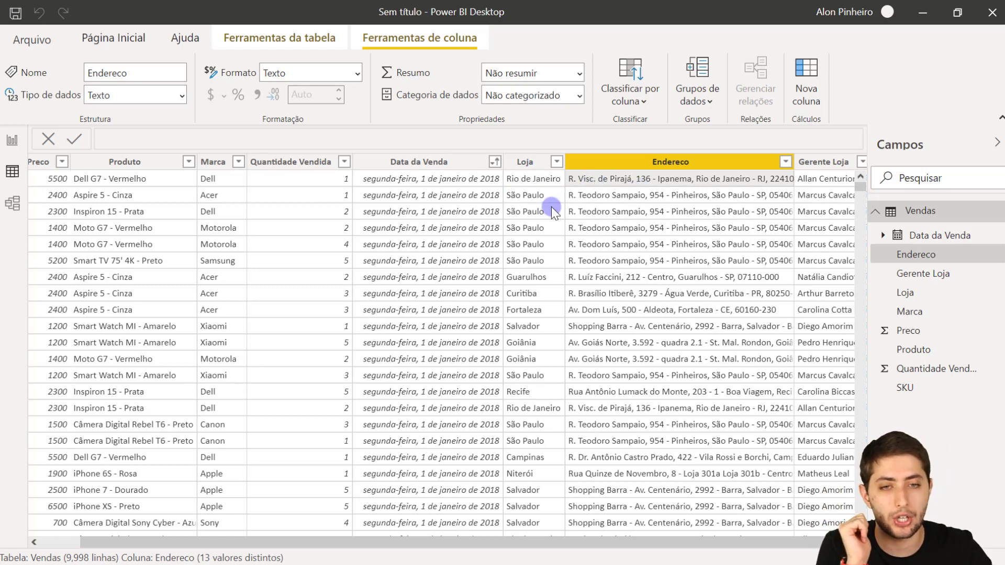
{"action": "left_click", "coordinate": [535, 406]}
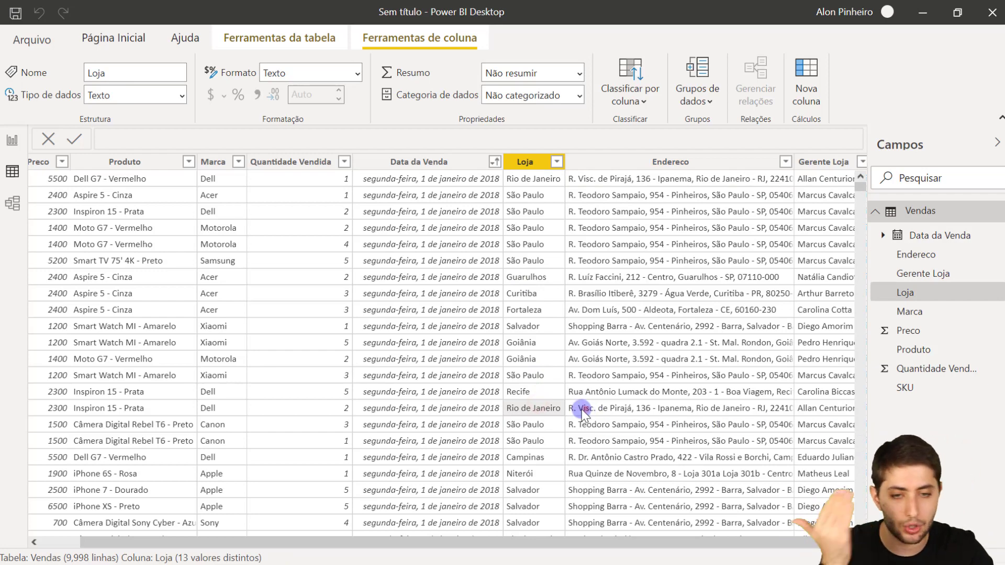
{"action": "left_click", "coordinate": [573, 411]}
{"action": "scroll", "coordinate": [555, 411], "scroll_direction": "down", "scroll_amount": 6}
{"action": "scroll", "coordinate": [627, 339], "scroll_direction": "up", "scroll_amount": 6}
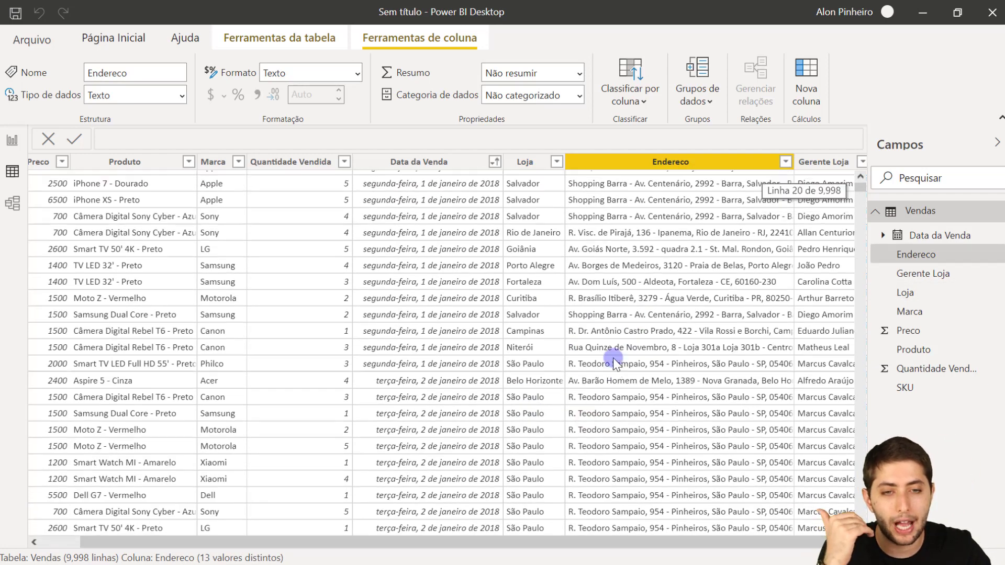
{"action": "scroll", "coordinate": [655, 547], "scroll_direction": "right", "scroll_amount": 1}
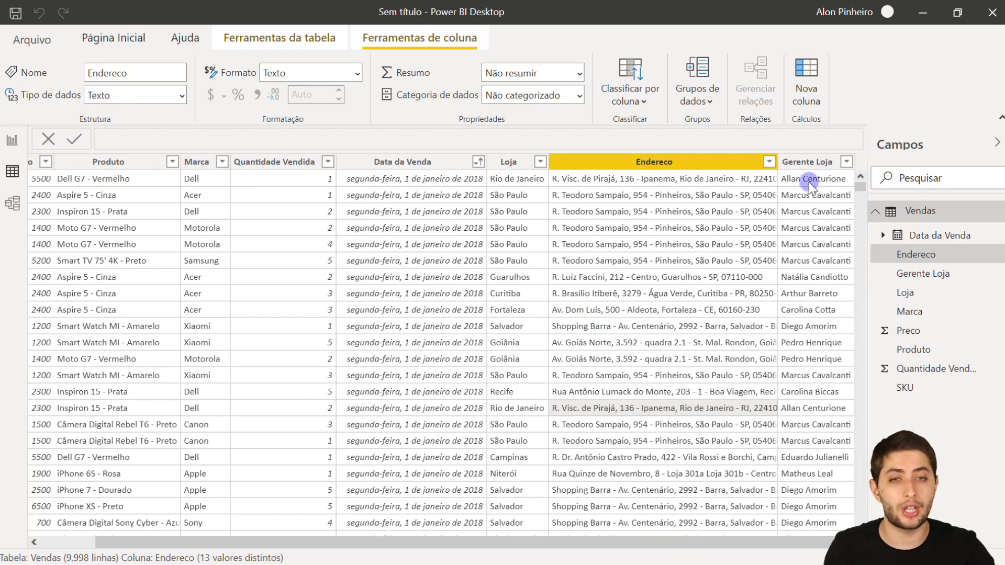
Step: Compare the Gerente Loja entries of the Rio de Janeiro rows and of the first São Paulo row against their Loja values
{"action": "left_click", "coordinate": [511, 178]}
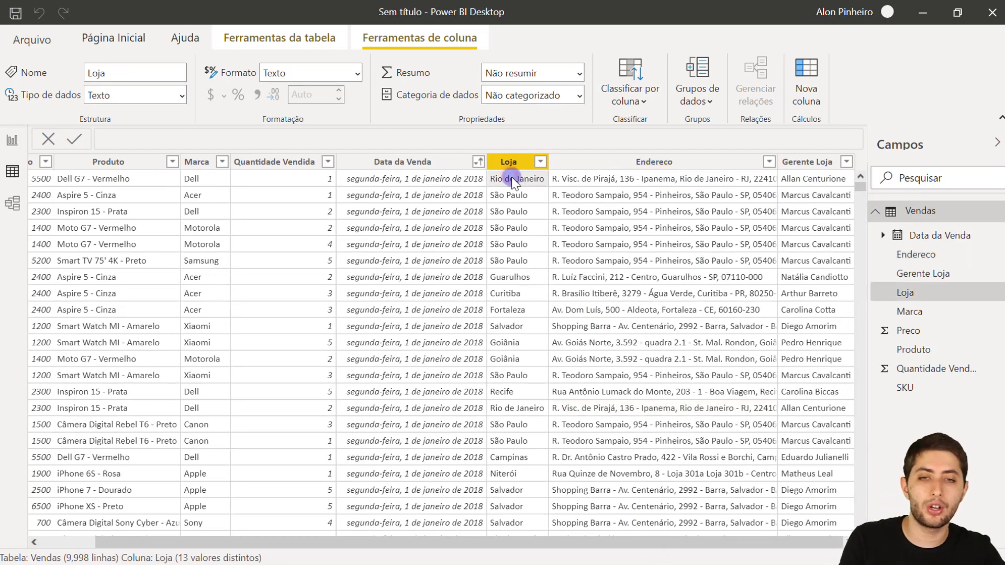
{"action": "left_click", "coordinate": [804, 178]}
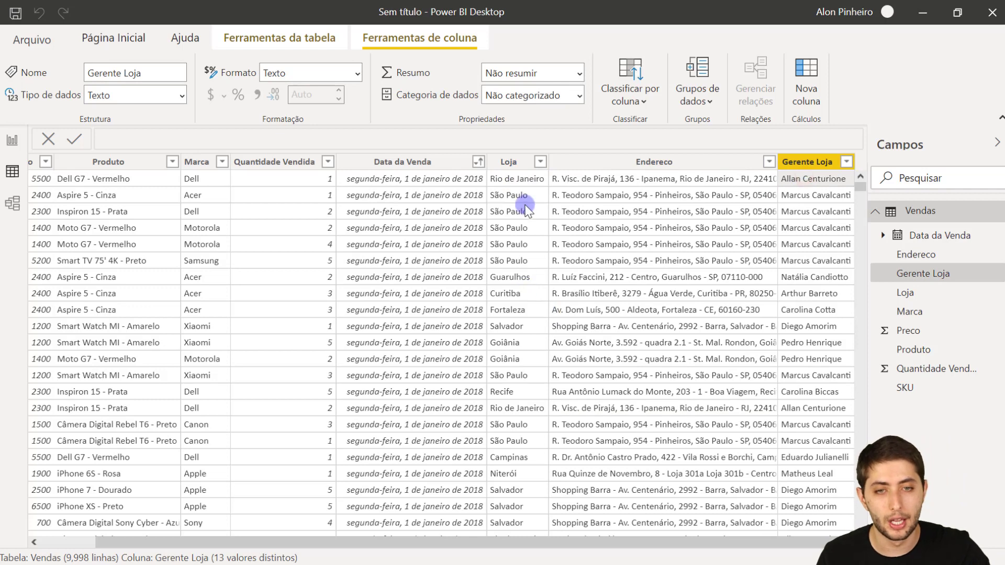
{"action": "left_click", "coordinate": [523, 411]}
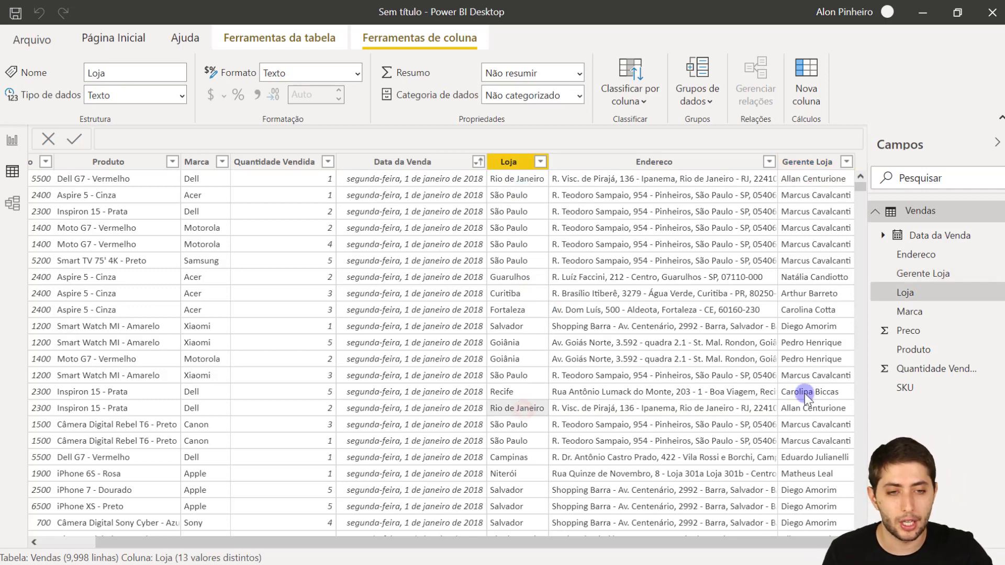
{"action": "left_click", "coordinate": [818, 412]}
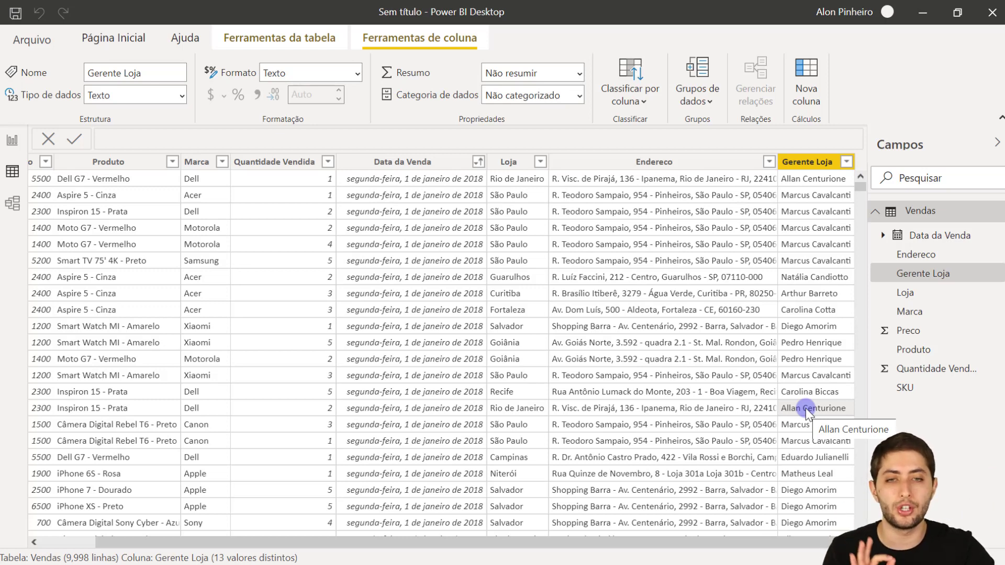
{"action": "left_click", "coordinate": [516, 177]}
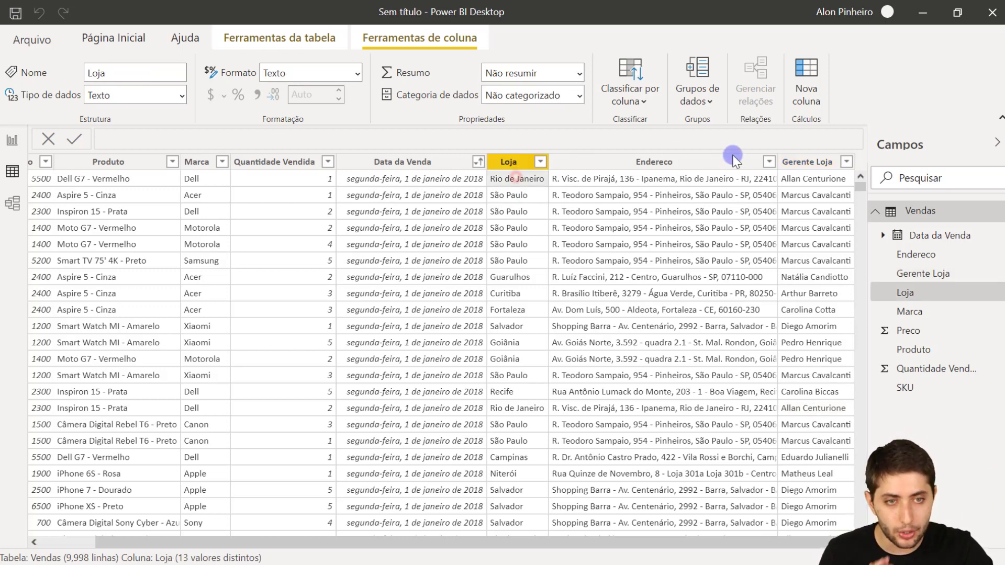
{"action": "left_click", "coordinate": [826, 177]}
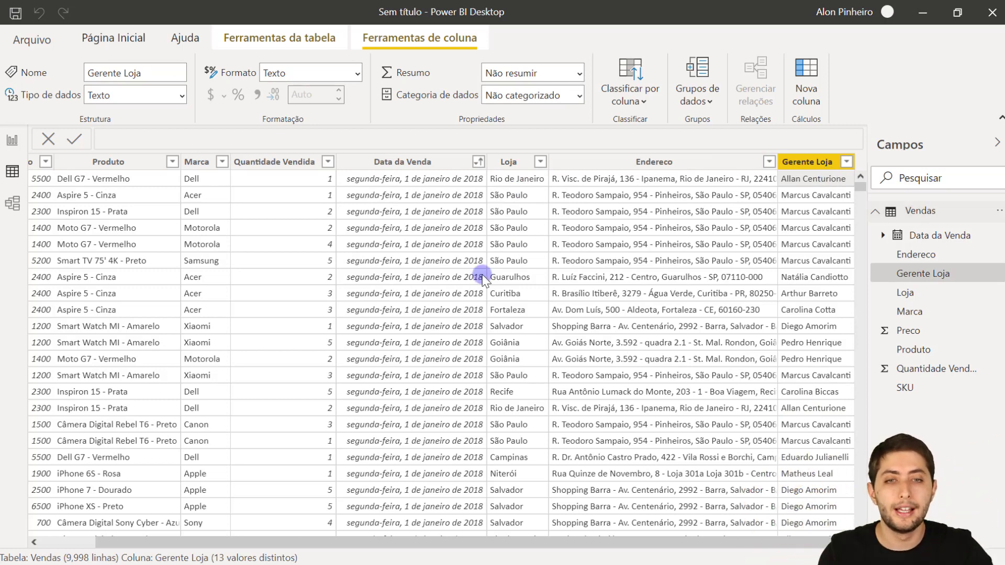
{"action": "left_click", "coordinate": [815, 194]}
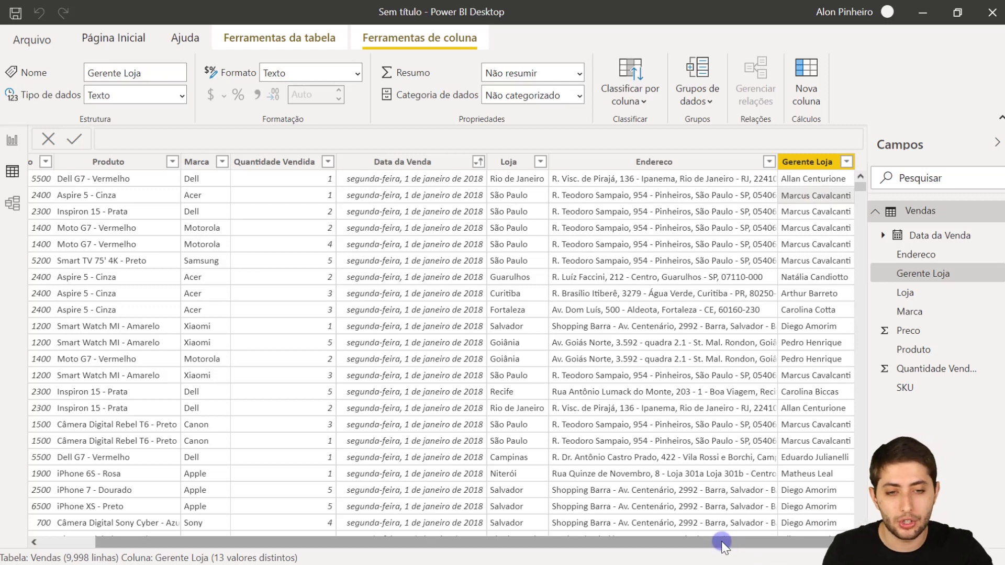
Step: Check how the SKU HL1009 identifies its Produto value in the Vendas table
{"action": "left_click_drag", "start_coordinate": [721, 541], "coordinate": [398, 401]}
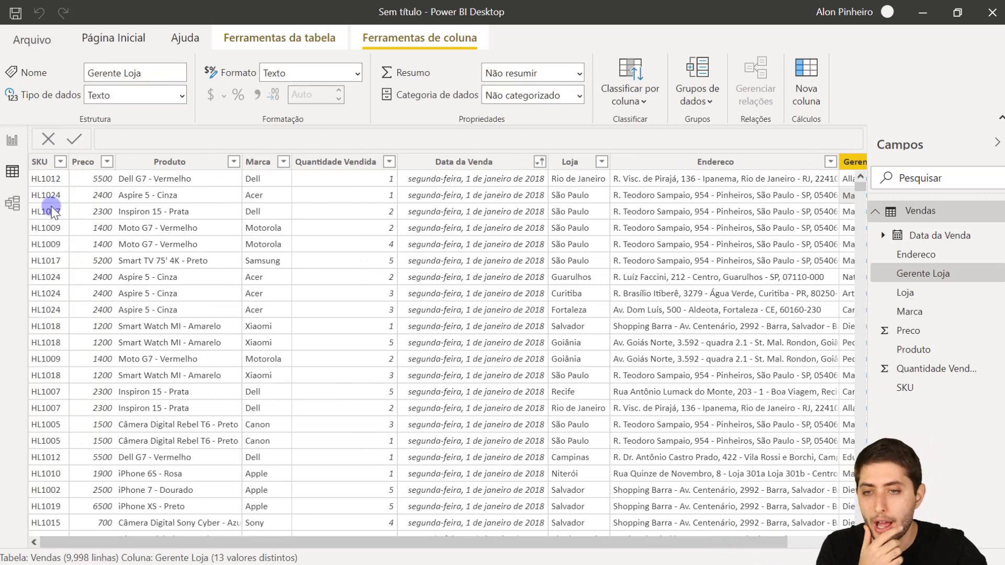
{"action": "left_click", "coordinate": [48, 228]}
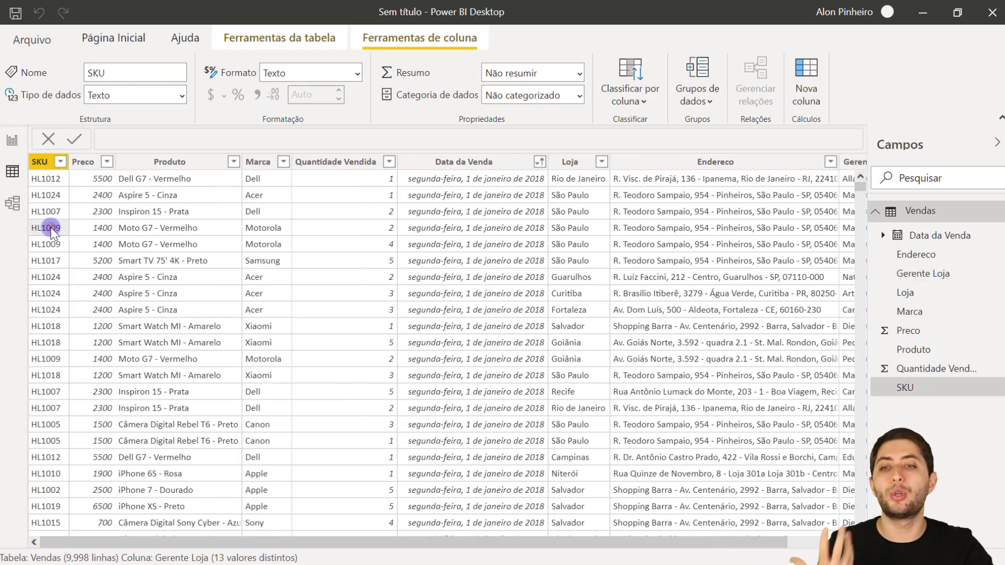
{"action": "left_click", "coordinate": [143, 227]}
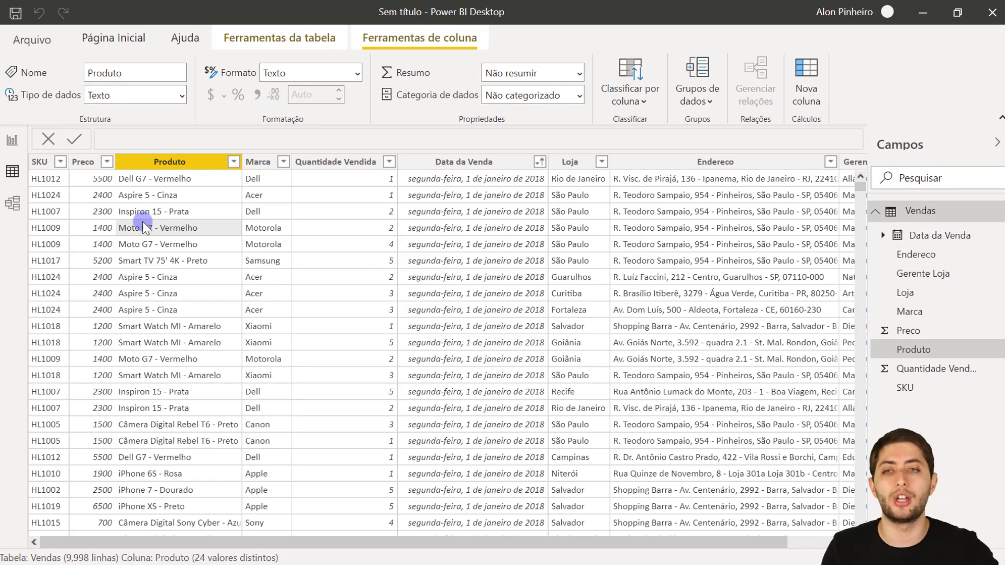
Step: In the Power Query editor, duplicate the Vendas query and rename the copy Produtos
{"action": "left_click", "coordinate": [113, 40]}
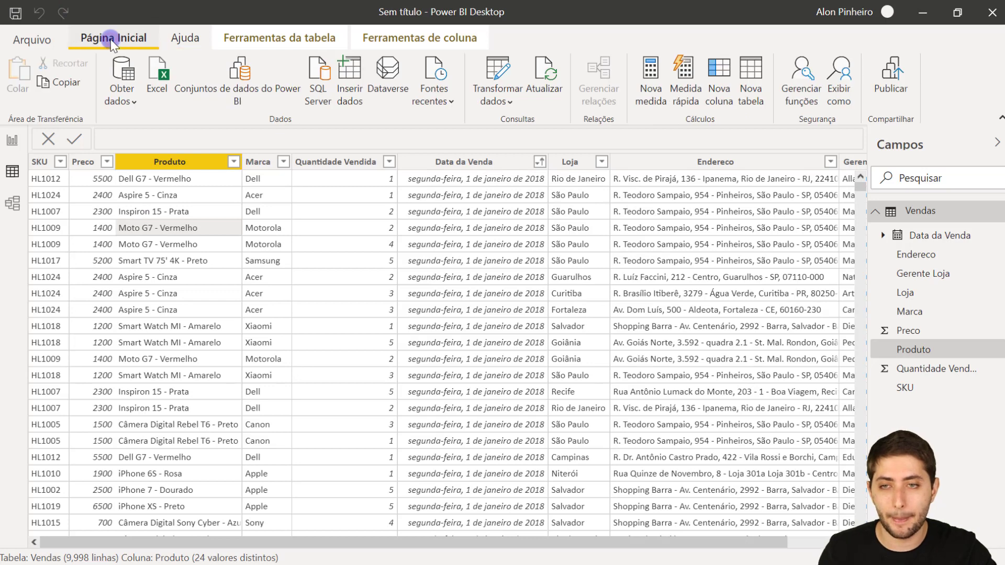
{"action": "left_click", "coordinate": [501, 67]}
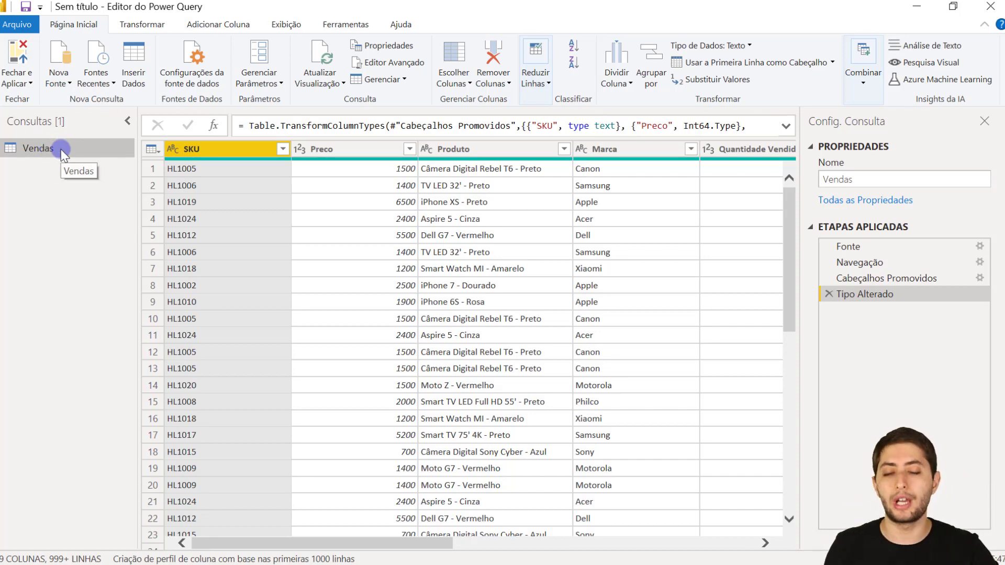
{"action": "right_click", "coordinate": [61, 150]}
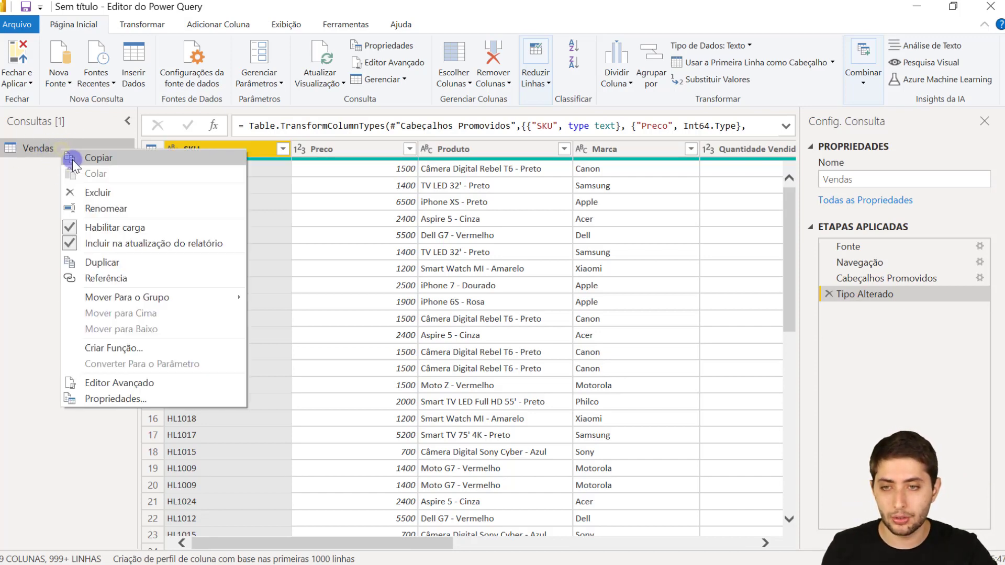
{"action": "left_click", "coordinate": [133, 262]}
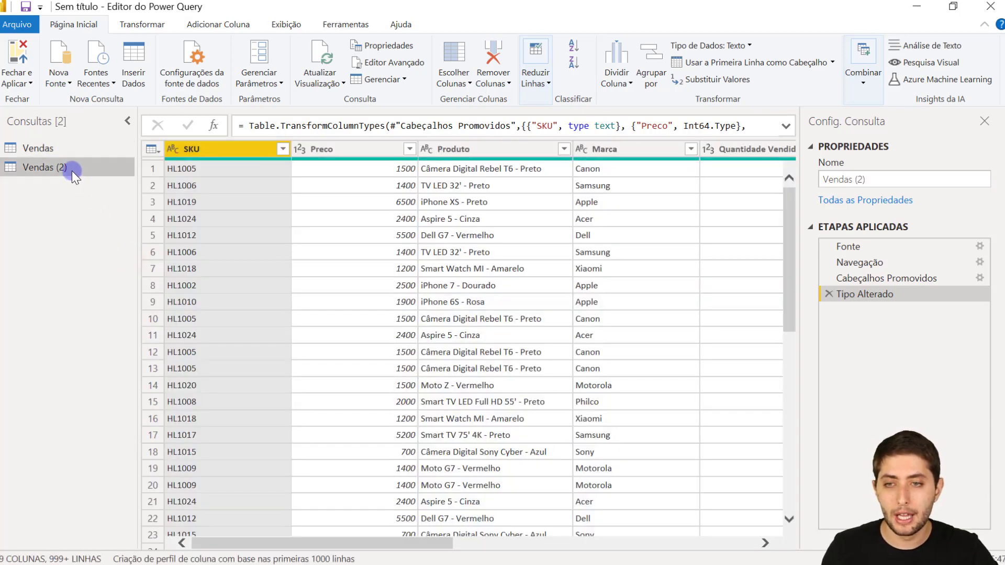
{"action": "double_click", "coordinate": [72, 171]}
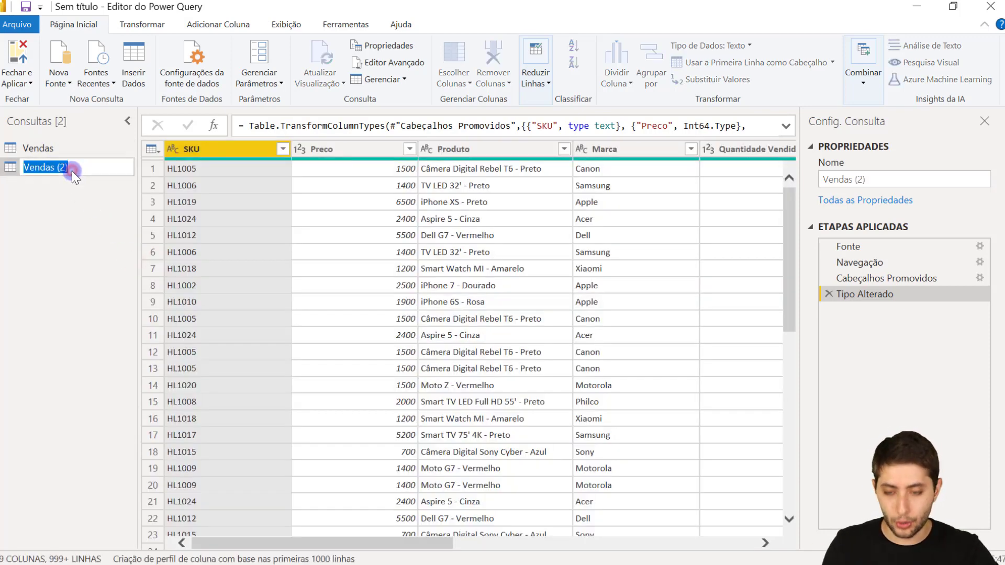
{"action": "type", "text": "Produtos"}
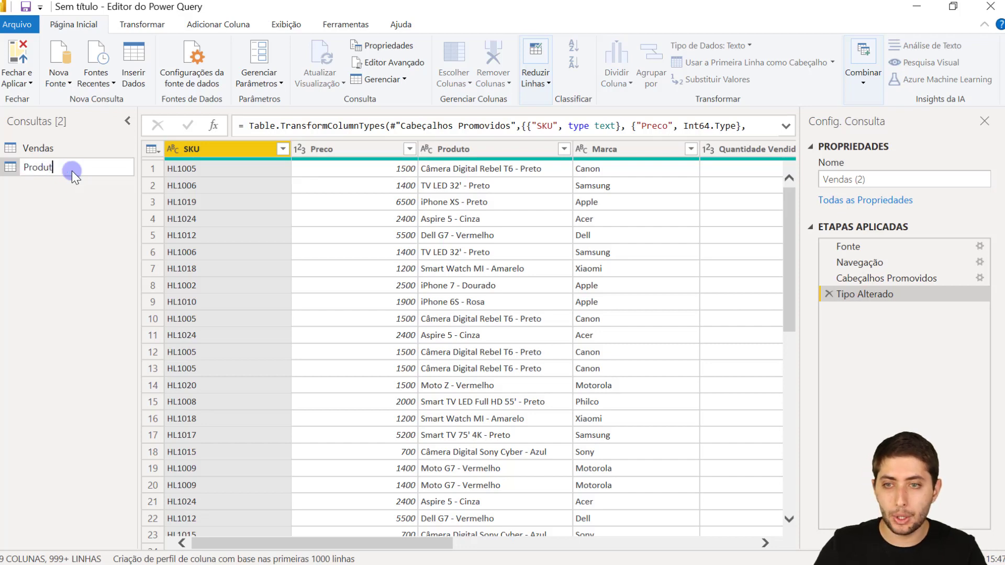
{"action": "key", "text": "Return"}
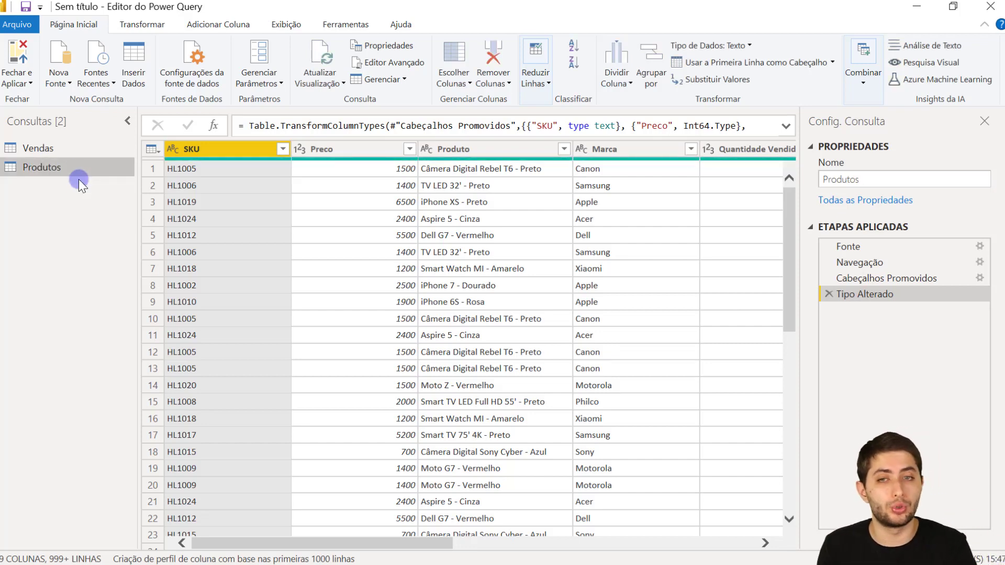
Step: Review the Produtos columns, separating SKU, Preco, Produto and Marca from sale-specific ones such as Quantidade Vendida and Data da Venda
{"action": "left_click", "coordinate": [223, 153]}
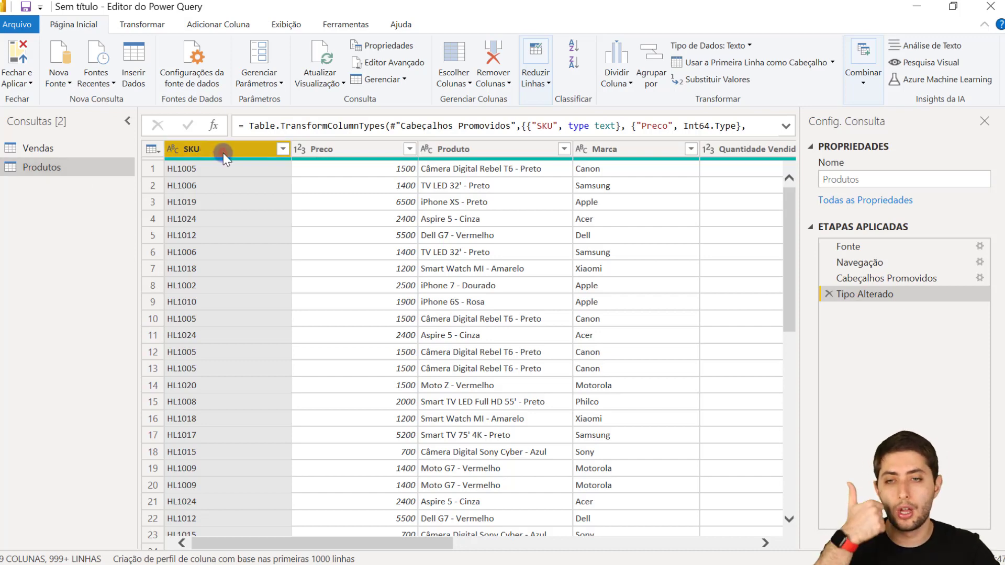
{"action": "left_click", "coordinate": [361, 156]}
{"action": "left_click", "coordinate": [478, 152]}
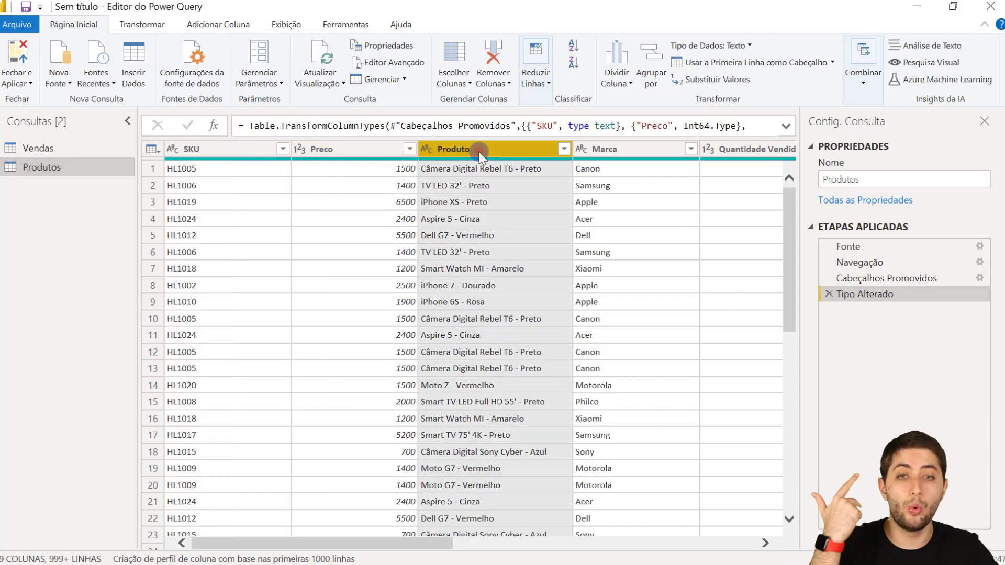
{"action": "left_click", "coordinate": [642, 157]}
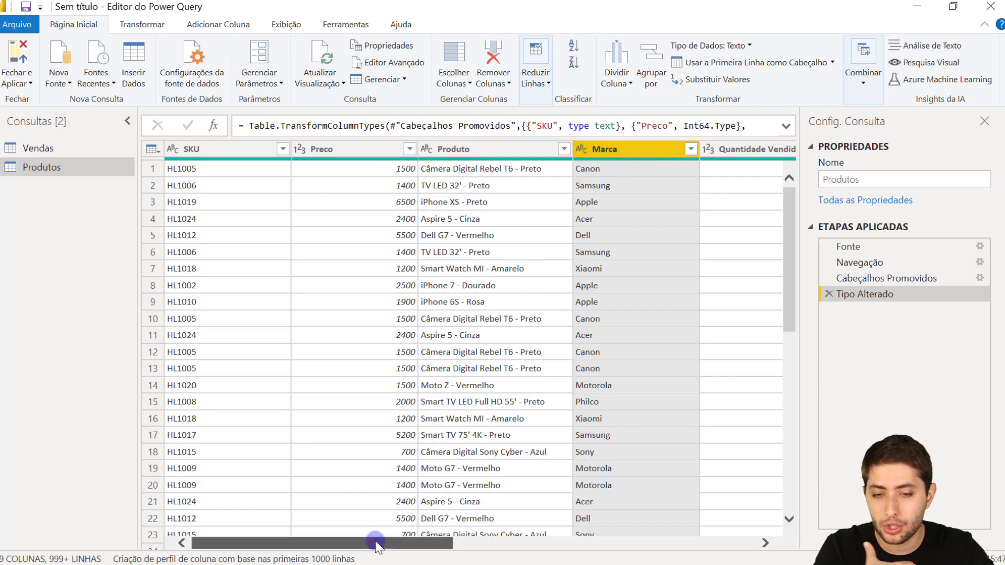
{"action": "left_click_drag", "start_coordinate": [369, 542], "coordinate": [511, 447]}
{"action": "left_click", "coordinate": [464, 153]}
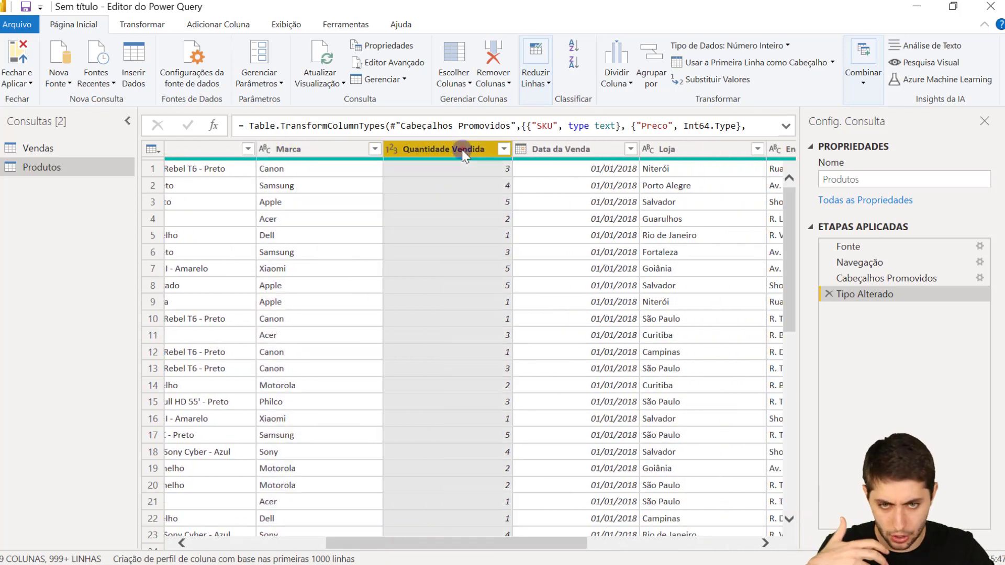
{"action": "left_click", "coordinate": [554, 150]}
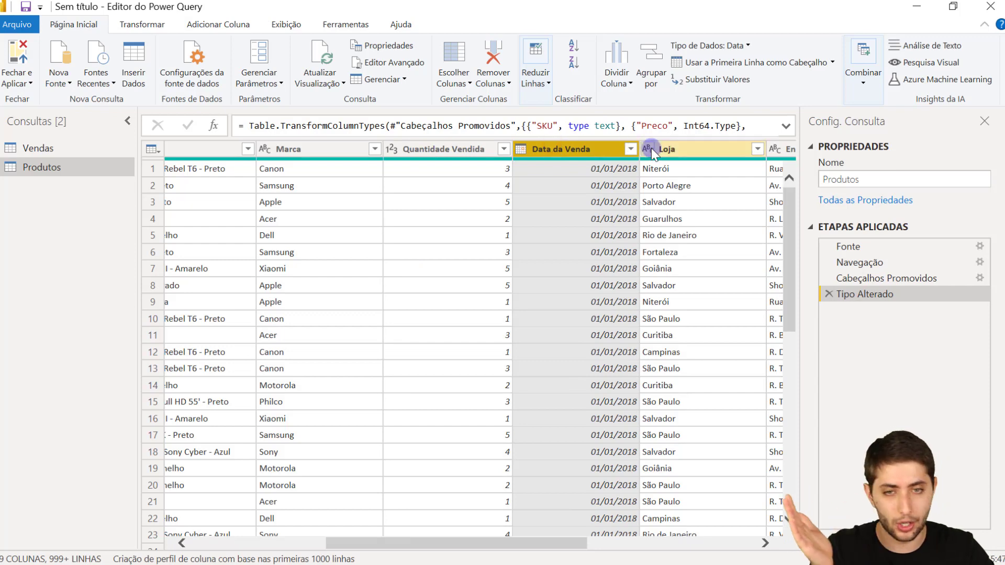
{"action": "left_click", "coordinate": [448, 150]}
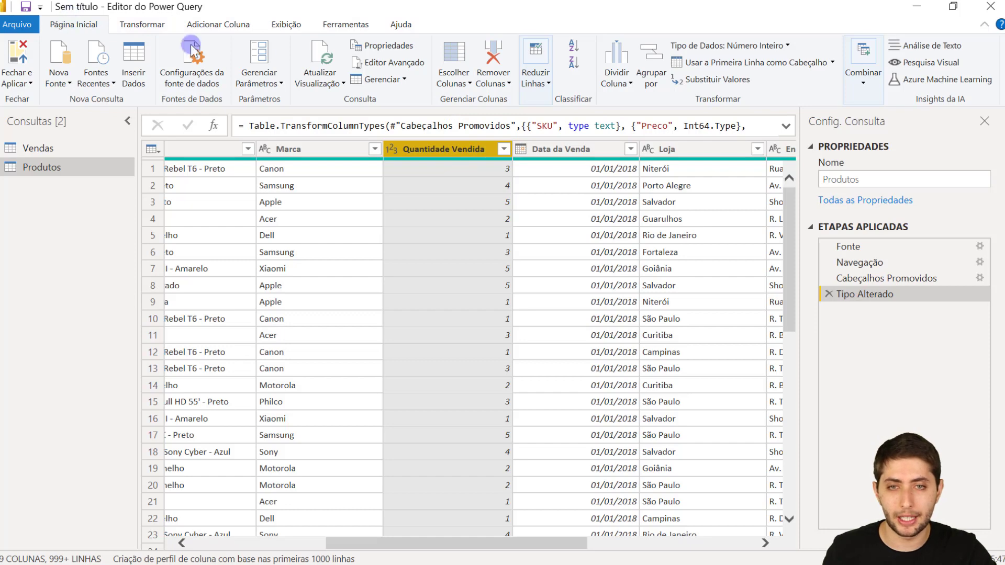
Step: Keep only the SKU, Preco, Produto and Marca columns in the Produtos query
{"action": "left_click", "coordinate": [455, 83]}
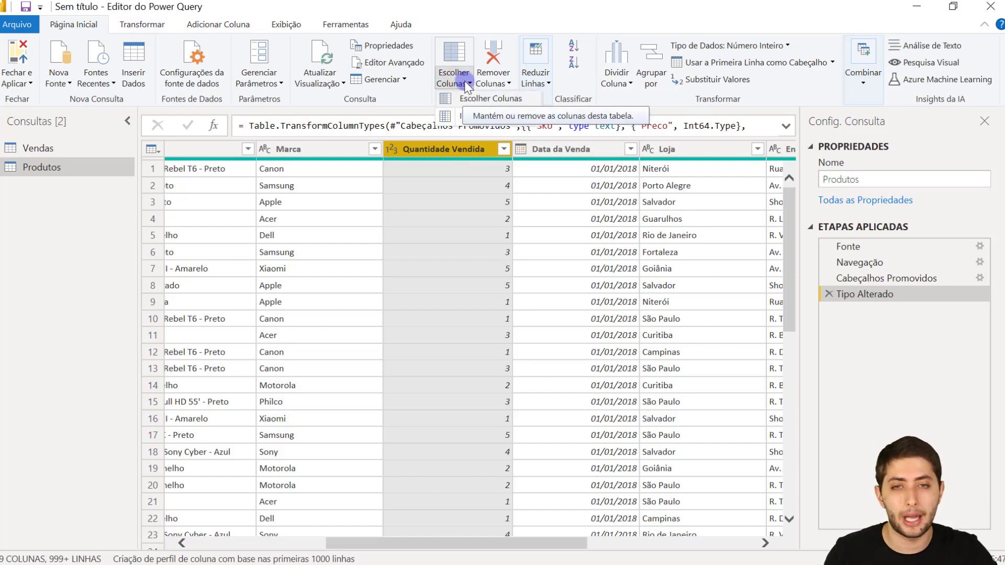
{"action": "left_click", "coordinate": [464, 81]}
{"action": "left_click", "coordinate": [465, 80]}
{"action": "left_click", "coordinate": [471, 98]}
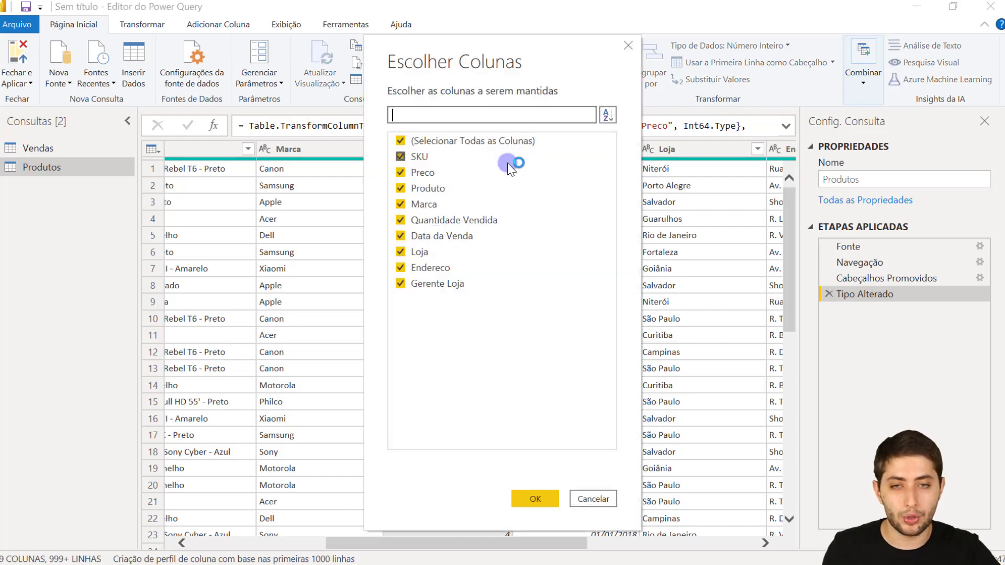
{"action": "left_click", "coordinate": [446, 143]}
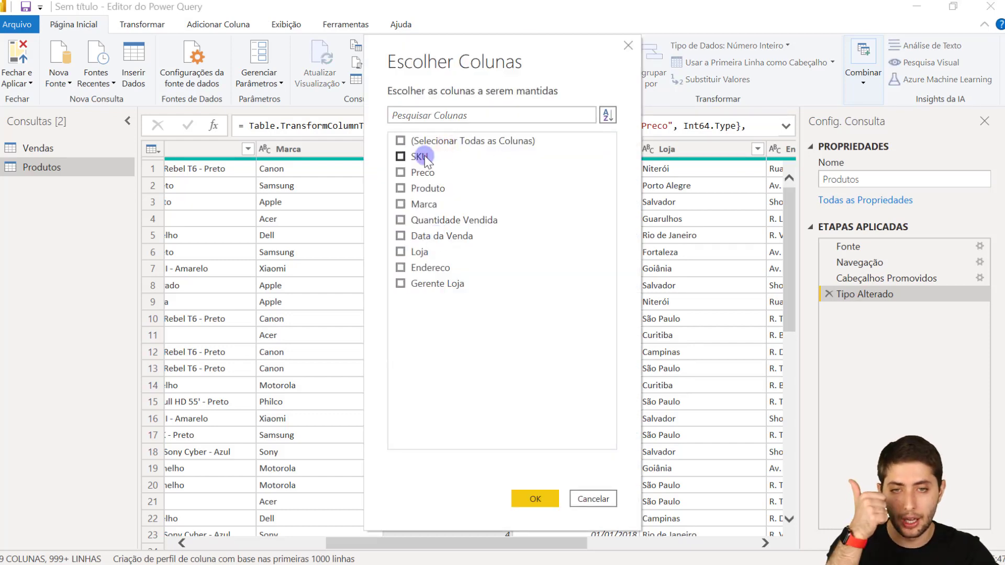
{"action": "left_click", "coordinate": [426, 158]}
{"action": "left_click", "coordinate": [432, 190]}
{"action": "left_click", "coordinate": [428, 204]}
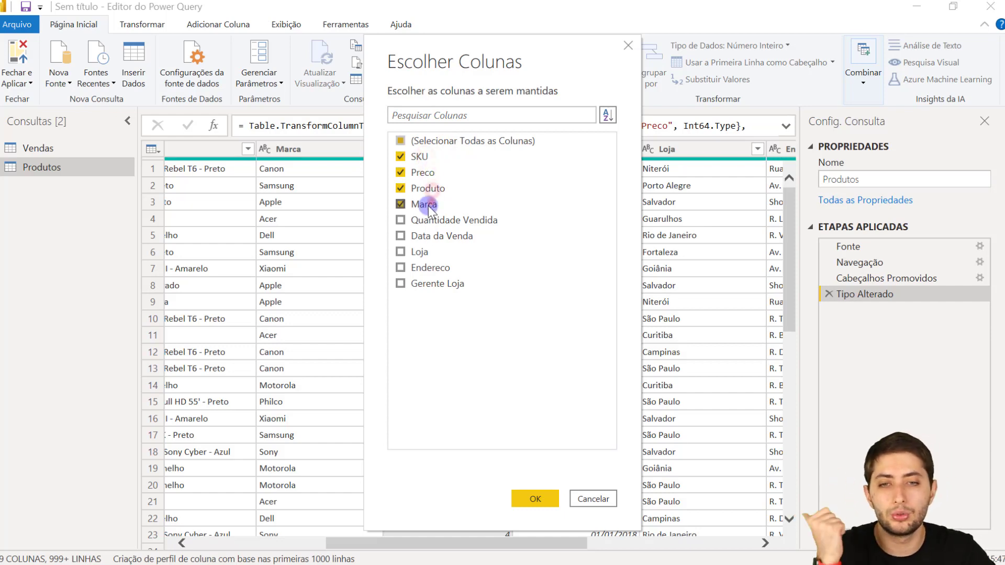
{"action": "left_click", "coordinate": [531, 495]}
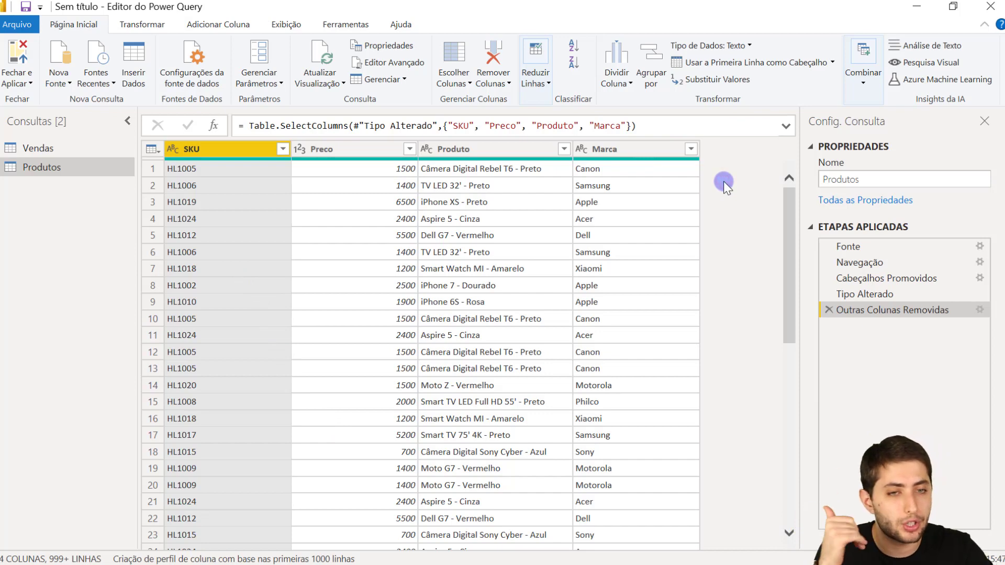
Step: Compare the Vendas and Produtos queries, and examine the Produtos rows for repeated products such as Moto G7 - Vermelho
{"action": "left_click", "coordinate": [42, 151]}
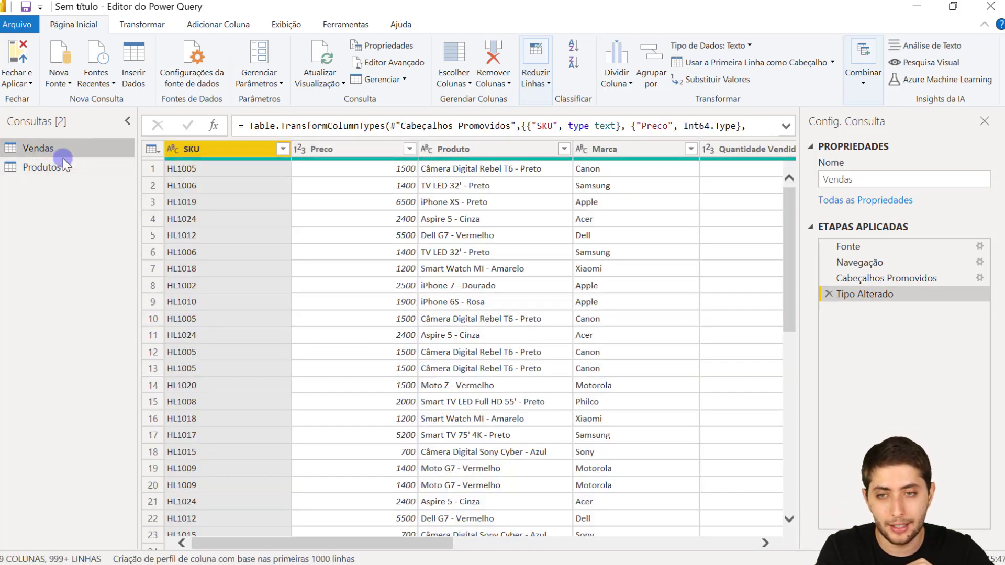
{"action": "left_click", "coordinate": [61, 168]}
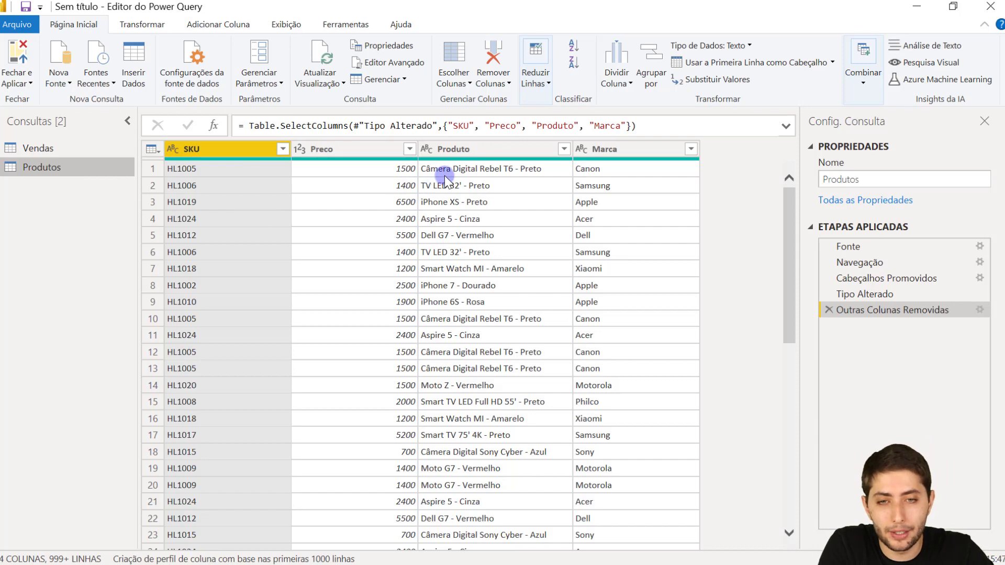
{"action": "left_click", "coordinate": [580, 170]}
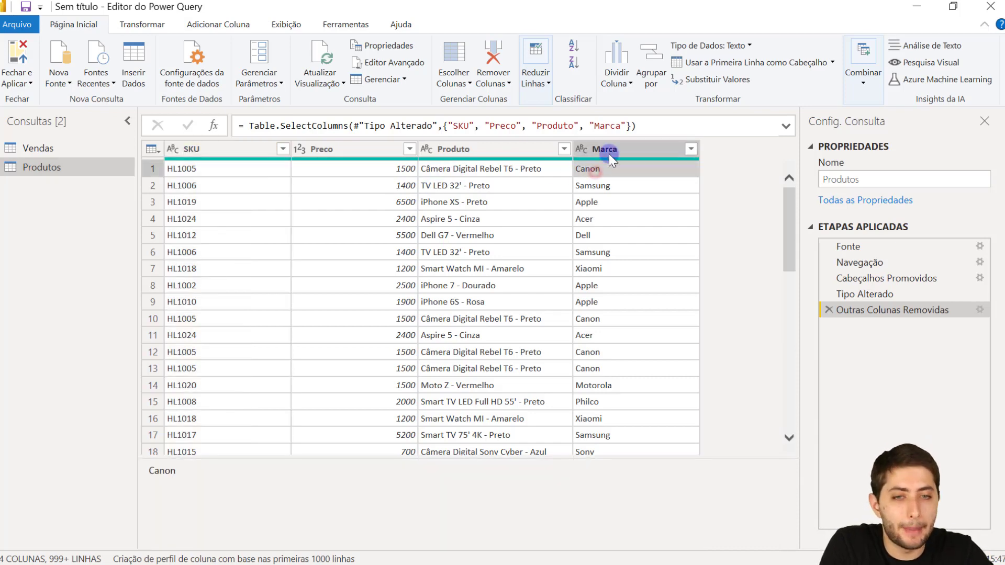
{"action": "left_click", "coordinate": [463, 168]}
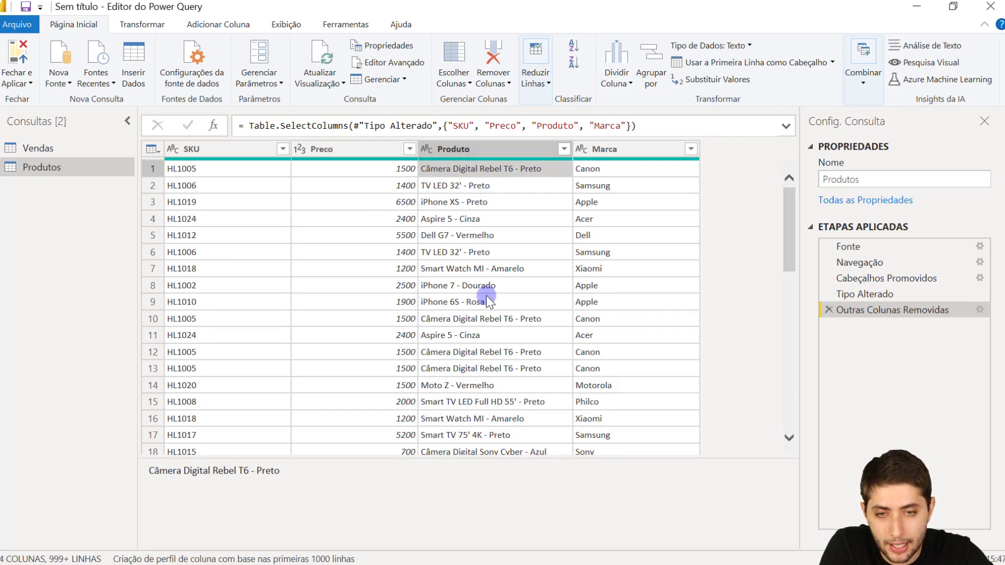
{"action": "scroll", "coordinate": [485, 296], "scroll_direction": "down", "scroll_amount": 4}
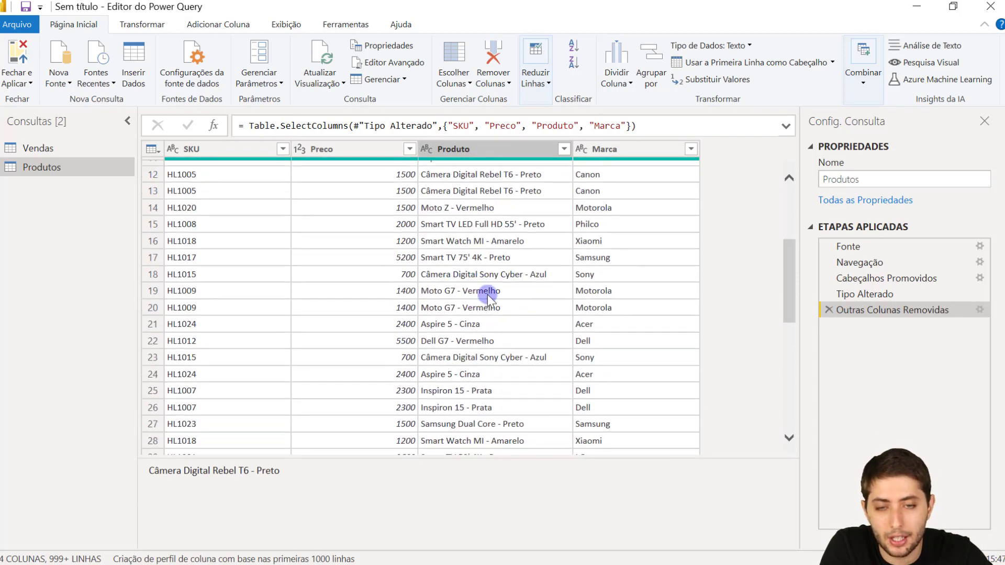
{"action": "left_click", "coordinate": [474, 290]}
{"action": "scroll", "coordinate": [461, 285], "scroll_direction": "up", "scroll_amount": 4}
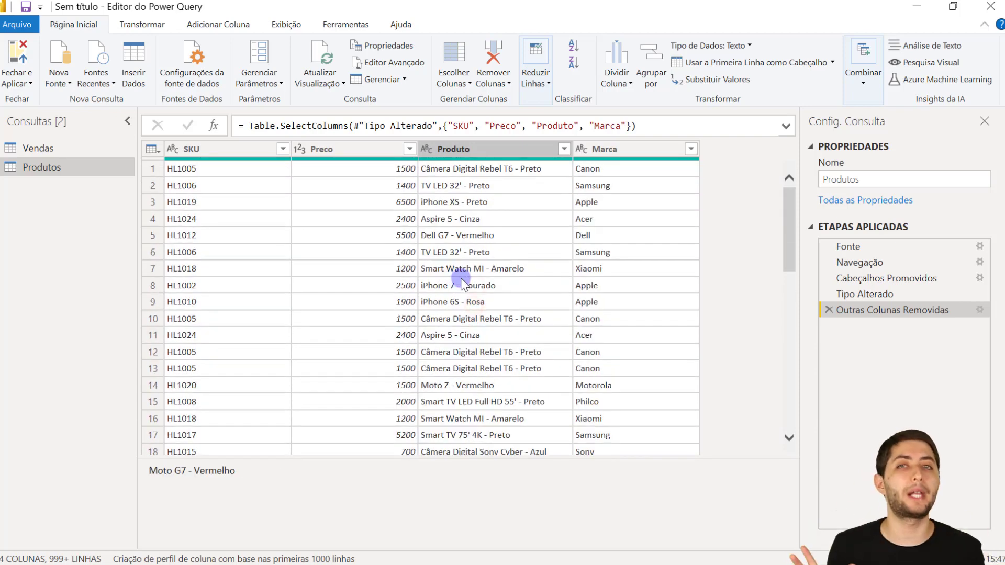
Step: Remove duplicate rows from the Produtos query based on the SKU, Preco, Produto and Marca columns together
{"action": "left_click", "coordinate": [253, 151]}
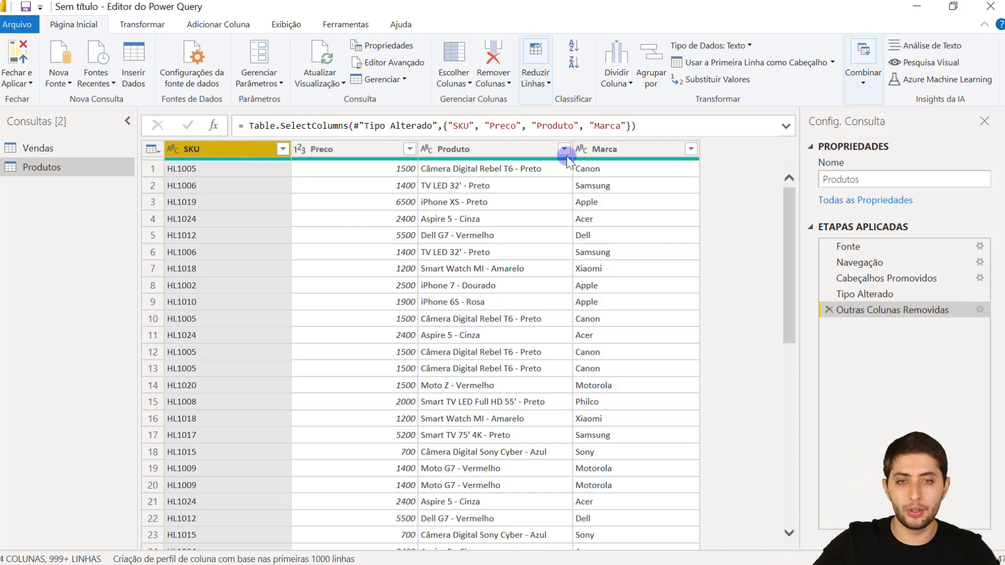
{"action": "left_click", "coordinate": [621, 151], "text": "shift"}
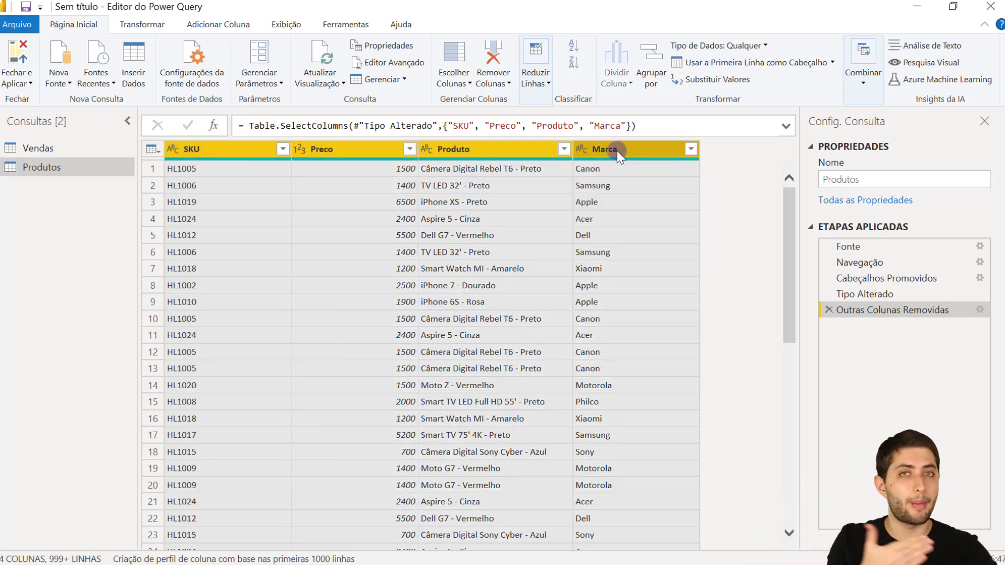
{"action": "right_click", "coordinate": [617, 150]}
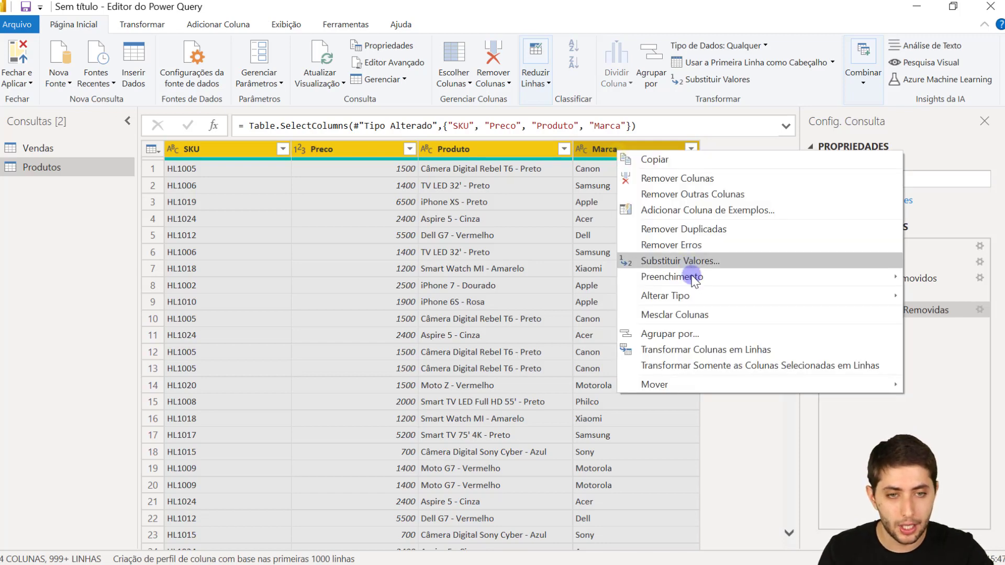
{"action": "left_click", "coordinate": [706, 229]}
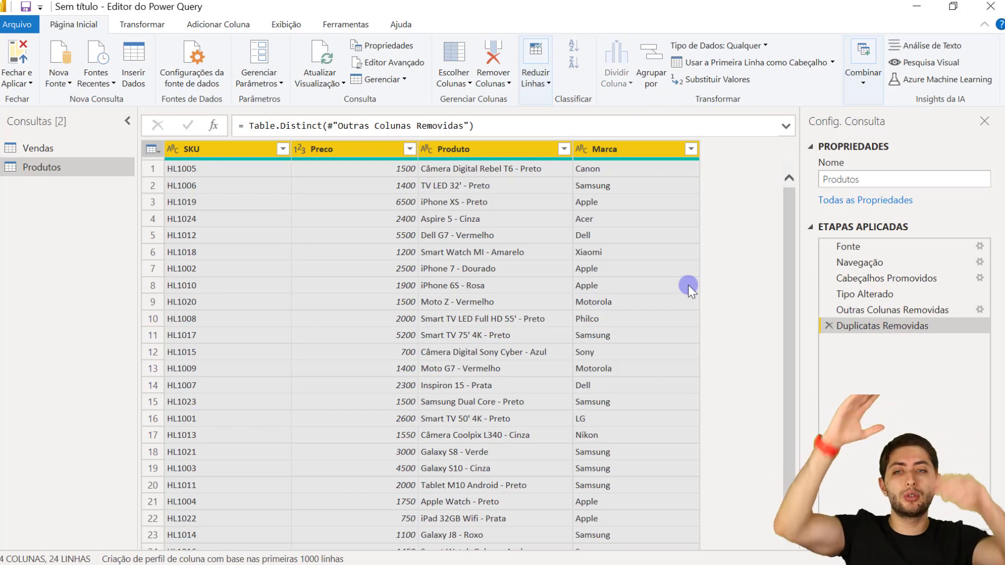
{"action": "scroll", "coordinate": [545, 212], "scroll_direction": "down", "scroll_amount": 1}
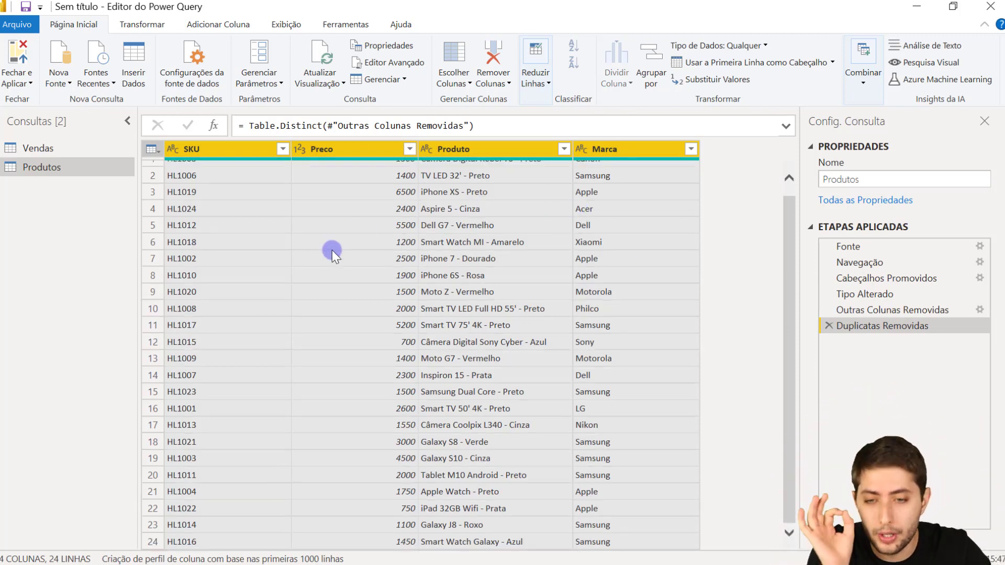
{"action": "scroll", "coordinate": [332, 248], "scroll_direction": "up", "scroll_amount": 1}
Step: Examine the deduplicated Produtos rows, checking the SKU, price, product and brand of HL1005 and HL1009
{"action": "left_click", "coordinate": [196, 168]}
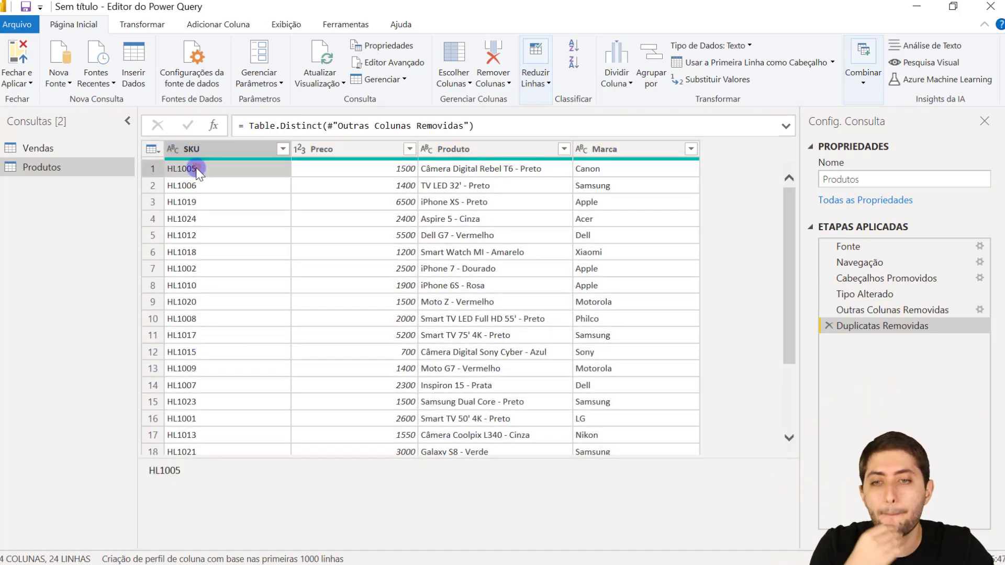
{"action": "left_click", "coordinate": [467, 170]}
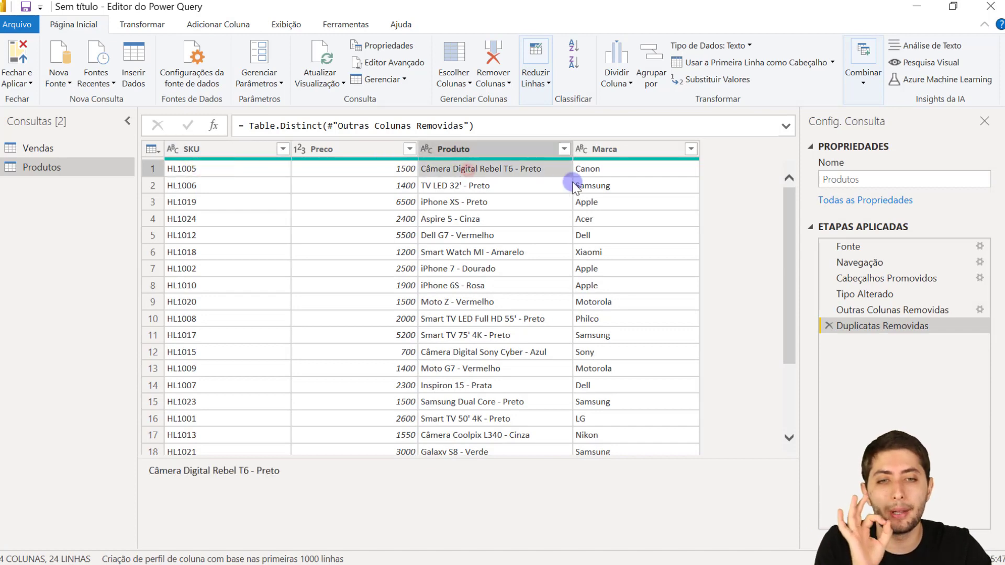
{"action": "left_click", "coordinate": [589, 169]}
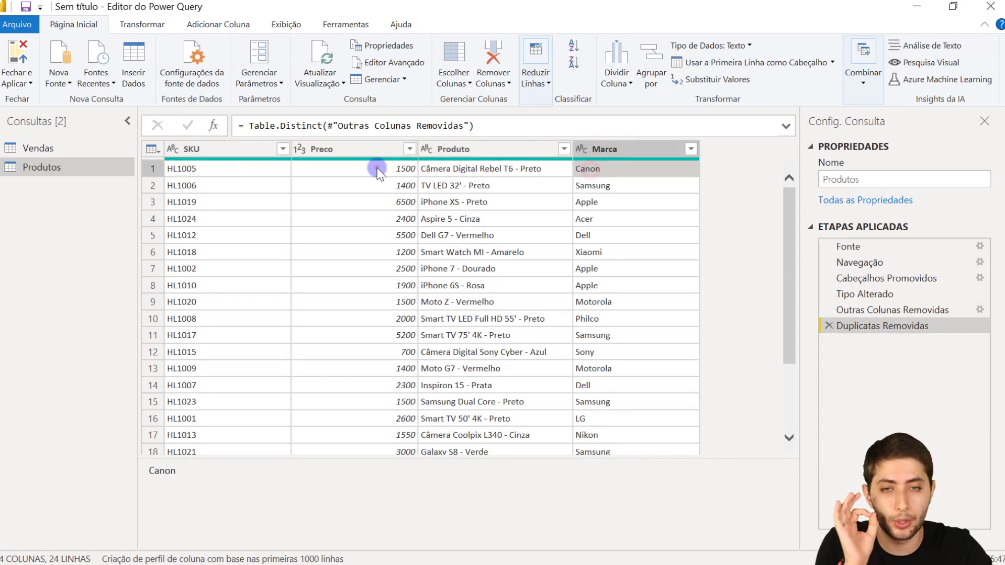
{"action": "left_click", "coordinate": [369, 169]}
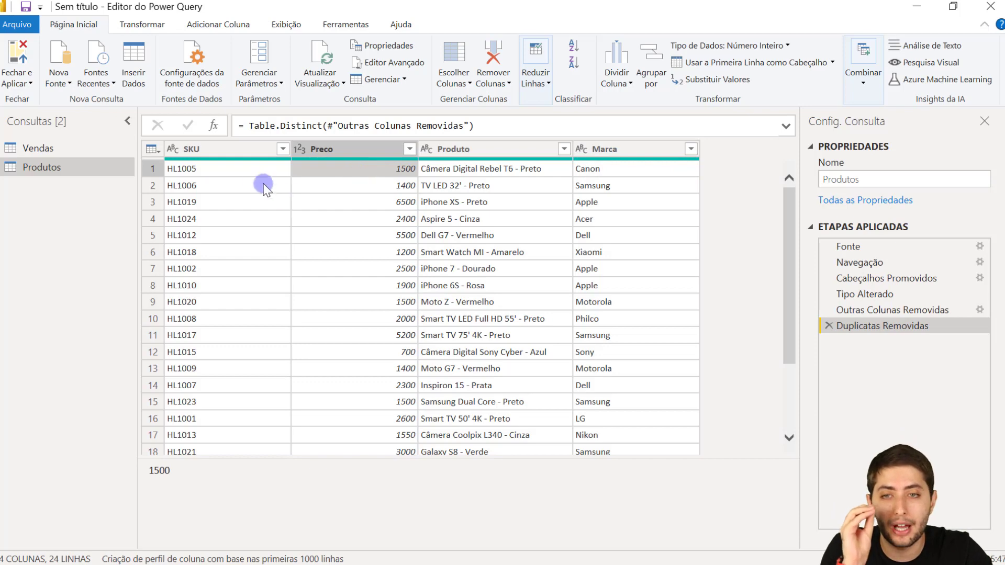
{"action": "left_click", "coordinate": [227, 172]}
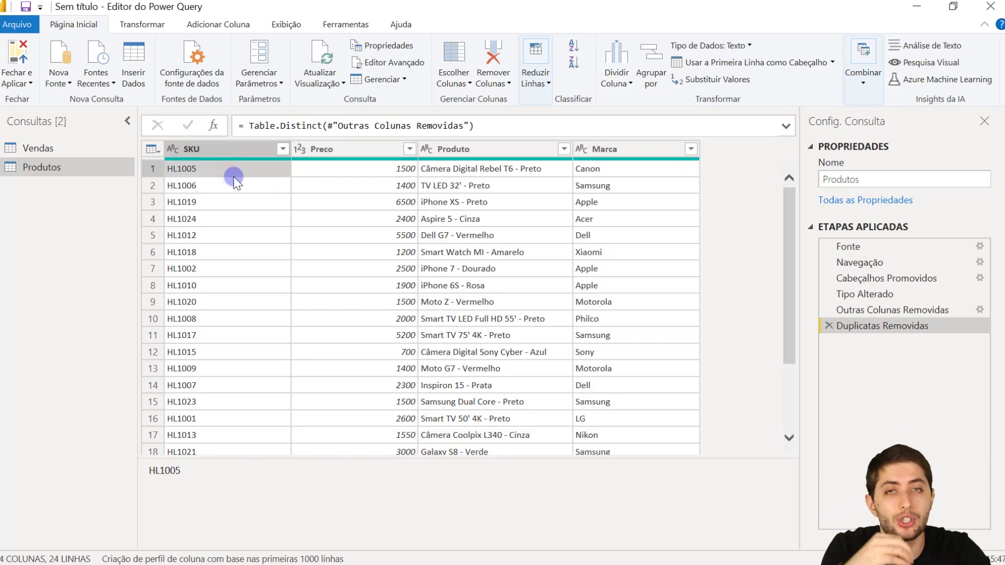
{"action": "scroll", "coordinate": [217, 183], "scroll_direction": "down", "scroll_amount": 3}
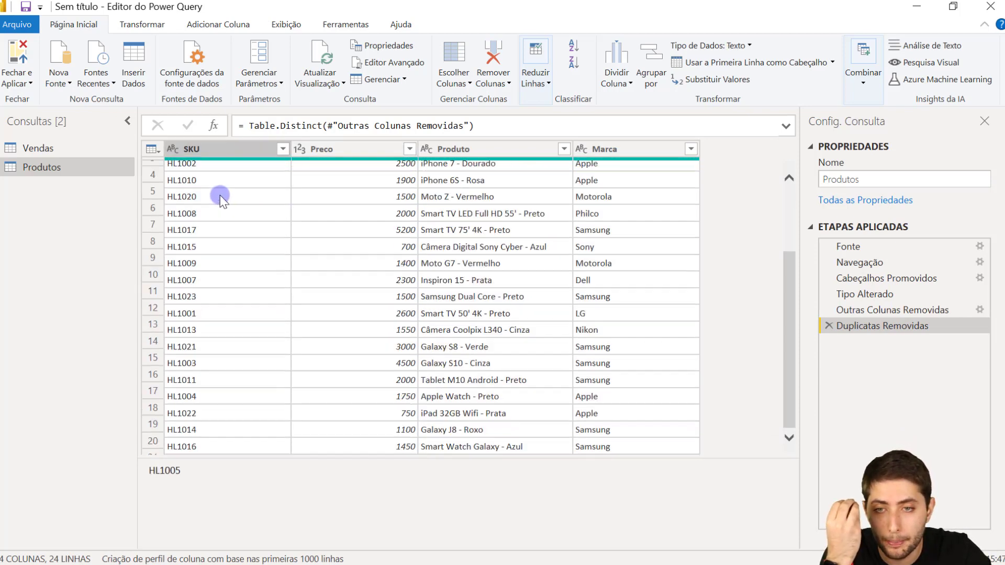
{"action": "scroll", "coordinate": [243, 340], "scroll_direction": "up", "scroll_amount": 3}
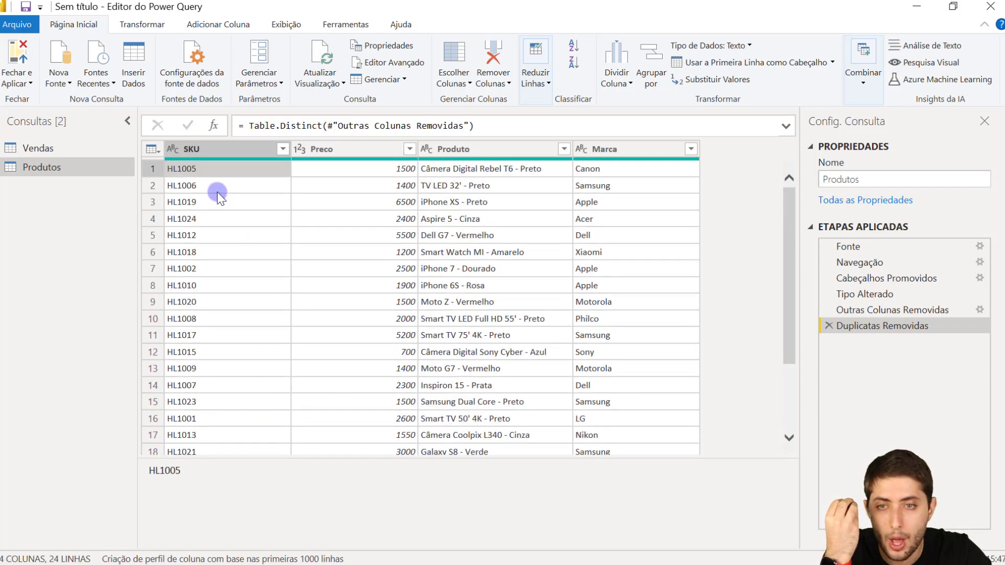
{"action": "left_click", "coordinate": [215, 372]}
{"action": "left_click", "coordinate": [346, 369]}
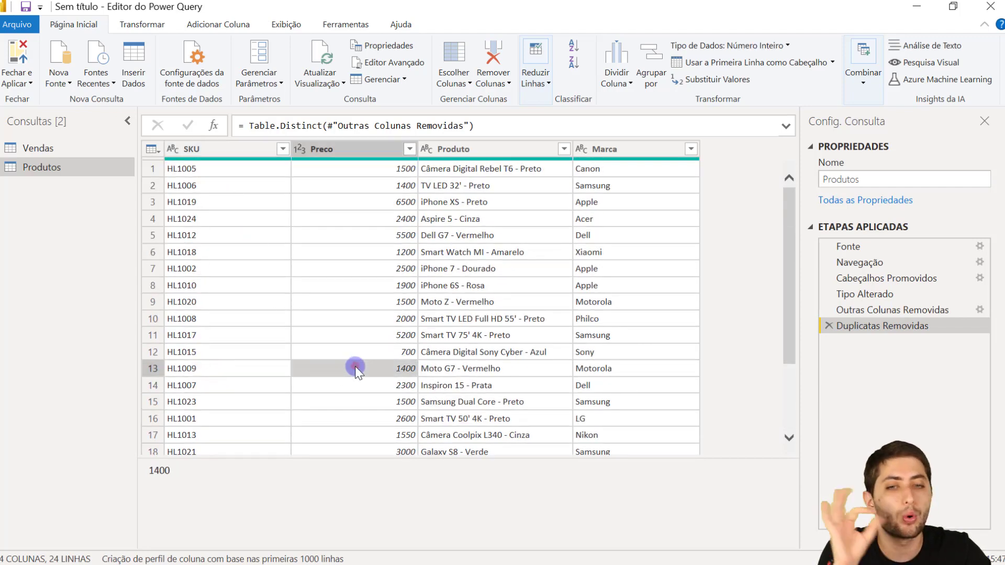
{"action": "left_click", "coordinate": [467, 373]}
{"action": "left_click", "coordinate": [609, 370]}
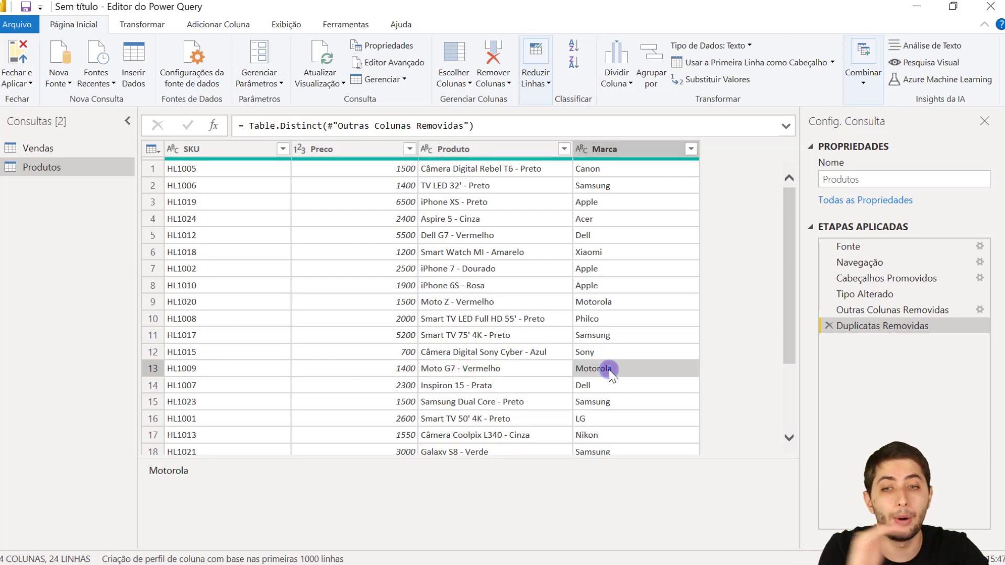
{"action": "scroll", "coordinate": [318, 359], "scroll_direction": "down", "scroll_amount": 2}
{"action": "scroll", "coordinate": [304, 354], "scroll_direction": "up", "scroll_amount": 2}
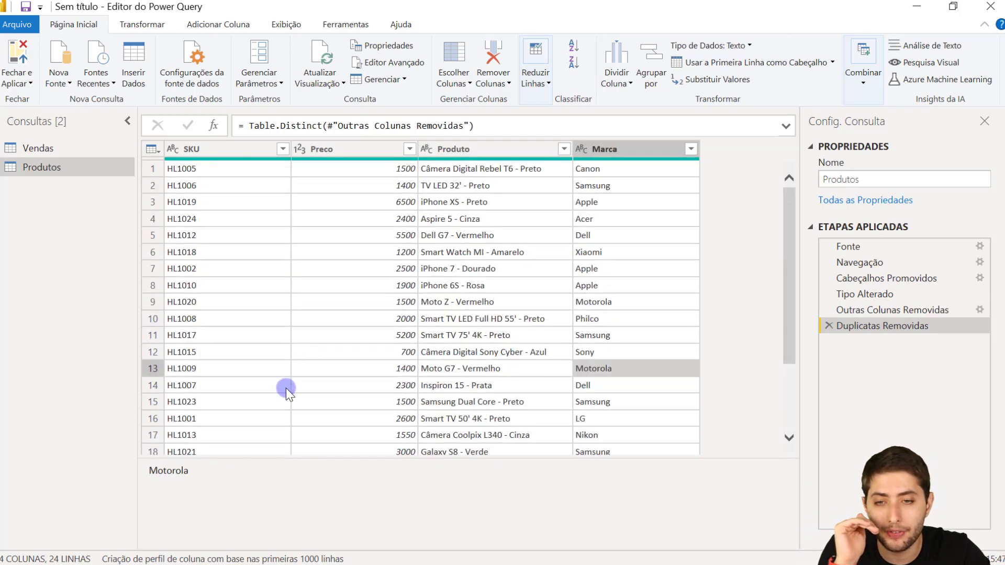
{"action": "left_click", "coordinate": [207, 371]}
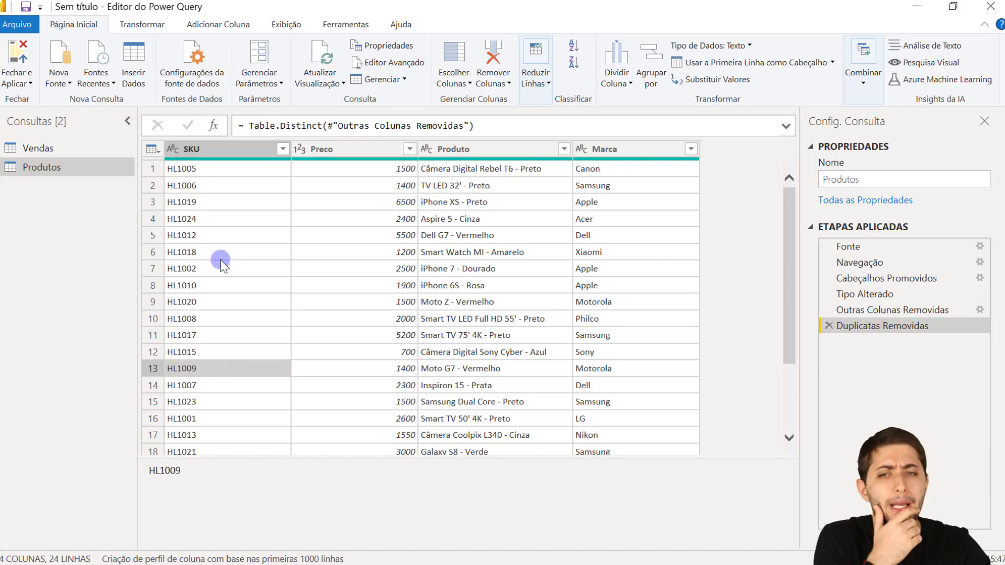
Step: Compare the product columns in Vendas with the Produtos query, considering SKU as the link and Preco, Produto and Marca as redundant
{"action": "left_click", "coordinate": [84, 147]}
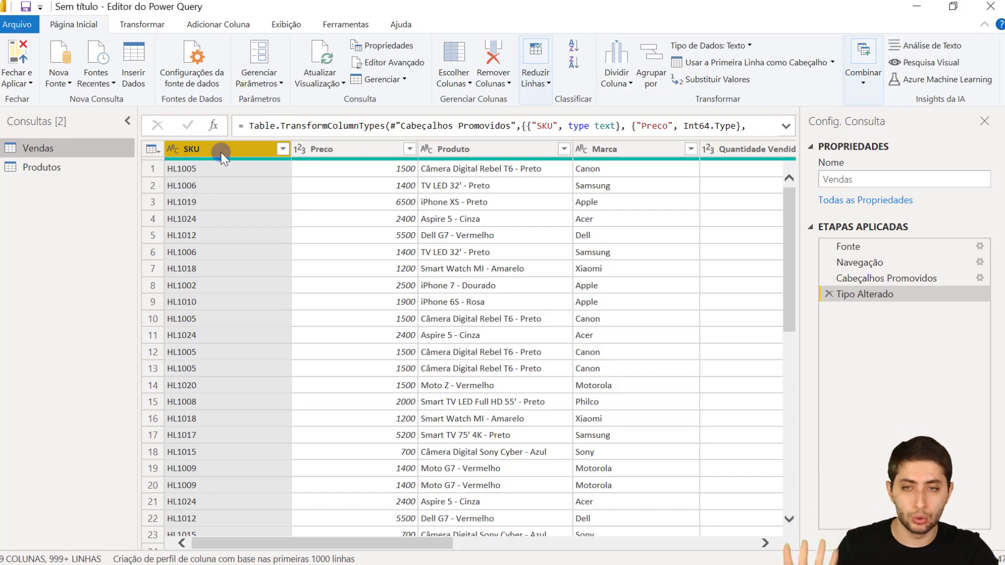
{"action": "left_click", "coordinate": [335, 149]}
{"action": "left_click", "coordinate": [455, 150]}
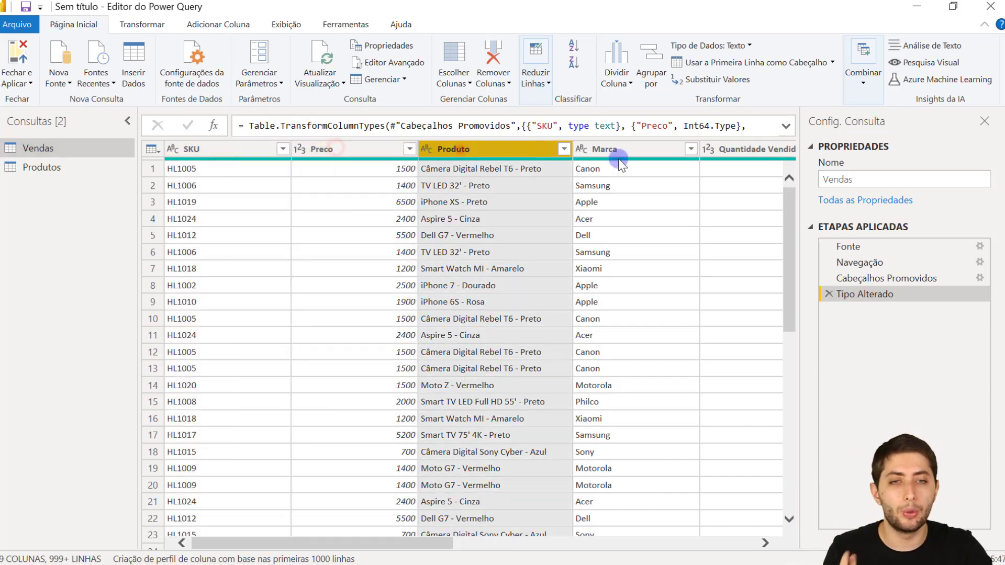
{"action": "left_click", "coordinate": [620, 164]}
{"action": "left_click", "coordinate": [628, 151]}
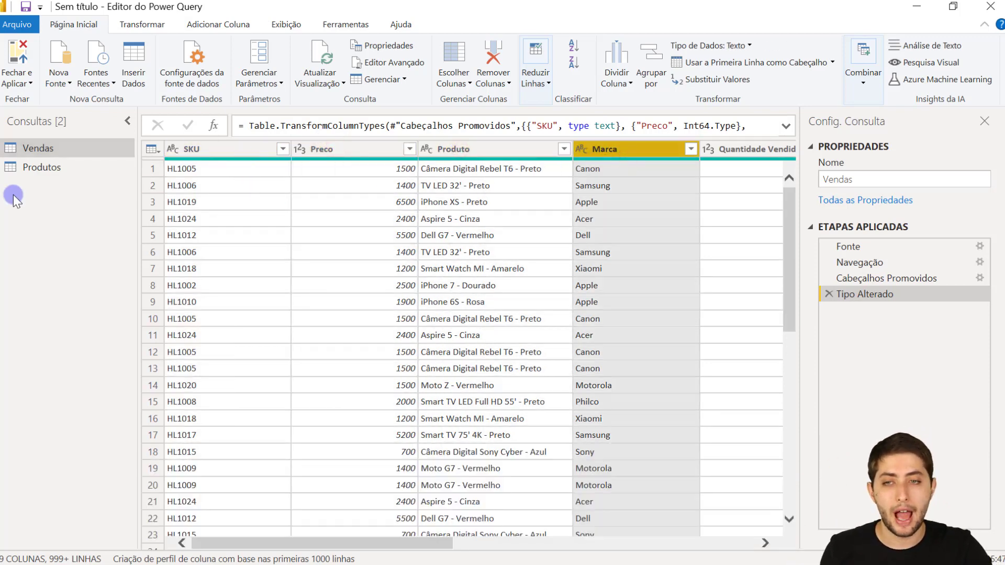
{"action": "left_click", "coordinate": [31, 163]}
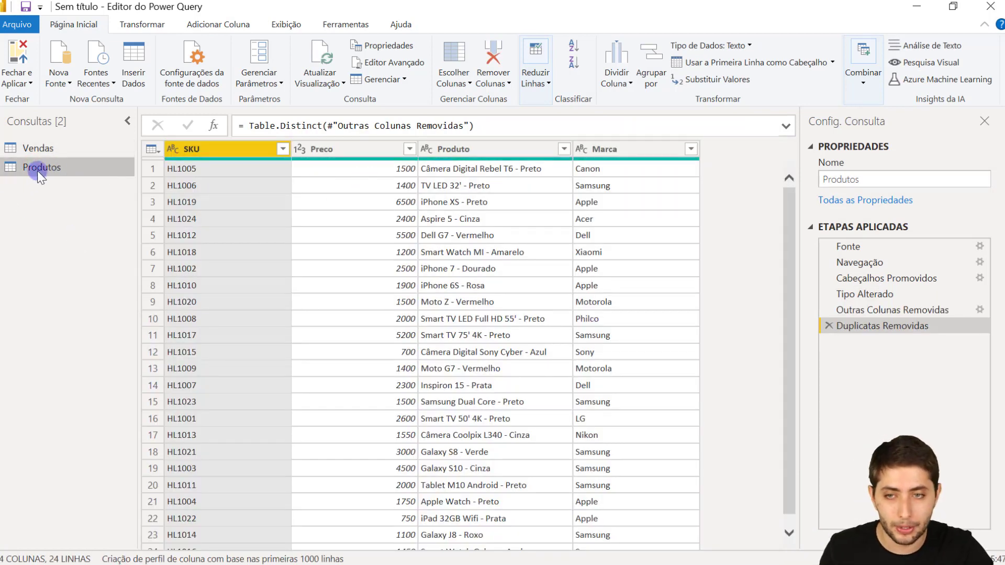
{"action": "left_click", "coordinate": [62, 147]}
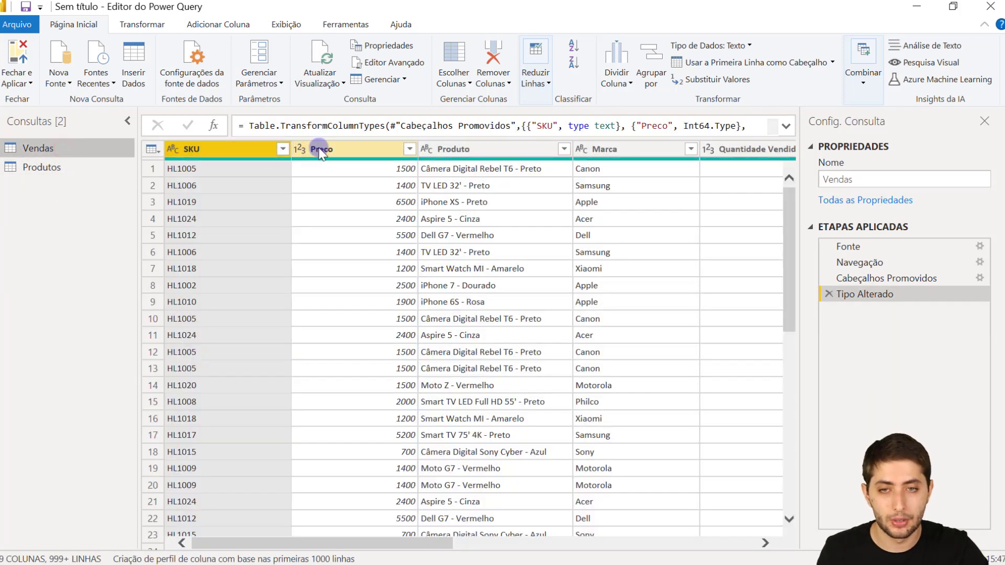
{"action": "left_click", "coordinate": [329, 152]}
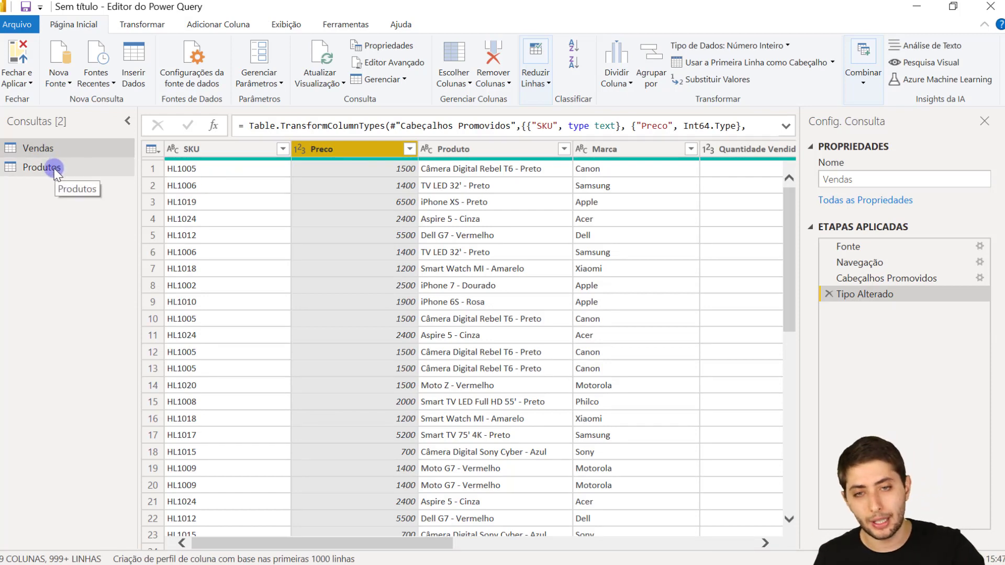
{"action": "left_click", "coordinate": [485, 153]}
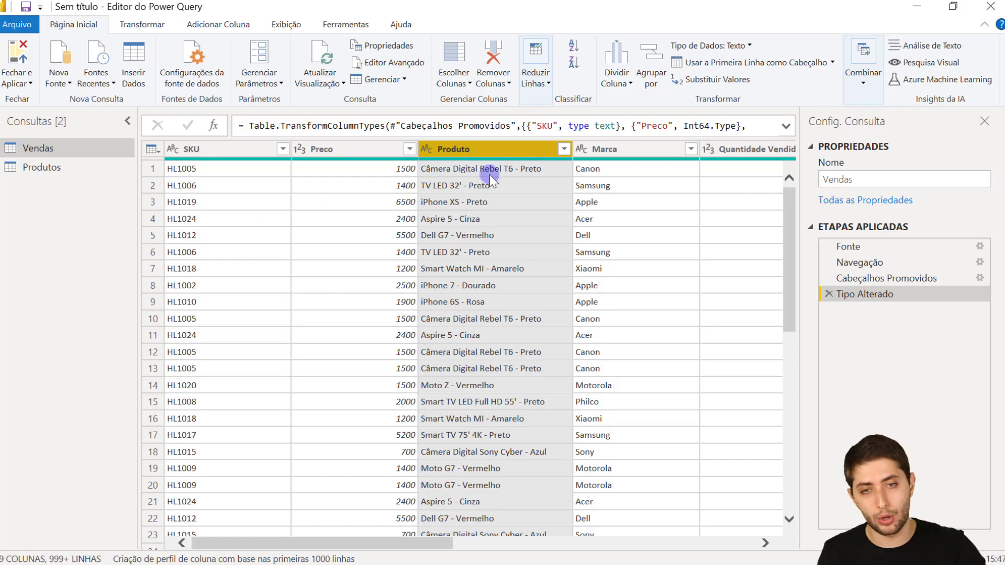
{"action": "left_click", "coordinate": [622, 149]}
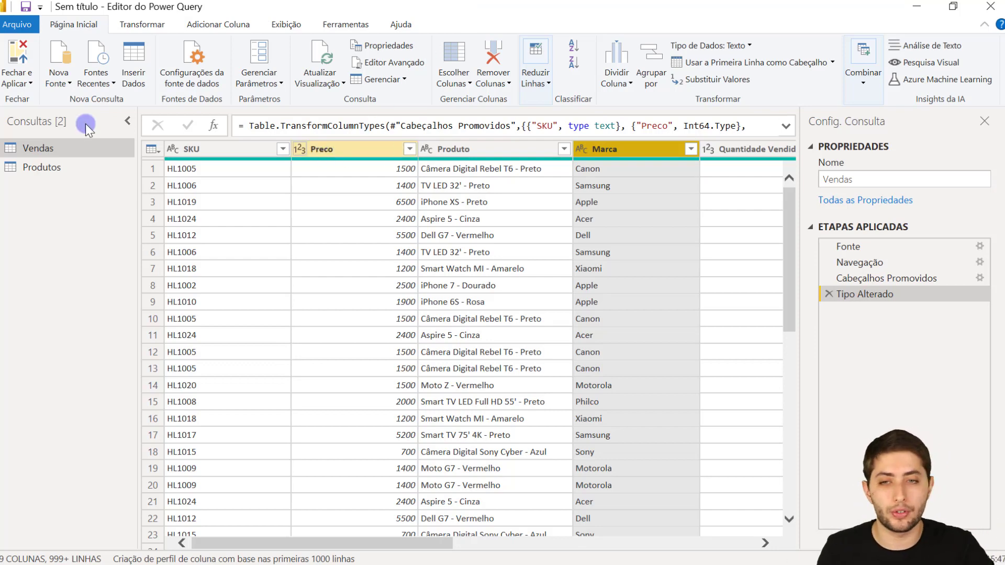
{"action": "left_click", "coordinate": [194, 151]}
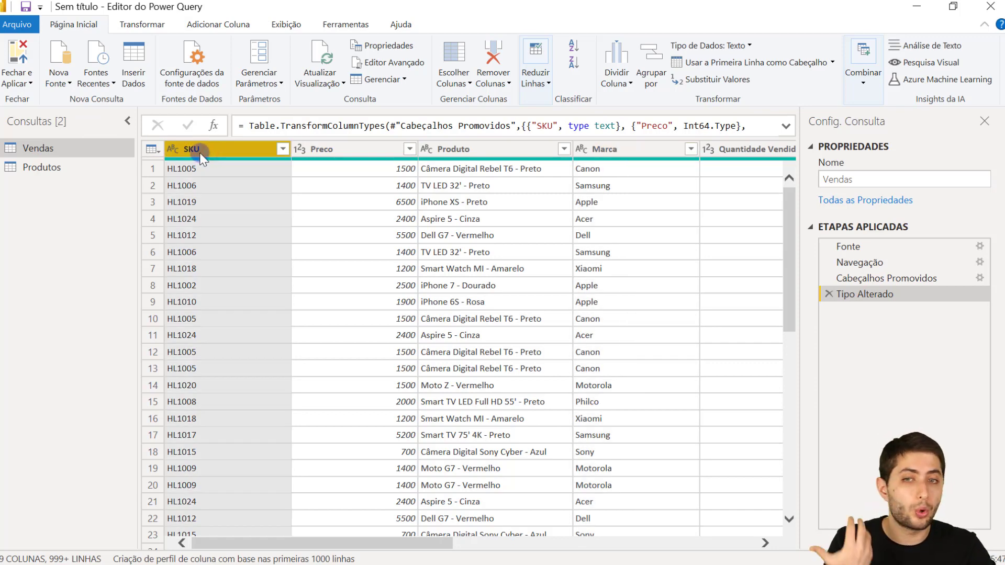
{"action": "mouse_move", "coordinate": [242, 160]}
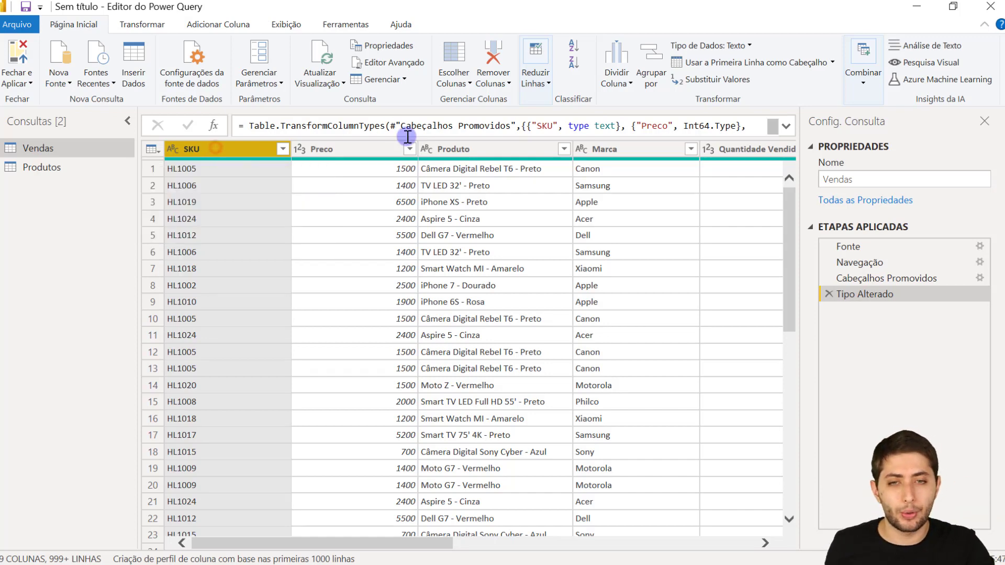
{"action": "left_click", "coordinate": [458, 153]}
{"action": "left_click", "coordinate": [226, 149]}
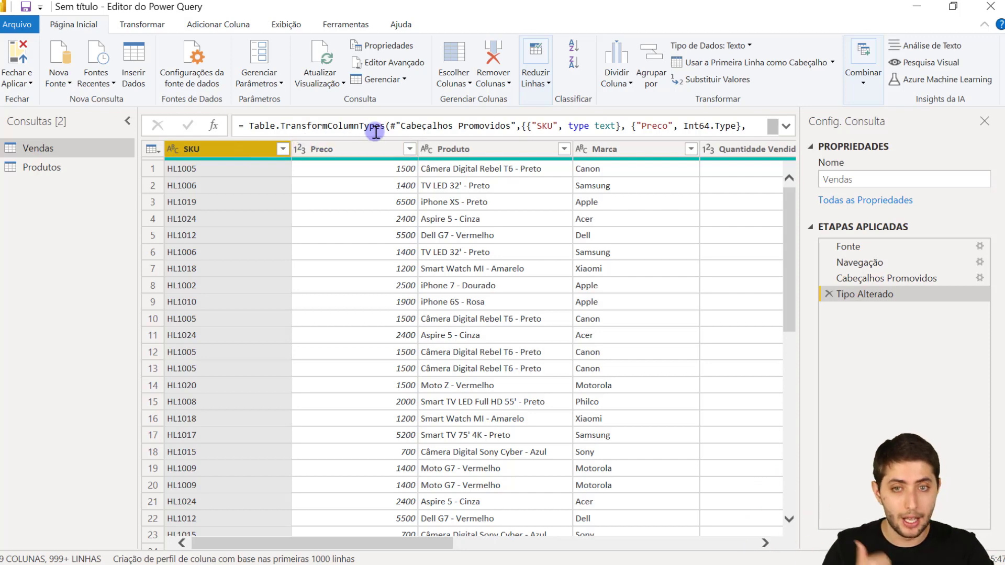
Step: Remove the Preco, Produto and Marca columns from the Vendas query, keeping SKU
{"action": "left_click", "coordinate": [367, 149]}
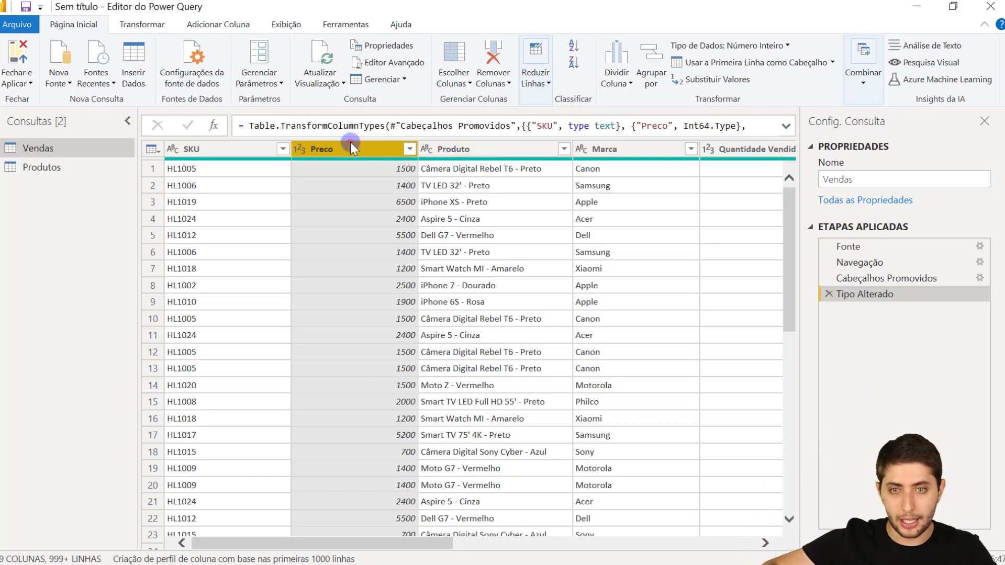
{"action": "left_click", "coordinate": [474, 151], "text": "ctrl"}
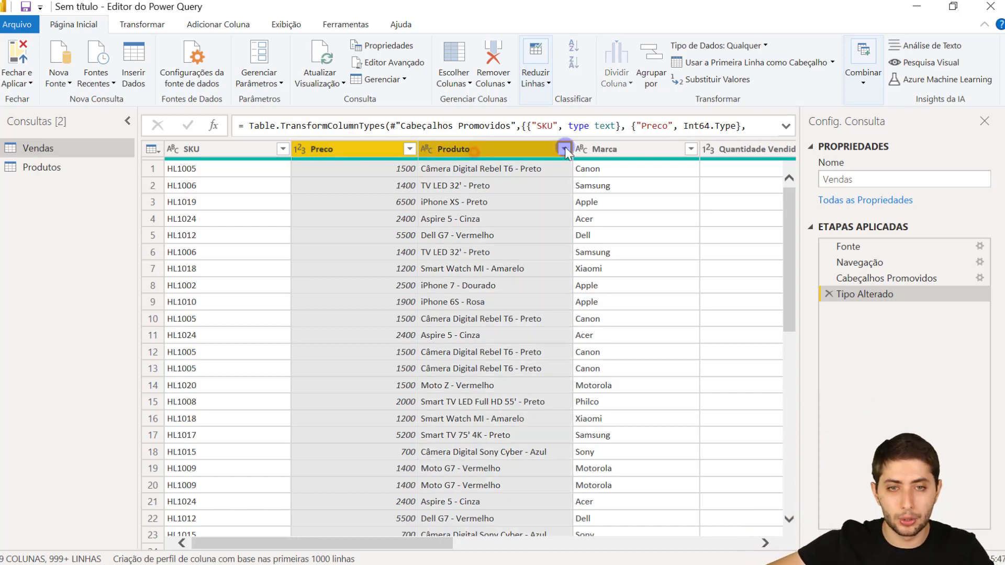
{"action": "left_click", "coordinate": [630, 152], "text": "ctrl"}
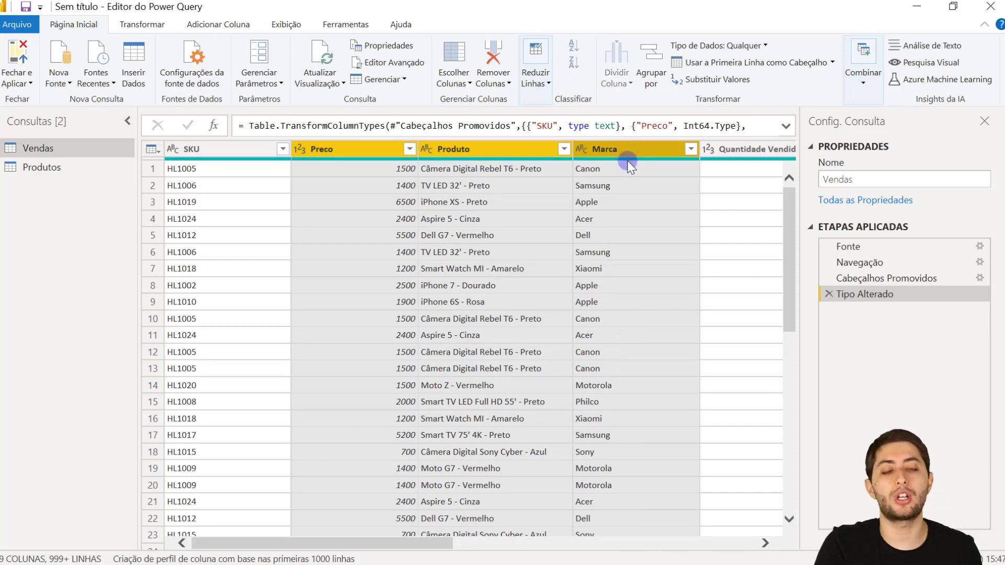
{"action": "key", "text": "Delete"}
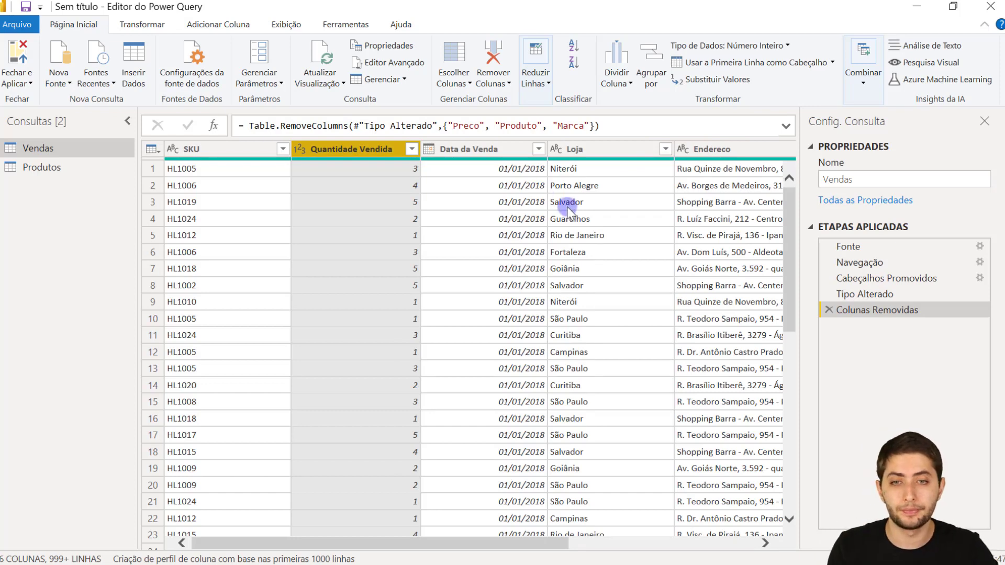
Step: Review the store-related columns Loja, Endereco and Gerente Loja in the Vendas query
{"action": "left_click_drag", "start_coordinate": [494, 546], "coordinate": [577, 546]}
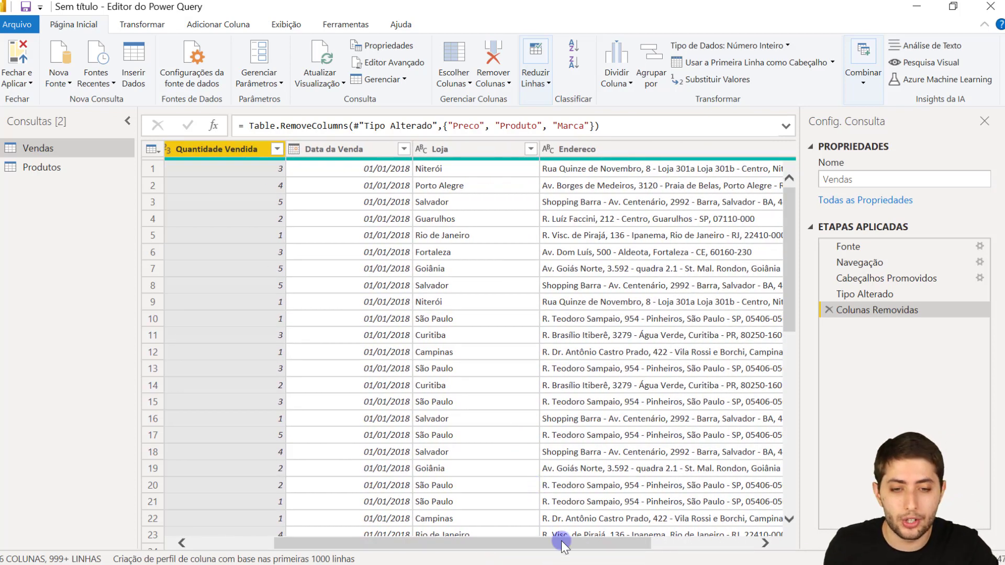
{"action": "left_click_drag", "start_coordinate": [561, 543], "coordinate": [638, 557]}
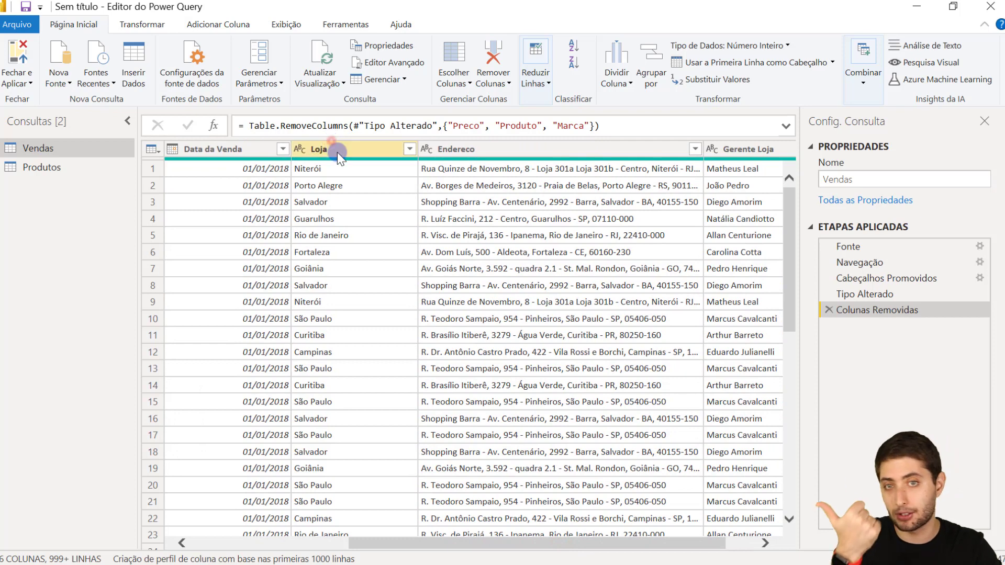
{"action": "left_click", "coordinate": [337, 151]}
{"action": "left_click", "coordinate": [768, 148]}
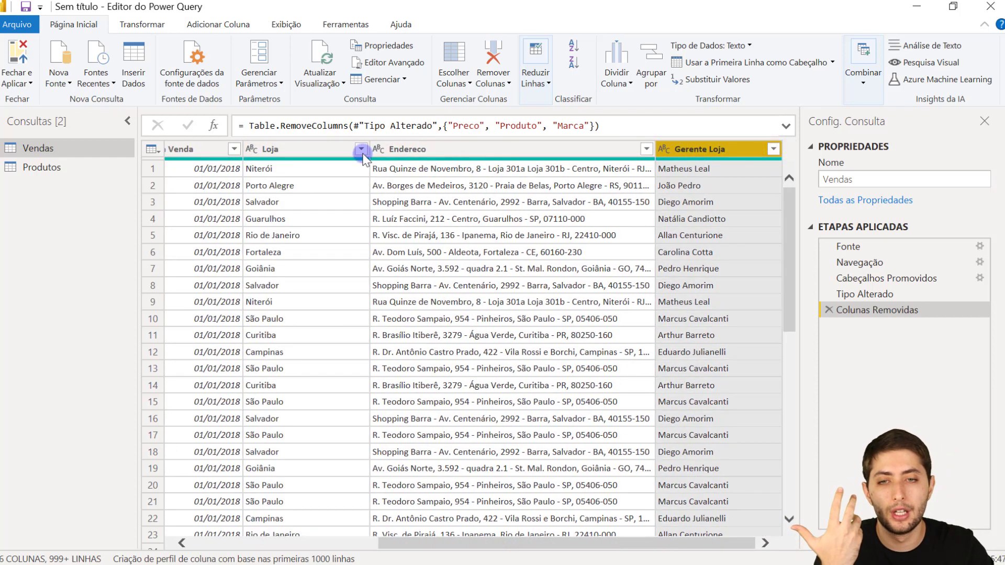
{"action": "left_click", "coordinate": [321, 147]}
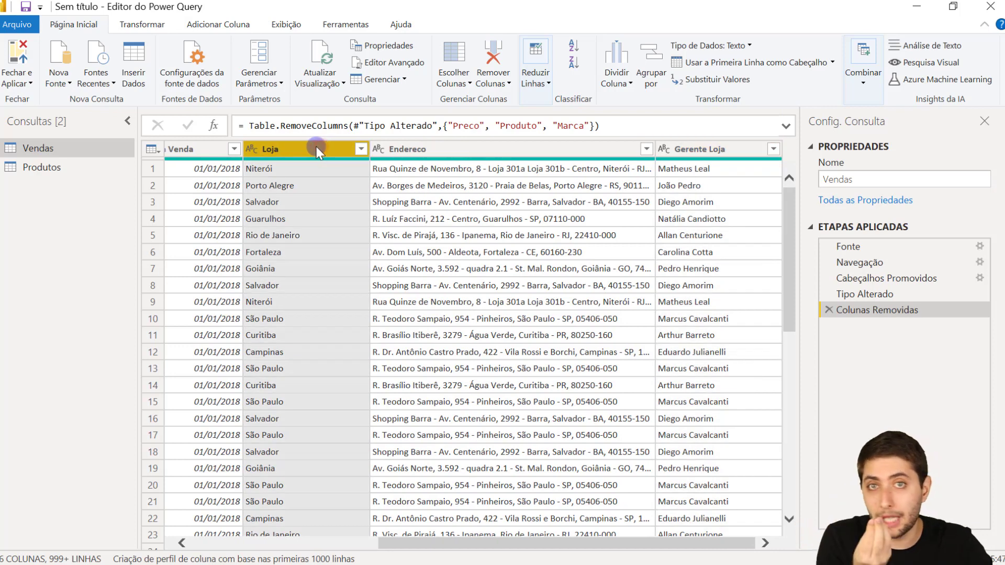
Step: Duplicate the Vendas query and rename the copy Lojas
{"action": "left_click", "coordinate": [422, 149]}
{"action": "left_click", "coordinate": [721, 149]}
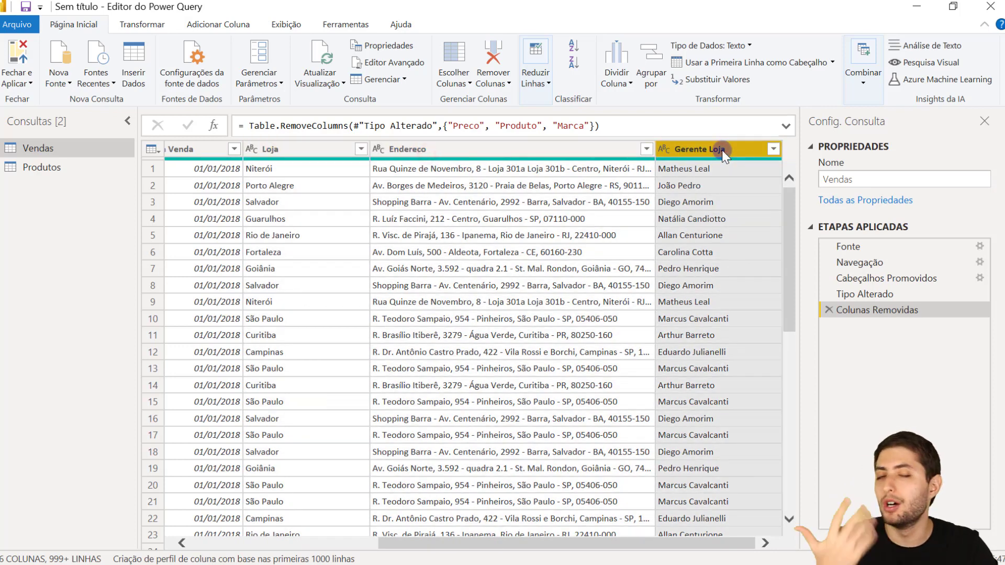
{"action": "left_click", "coordinate": [115, 117]}
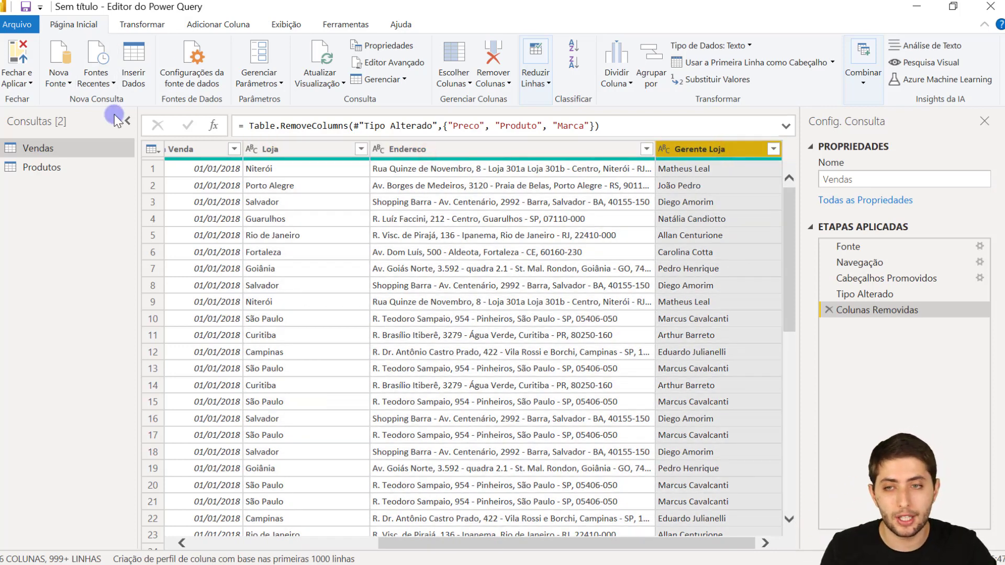
{"action": "right_click", "coordinate": [40, 149]}
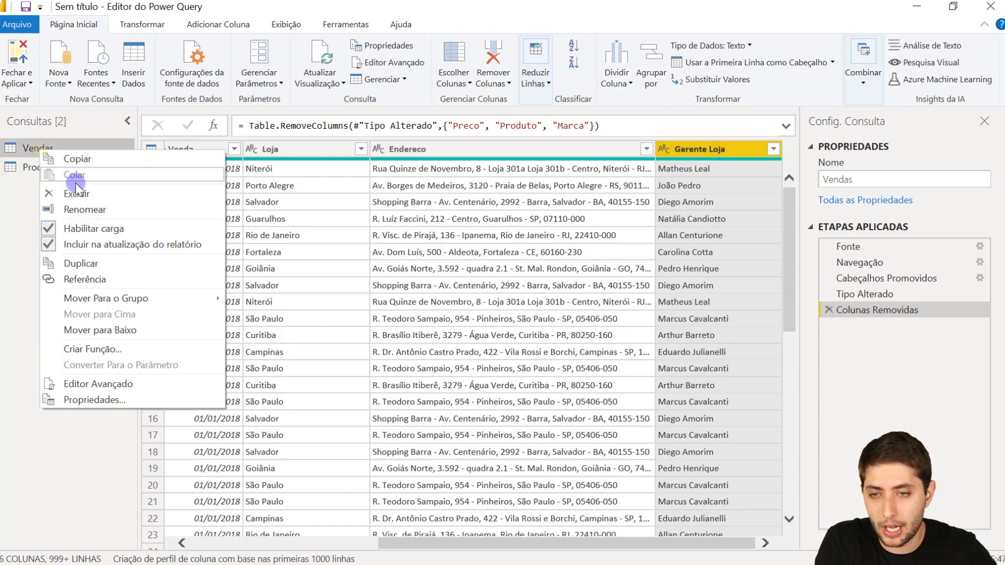
{"action": "left_click", "coordinate": [110, 267]}
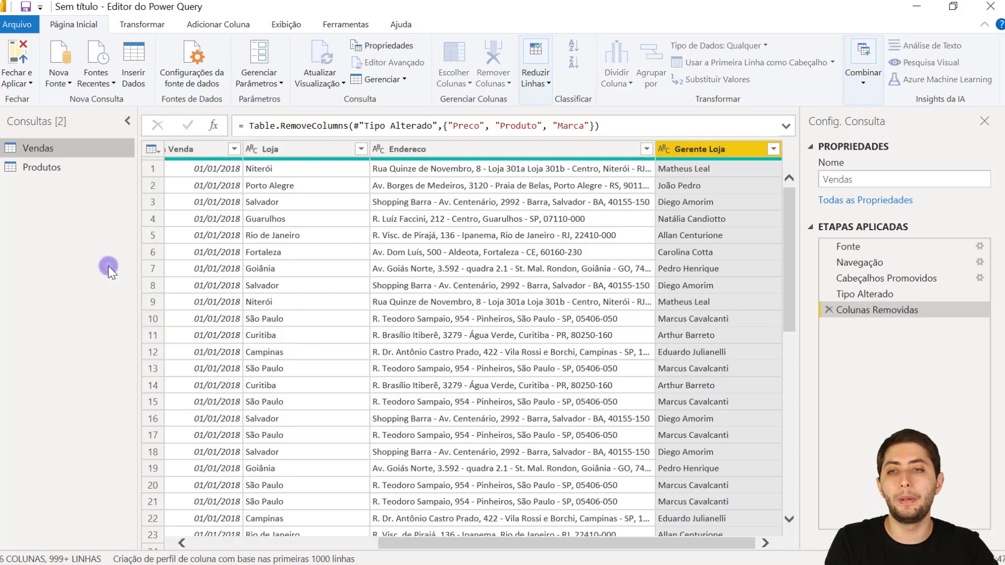
{"action": "double_click", "coordinate": [71, 186]}
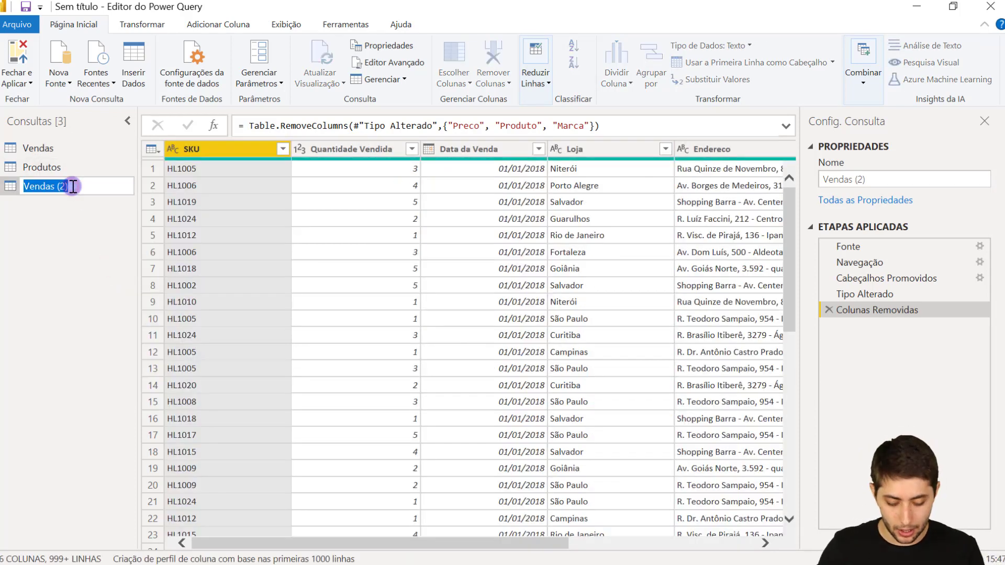
{"action": "type", "text": "Lojas"}
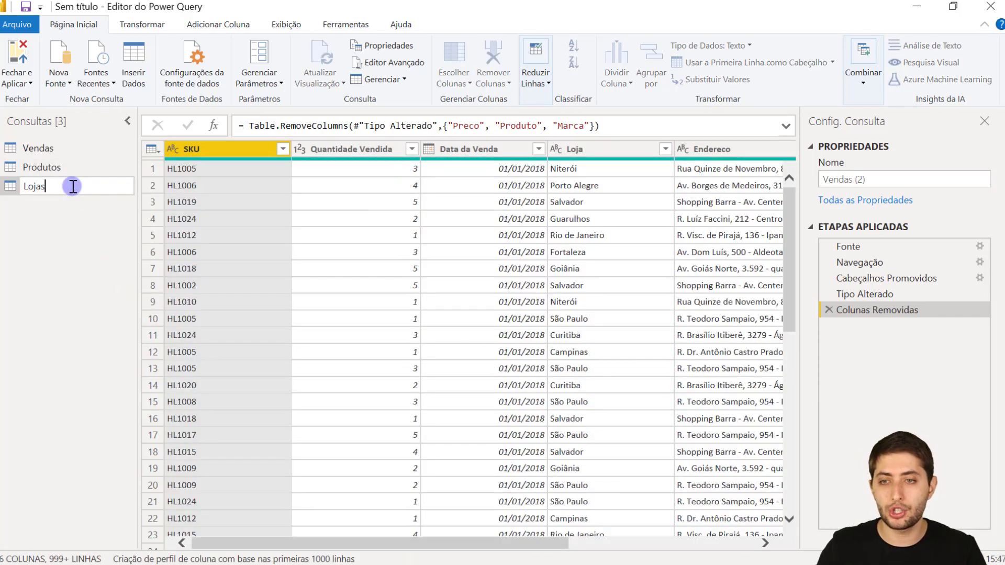
{"action": "key", "text": "Return"}
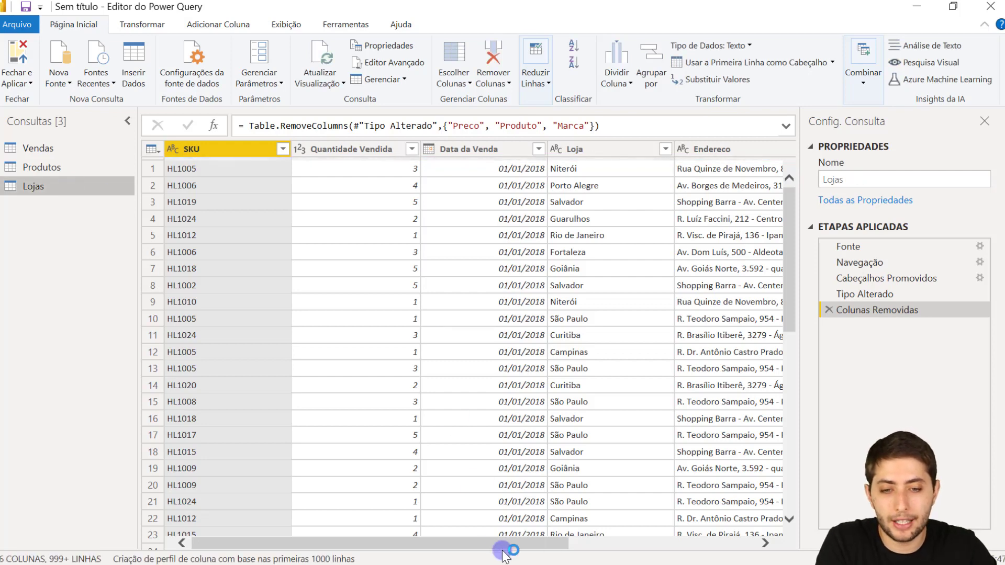
Step: Keep only the Loja, Endereco and Gerente Loja columns in the Lojas query
{"action": "left_click_drag", "start_coordinate": [502, 546], "coordinate": [716, 550]}
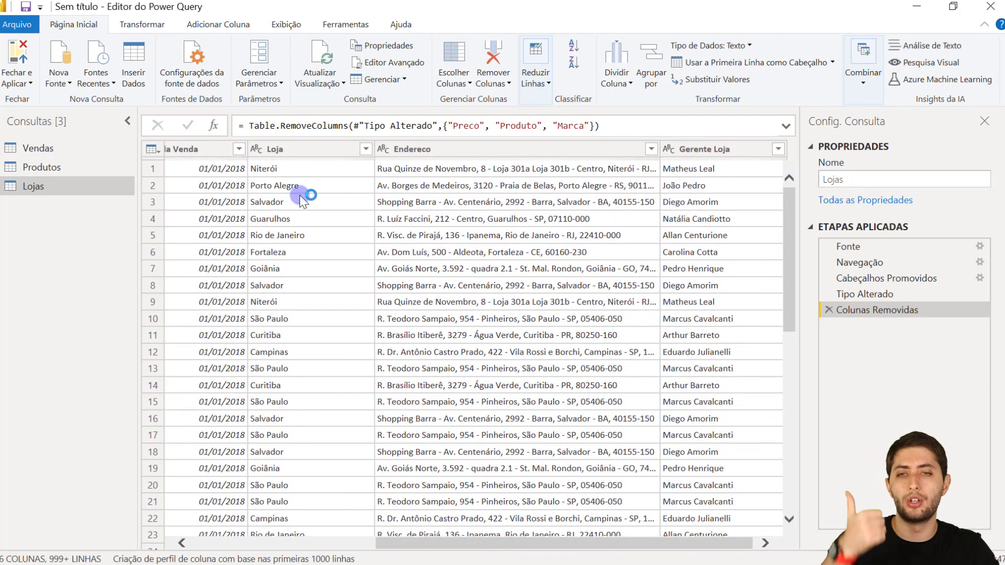
{"action": "left_click", "coordinate": [525, 150]}
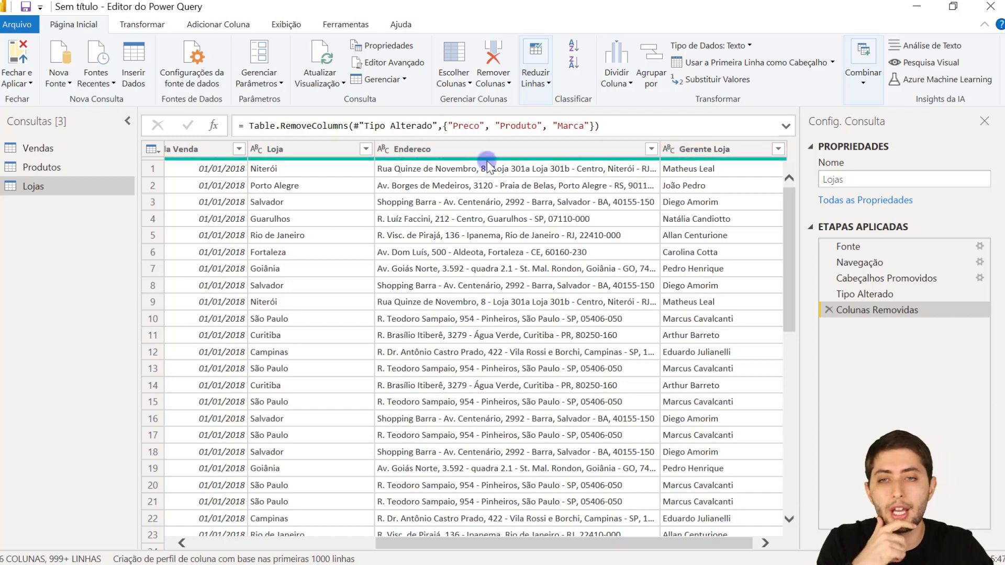
{"action": "left_click", "coordinate": [232, 138]}
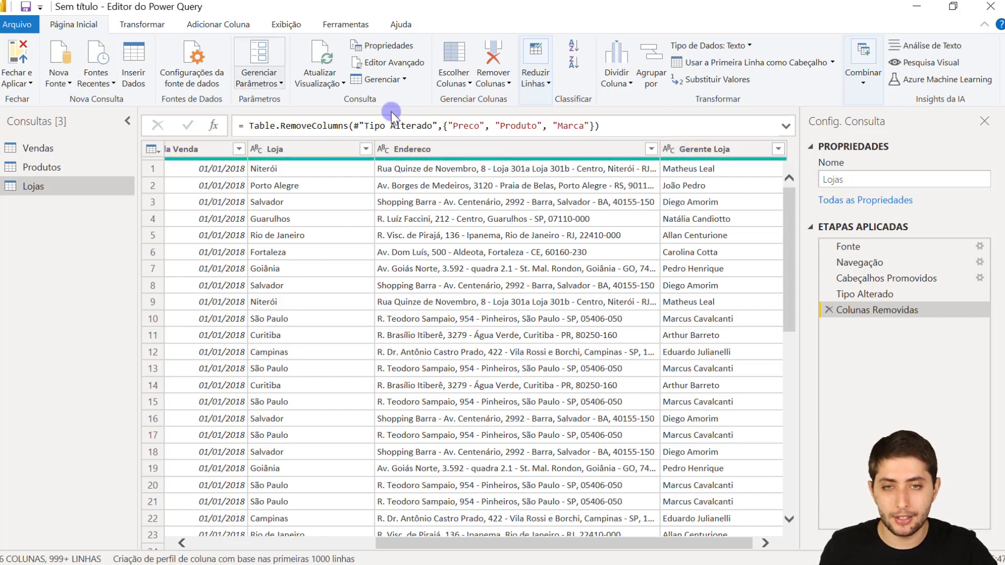
{"action": "left_click", "coordinate": [469, 82]}
{"action": "left_click", "coordinate": [478, 100]}
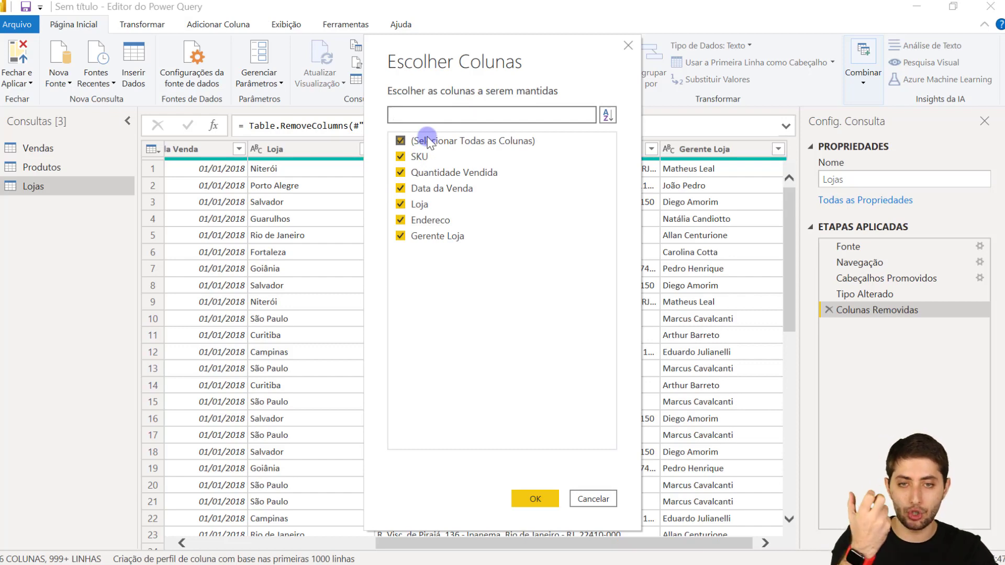
{"action": "left_click", "coordinate": [428, 141]}
{"action": "left_click", "coordinate": [418, 205]}
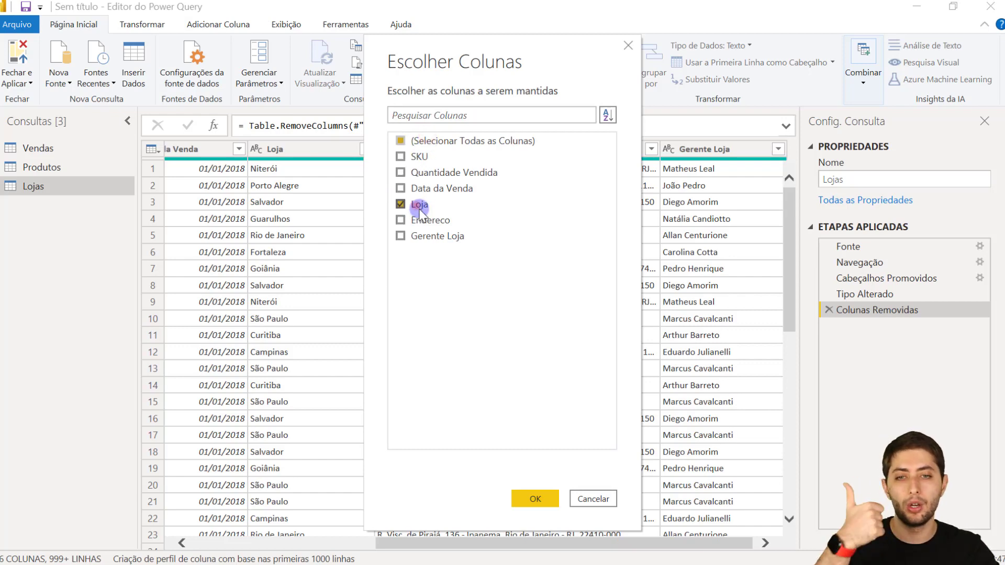
{"action": "left_click", "coordinate": [419, 220]}
{"action": "left_click", "coordinate": [432, 237]}
{"action": "left_click", "coordinate": [534, 498]}
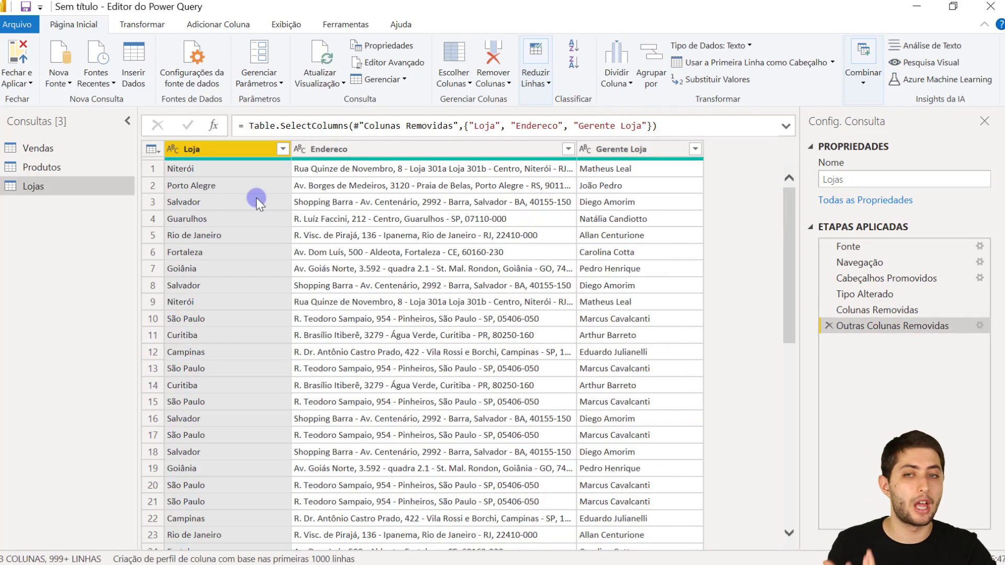
Step: Remove duplicate rows from the Lojas query based on the Loja, Endereco and Gerente Loja columns together
{"action": "scroll", "coordinate": [256, 196], "scroll_direction": "down", "scroll_amount": 20}
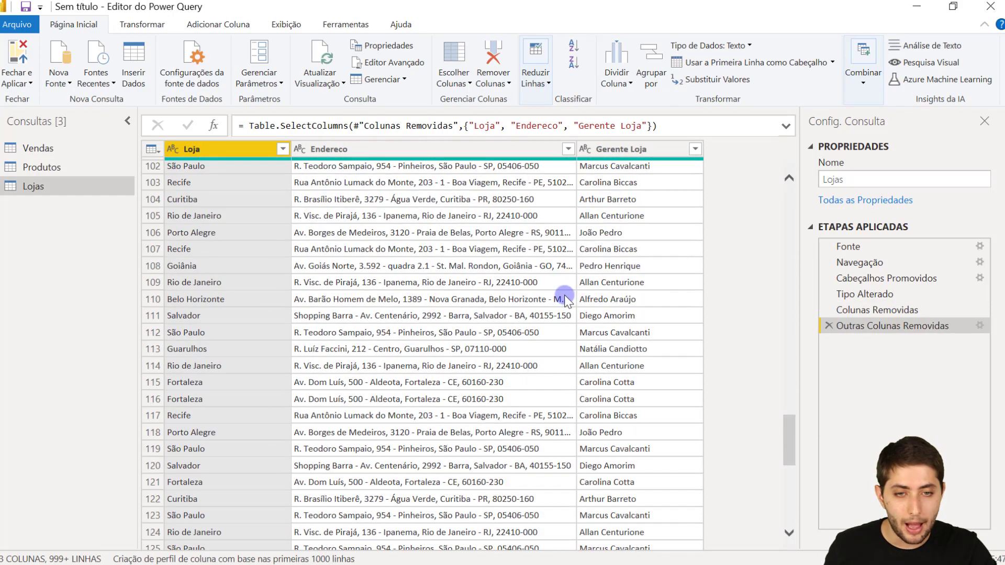
{"action": "scroll", "coordinate": [565, 301], "scroll_direction": "up", "scroll_amount": 20}
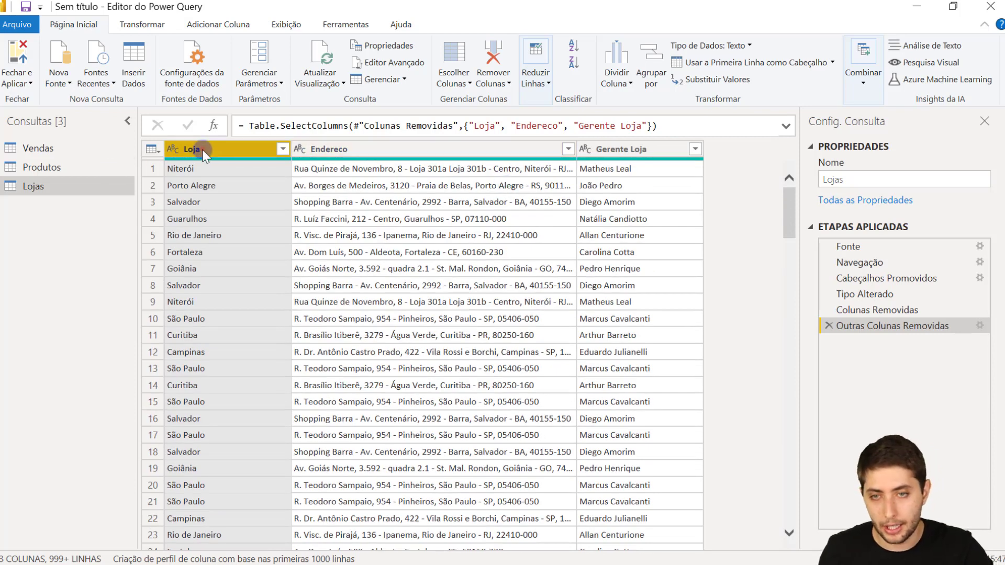
{"action": "left_click", "coordinate": [615, 152], "text": "ctrl"}
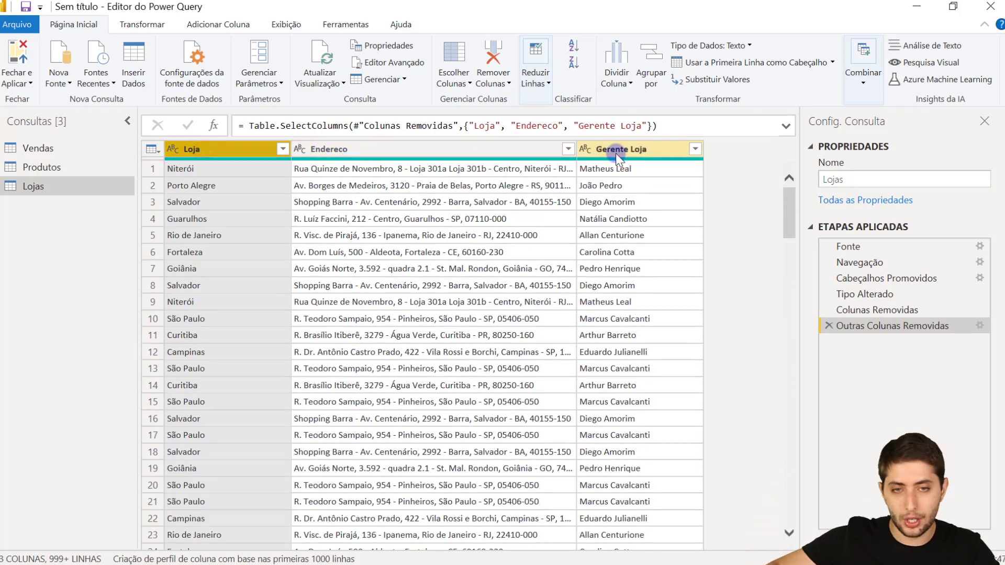
{"action": "left_click", "coordinate": [616, 153], "text": "shift"}
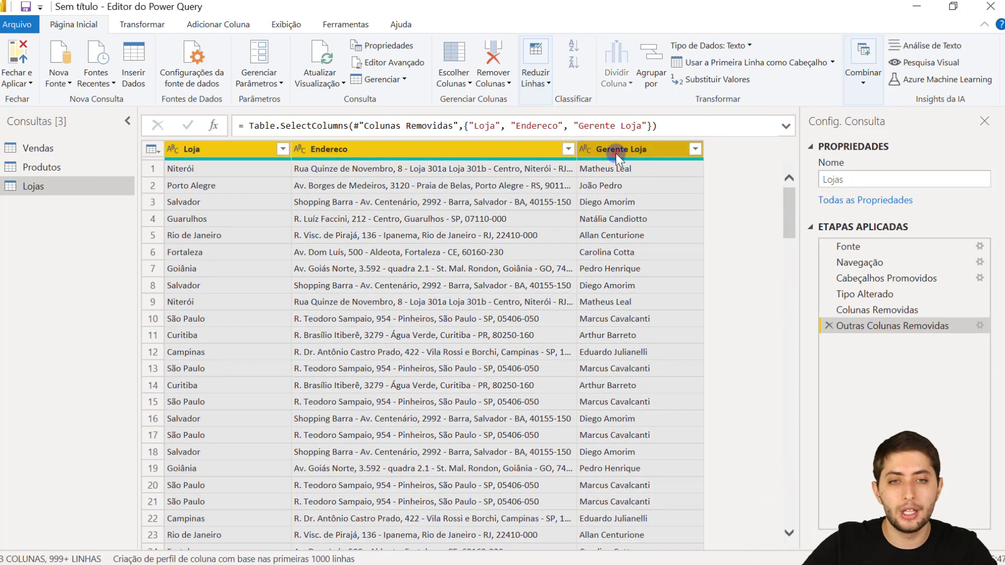
{"action": "left_click", "coordinate": [240, 156]}
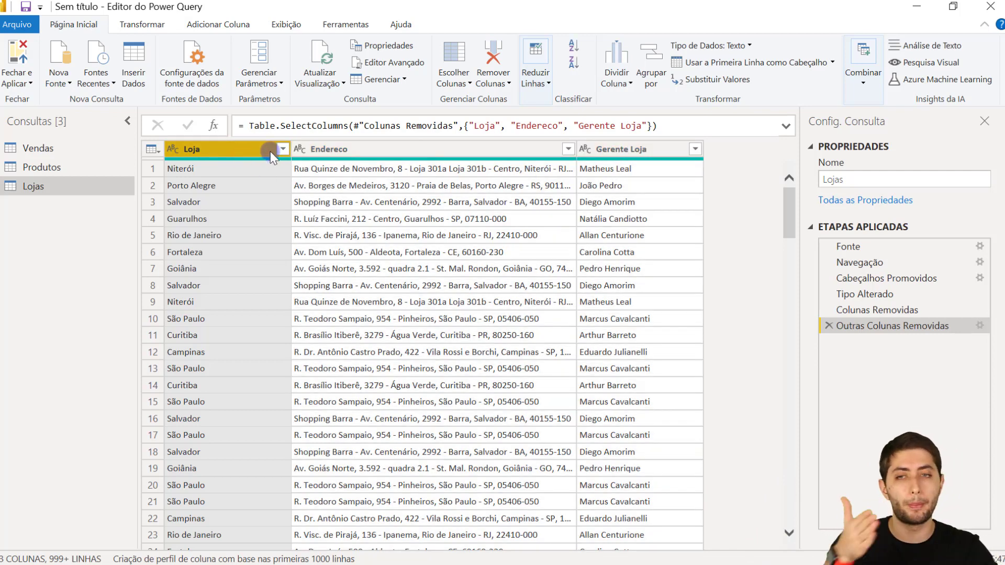
{"action": "left_click", "coordinate": [362, 149], "text": "ctrl"}
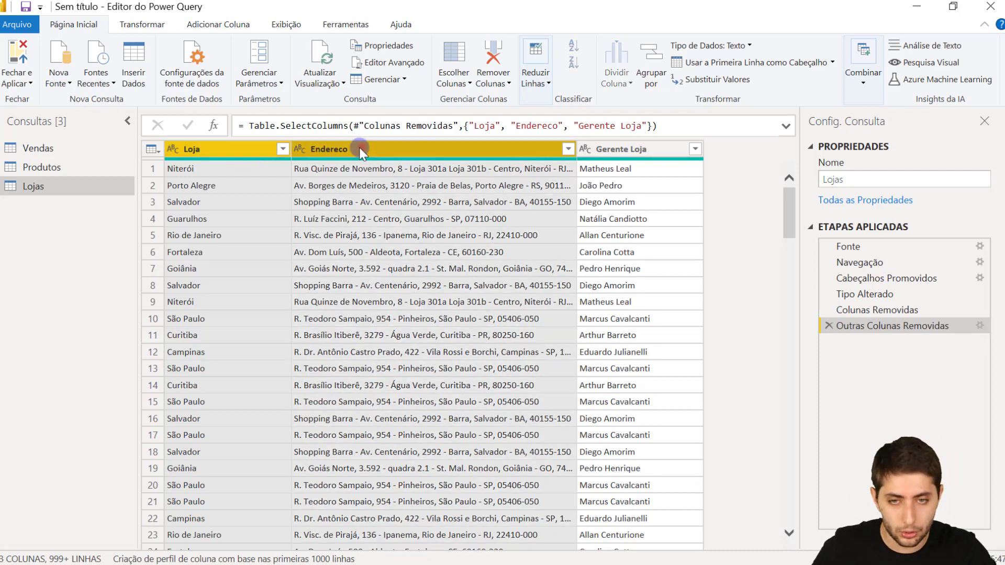
{"action": "left_click", "coordinate": [604, 145], "text": "ctrl"}
{"action": "left_click", "coordinate": [234, 153]}
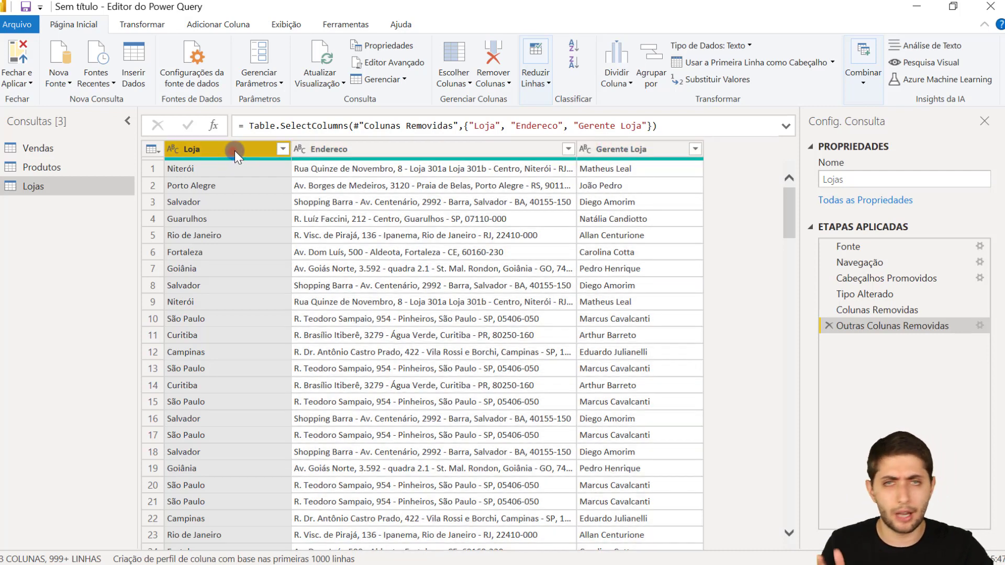
{"action": "left_click", "coordinate": [631, 150], "text": "shift"}
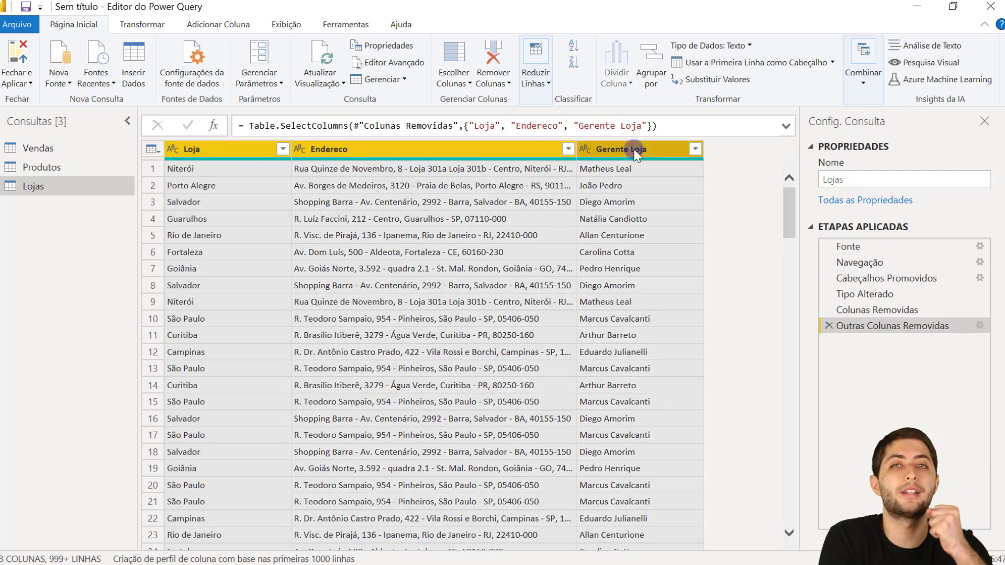
{"action": "right_click", "coordinate": [635, 150]}
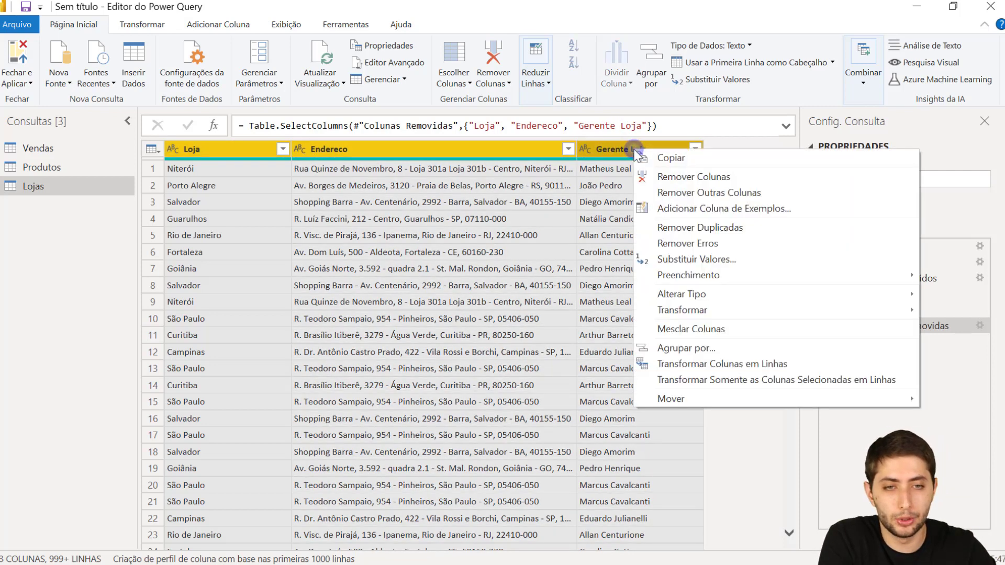
{"action": "left_click", "coordinate": [691, 230]}
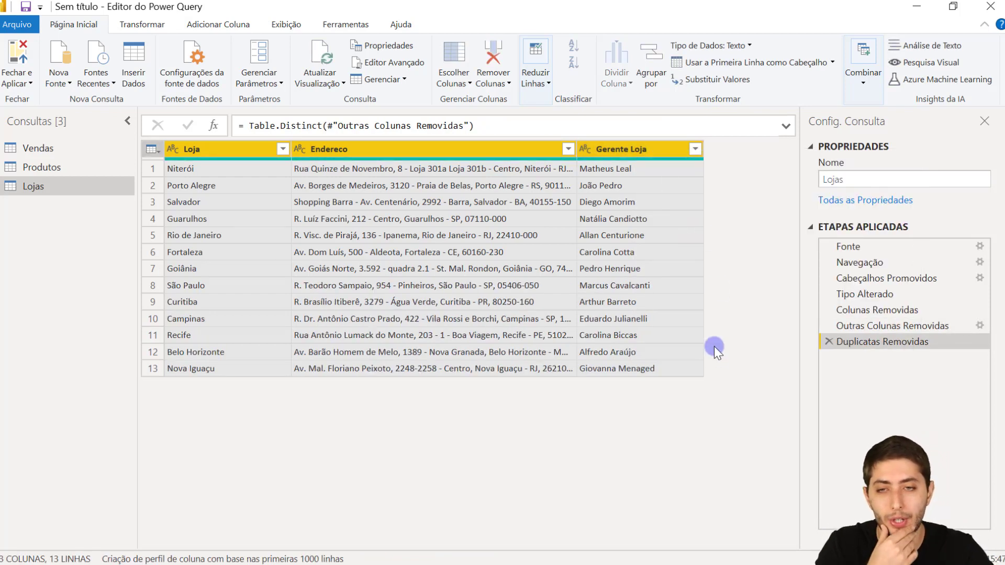
Step: Examine the deduplicated Lojas rows, checking the store, address and manager of Niterói and Porto Alegre
{"action": "left_click", "coordinate": [177, 169]}
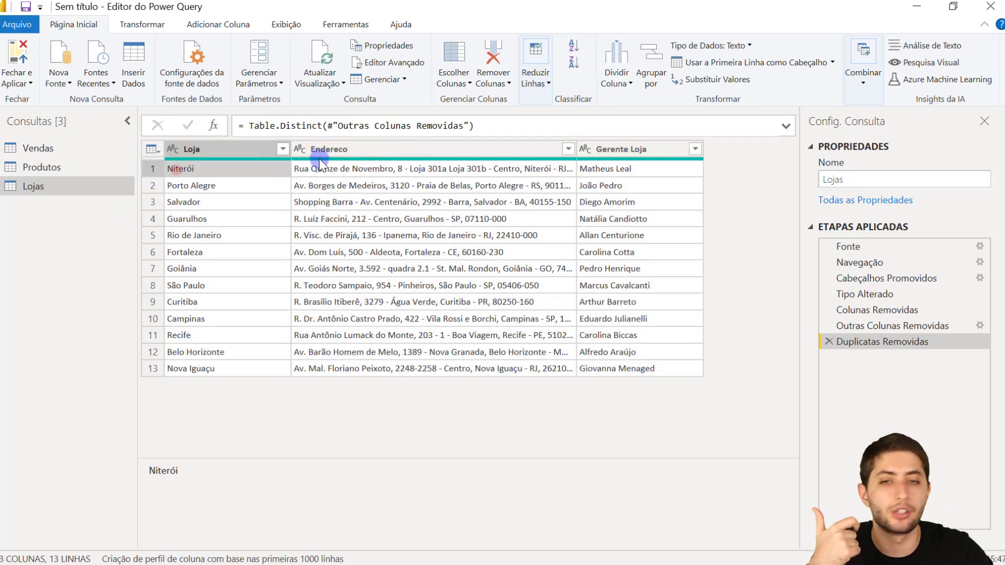
{"action": "left_click", "coordinate": [359, 164]}
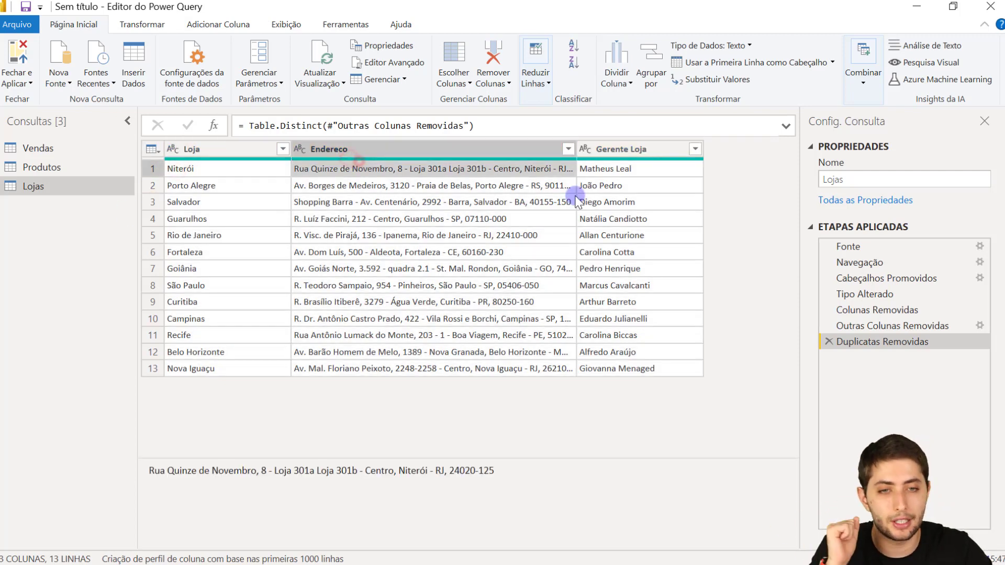
{"action": "left_click", "coordinate": [608, 167]}
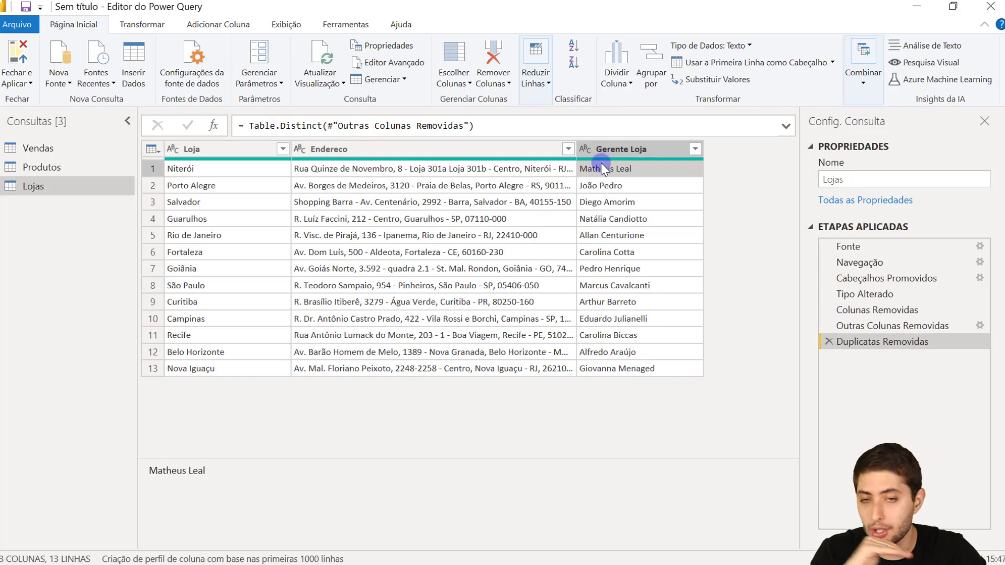
{"action": "left_click", "coordinate": [209, 185]}
{"action": "left_click", "coordinate": [350, 184]}
{"action": "left_click", "coordinate": [643, 186]}
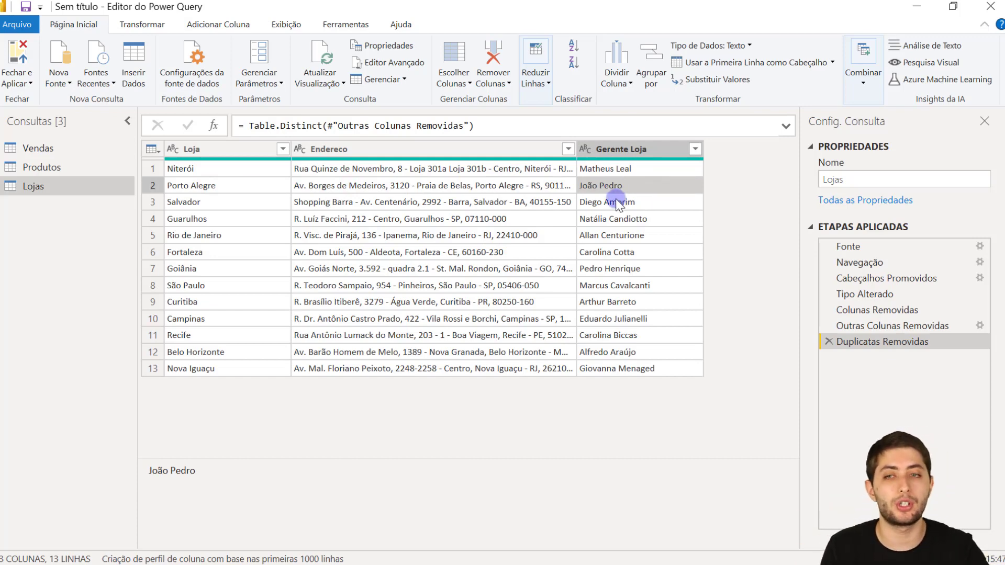
Step: Remove the Endereco and Gerente Loja columns from the Vendas query, keeping Loja as the link
{"action": "left_click", "coordinate": [50, 148]}
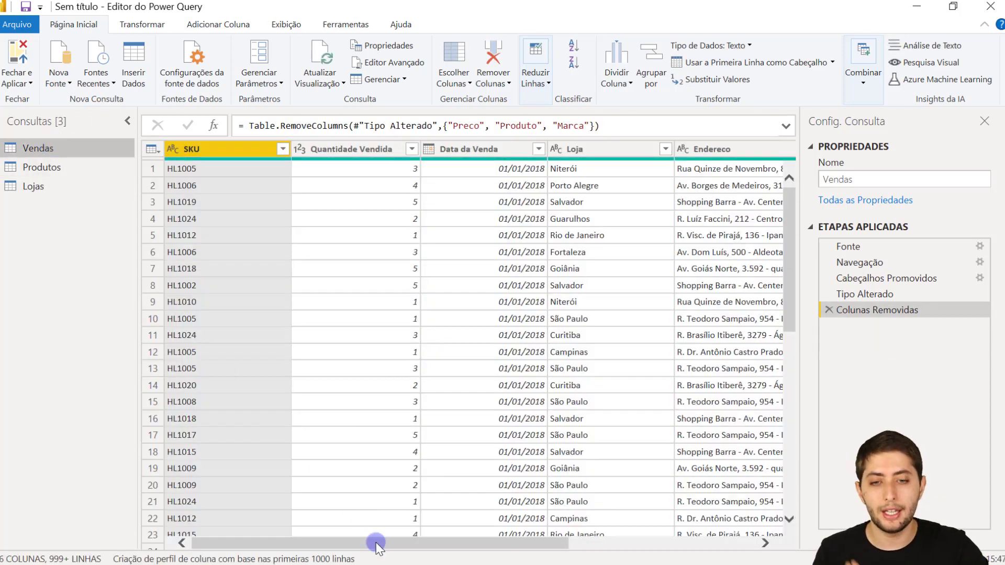
{"action": "left_click_drag", "start_coordinate": [379, 547], "coordinate": [564, 546]}
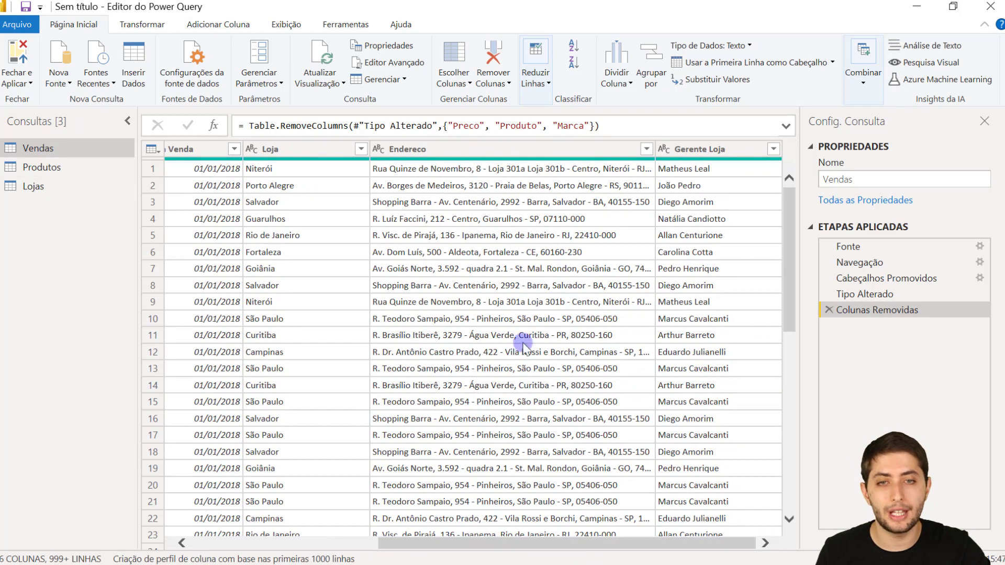
{"action": "left_click", "coordinate": [704, 150]}
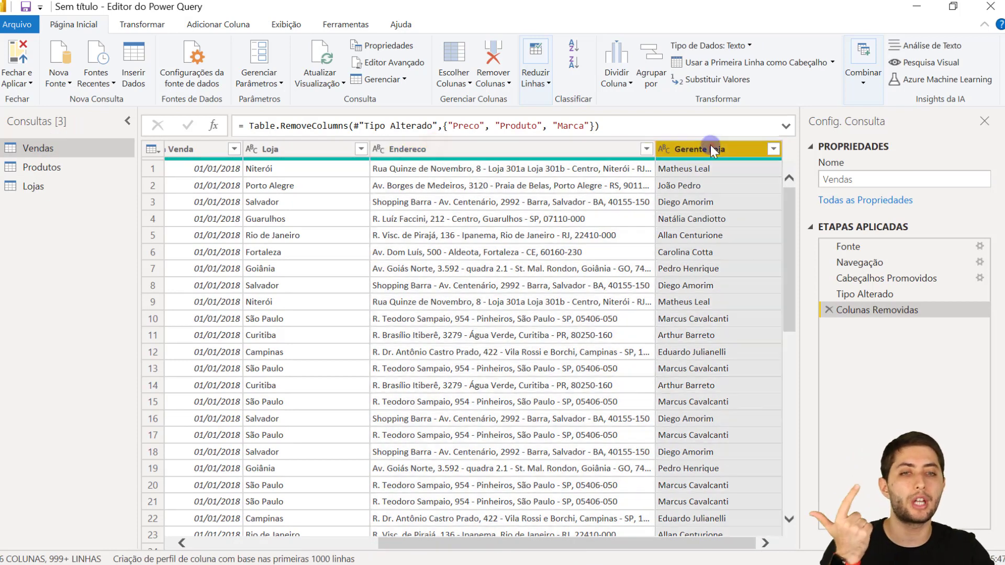
{"action": "left_click", "coordinate": [299, 150]}
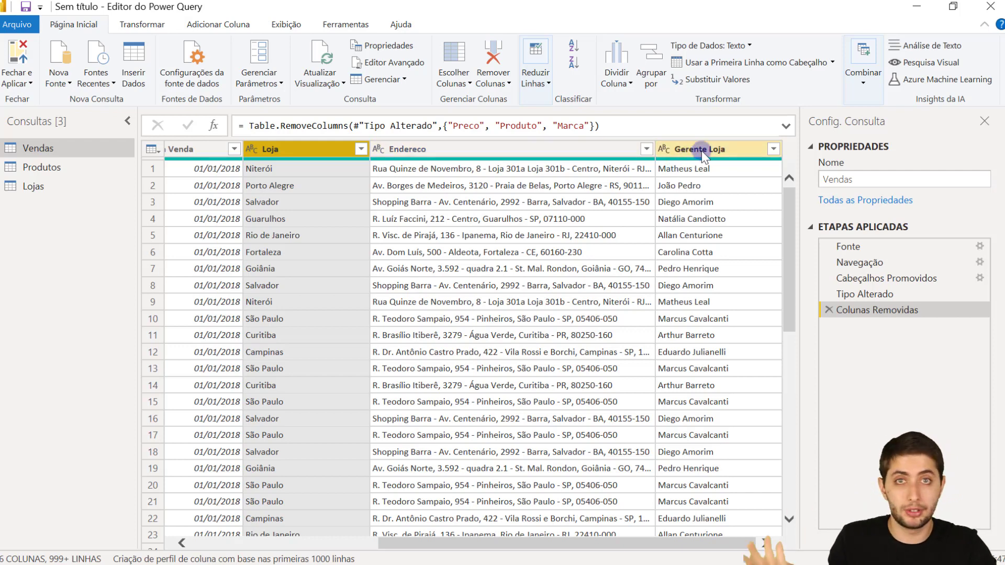
{"action": "left_click", "coordinate": [456, 150]}
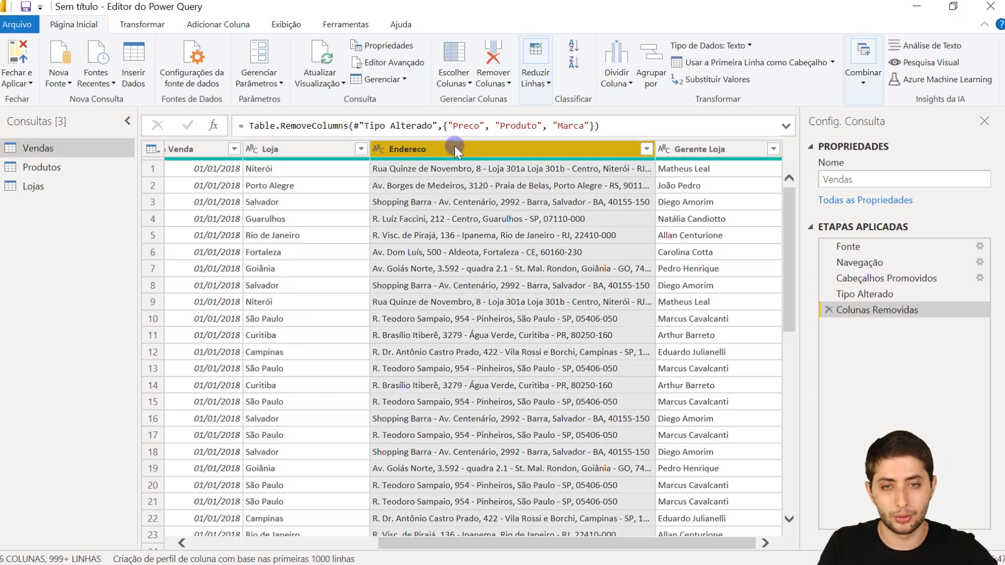
{"action": "key", "text": "Delete"}
{"action": "key", "text": "Delete"}
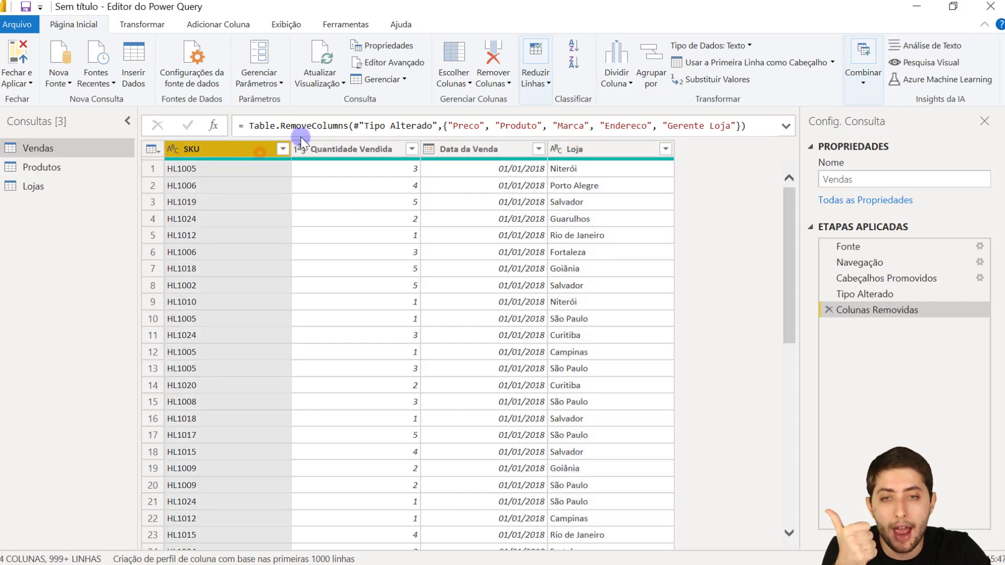
Step: Review the remaining Vendas columns SKU, Quantidade Vendida, Data da Venda and Loja
{"action": "left_click", "coordinate": [329, 147]}
{"action": "left_click", "coordinate": [480, 151]}
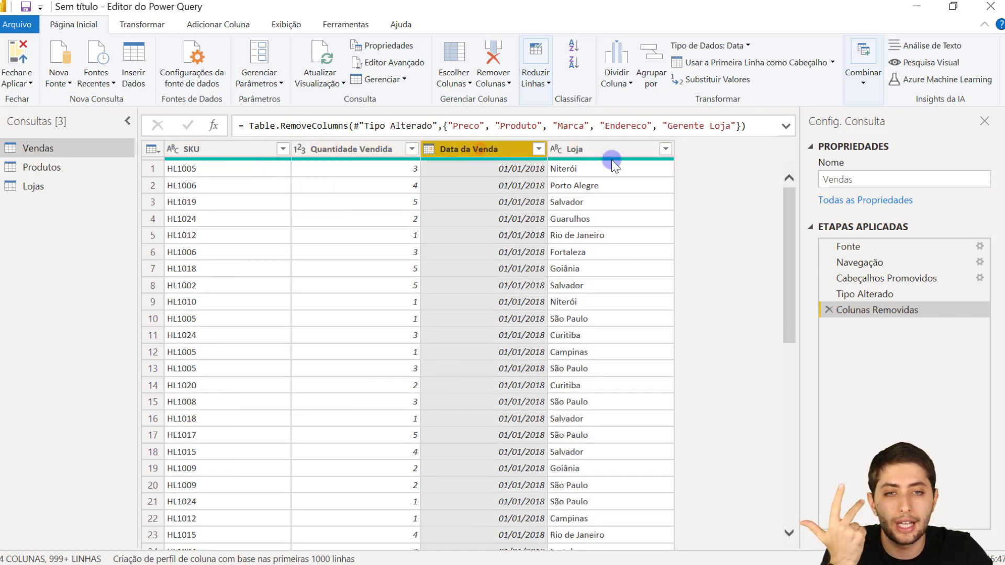
{"action": "left_click", "coordinate": [596, 151]}
{"action": "left_click", "coordinate": [253, 146]}
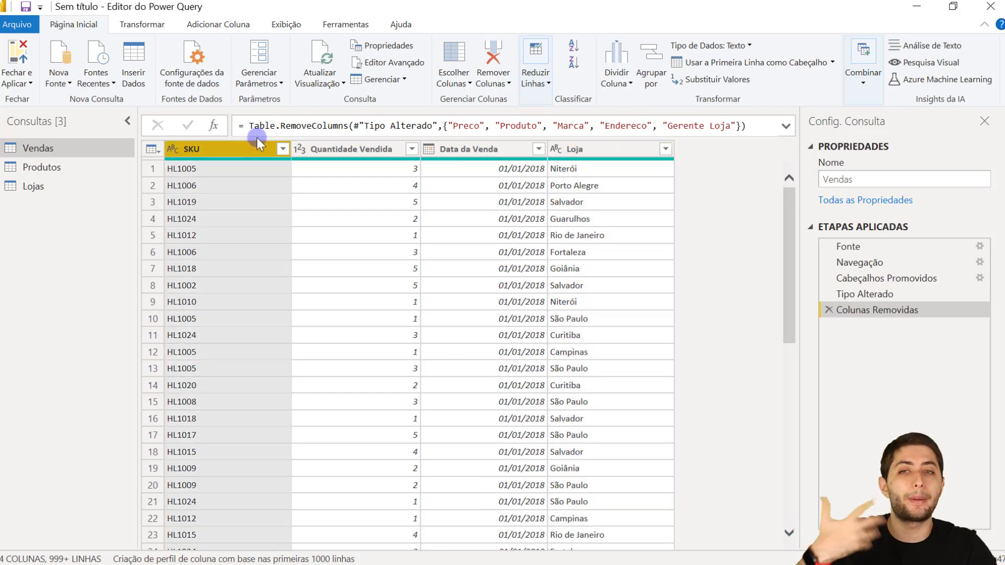
Step: Examine the SKU and Loja columns in the Vendas query, checking how store names repeat across the sales rows
{"action": "left_click", "coordinate": [214, 169]}
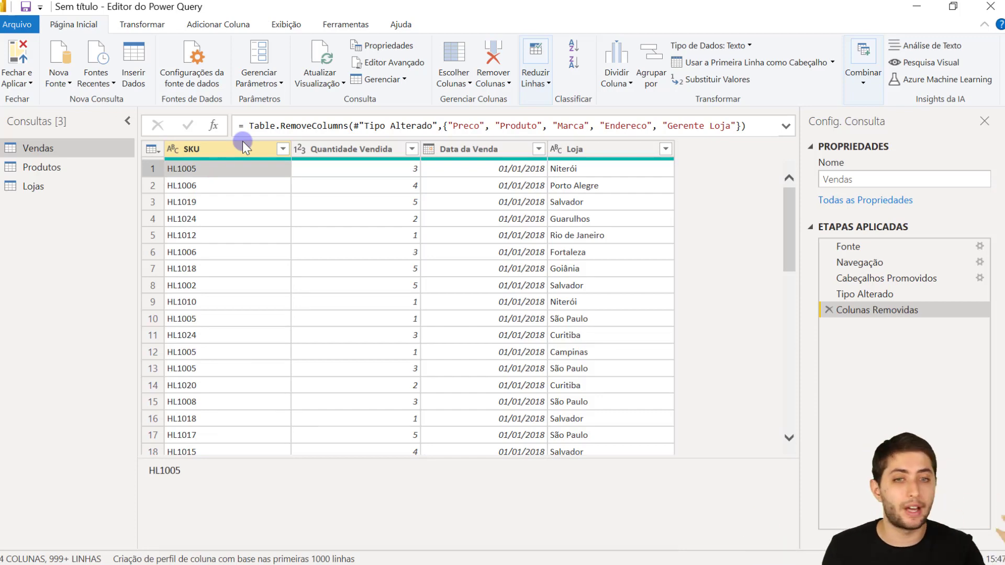
{"action": "left_click", "coordinate": [611, 165]}
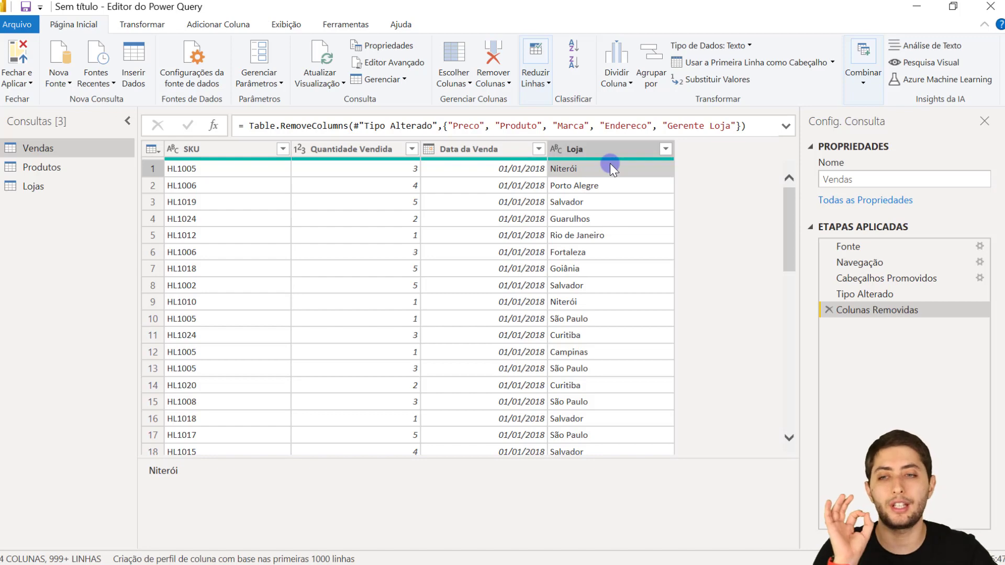
{"action": "left_click", "coordinate": [90, 213]}
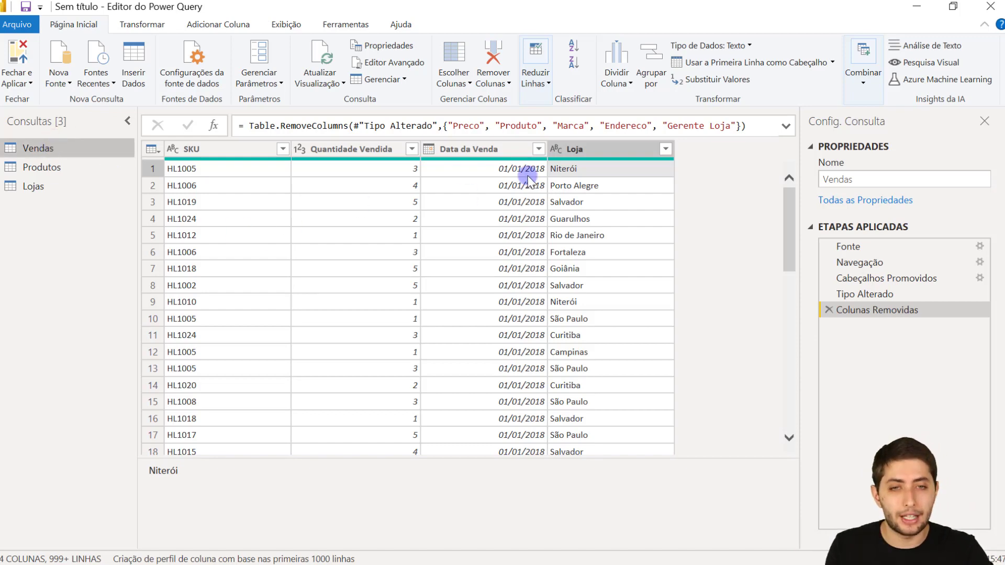
{"action": "left_click", "coordinate": [576, 150]}
{"action": "scroll", "coordinate": [609, 258], "scroll_direction": "down", "scroll_amount": 8}
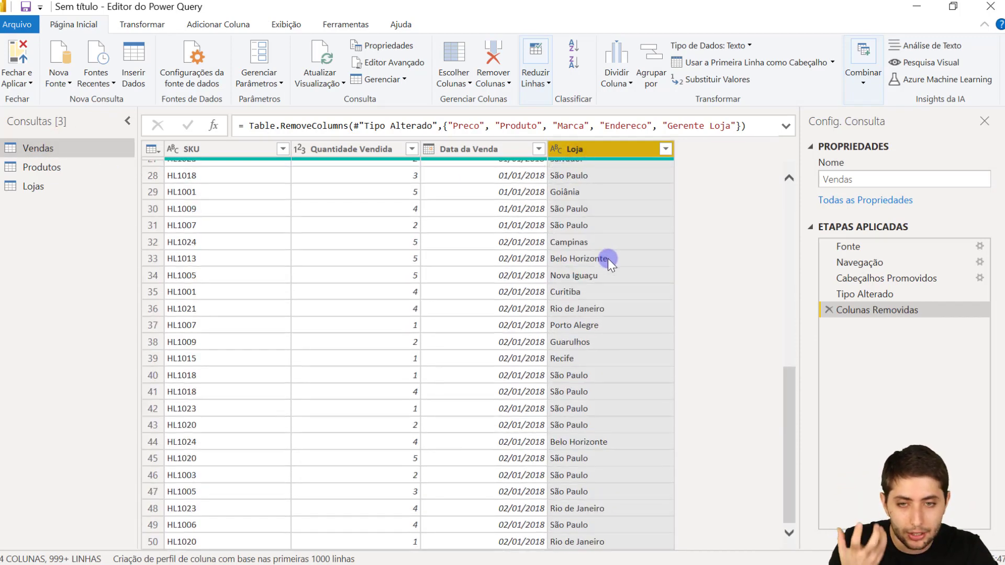
{"action": "scroll", "coordinate": [608, 258], "scroll_direction": "down", "scroll_amount": 15}
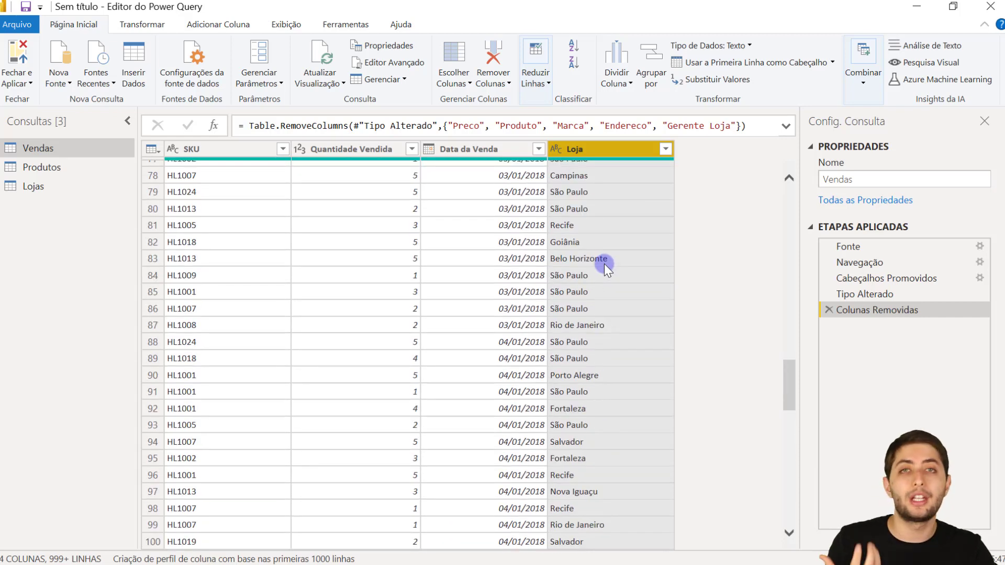
{"action": "scroll", "coordinate": [604, 264], "scroll_direction": "up", "scroll_amount": 20}
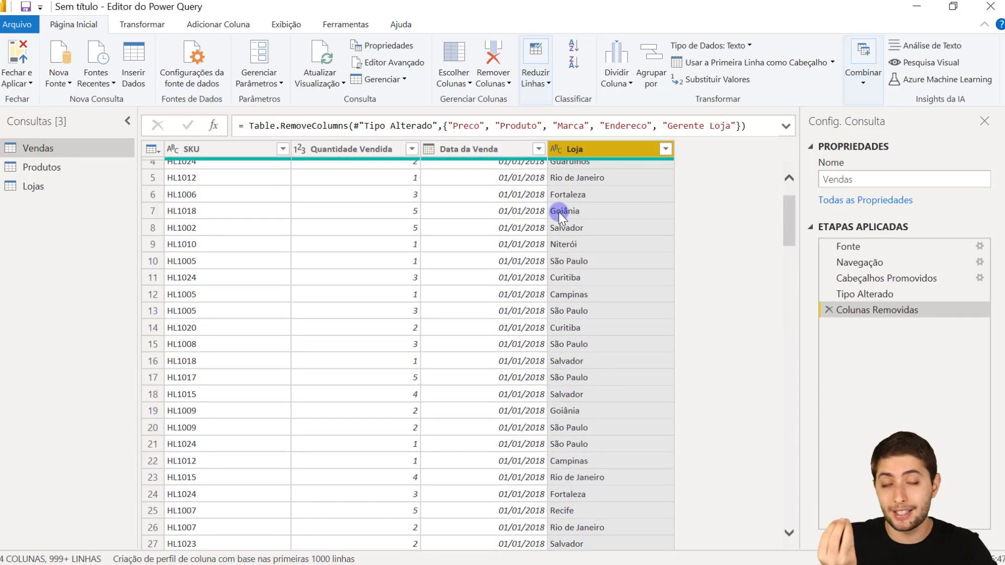
Step: Review the descriptive columns Endereco and Gerente Loja in Lojas, and Preco, Produto and Marca in Produtos
{"action": "left_click", "coordinate": [80, 183]}
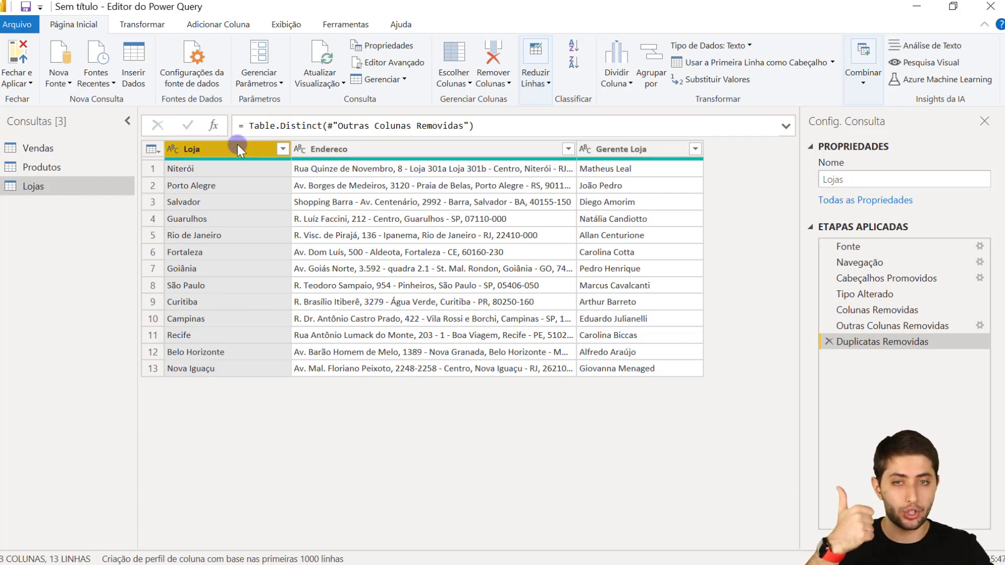
{"action": "left_click", "coordinate": [334, 152]}
{"action": "left_click", "coordinate": [639, 149]}
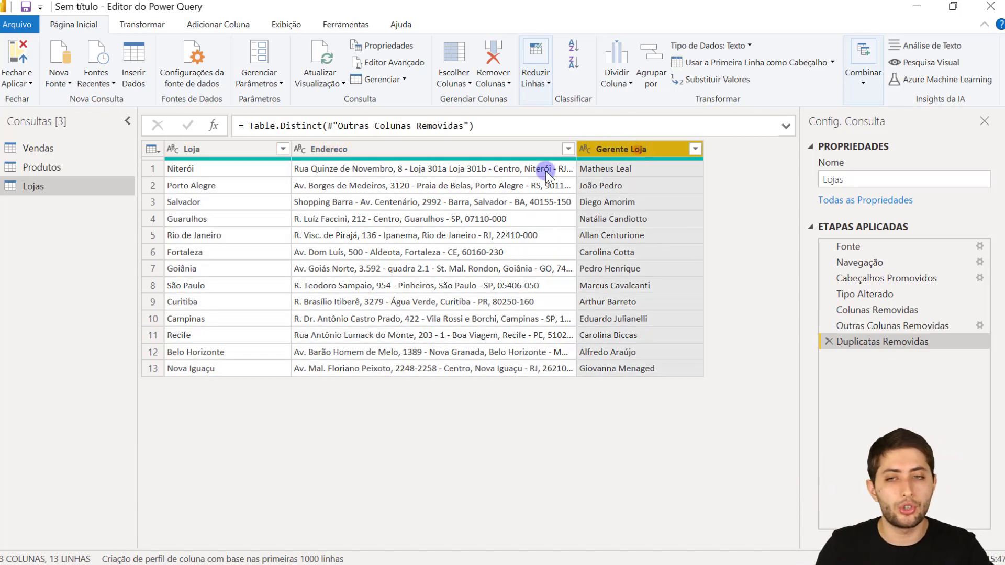
{"action": "left_click", "coordinate": [90, 171]}
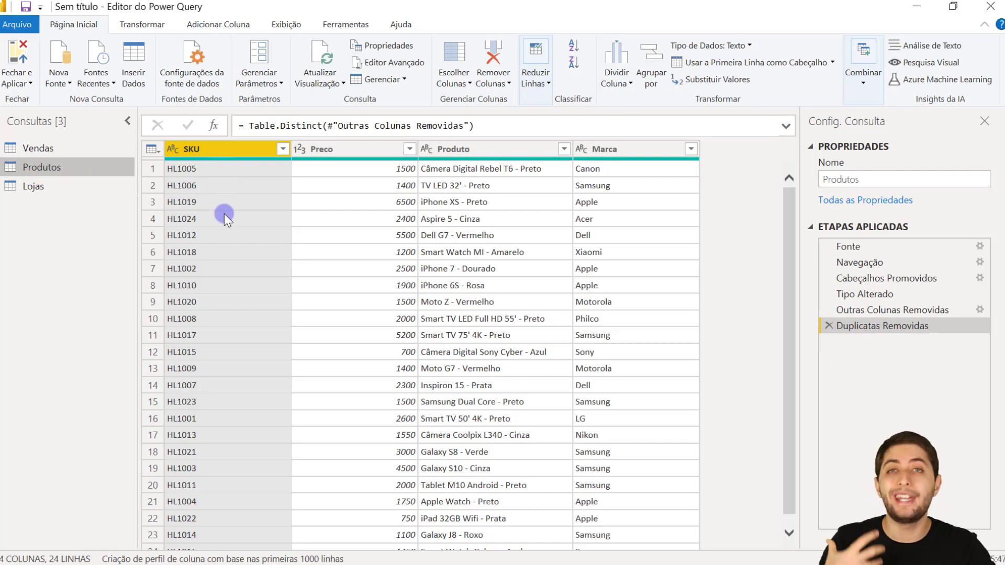
{"action": "left_click", "coordinate": [340, 153]}
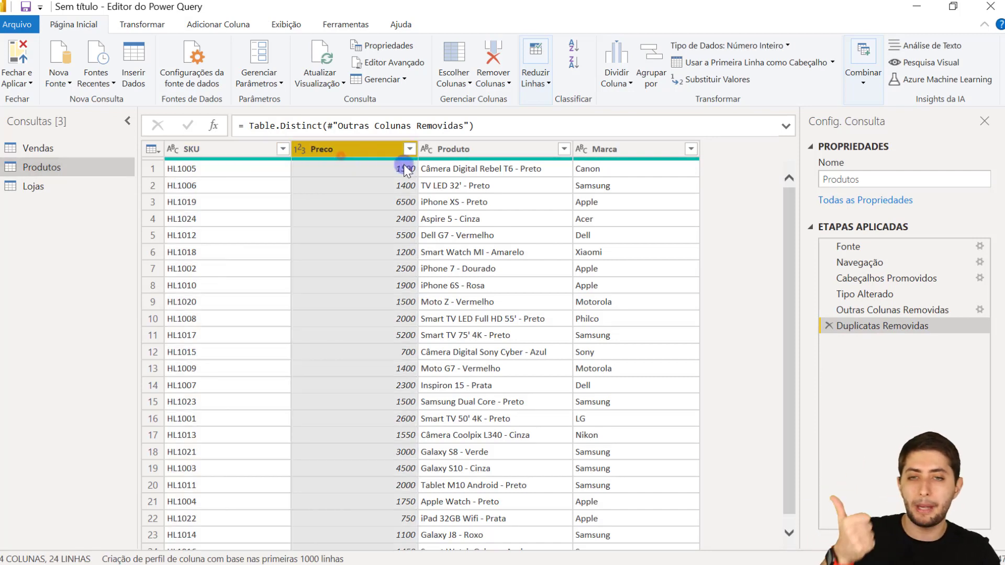
{"action": "left_click", "coordinate": [488, 147]}
{"action": "left_click", "coordinate": [605, 150]}
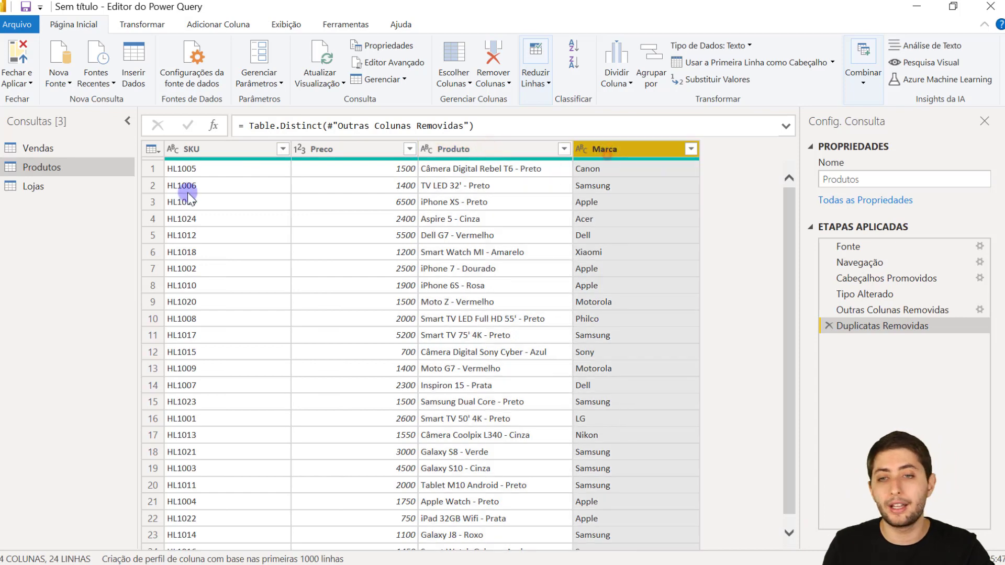
Step: Compare the SKU and Marca columns in the Produtos query, checking which values are unique and which repeat
{"action": "left_click", "coordinate": [238, 170]}
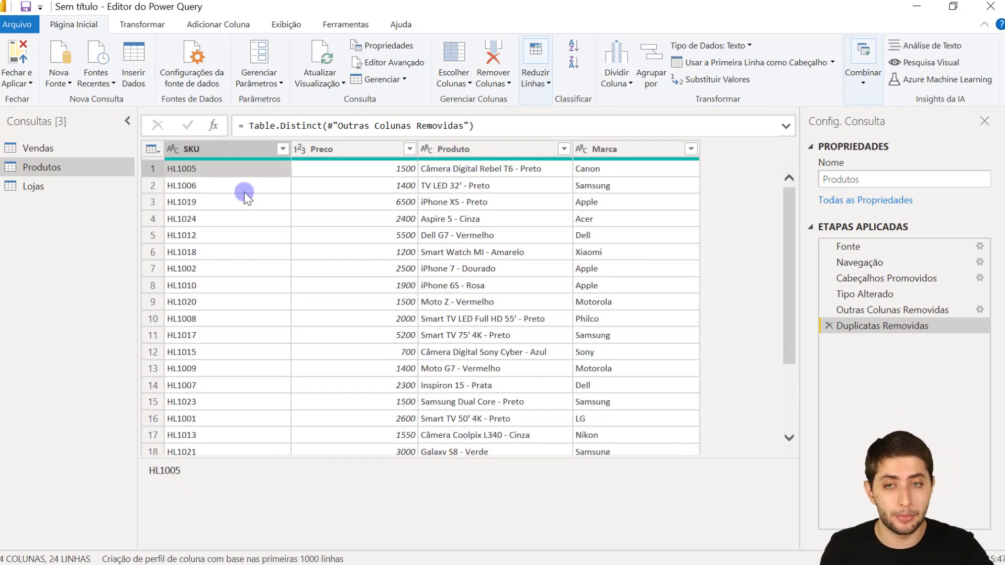
{"action": "left_click", "coordinate": [605, 150]}
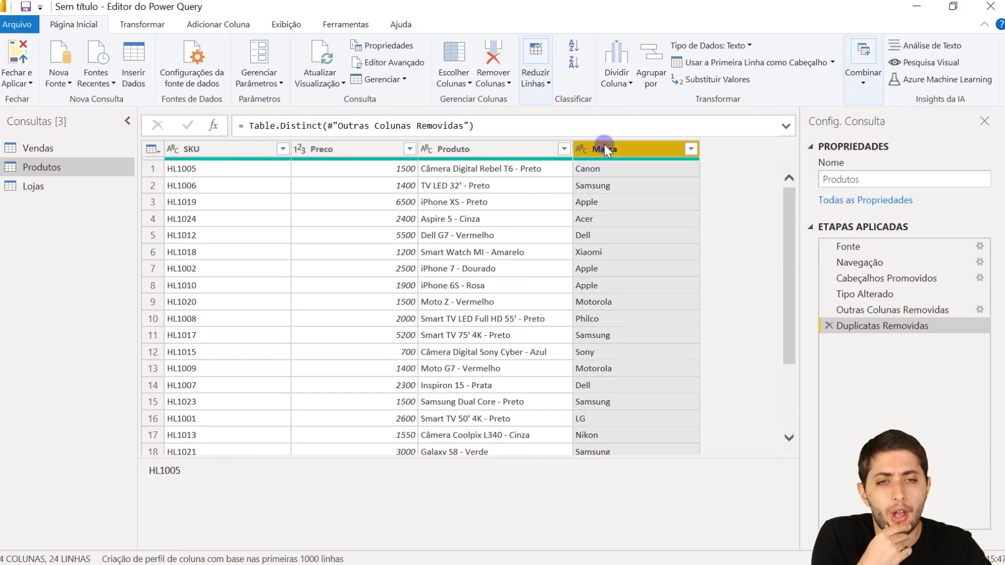
{"action": "left_click", "coordinate": [618, 168]}
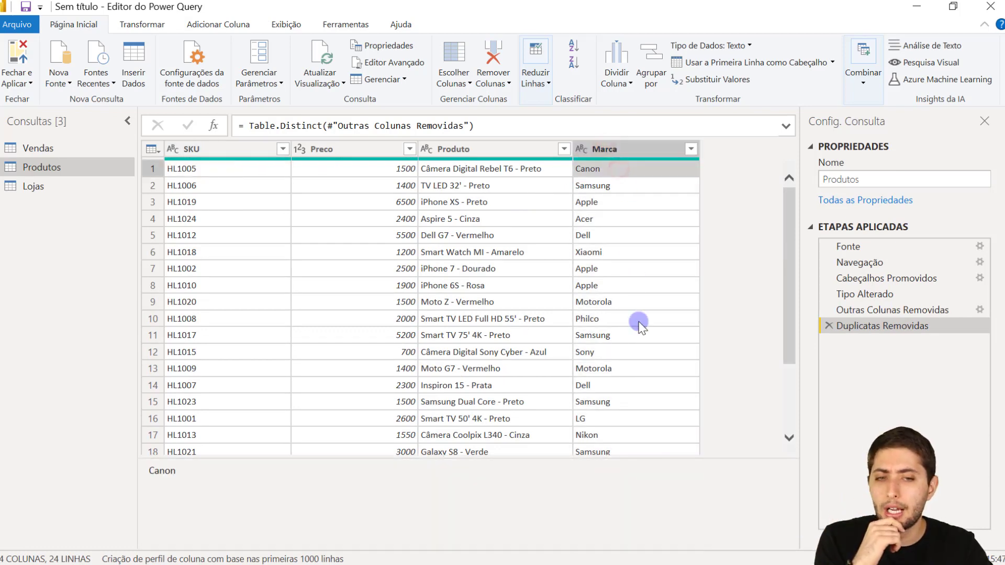
{"action": "scroll", "coordinate": [640, 325], "scroll_direction": "down", "scroll_amount": 2}
{"action": "left_click", "coordinate": [620, 357]}
{"action": "scroll", "coordinate": [622, 361], "scroll_direction": "up", "scroll_amount": 2}
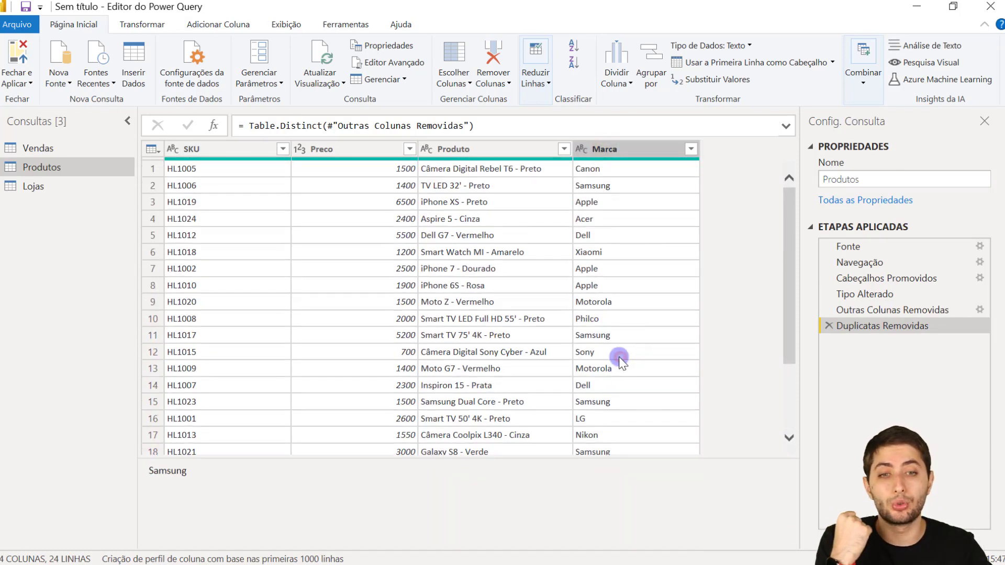
{"action": "left_click", "coordinate": [615, 234]}
{"action": "left_click", "coordinate": [609, 205]}
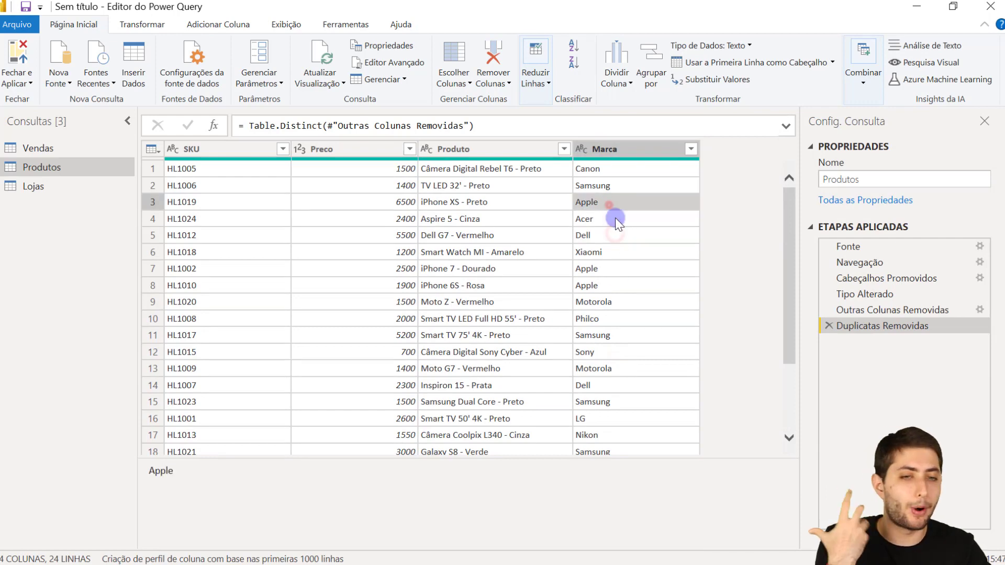
{"action": "scroll", "coordinate": [620, 251], "scroll_direction": "down", "scroll_amount": 2}
{"action": "scroll", "coordinate": [623, 269], "scroll_direction": "up", "scroll_amount": 2}
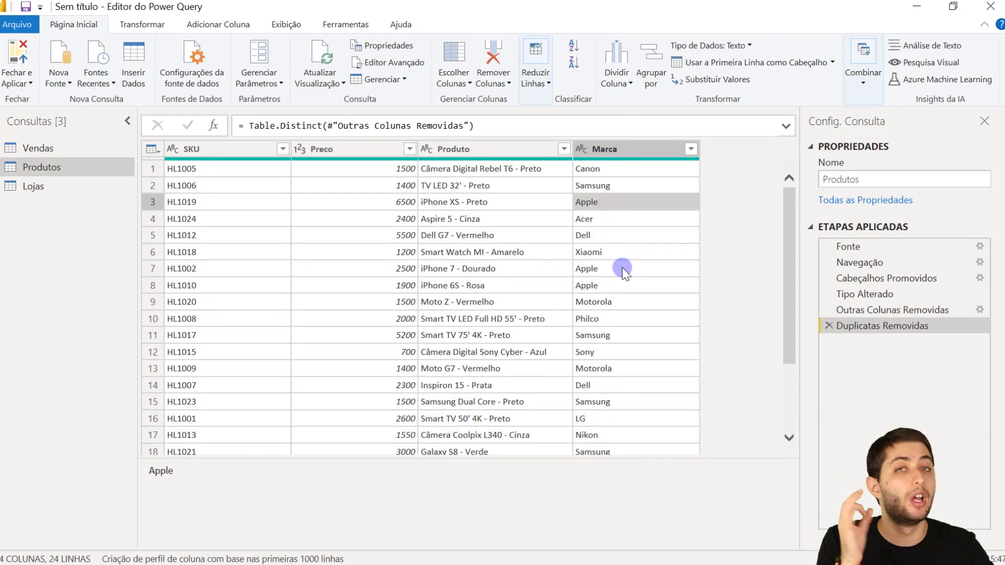
{"action": "left_click", "coordinate": [230, 151]}
{"action": "left_click", "coordinate": [646, 156]}
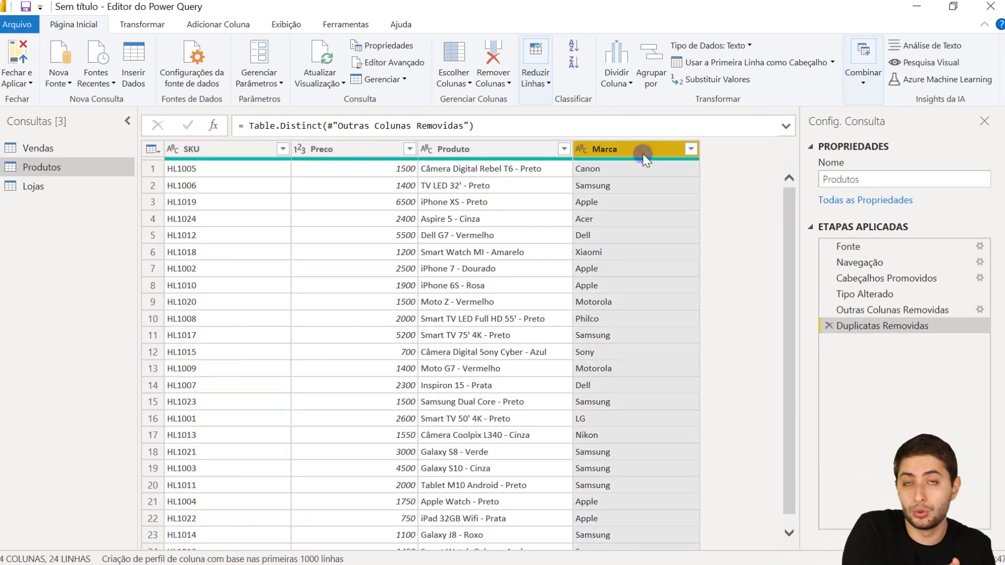
{"action": "left_click", "coordinate": [191, 156]}
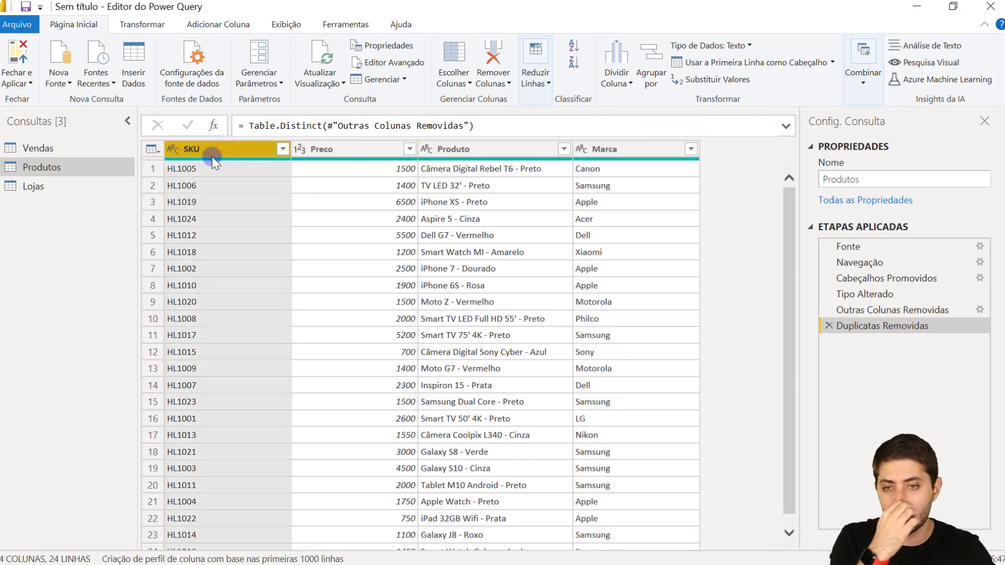
{"action": "scroll", "coordinate": [243, 267], "scroll_direction": "down", "scroll_amount": 1}
{"action": "scroll", "coordinate": [243, 268], "scroll_direction": "up", "scroll_amount": 1}
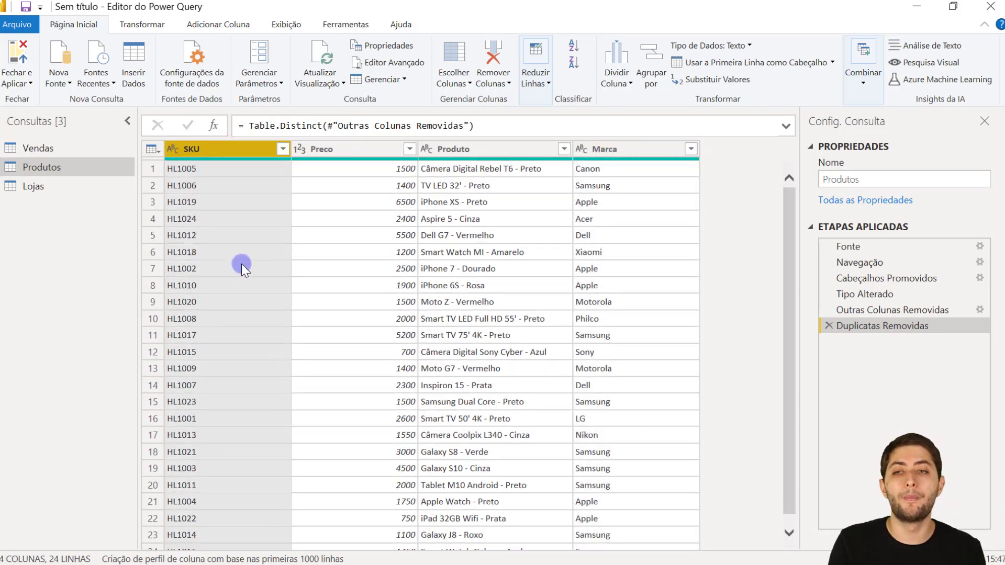
Step: Compare the Vendas, Produtos and Lojas queries, ending on the Endereco and Gerente Loja columns of Lojas
{"action": "left_click", "coordinate": [36, 146]}
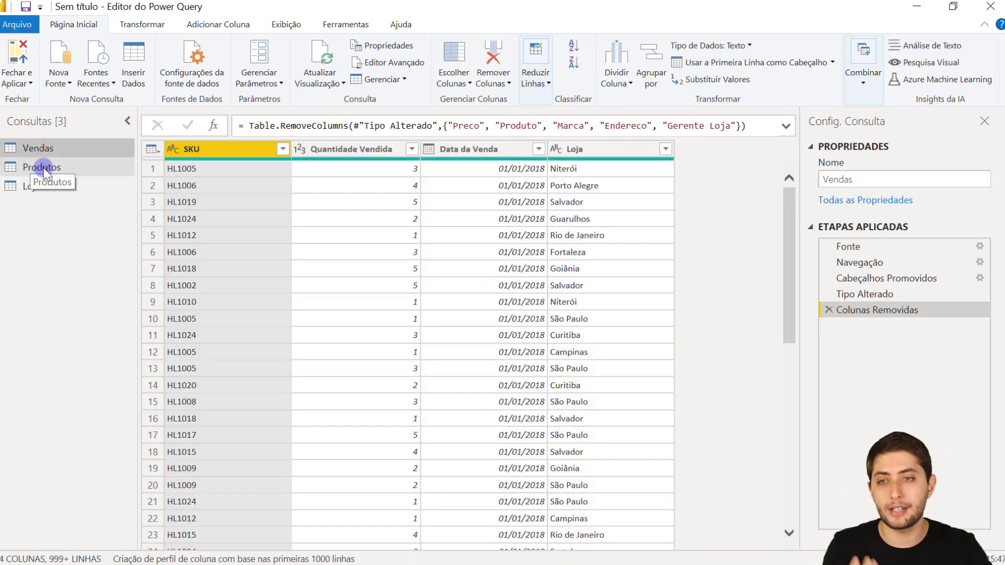
{"action": "left_click", "coordinate": [40, 166]}
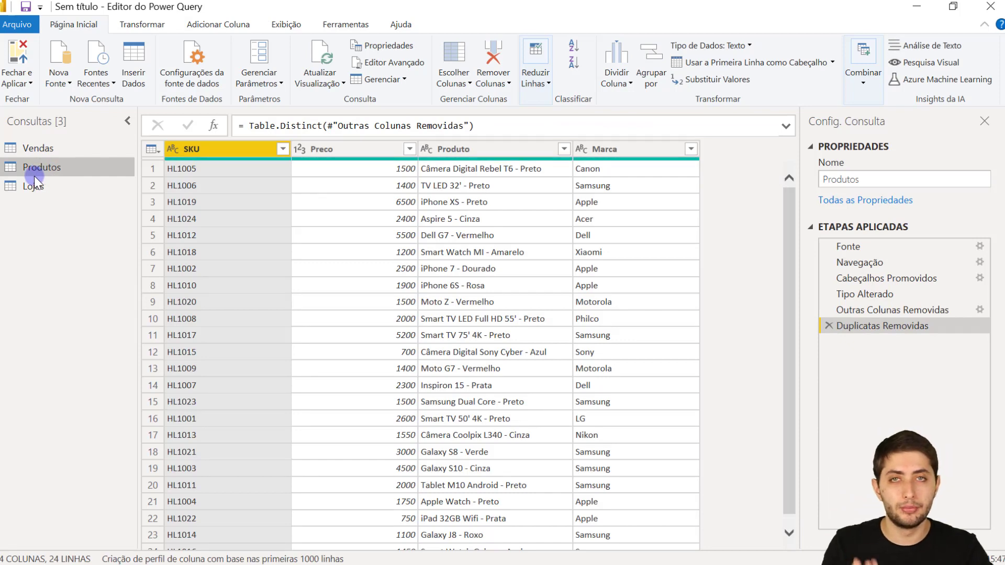
{"action": "left_click", "coordinate": [7, 195]}
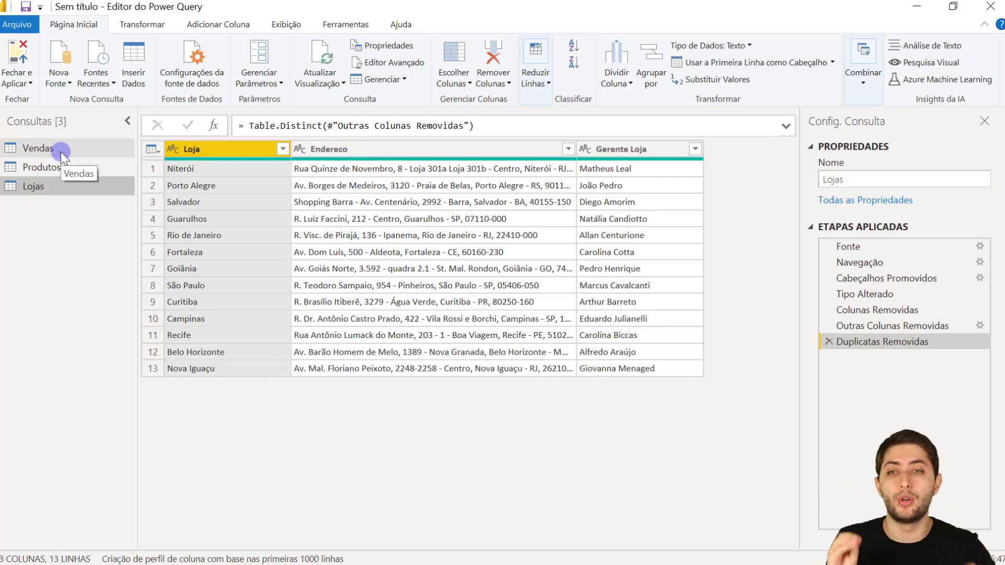
{"action": "left_click", "coordinate": [383, 160]}
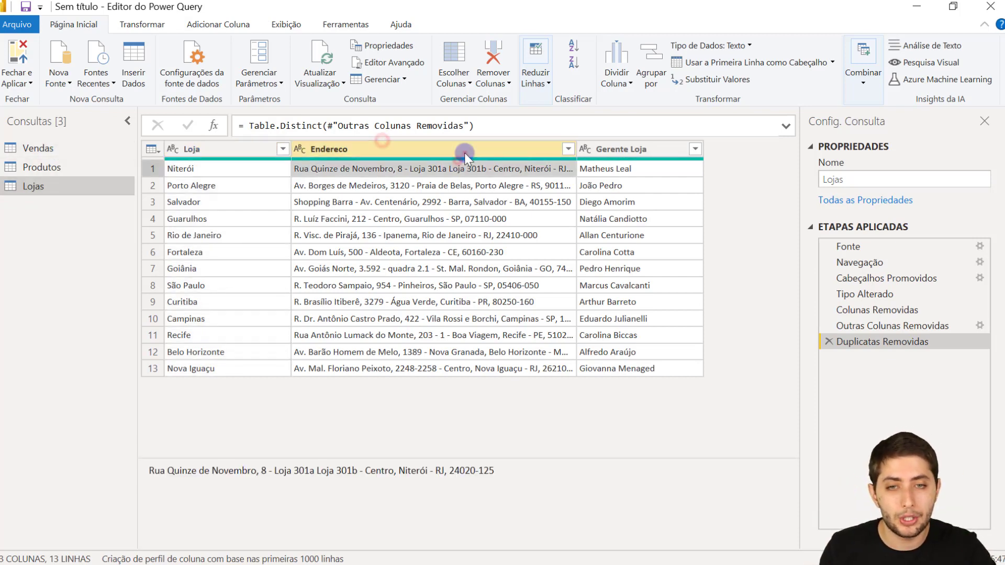
{"action": "left_click", "coordinate": [463, 152]}
{"action": "left_click", "coordinate": [613, 152]}
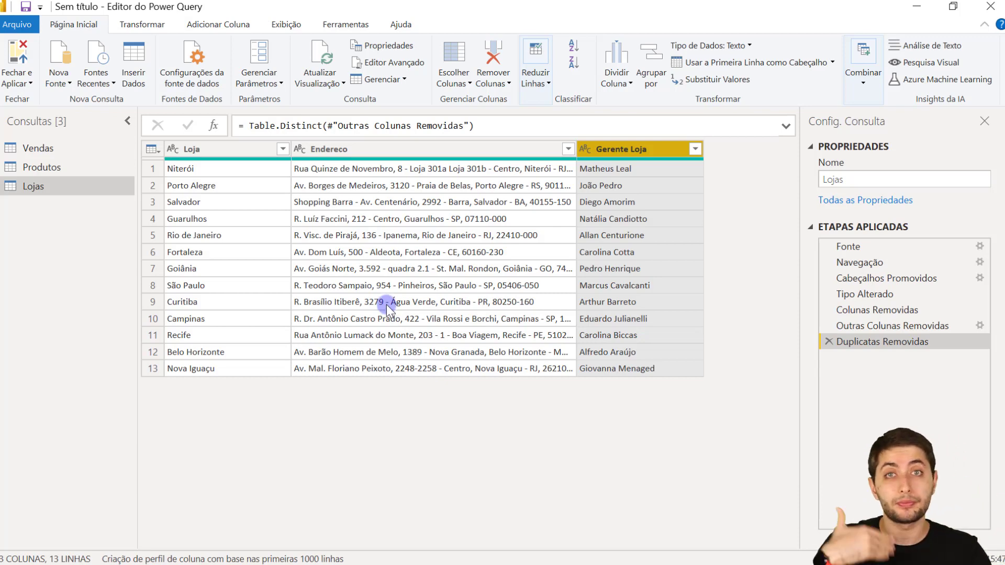
Step: Rename the Vendas query to fVendas and the Produtos query to dProdutos
{"action": "left_click", "coordinate": [50, 140]}
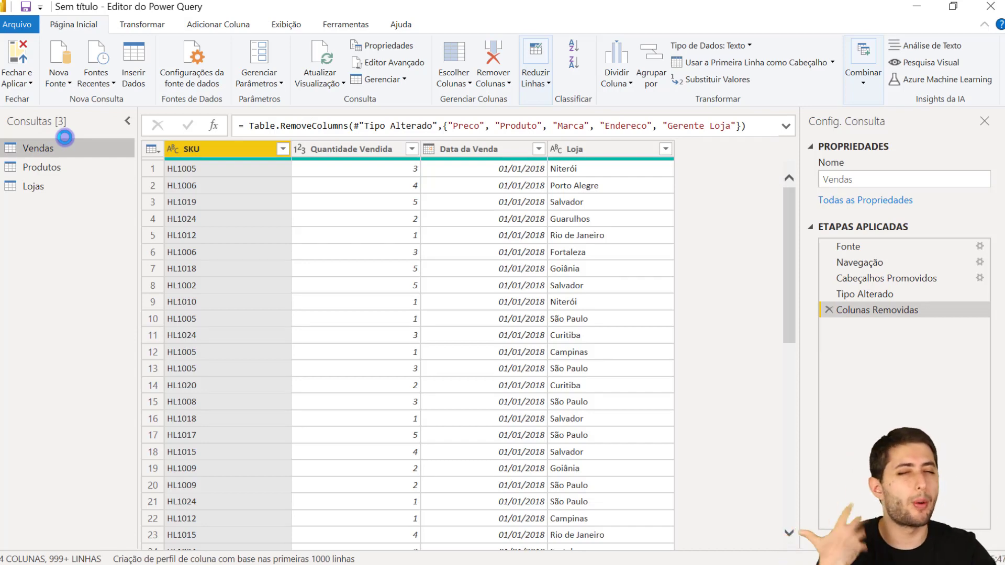
{"action": "double_click", "coordinate": [64, 143]}
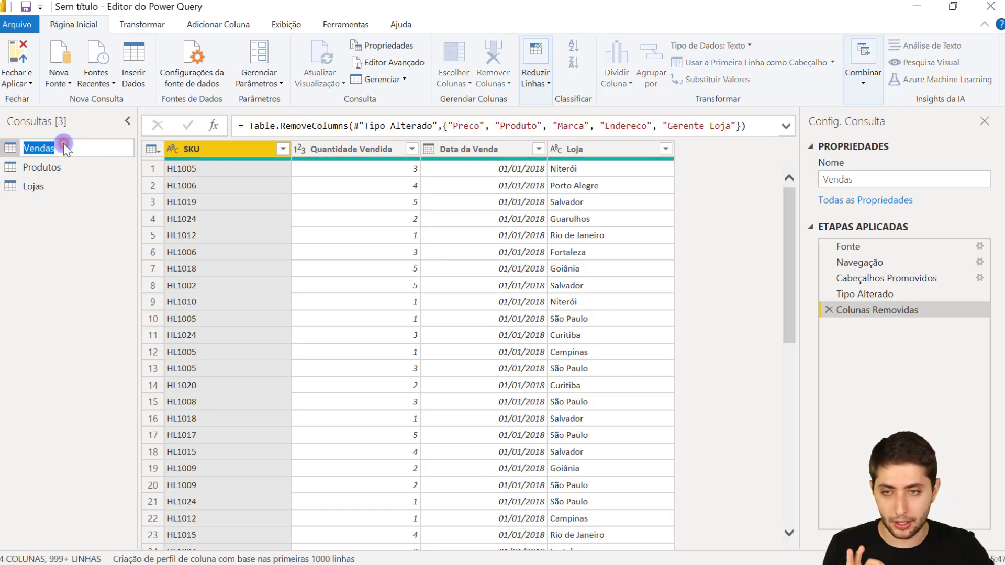
{"action": "key", "text": "Home"}
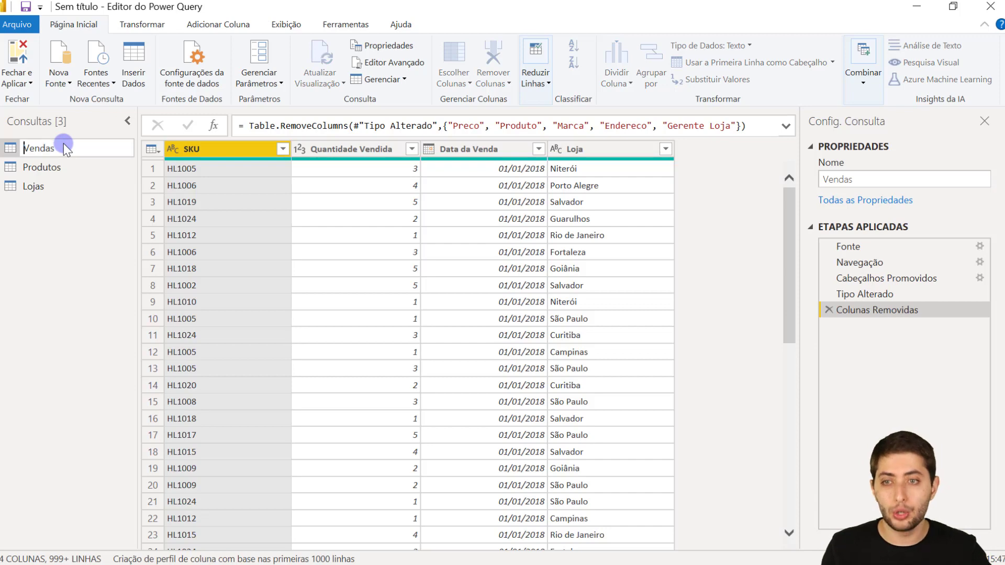
{"action": "type", "text": "f"}
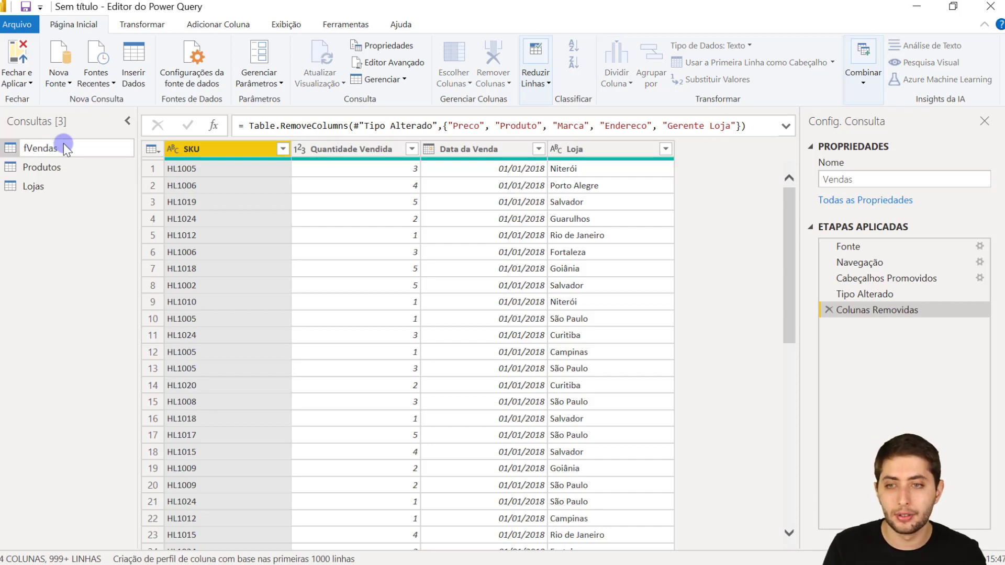
{"action": "key", "text": "Return"}
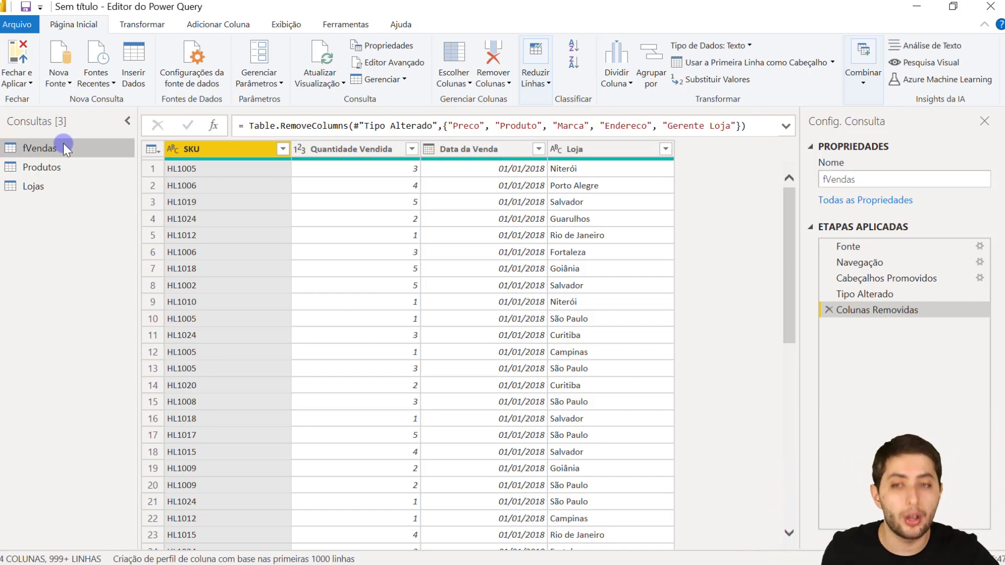
{"action": "double_click", "coordinate": [41, 172]}
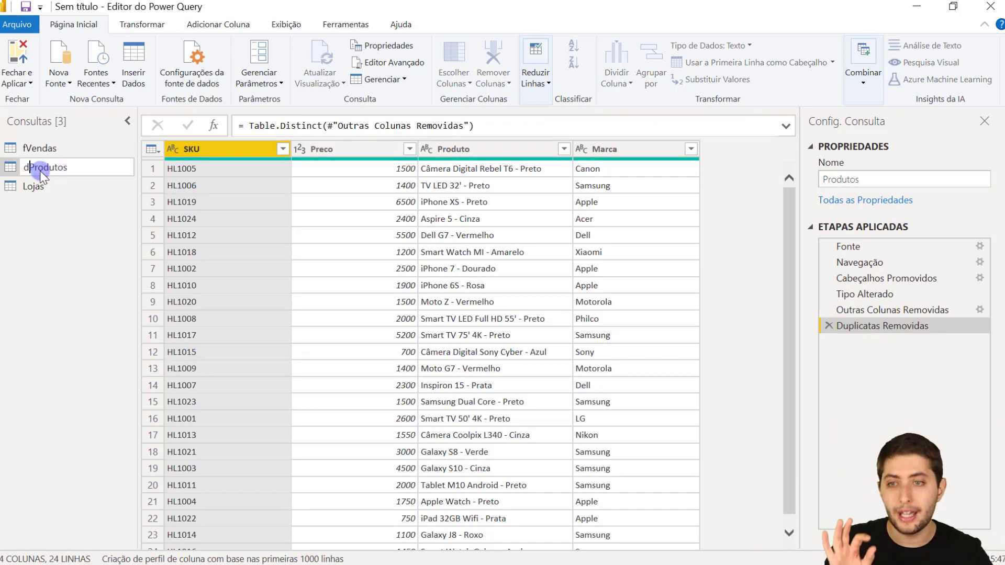
{"action": "key", "text": "Return"}
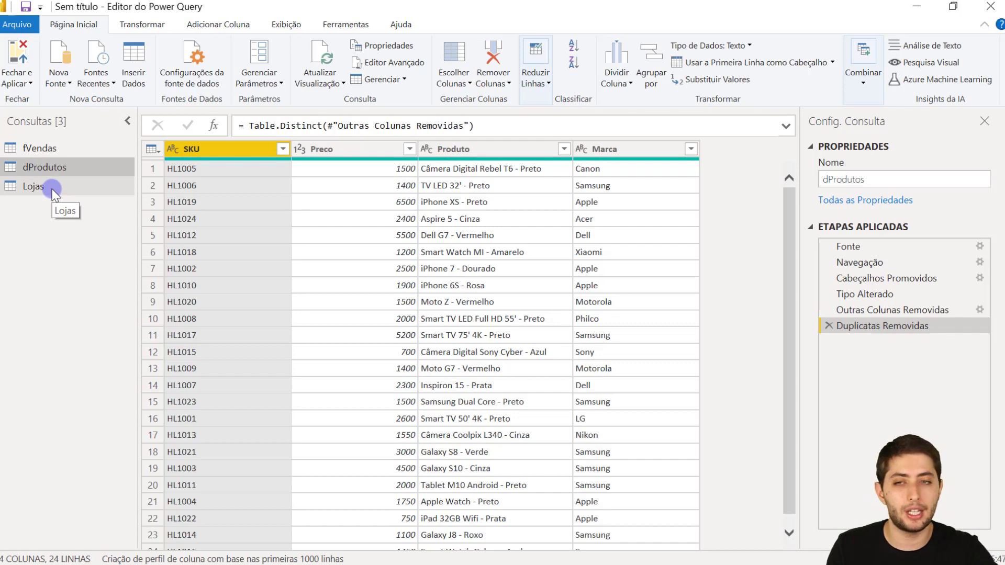
Step: Rename the Lojas query as dLojas
{"action": "double_click", "coordinate": [53, 189]}
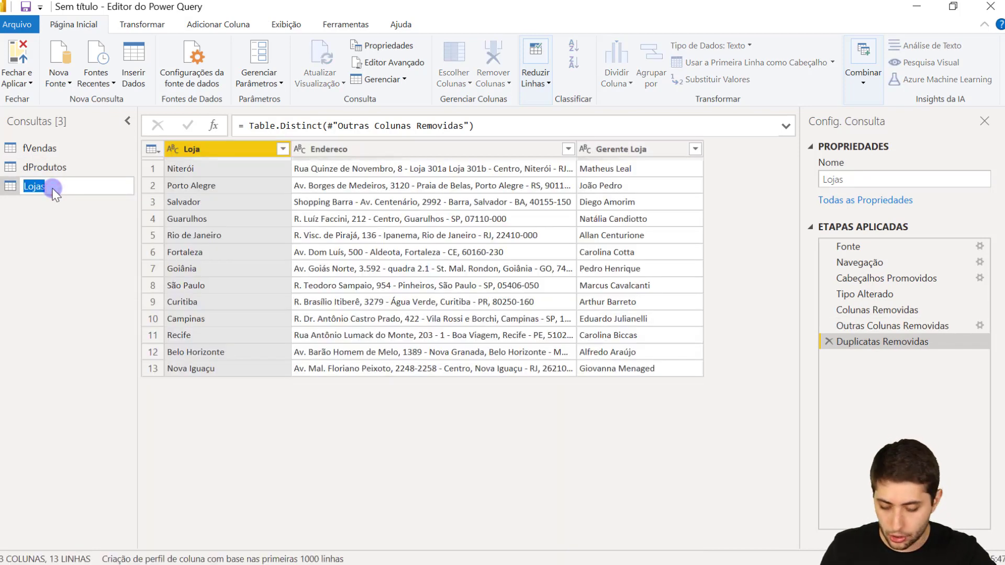
{"action": "key", "text": "Home"}
{"action": "type", "text": "d"}
{"action": "key", "text": "Return"}
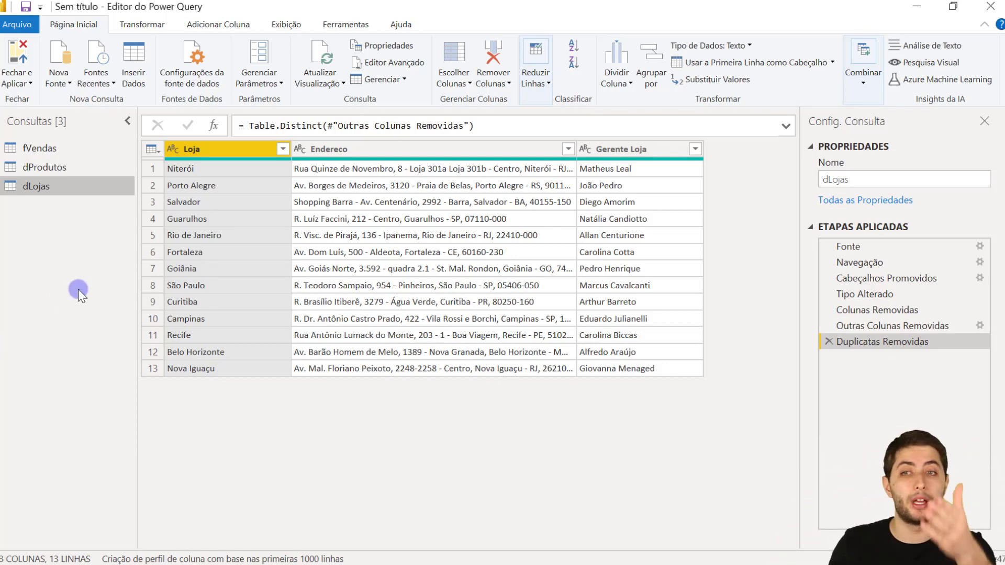
Step: Review the fVendas and dProdutos queries, and close the query editor applying the changes
{"action": "left_click", "coordinate": [38, 141]}
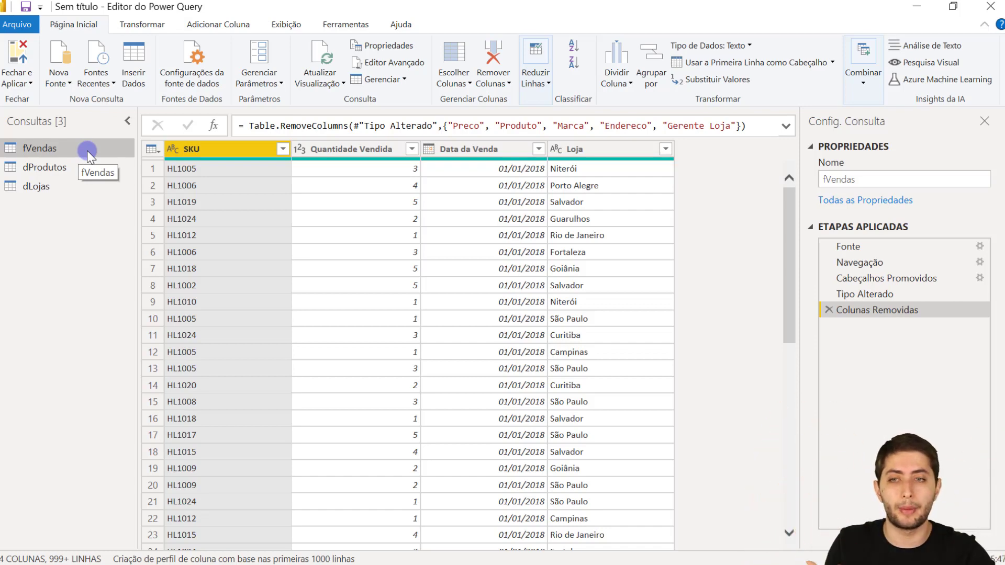
{"action": "left_click", "coordinate": [63, 172]}
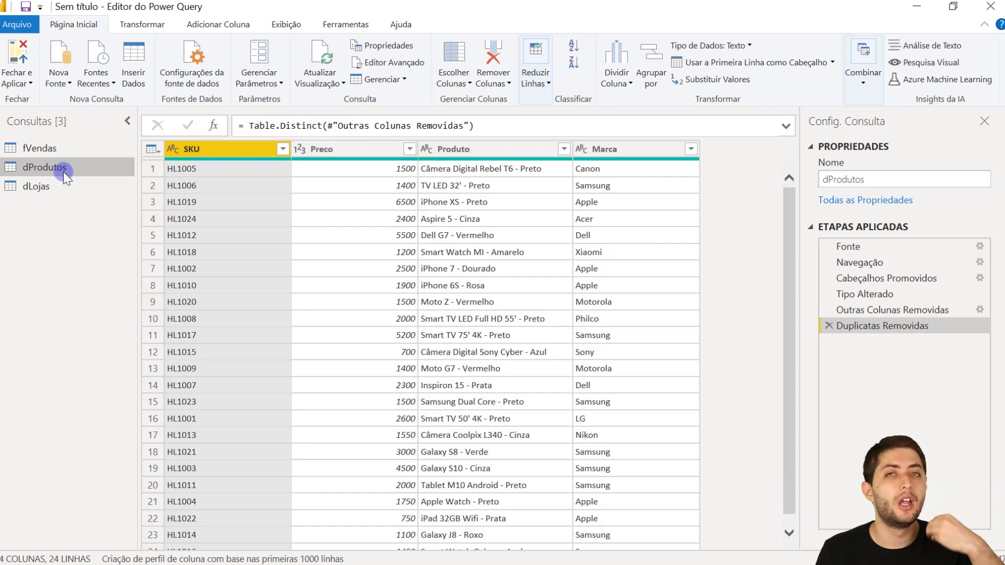
{"action": "left_click", "coordinate": [61, 178]}
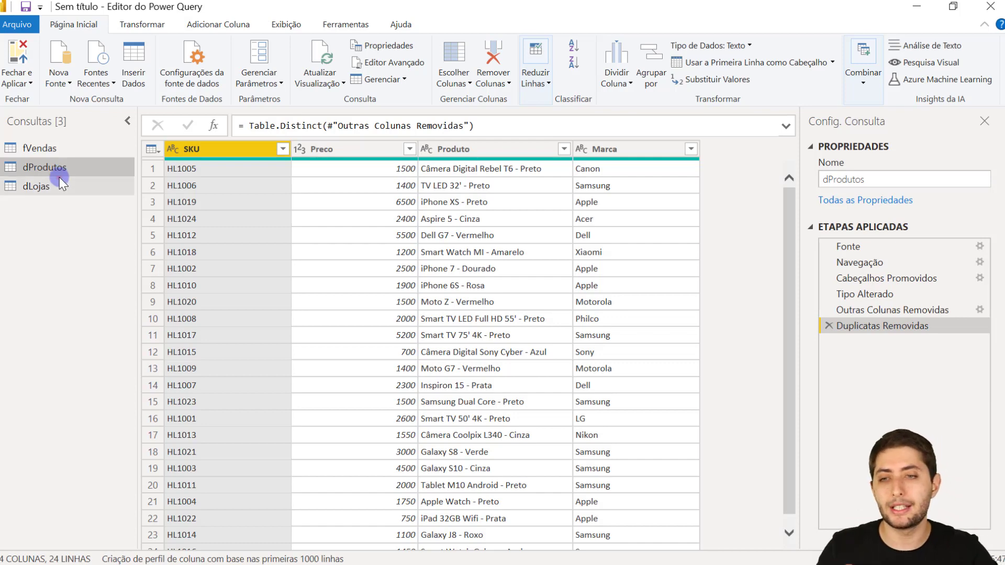
{"action": "left_click", "coordinate": [34, 144]}
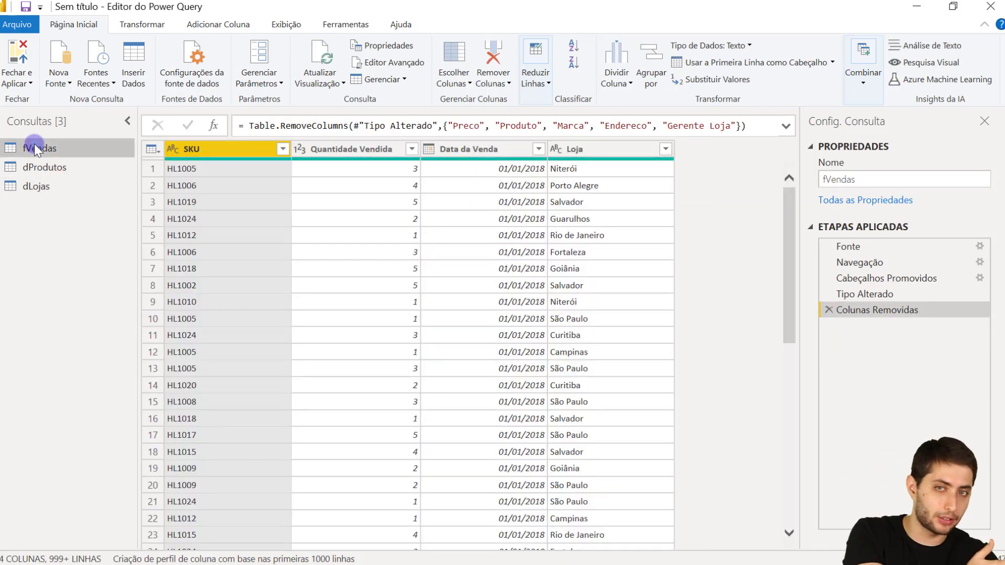
{"action": "left_click", "coordinate": [46, 168]}
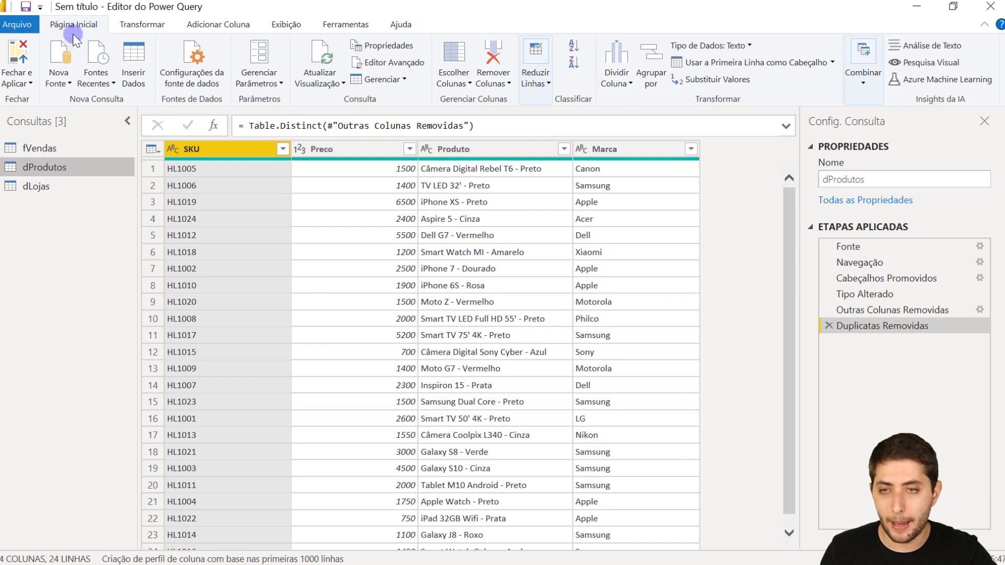
{"action": "left_click", "coordinate": [21, 44]}
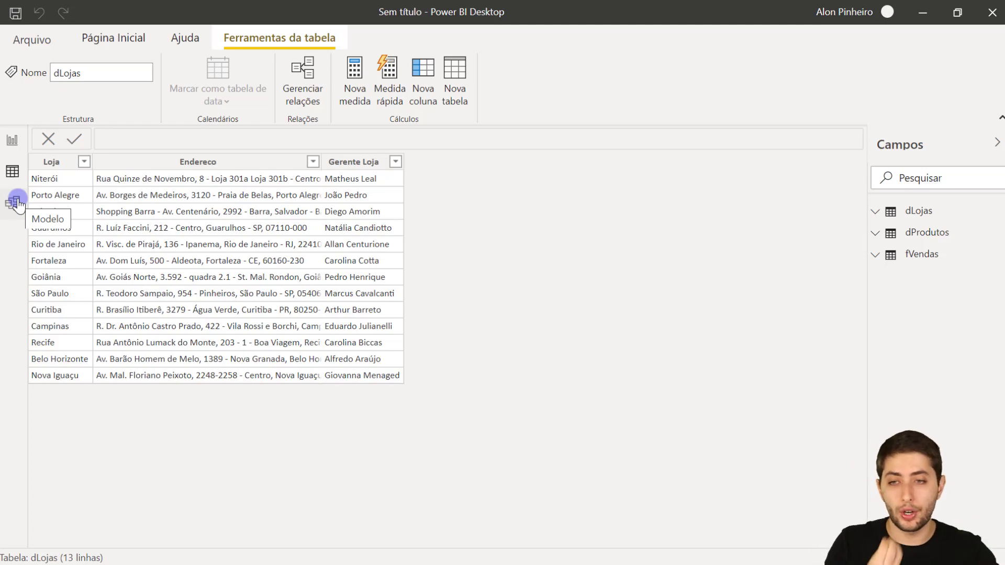
Step: Open the model view, collapse the Properties and Fields panes, and dismiss the model view upgrade notice
{"action": "left_click", "coordinate": [17, 202]}
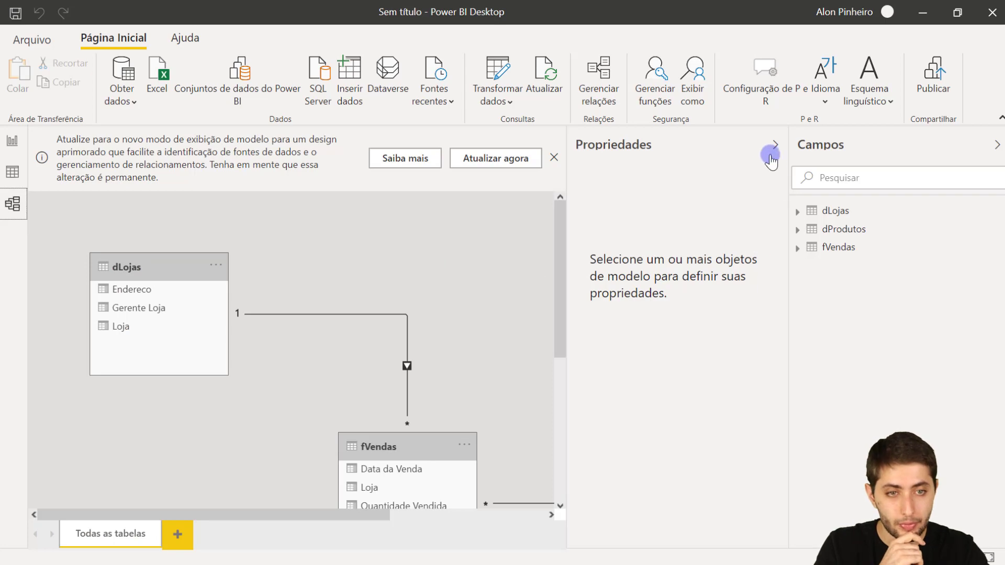
{"action": "left_click", "coordinate": [776, 145]}
{"action": "left_click", "coordinate": [997, 145]}
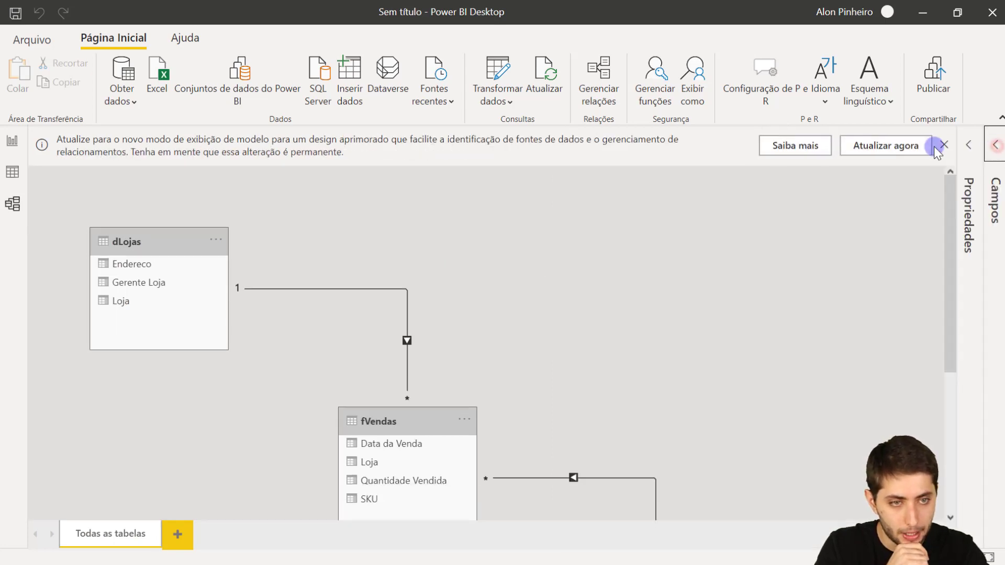
{"action": "left_click", "coordinate": [941, 146]}
Step: Arrange the model diagram with dLojas and dProdutos side by side in an upper row and fVendas below them
{"action": "scroll", "coordinate": [791, 243], "scroll_direction": "down", "scroll_amount": 3}
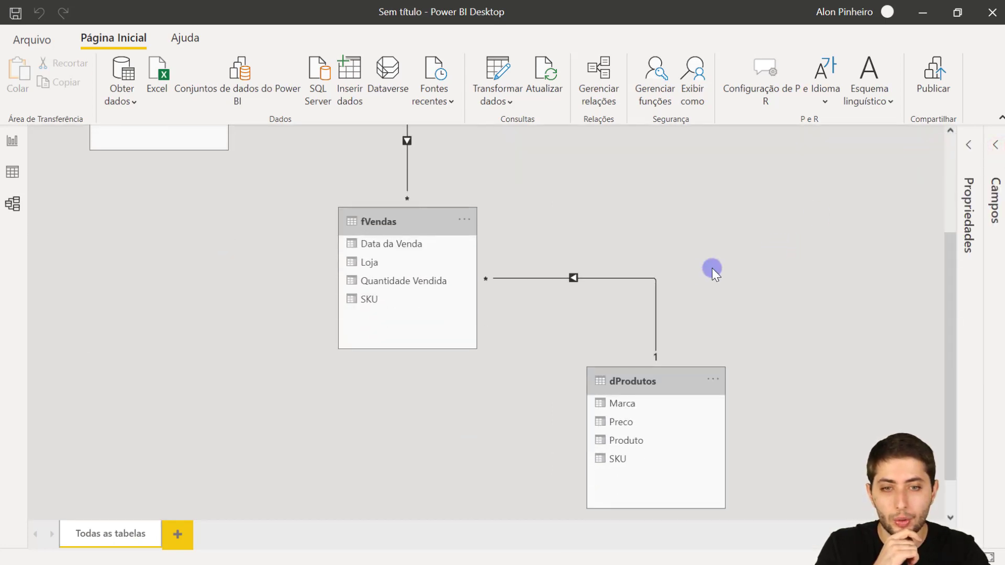
{"action": "left_click_drag", "start_coordinate": [382, 218], "coordinate": [229, 384]}
{"action": "left_click_drag", "start_coordinate": [653, 385], "coordinate": [569, 174]}
{"action": "scroll", "coordinate": [556, 224], "scroll_direction": "up", "scroll_amount": 3}
{"action": "left_click_drag", "start_coordinate": [549, 331], "coordinate": [539, 198]}
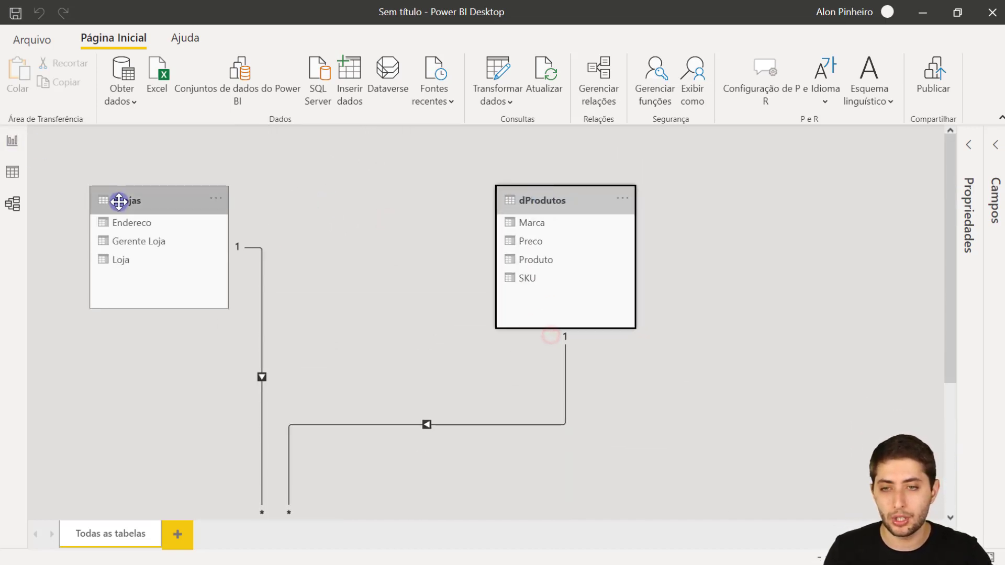
{"action": "left_click_drag", "start_coordinate": [119, 201], "coordinate": [173, 199]}
Step: Inspect the relationship lines and bring dLojas, dProdutos and fVendas into a tighter layout, with fVendas centred lower down
{"action": "scroll", "coordinate": [264, 226], "scroll_direction": "down", "scroll_amount": 2}
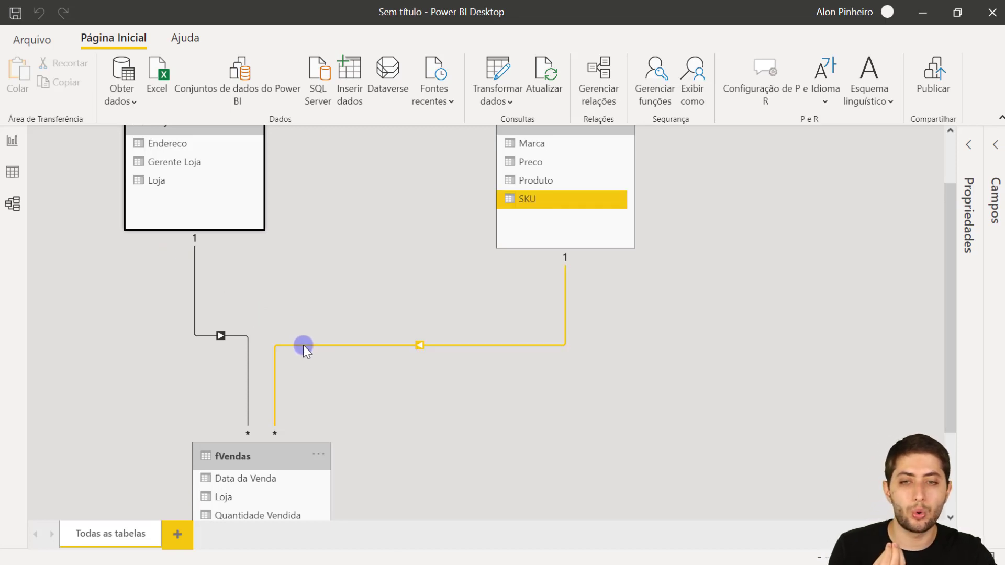
{"action": "scroll", "coordinate": [303, 345], "scroll_direction": "up", "scroll_amount": 2}
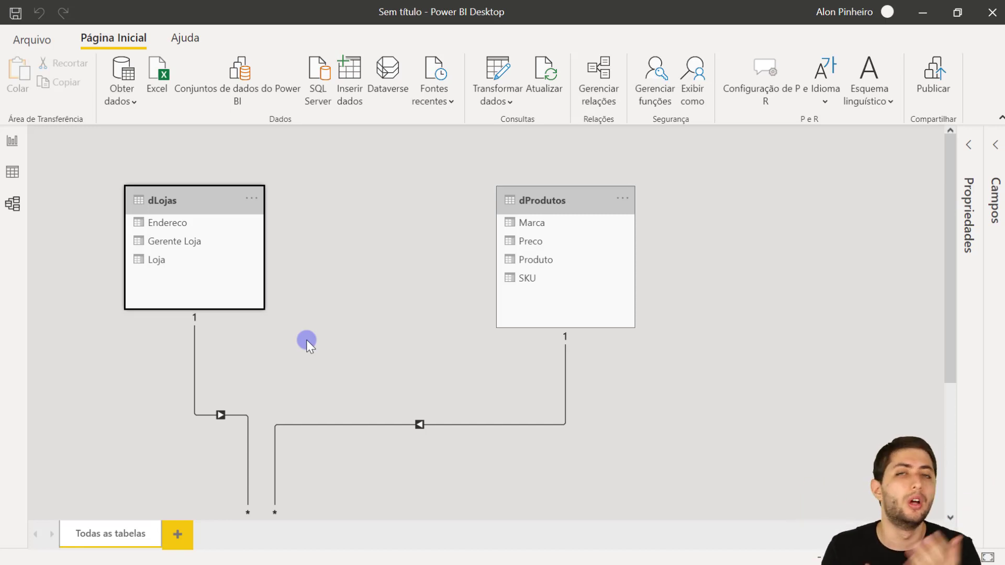
{"action": "scroll", "coordinate": [308, 344], "scroll_direction": "down", "scroll_amount": 2}
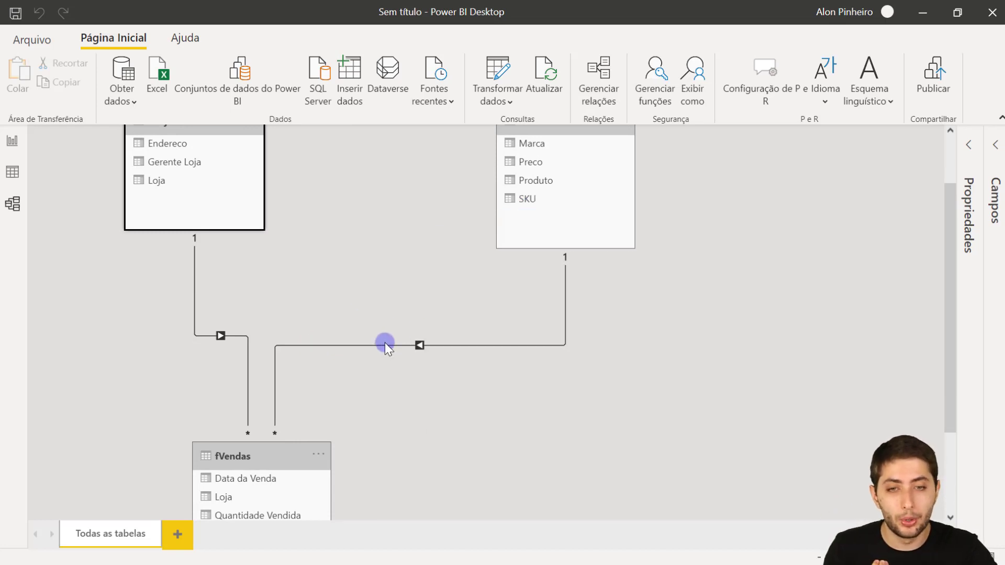
{"action": "scroll", "coordinate": [385, 344], "scroll_direction": "down", "scroll_amount": 2}
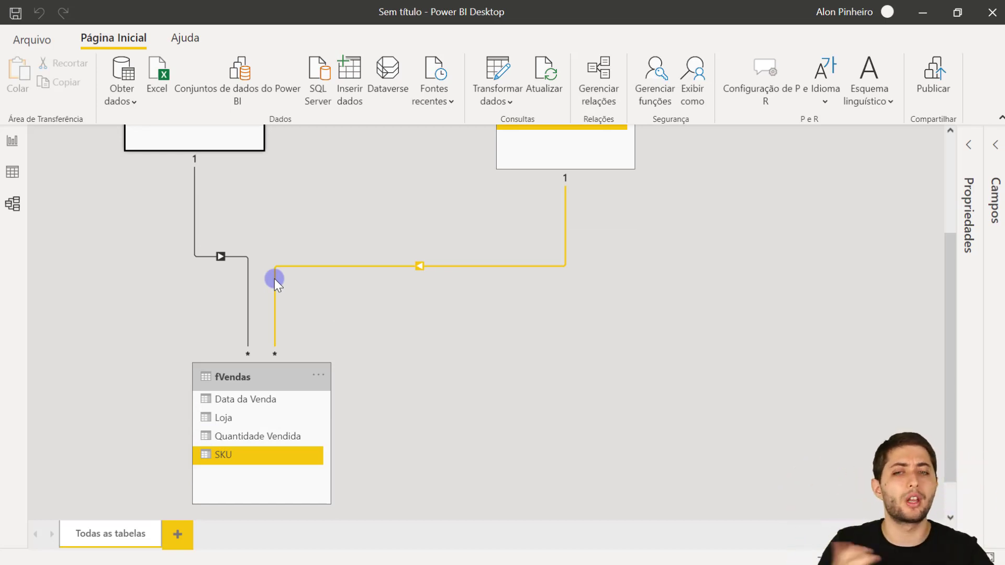
{"action": "scroll", "coordinate": [285, 246], "scroll_direction": "up", "scroll_amount": 4}
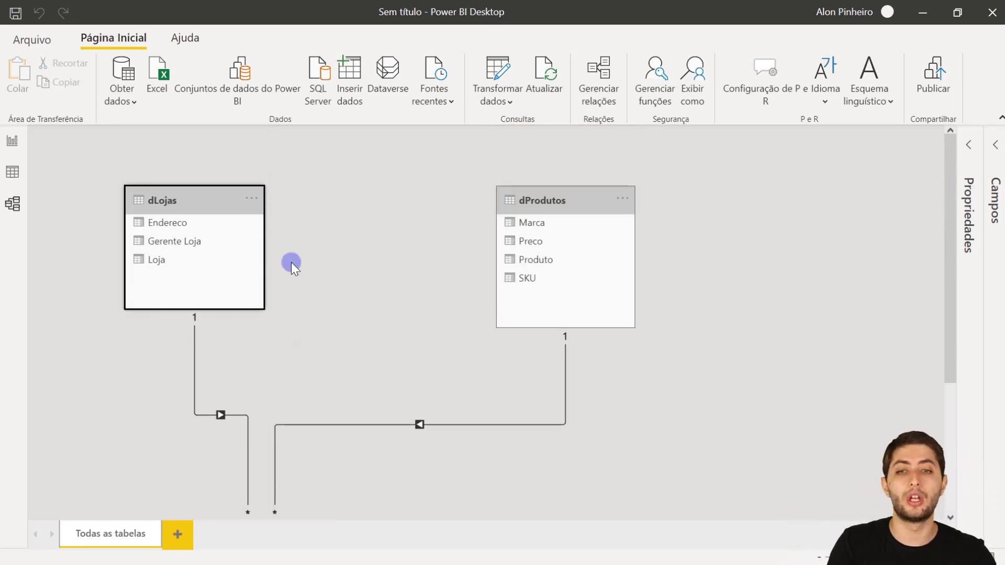
{"action": "left_click_drag", "start_coordinate": [190, 203], "coordinate": [167, 202]}
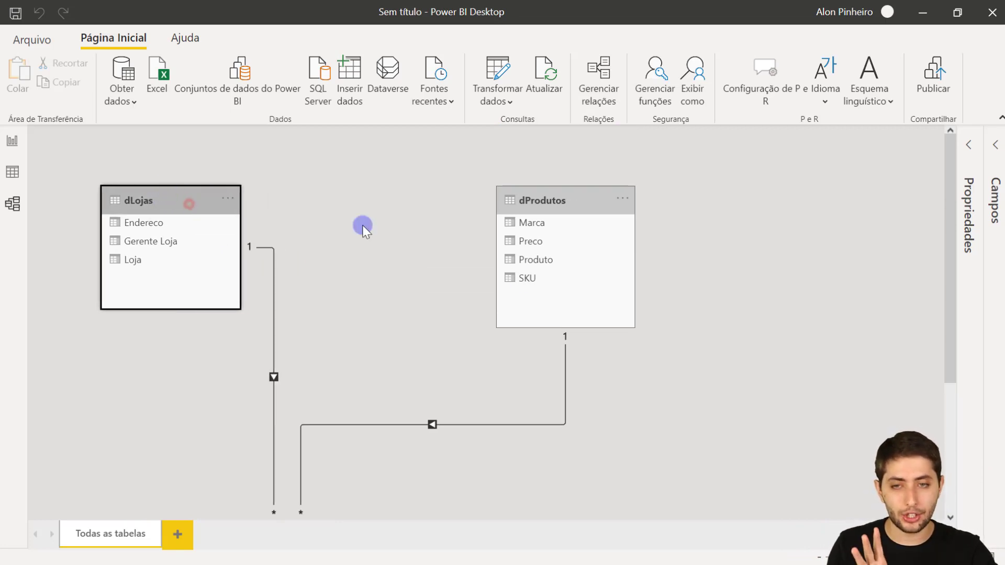
{"action": "left_click_drag", "start_coordinate": [576, 206], "coordinate": [493, 203]}
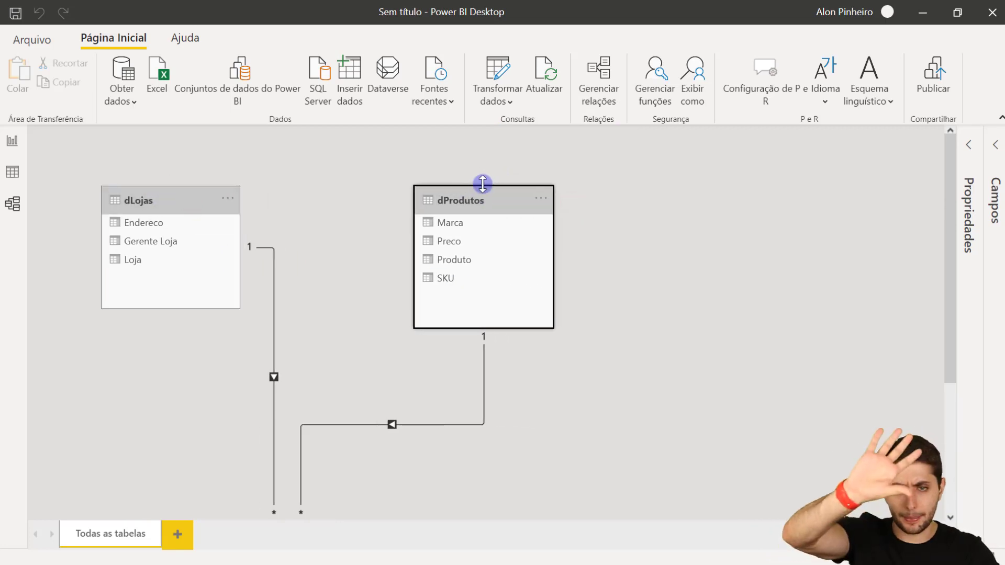
{"action": "scroll", "coordinate": [474, 194], "scroll_direction": "down", "scroll_amount": 2}
{"action": "scroll", "coordinate": [356, 259], "scroll_direction": "down", "scroll_amount": 2}
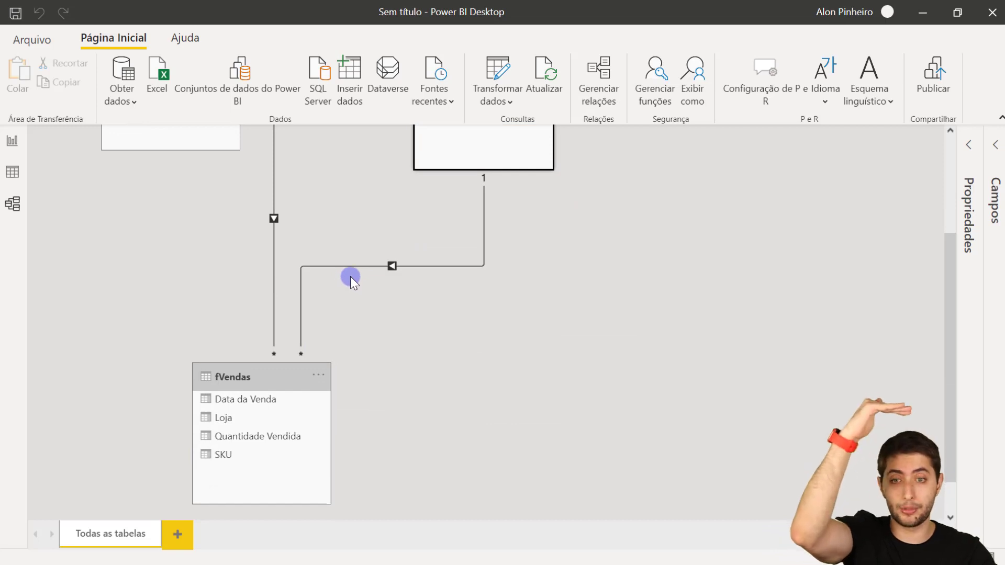
{"action": "left_click_drag", "start_coordinate": [247, 377], "coordinate": [258, 377]}
Step: Highlight the fact table fVendas and the dimension tables dLojas and dProdutos in turn
{"action": "scroll", "coordinate": [262, 367], "scroll_direction": "up", "scroll_amount": 2}
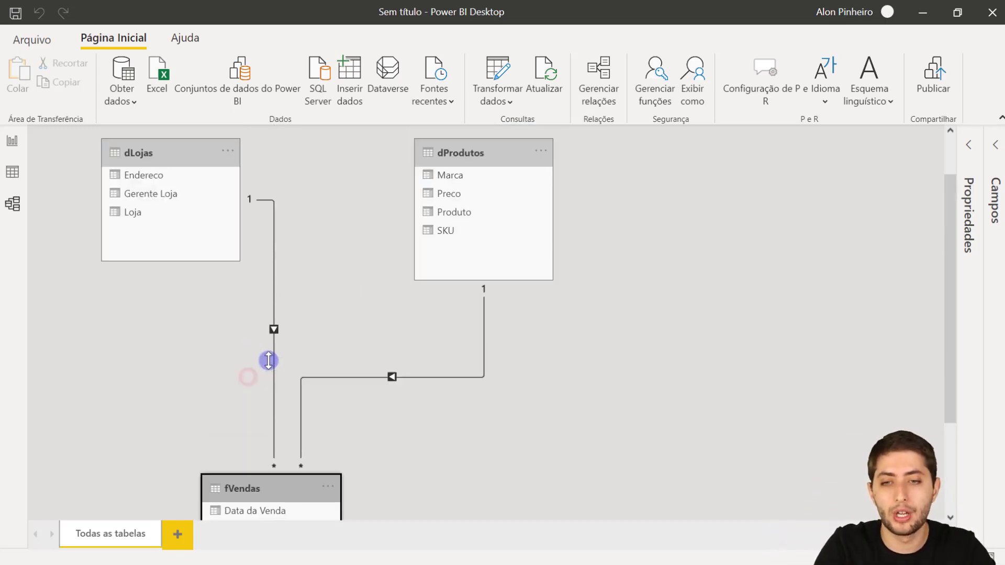
{"action": "scroll", "coordinate": [262, 363], "scroll_direction": "down", "scroll_amount": 2}
{"action": "left_click", "coordinate": [277, 455]}
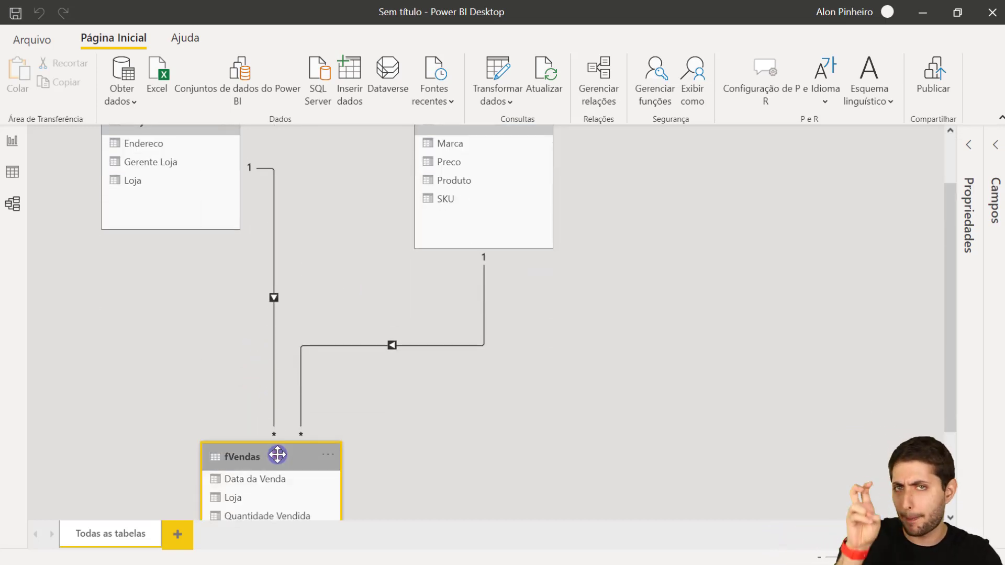
{"action": "scroll", "coordinate": [272, 445], "scroll_direction": "up", "scroll_amount": 2}
{"action": "left_click", "coordinate": [161, 202]}
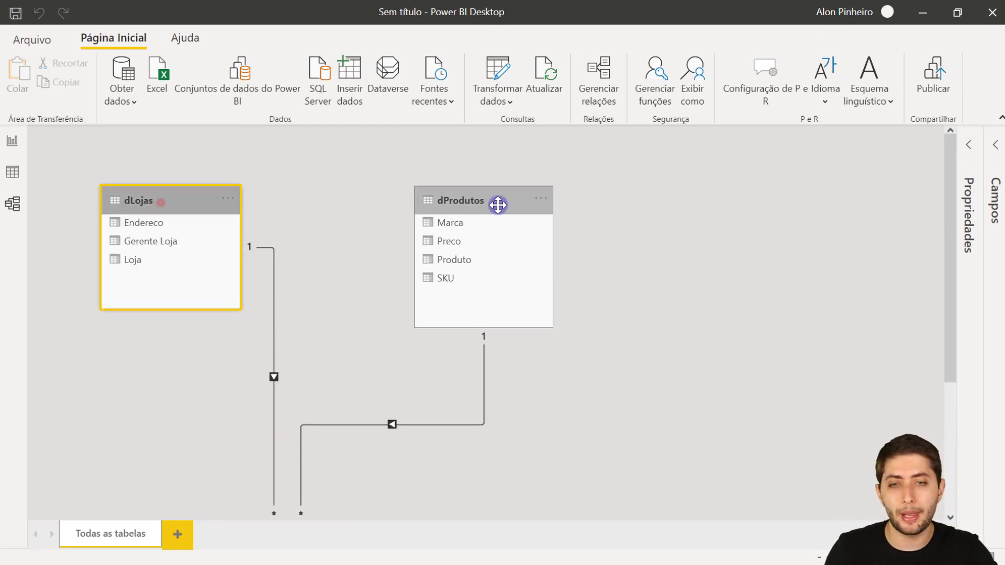
{"action": "left_click", "coordinate": [522, 195]}
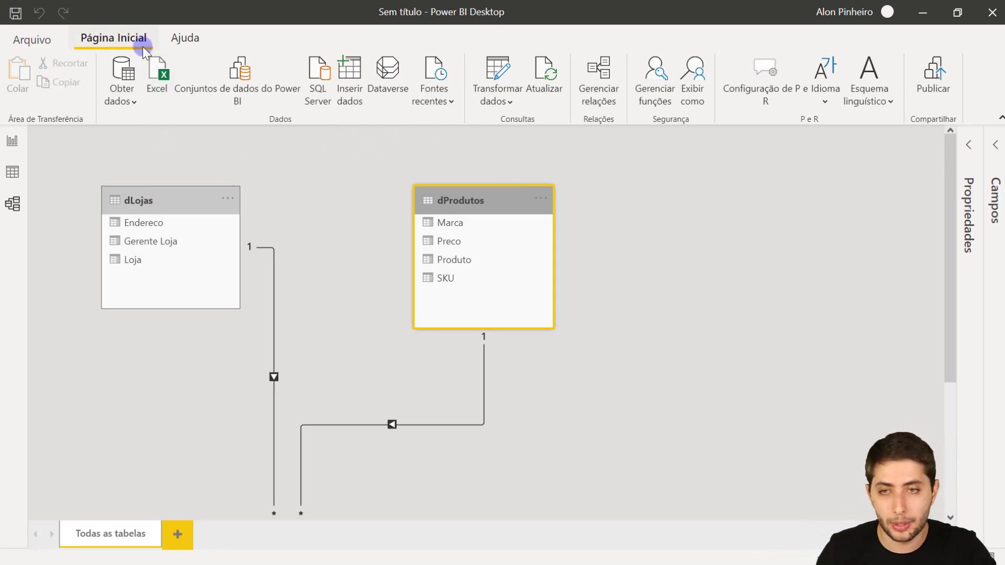
Step: Load the Devolucoes sheet from the Base Devoluções Excel workbook into the model
{"action": "left_click", "coordinate": [150, 88]}
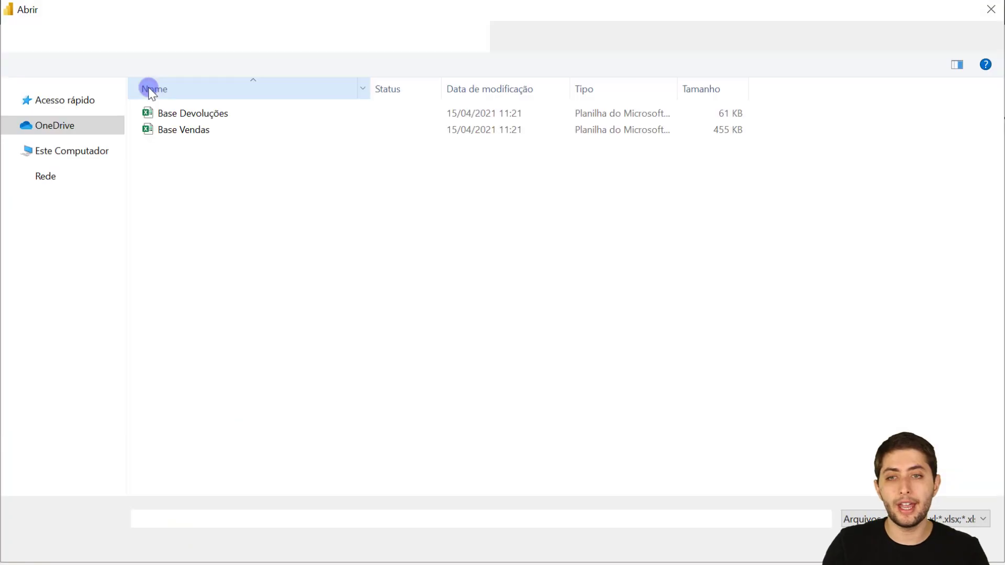
{"action": "left_click", "coordinate": [182, 117]}
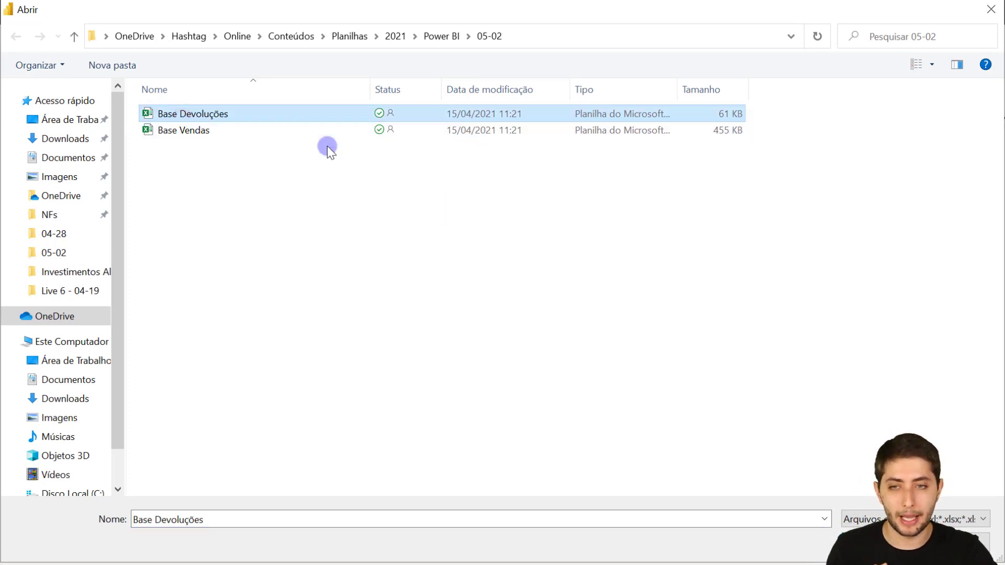
{"action": "left_click", "coordinate": [877, 542]}
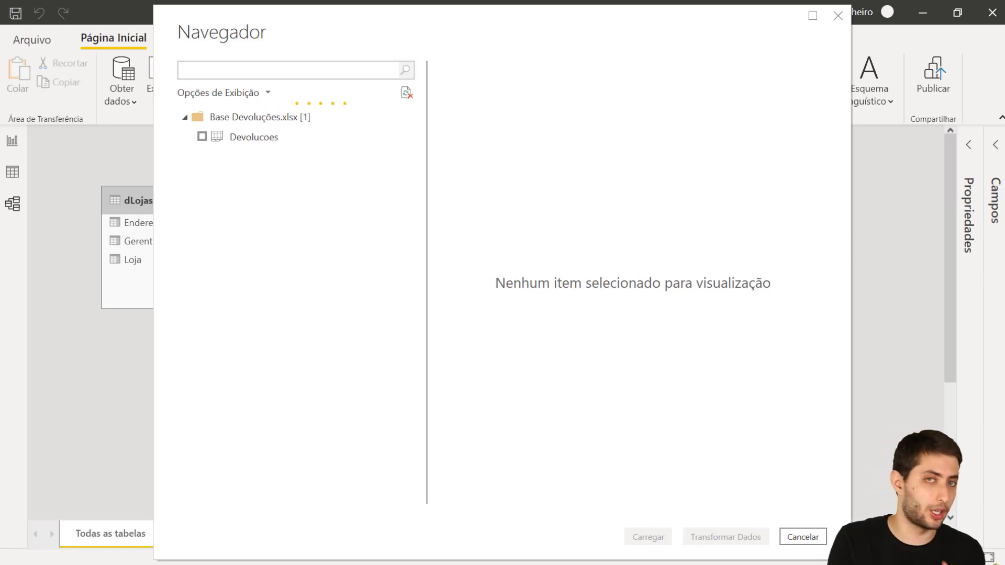
{"action": "left_click", "coordinate": [202, 136]}
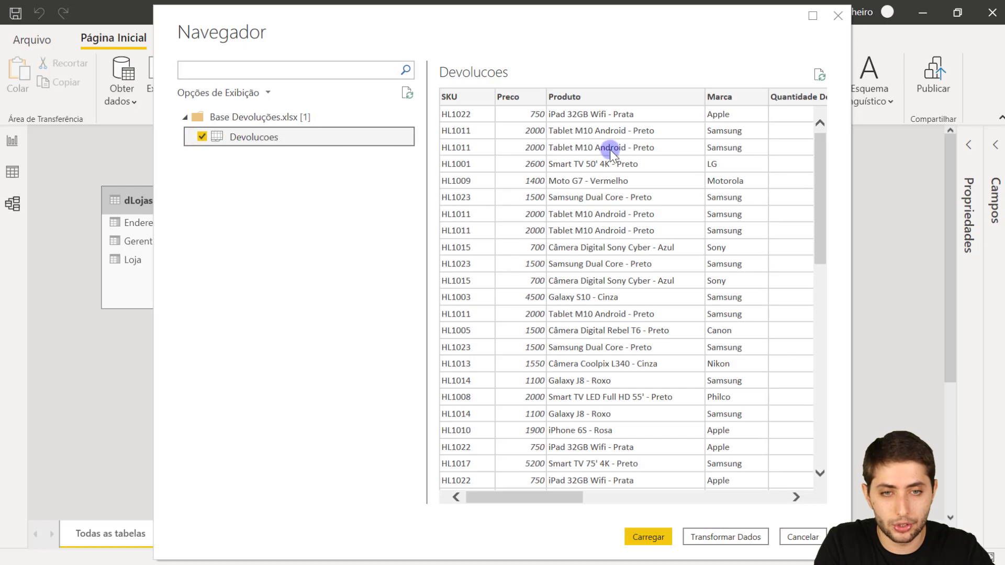
{"action": "left_click", "coordinate": [671, 532]}
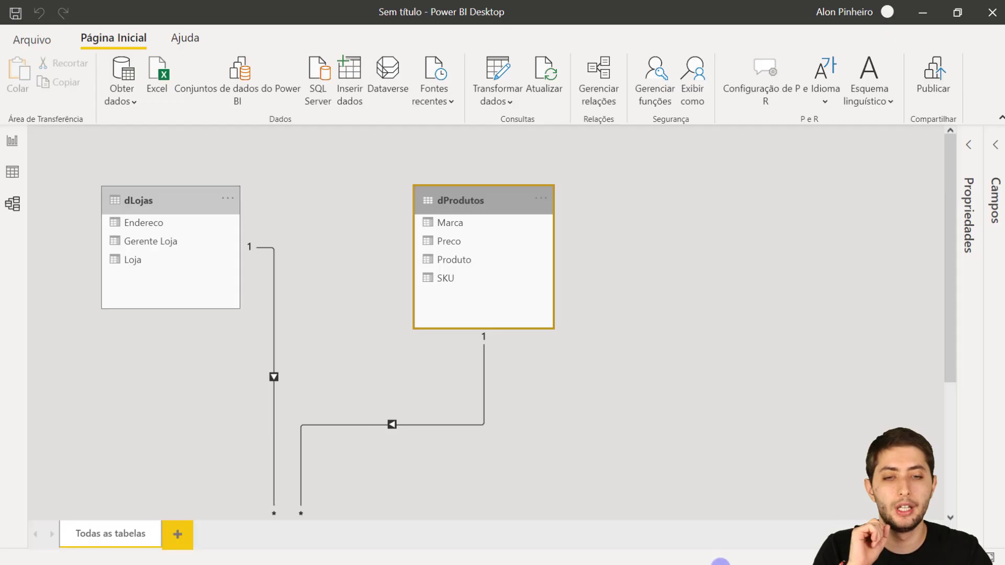
{"action": "left_click", "coordinate": [523, 386]}
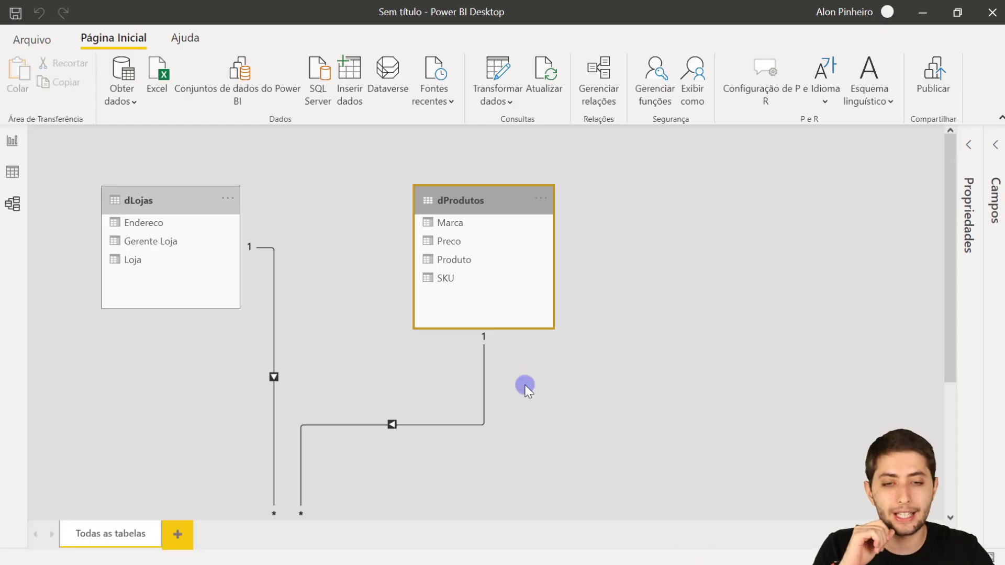
{"action": "left_click", "coordinate": [441, 310]}
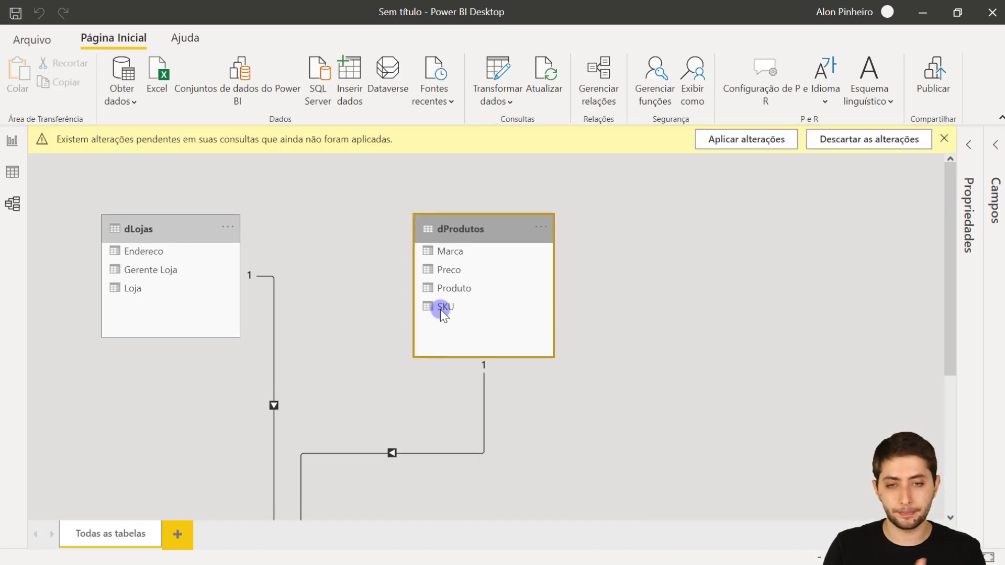
{"action": "left_click", "coordinate": [642, 197]}
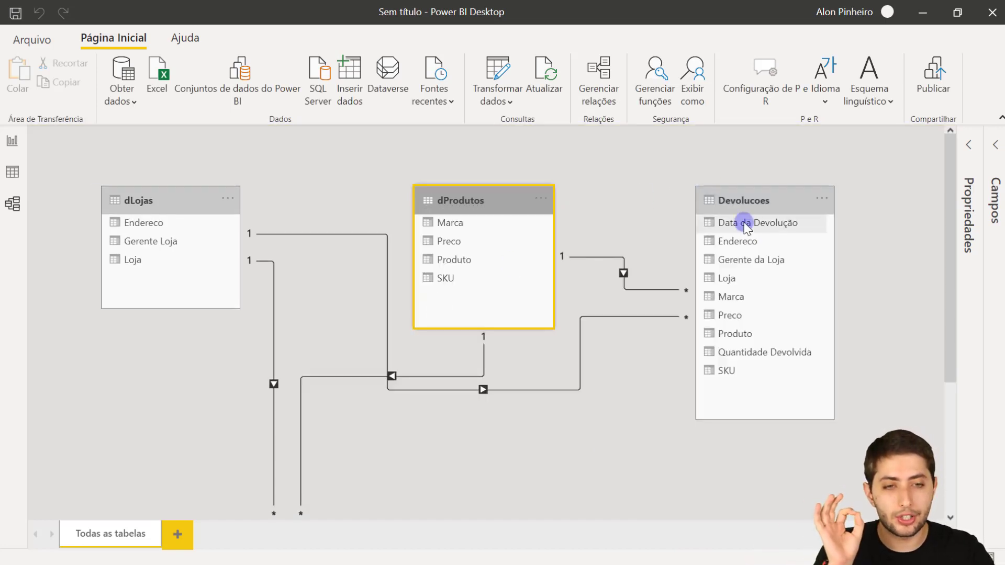
Step: Place the Devolucoes table in the lower row beside fVendas, and examine its relationships with dProdutos and dLojas
{"action": "left_click_drag", "start_coordinate": [729, 202], "coordinate": [616, 500]}
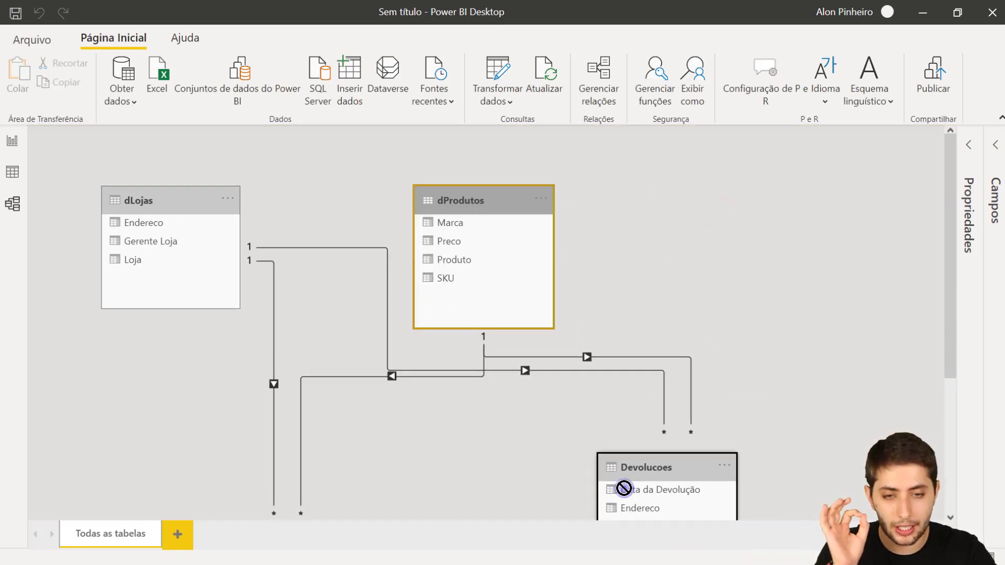
{"action": "scroll", "coordinate": [563, 448], "scroll_direction": "down", "scroll_amount": 2}
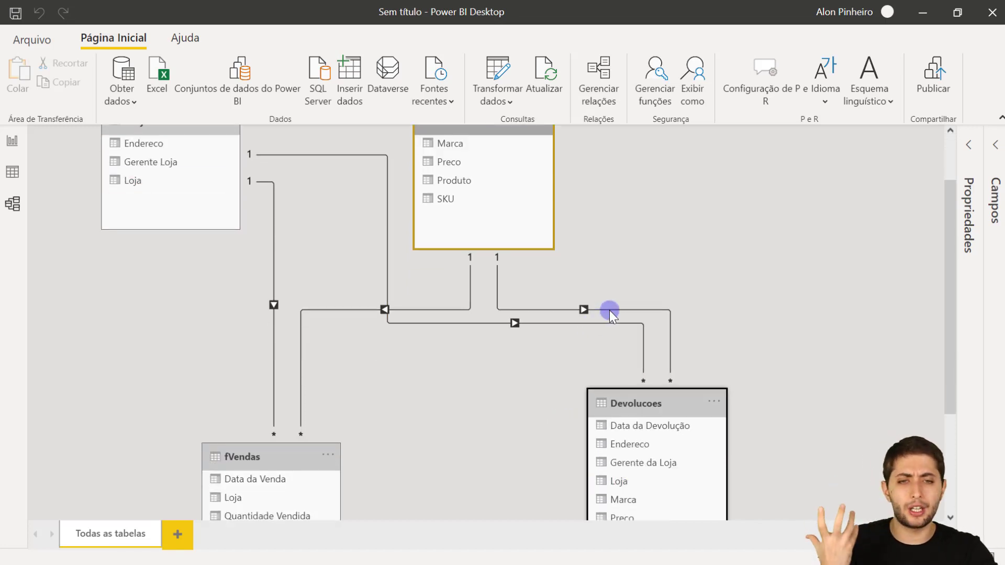
{"action": "scroll", "coordinate": [607, 315], "scroll_direction": "up", "scroll_amount": 1}
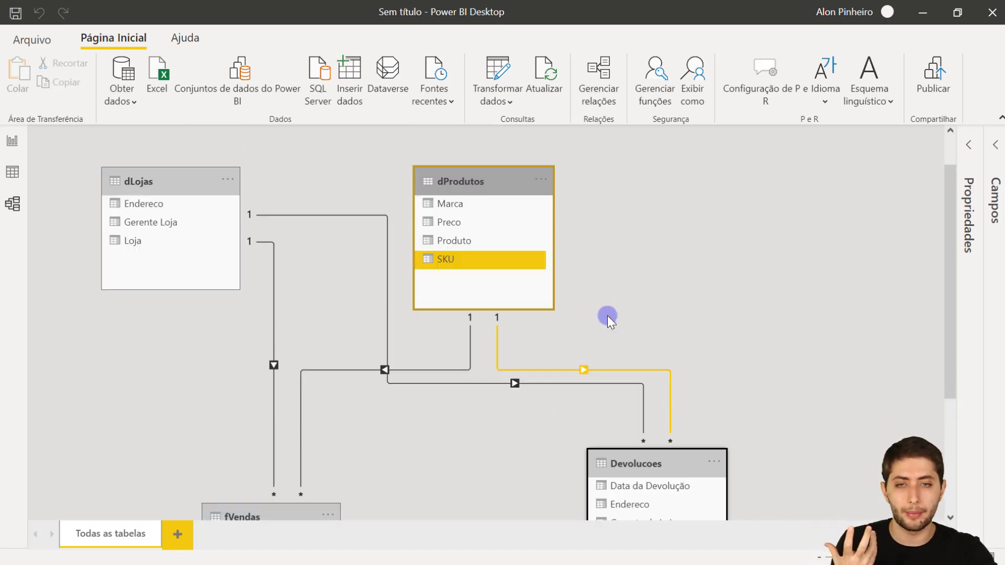
Step: Compare fVendas with Devolucoes in the model diagram and shift the Devolucoes table slightly within the lower row
{"action": "scroll", "coordinate": [605, 381], "scroll_direction": "down", "scroll_amount": 1}
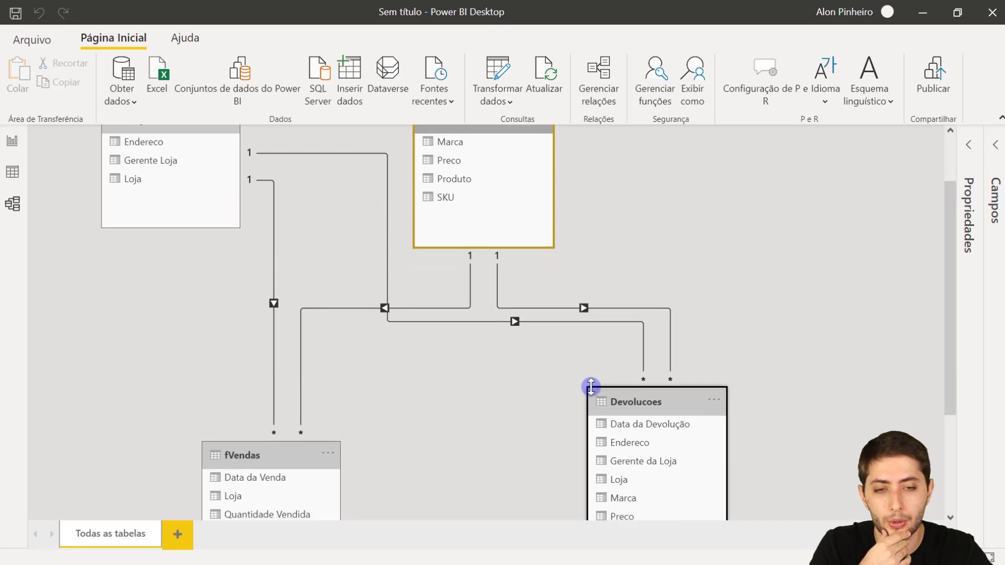
{"action": "scroll", "coordinate": [591, 387], "scroll_direction": "down", "scroll_amount": 1}
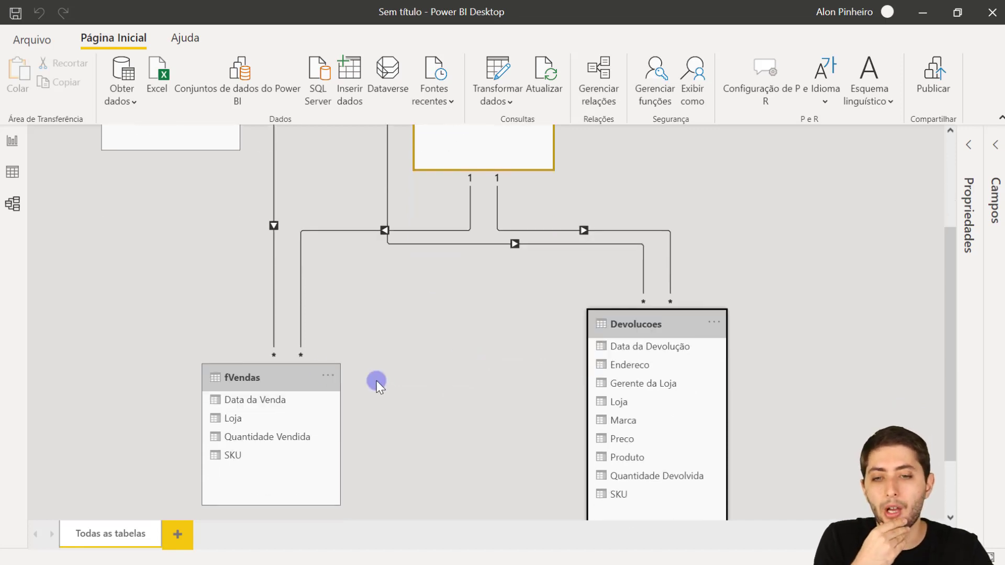
{"action": "left_click", "coordinate": [247, 377]}
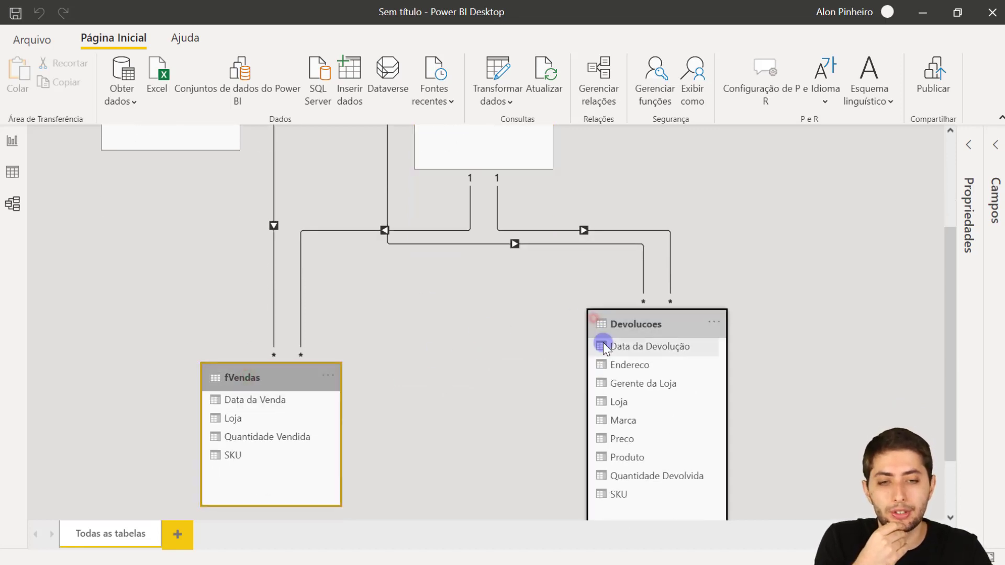
{"action": "left_click_drag", "start_coordinate": [620, 323], "coordinate": [614, 336]}
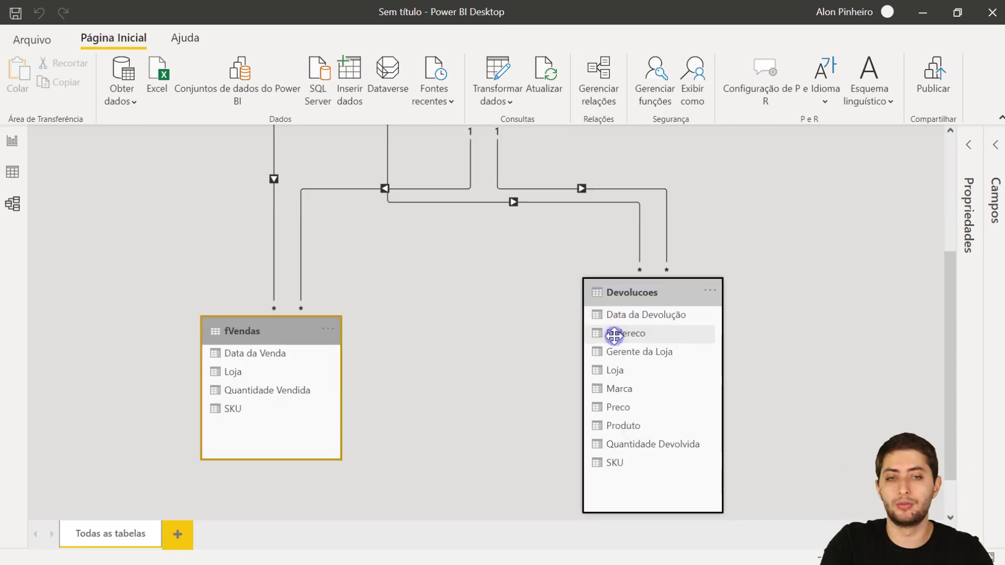
Step: View the Devolucoes table data, sort it by Data da Devolução in ascending order and highlight the Produto column
{"action": "left_click", "coordinate": [12, 172]}
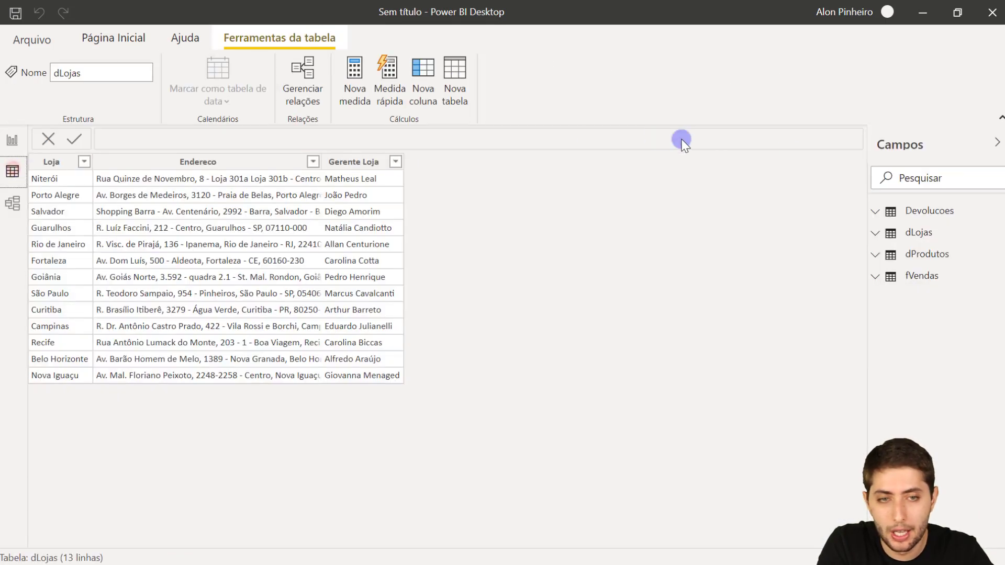
{"action": "left_click", "coordinate": [923, 216]}
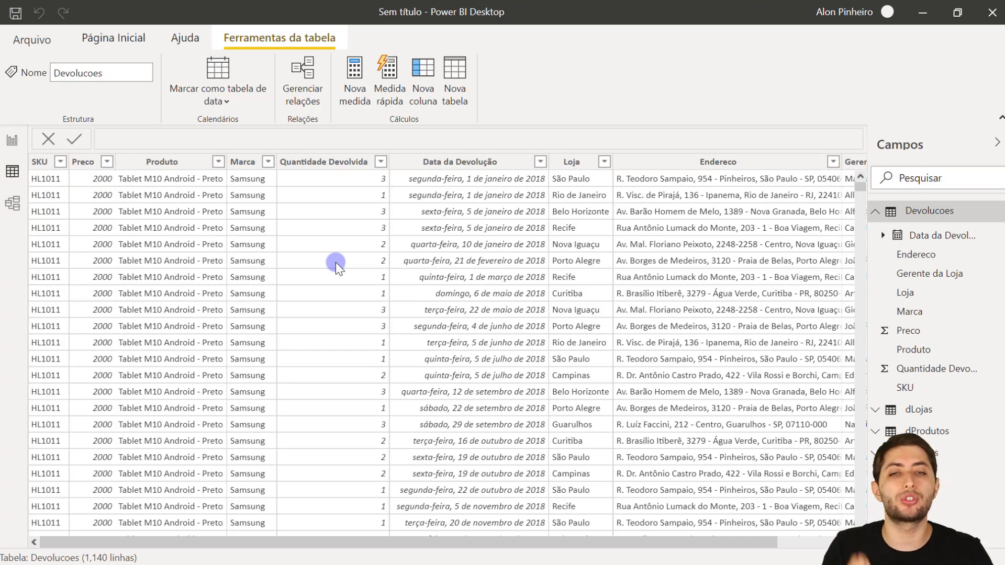
{"action": "left_click", "coordinate": [541, 163]}
{"action": "left_click", "coordinate": [541, 163]}
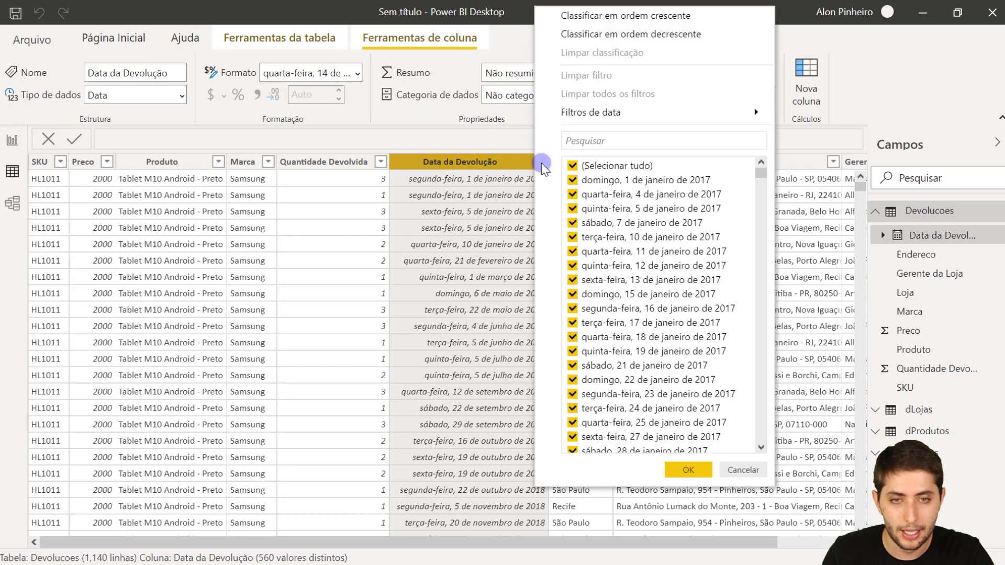
{"action": "left_click", "coordinate": [572, 16]}
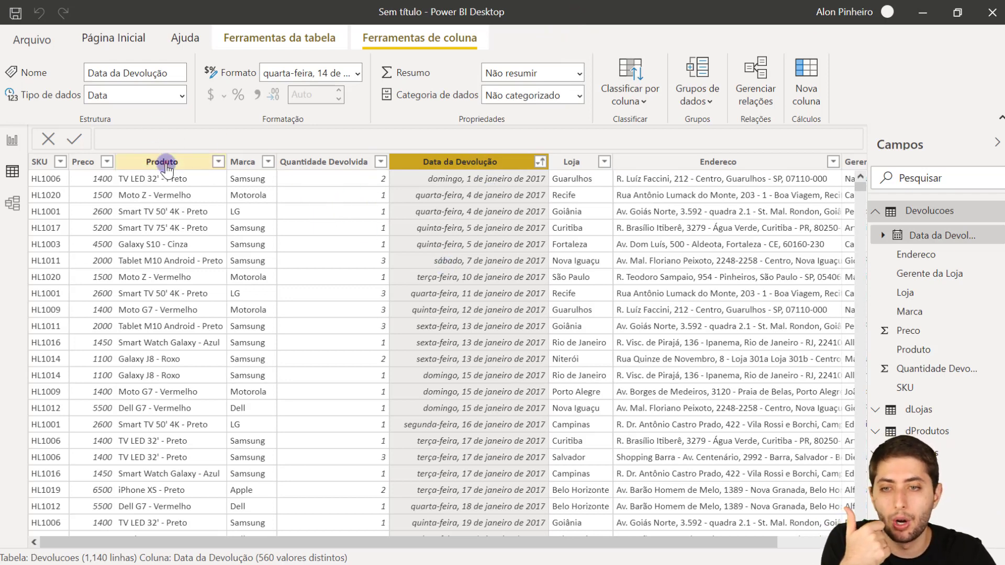
{"action": "left_click", "coordinate": [167, 169]}
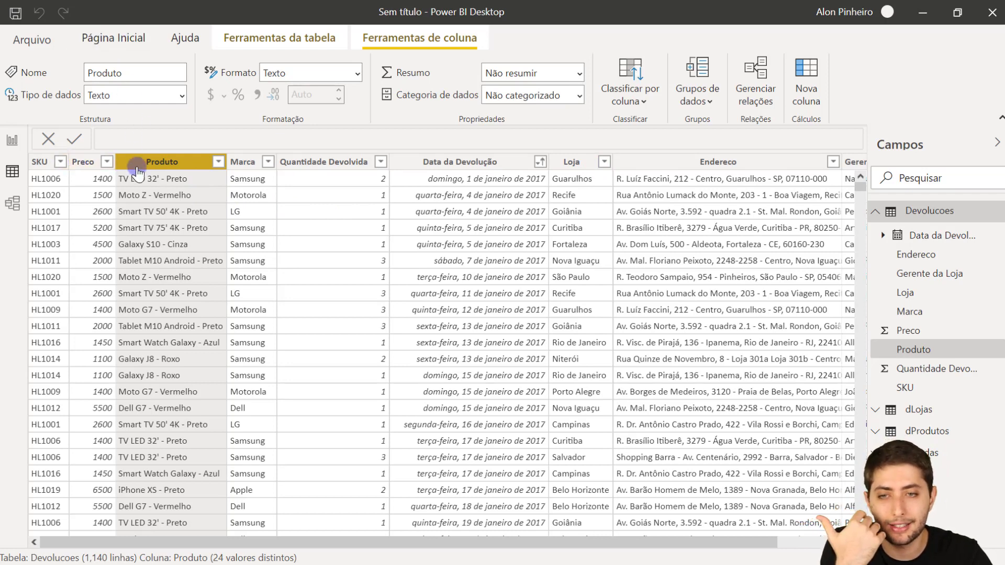
Step: Open the Power Query Editor and rename the Devolucoes query to fDevolucoes
{"action": "left_click", "coordinate": [104, 36]}
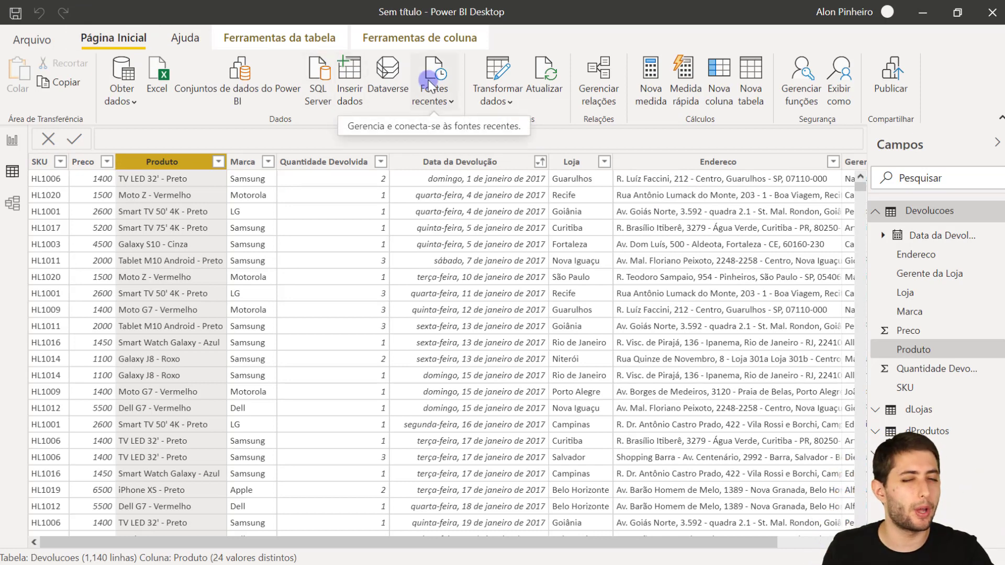
{"action": "left_click", "coordinate": [503, 62]}
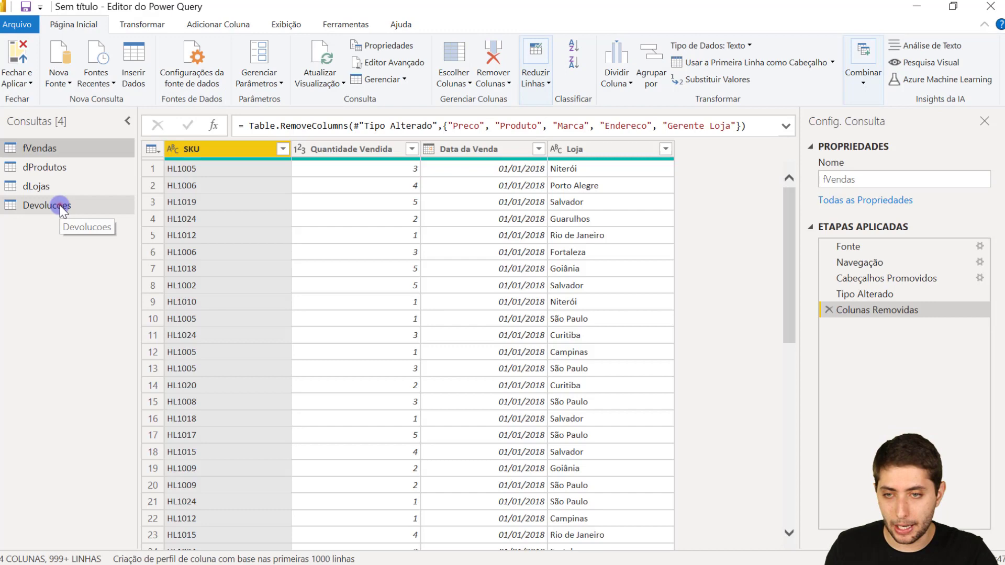
{"action": "left_click", "coordinate": [61, 206]}
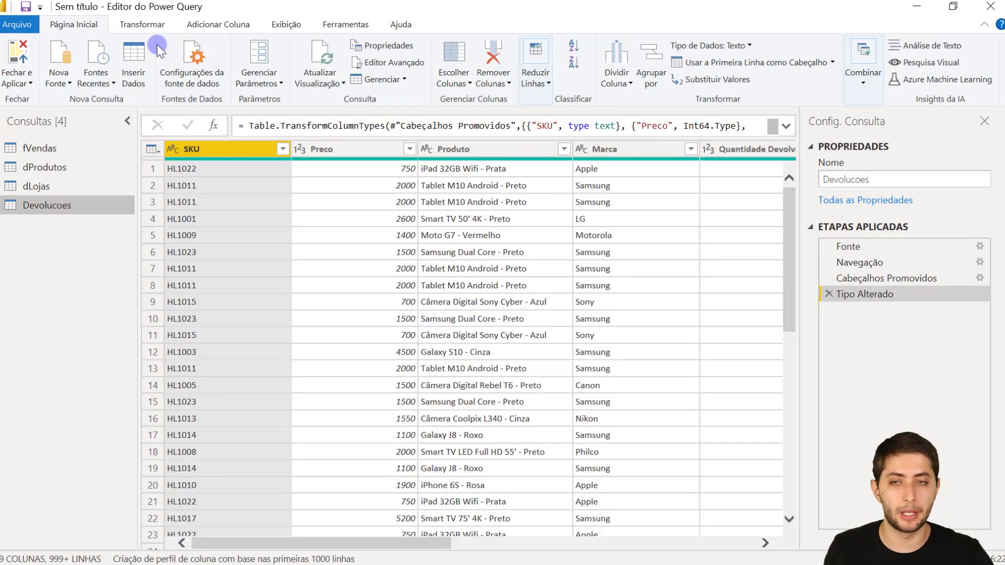
{"action": "double_click", "coordinate": [61, 207]}
{"action": "key", "text": "Home"}
{"action": "type", "text": "f"}
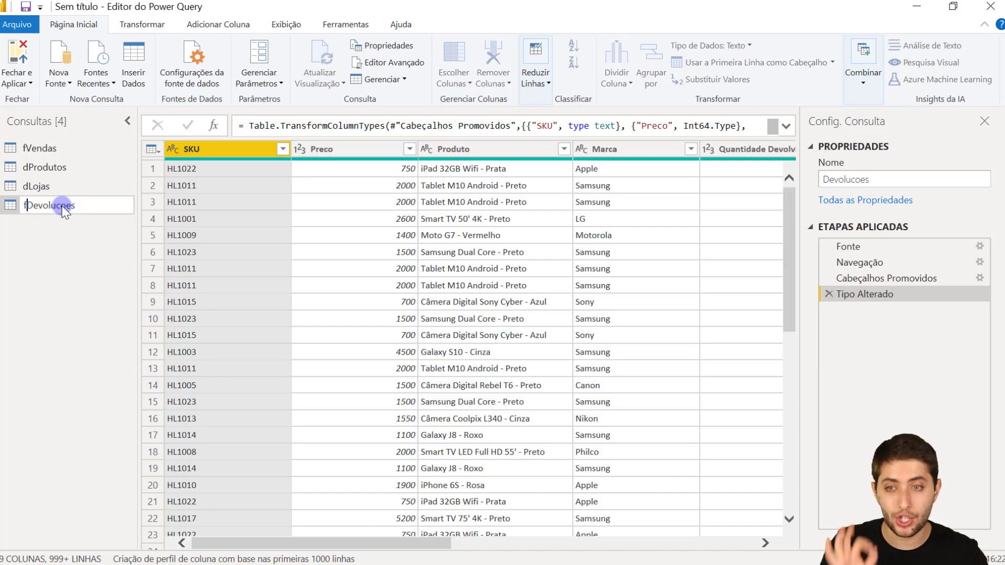
{"action": "key", "text": "Return"}
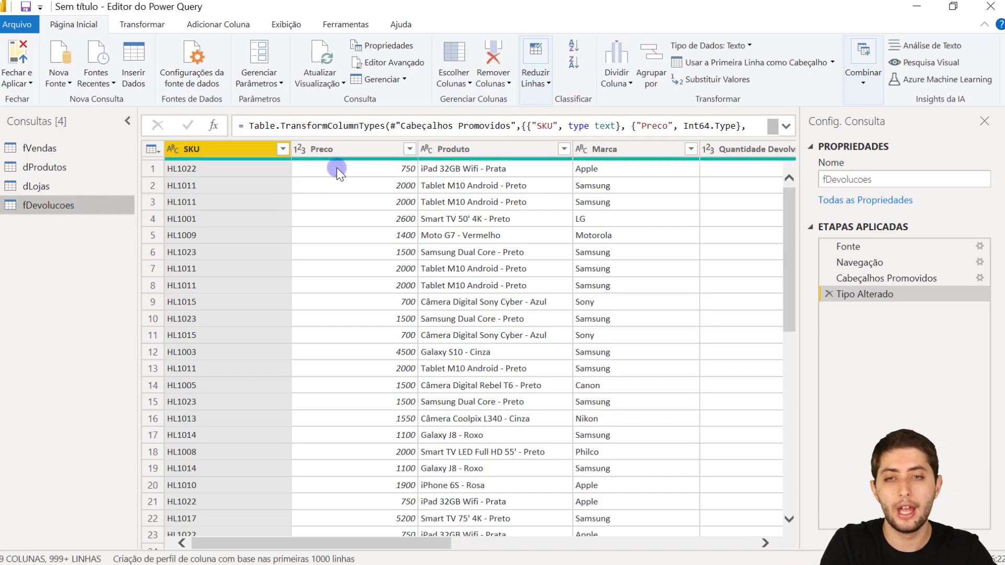
Step: Remove the product detail columns Preco, Produto and Marca from the fDevolucoes query
{"action": "left_click", "coordinate": [344, 149]}
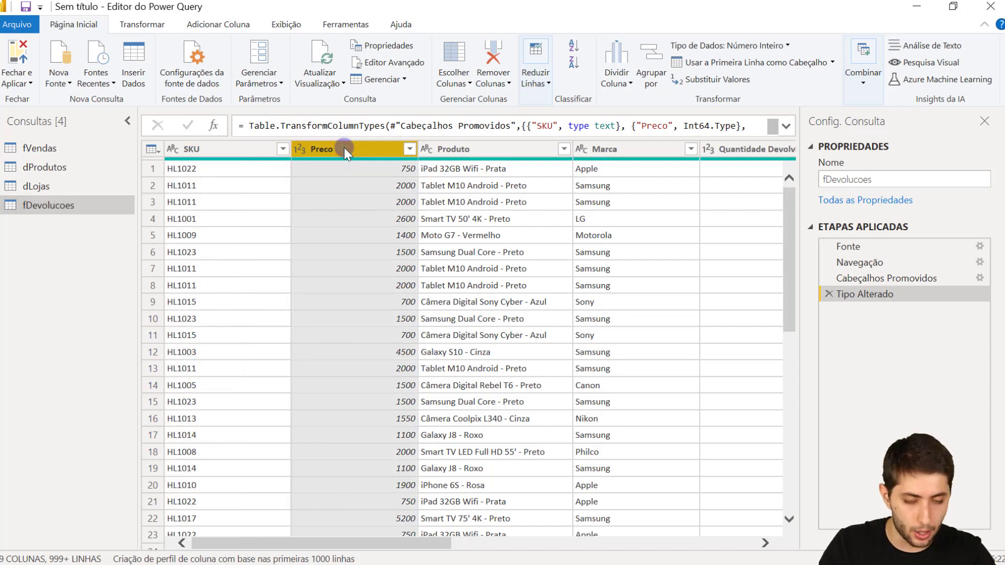
{"action": "key", "text": "Delete"}
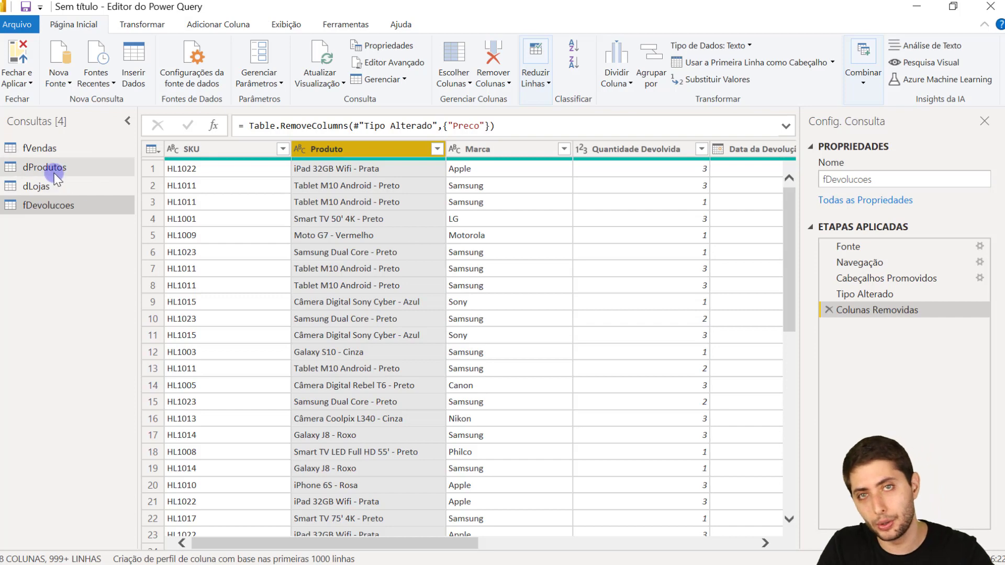
{"action": "key", "text": "Delete"}
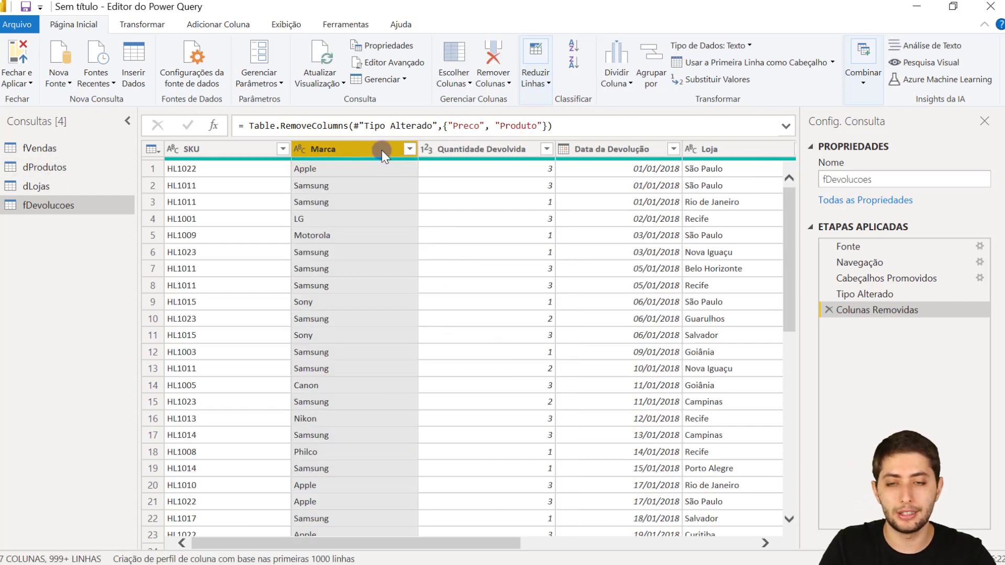
{"action": "key", "text": "Delete"}
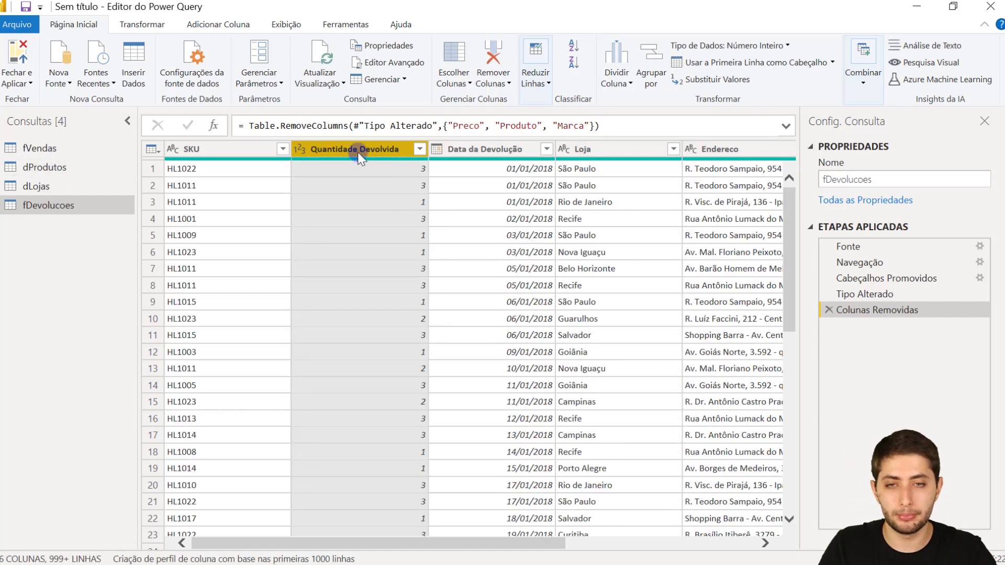
Step: Keep Data da Devolução and Loja, and remove the store detail columns Endereco and Gerente da Loja from fDevolucoes
{"action": "left_click", "coordinate": [469, 150]}
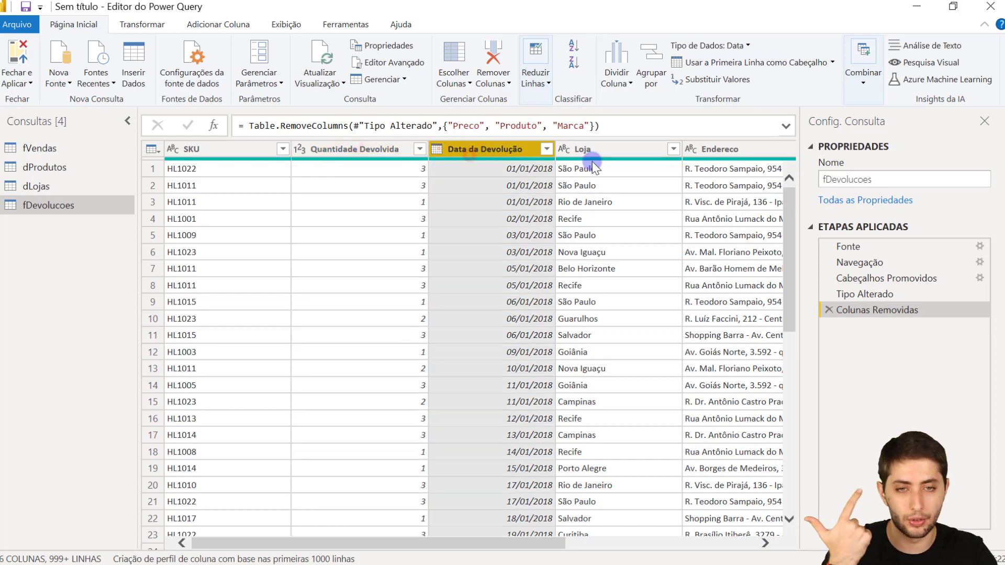
{"action": "left_click", "coordinate": [608, 152]}
{"action": "scroll", "coordinate": [518, 545], "scroll_direction": "right", "scroll_amount": 5}
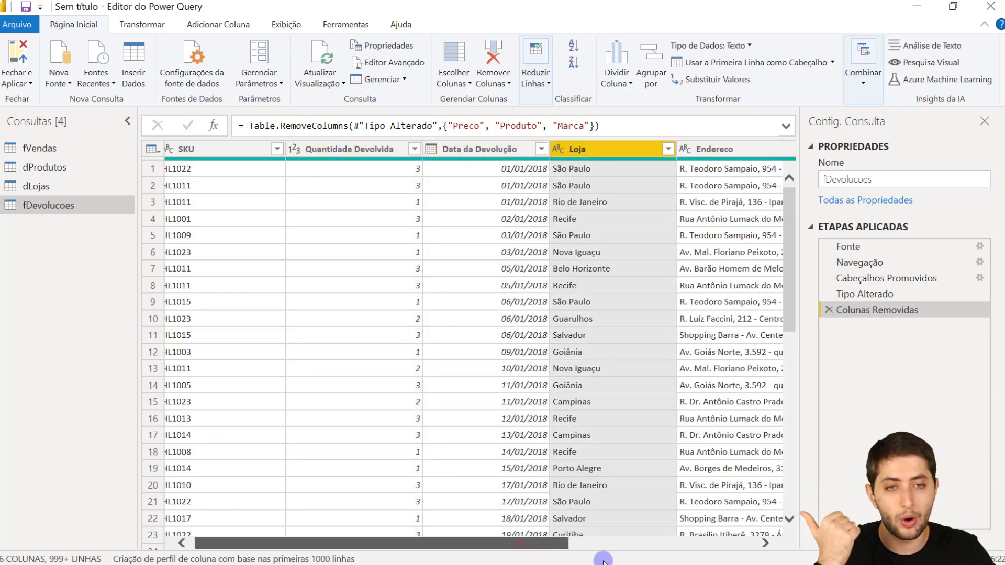
{"action": "left_click", "coordinate": [589, 153]}
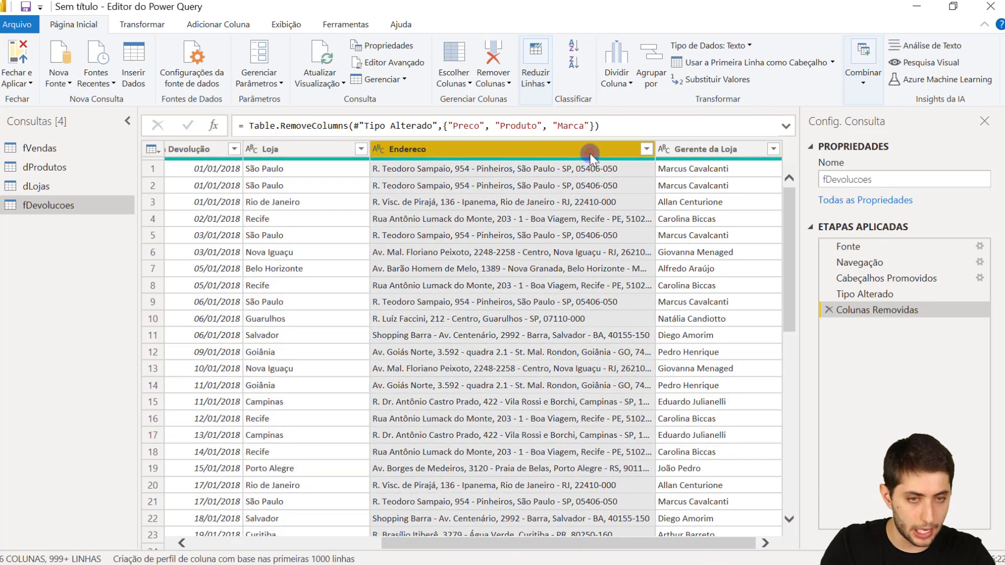
{"action": "key", "text": "Delete"}
{"action": "left_click", "coordinate": [706, 144]}
{"action": "key", "text": "Delete"}
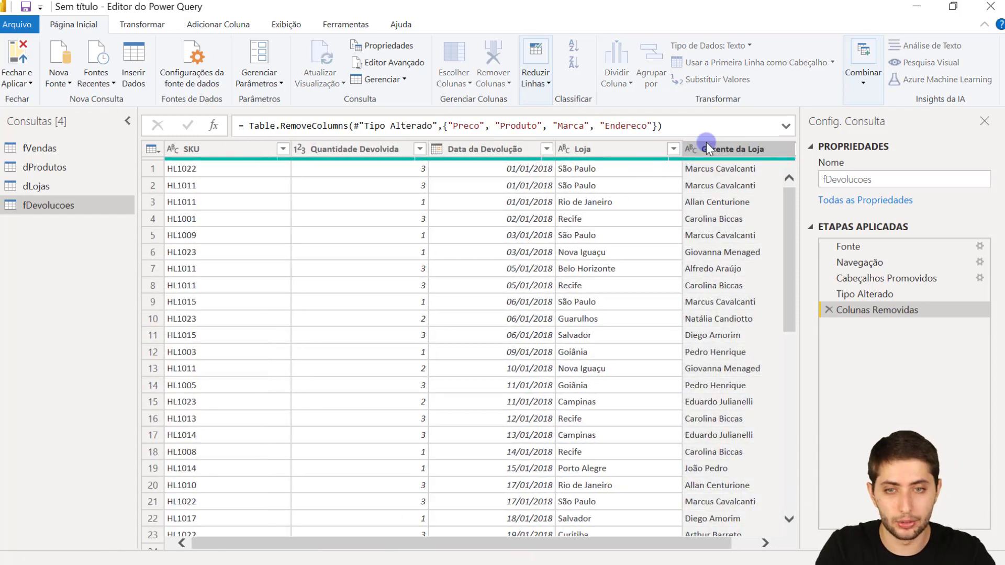
Step: Review the remaining fDevolucoes columns from SKU to Loja, and apply the query changes to the model
{"action": "left_click", "coordinate": [205, 149]}
{"action": "left_click", "coordinate": [344, 153]}
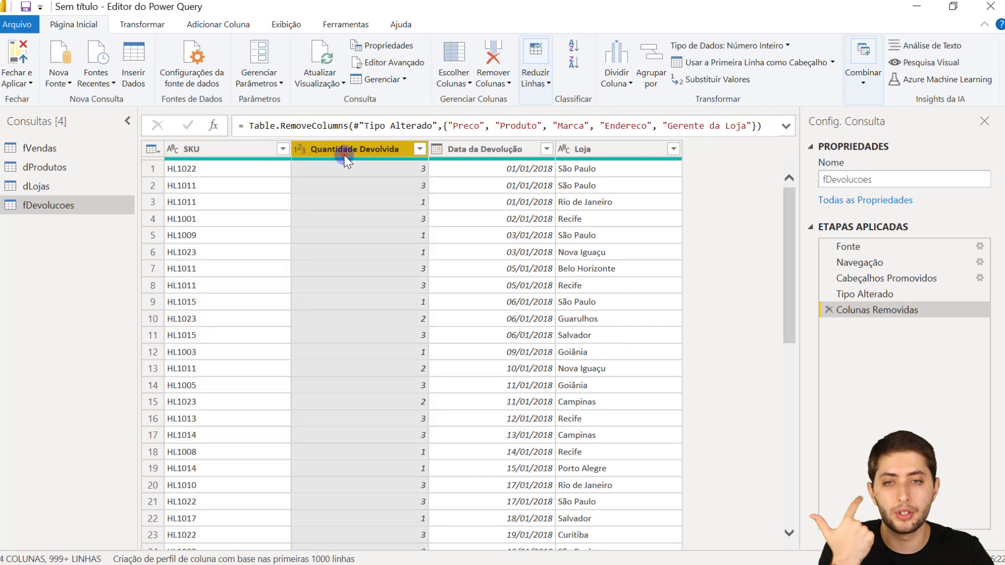
{"action": "left_click", "coordinate": [485, 147]}
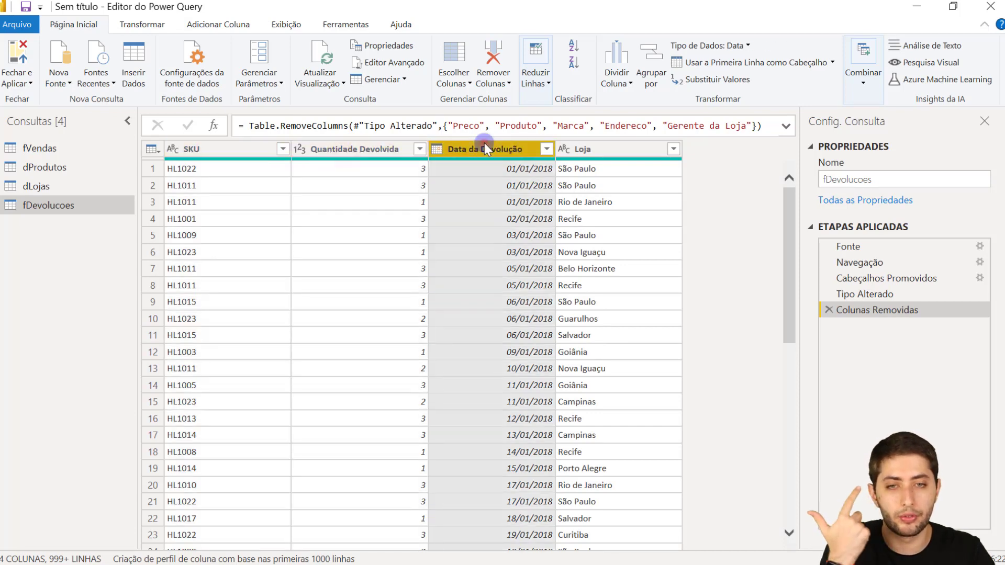
{"action": "left_click", "coordinate": [603, 149]}
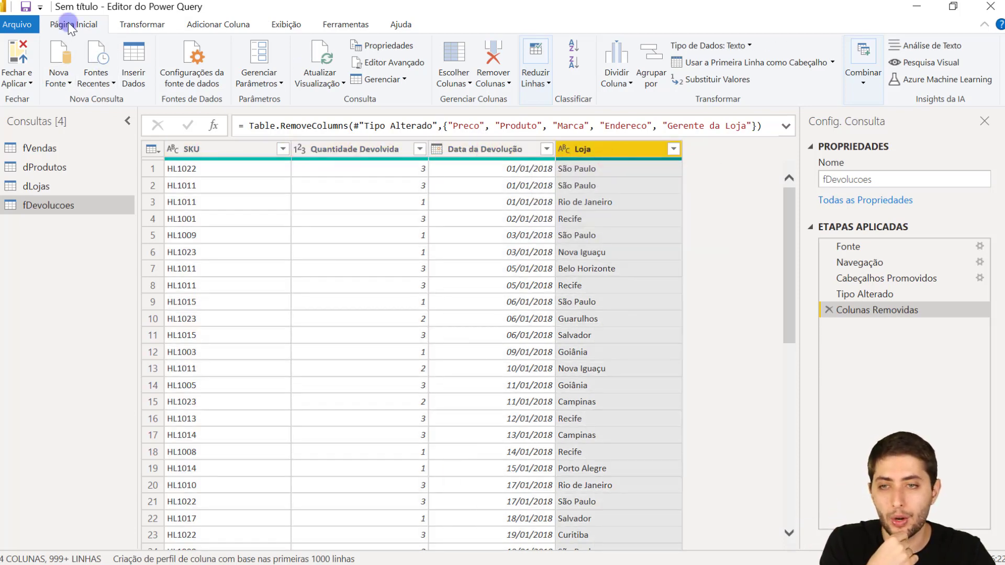
{"action": "left_click", "coordinate": [29, 58]}
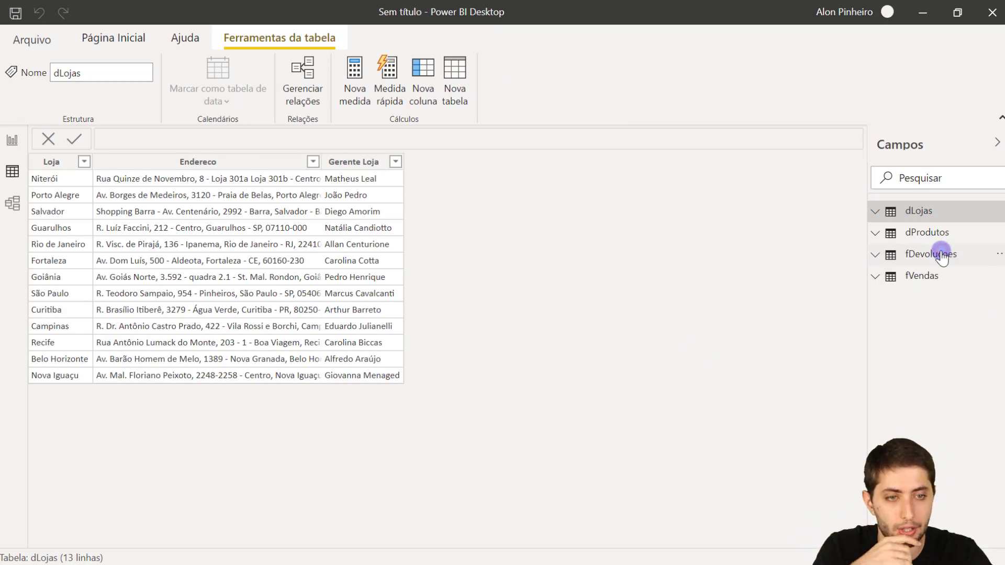
Step: Check fDevolucoes in the data and model views, and compare it with the SKU, Data da Venda and Quantidade Vendida columns of fVendas
{"action": "left_click", "coordinate": [937, 254]}
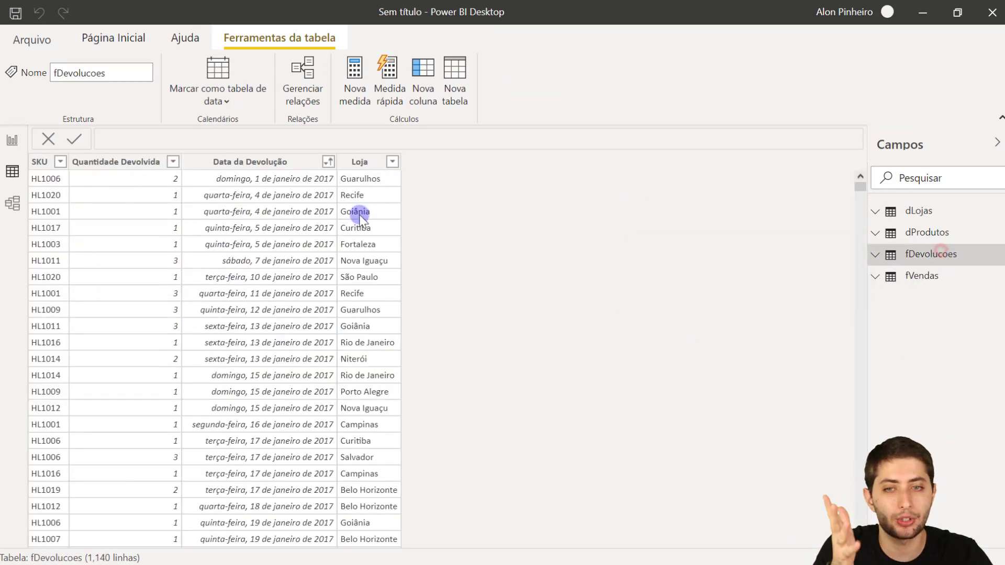
{"action": "left_click", "coordinate": [12, 203]}
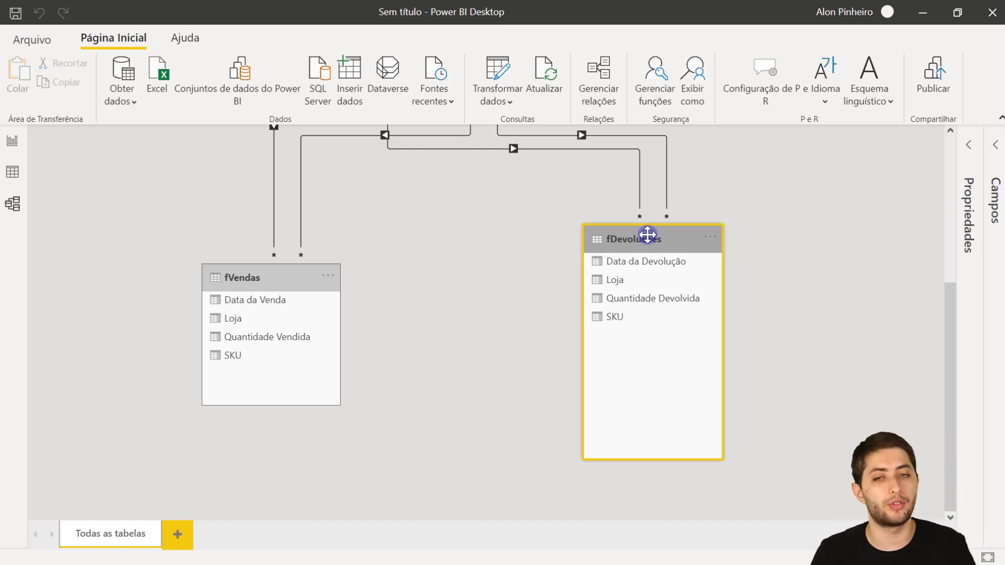
{"action": "left_click", "coordinate": [12, 172]}
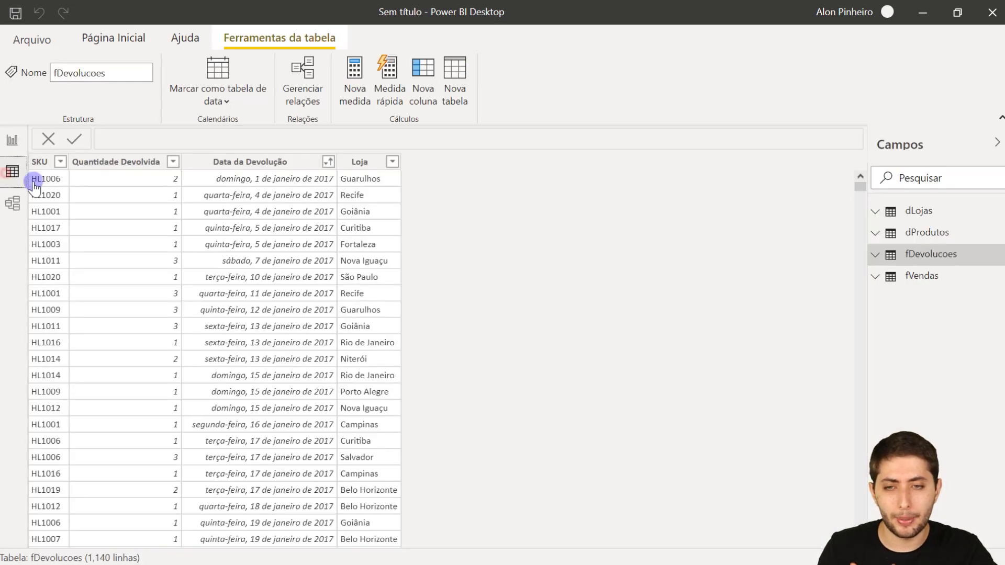
{"action": "left_click", "coordinate": [919, 277]}
{"action": "left_click", "coordinate": [919, 277]}
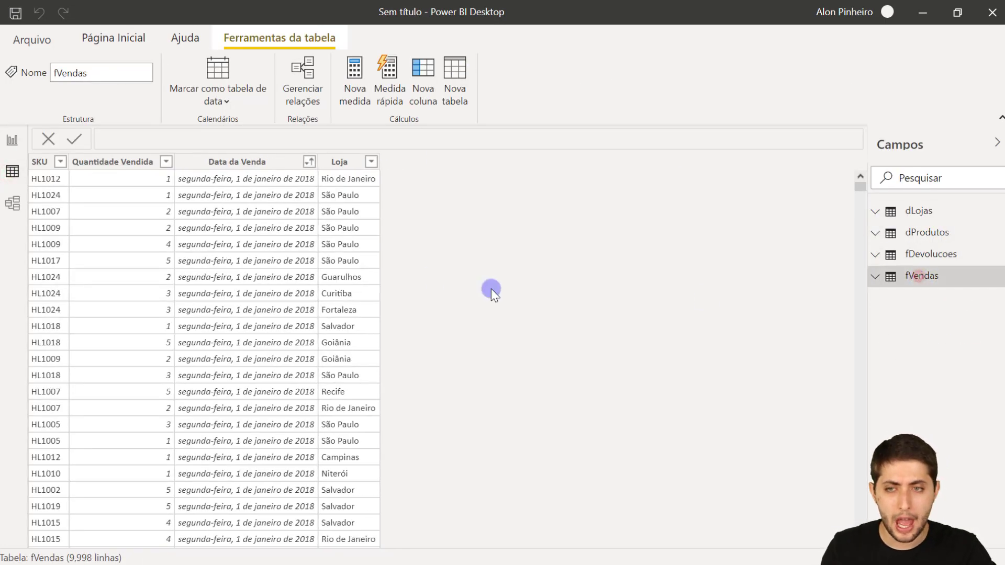
{"action": "left_click", "coordinate": [40, 162]}
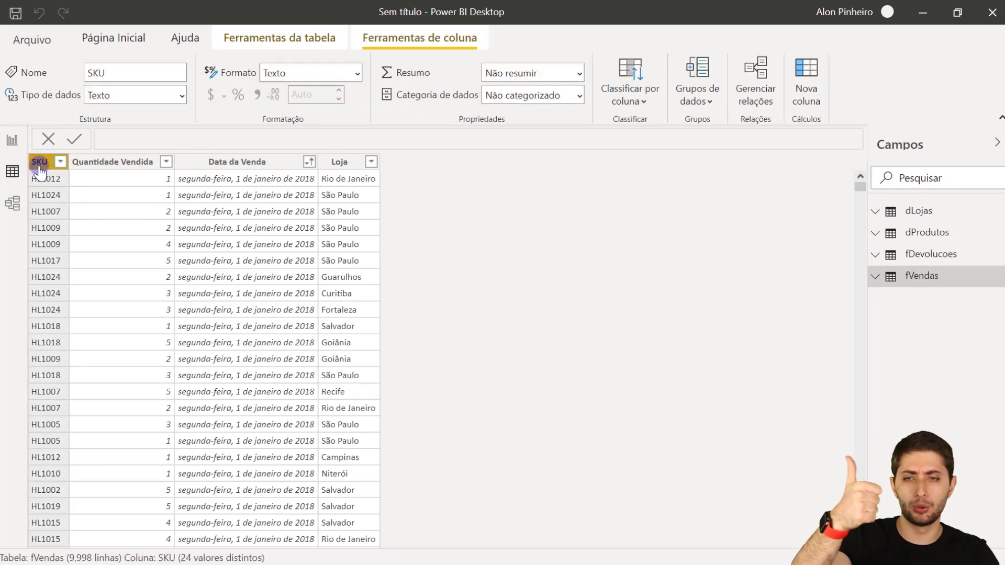
{"action": "left_click", "coordinate": [227, 163]}
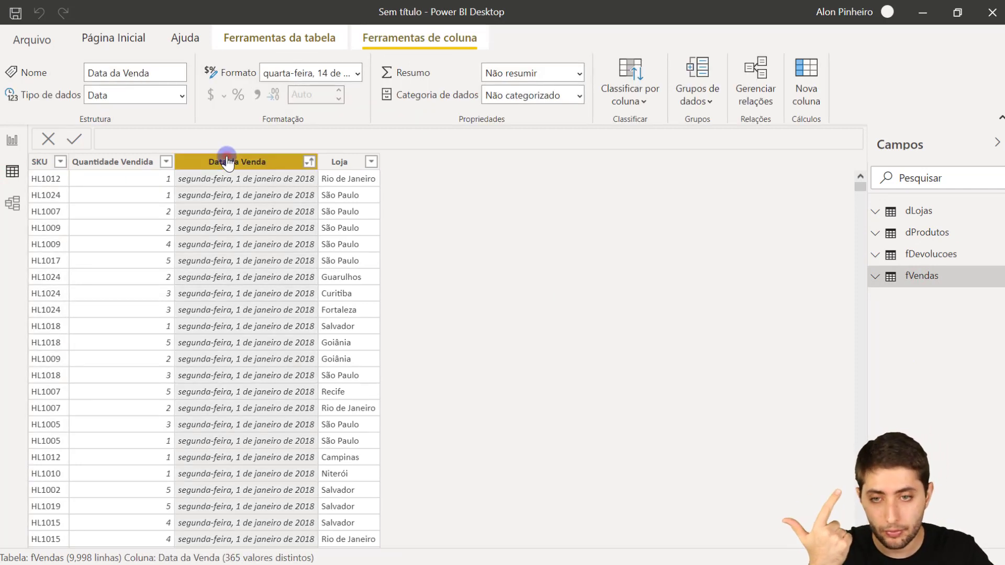
{"action": "left_click", "coordinate": [145, 168]}
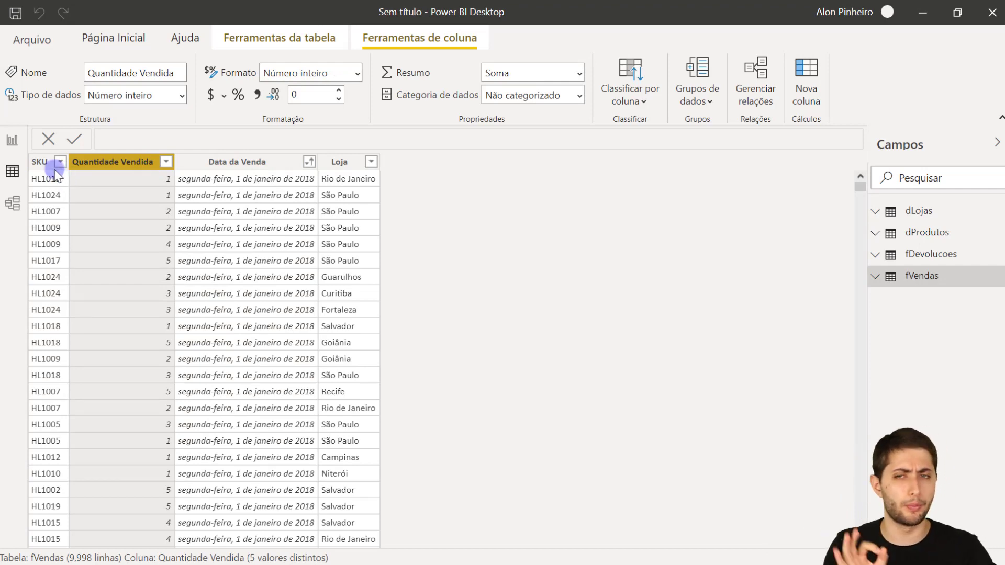
Step: Add an empty matrix visual to report page Página 1
{"action": "left_click", "coordinate": [11, 141]}
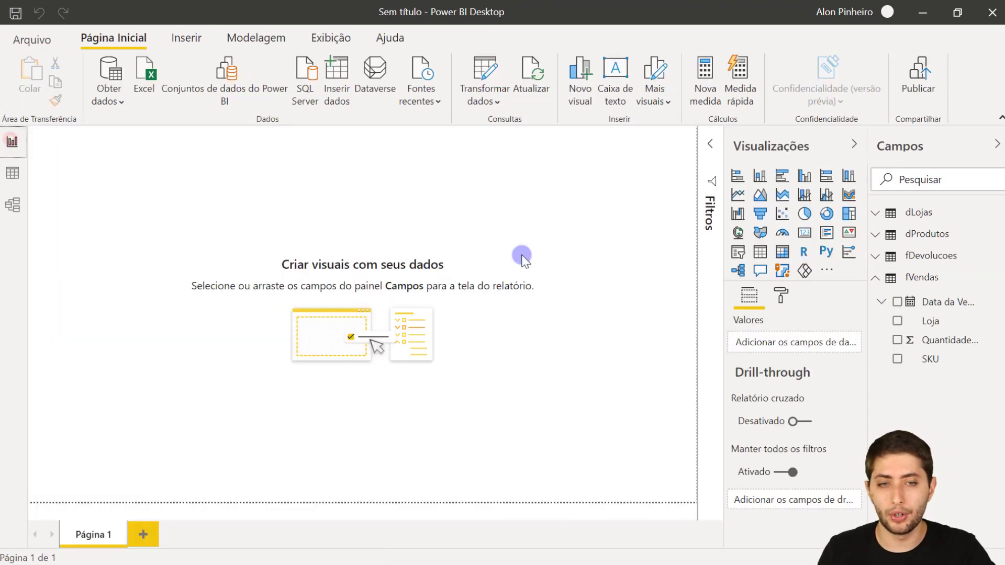
{"action": "left_click", "coordinate": [782, 253]}
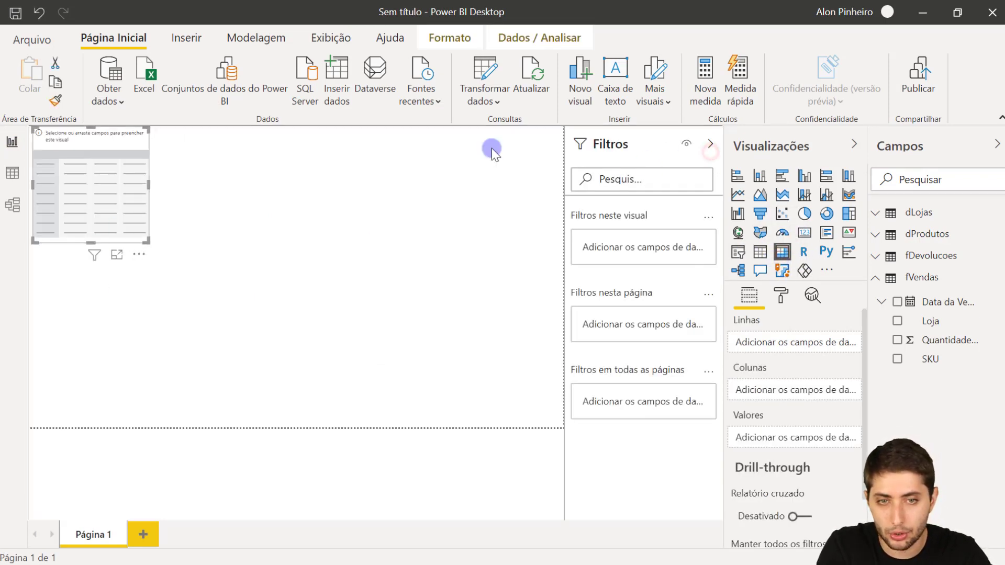
Step: Hide the filters area, and move the empty matrix further into Página 1 and enlarge it
{"action": "left_click", "coordinate": [703, 151]}
{"action": "left_click_drag", "start_coordinate": [139, 222], "coordinate": [262, 279]}
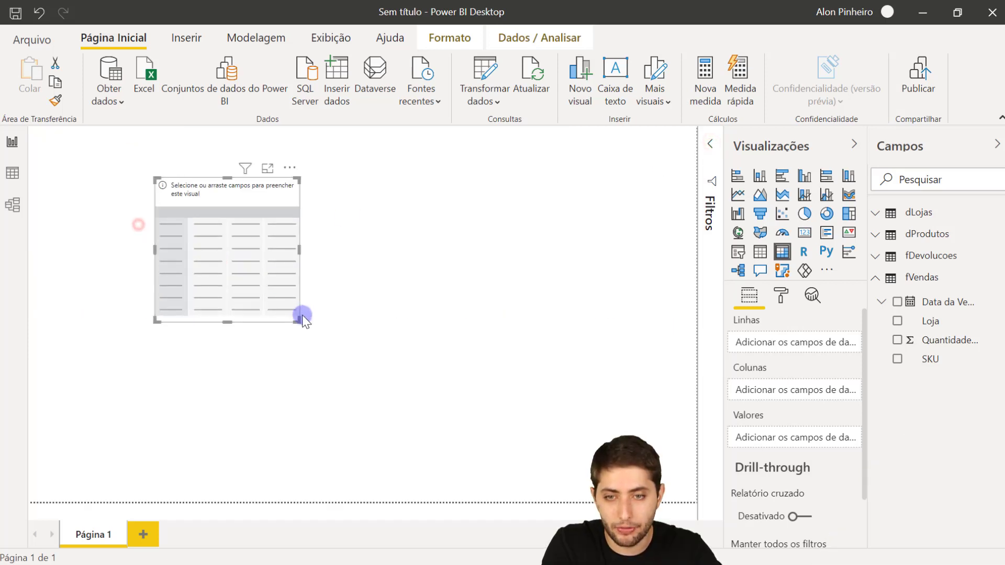
{"action": "left_click_drag", "start_coordinate": [296, 321], "coordinate": [430, 400]}
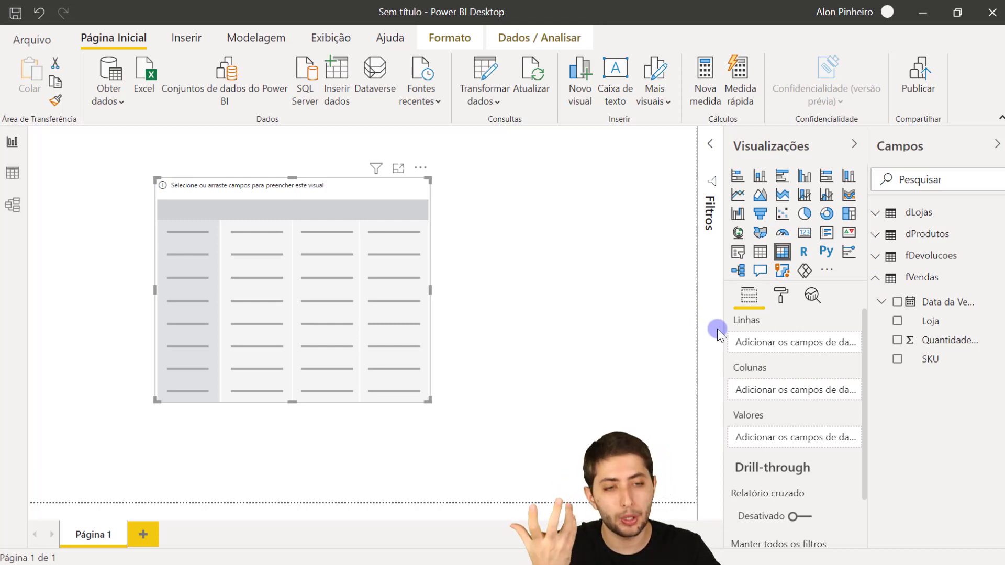
Step: Fill the matrix with SKU from fVendas as rows and Quantidade Vendida as values, and enlarge it to fit more rows
{"action": "left_click_drag", "start_coordinate": [955, 357], "coordinate": [823, 341]}
{"action": "left_click_drag", "start_coordinate": [950, 340], "coordinate": [805, 442]}
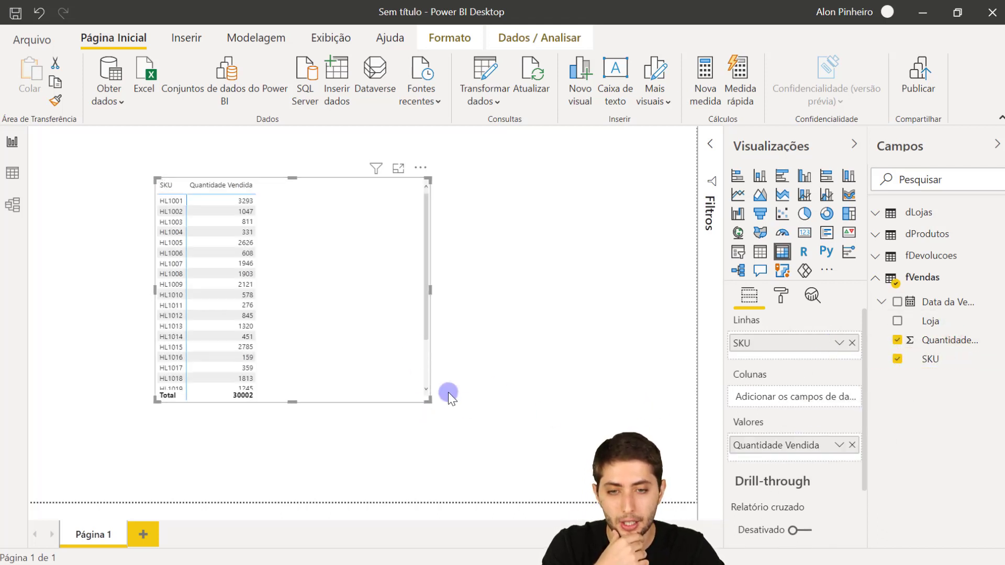
{"action": "left_click_drag", "start_coordinate": [428, 401], "coordinate": [467, 487]}
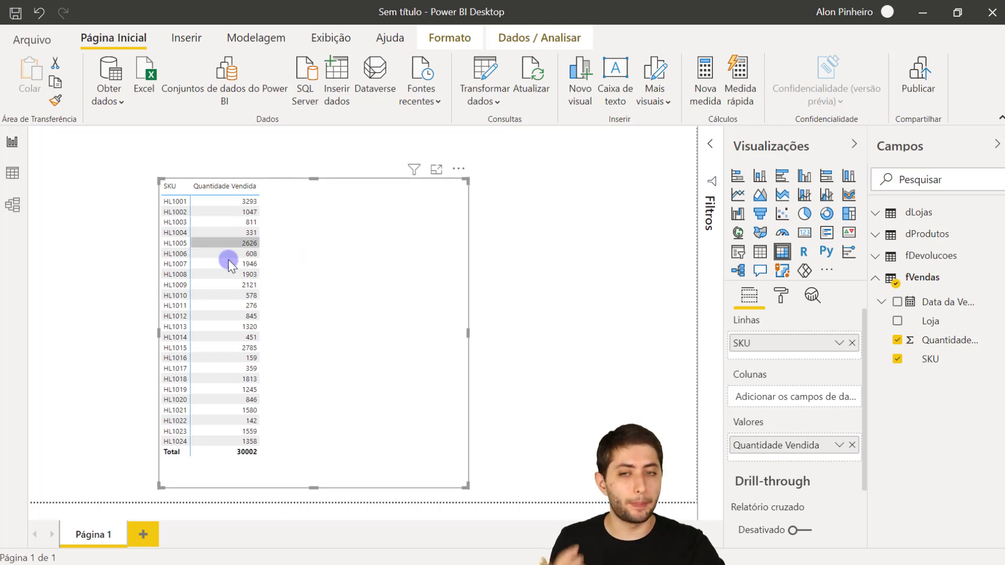
Step: Set the matrix grid's text size to 20 pt and extend the visual towards the page's upper edge
{"action": "left_click", "coordinate": [780, 296]}
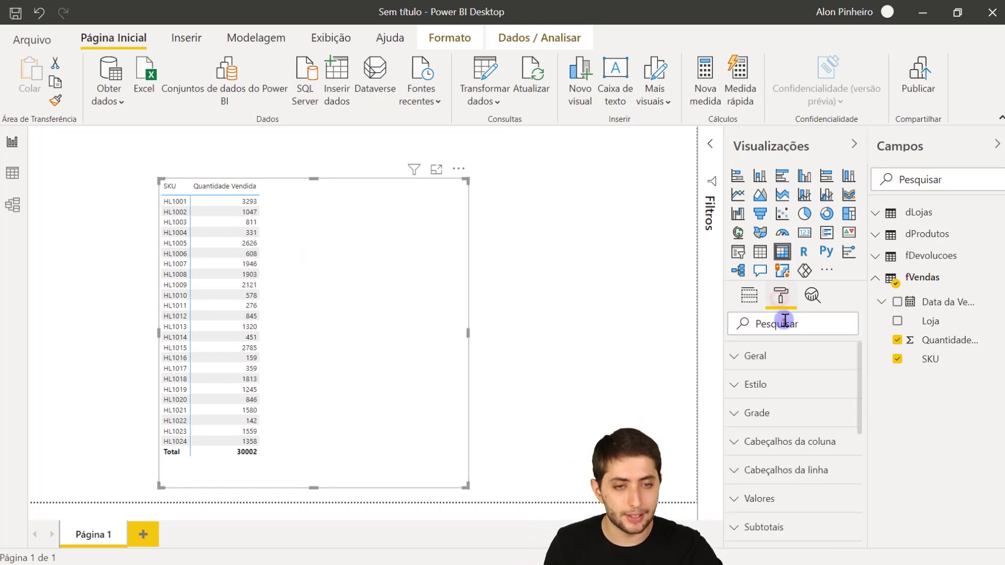
{"action": "left_click", "coordinate": [785, 319]}
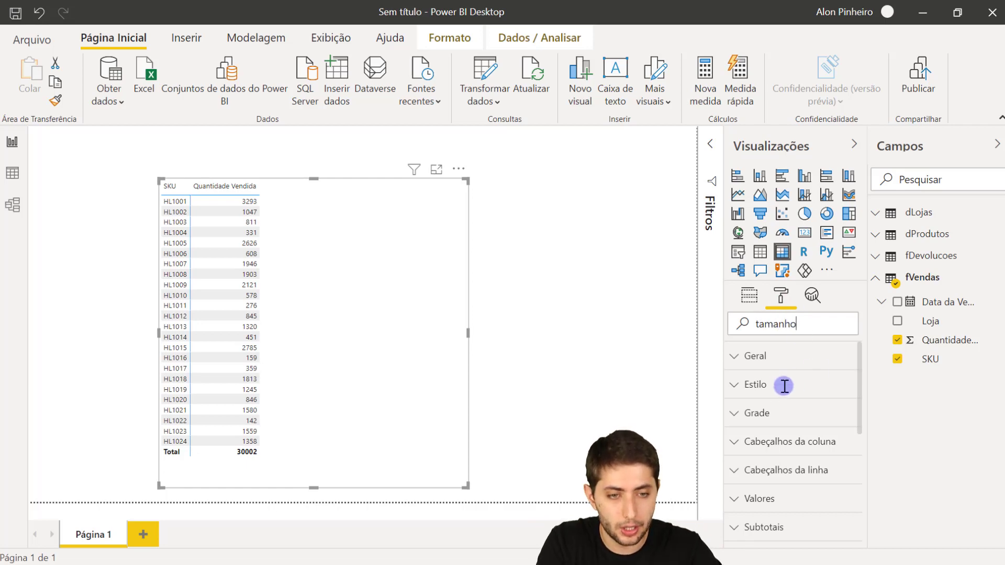
{"action": "double_click", "coordinate": [753, 407]}
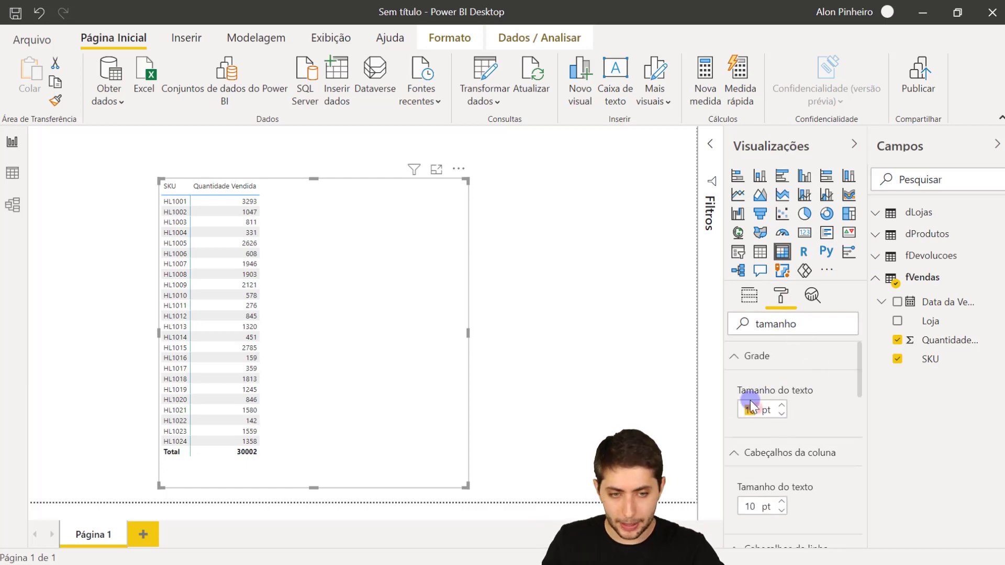
{"action": "type", "text": "20"}
{"action": "key", "text": "Return"}
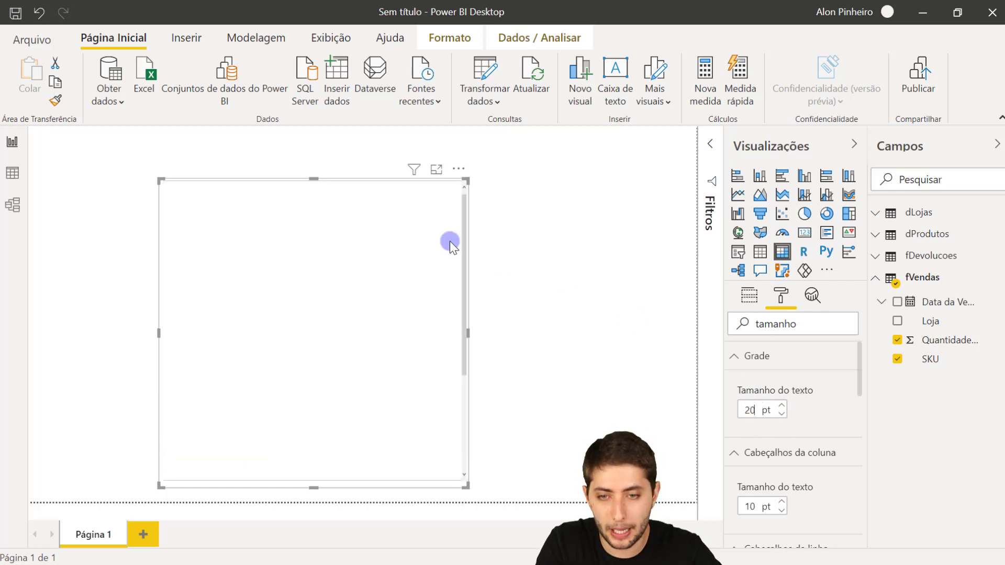
{"action": "left_click_drag", "start_coordinate": [468, 185], "coordinate": [477, 142]}
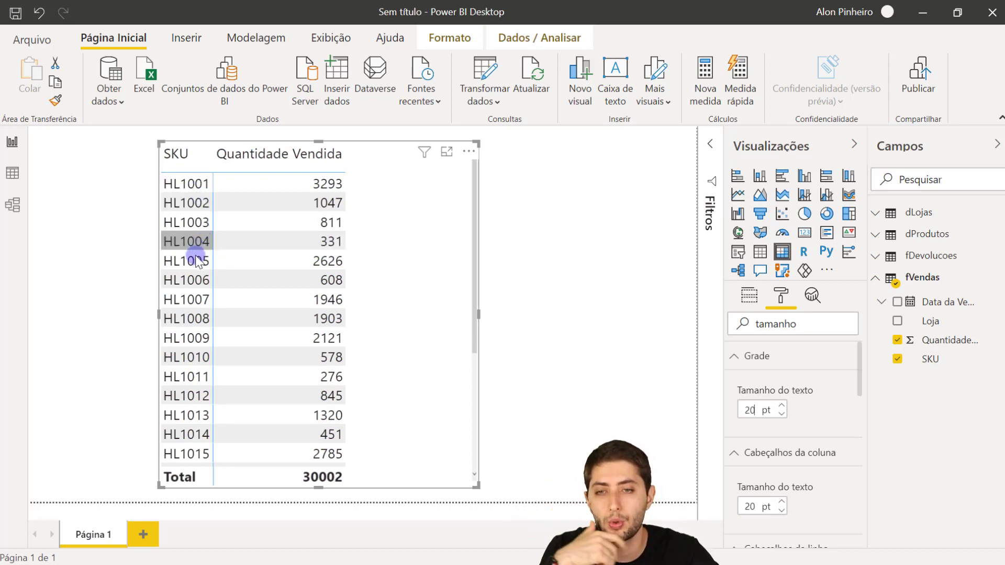
{"action": "scroll", "coordinate": [196, 262], "scroll_direction": "down", "scroll_amount": 3}
{"action": "scroll", "coordinate": [196, 262], "scroll_direction": "up", "scroll_amount": 3}
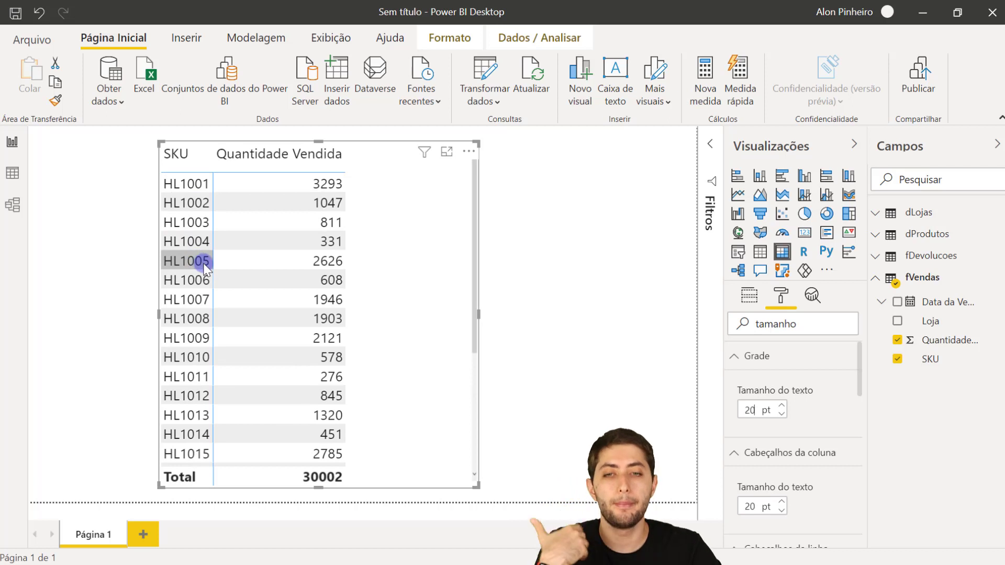
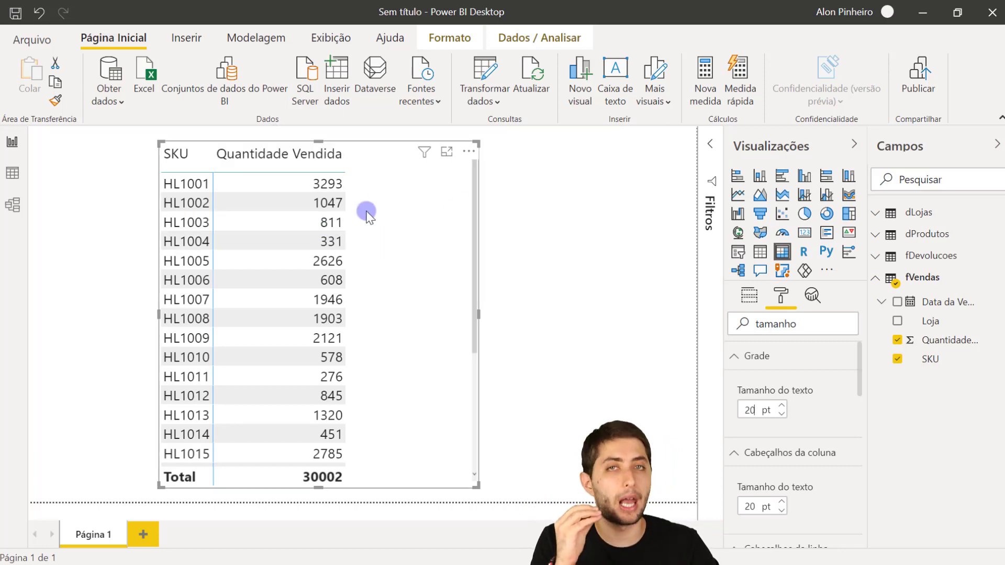
Step: Examine the model diagram, from the dimension tables dLojas and dProdutos to the fact tables fVendas and fDevolucoes
{"action": "left_click", "coordinate": [14, 204]}
{"action": "scroll", "coordinate": [424, 267], "scroll_direction": "up", "scroll_amount": 5}
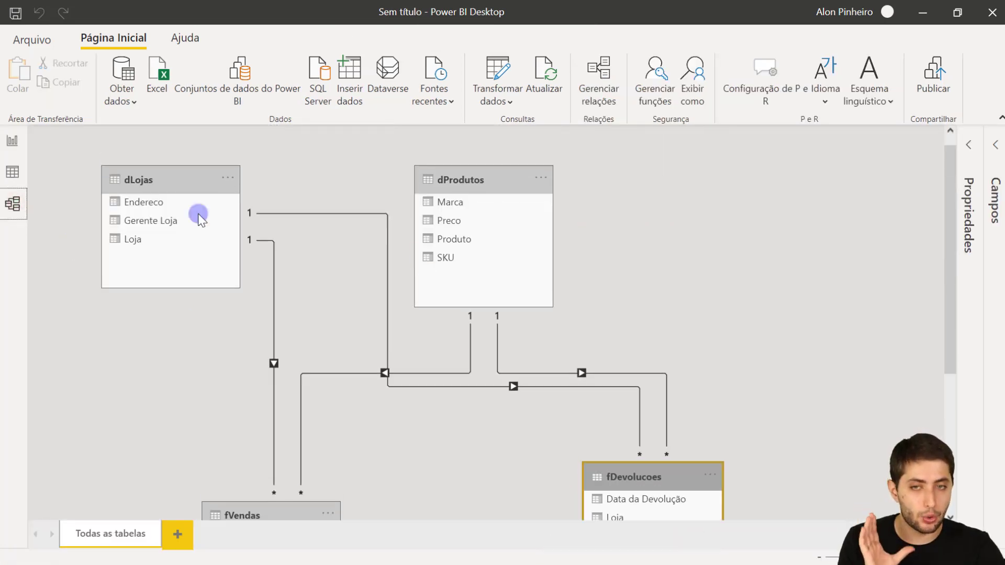
{"action": "left_click", "coordinate": [149, 184]}
{"action": "left_click", "coordinate": [431, 179]}
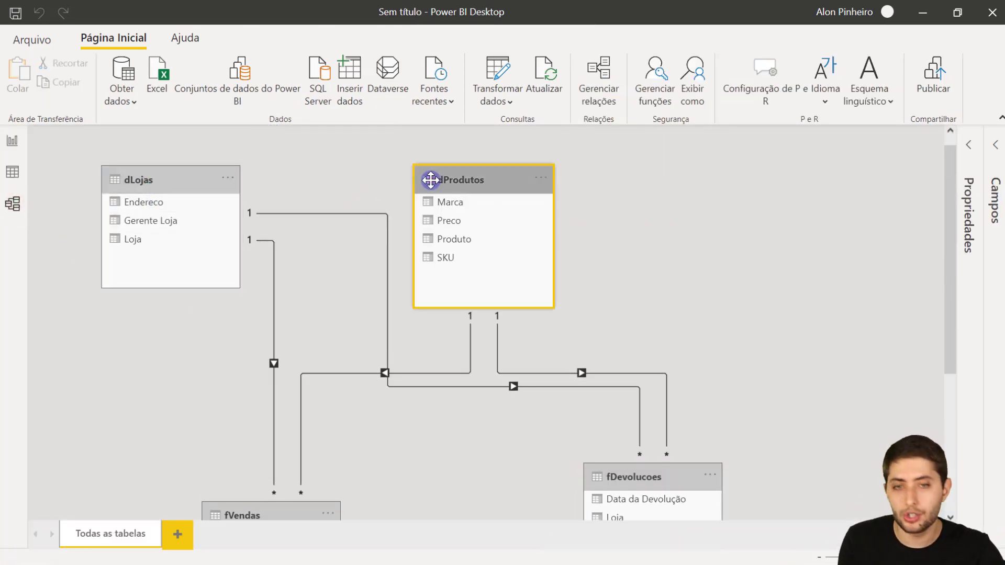
{"action": "scroll", "coordinate": [429, 220], "scroll_direction": "down", "scroll_amount": 5}
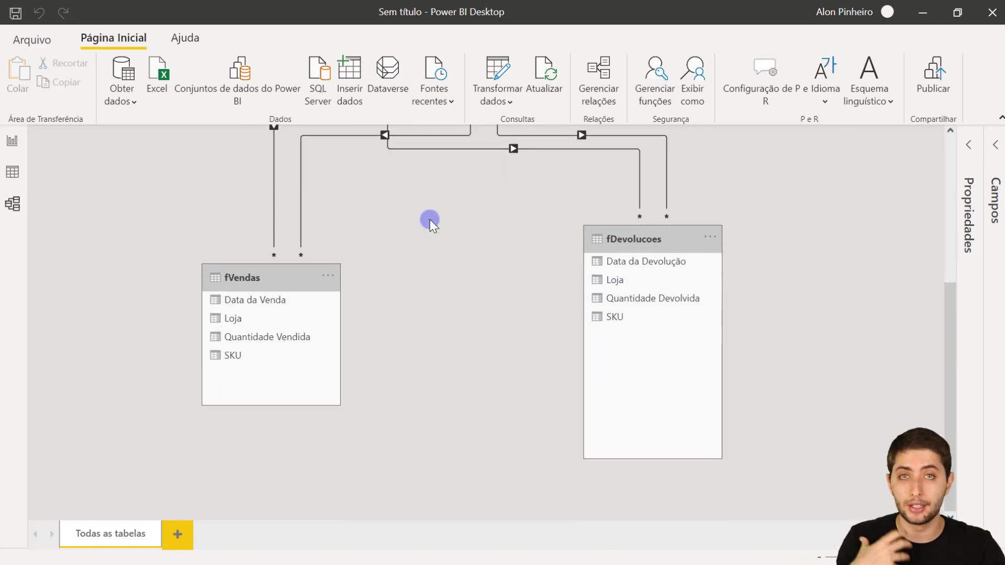
{"action": "left_click", "coordinate": [252, 280]}
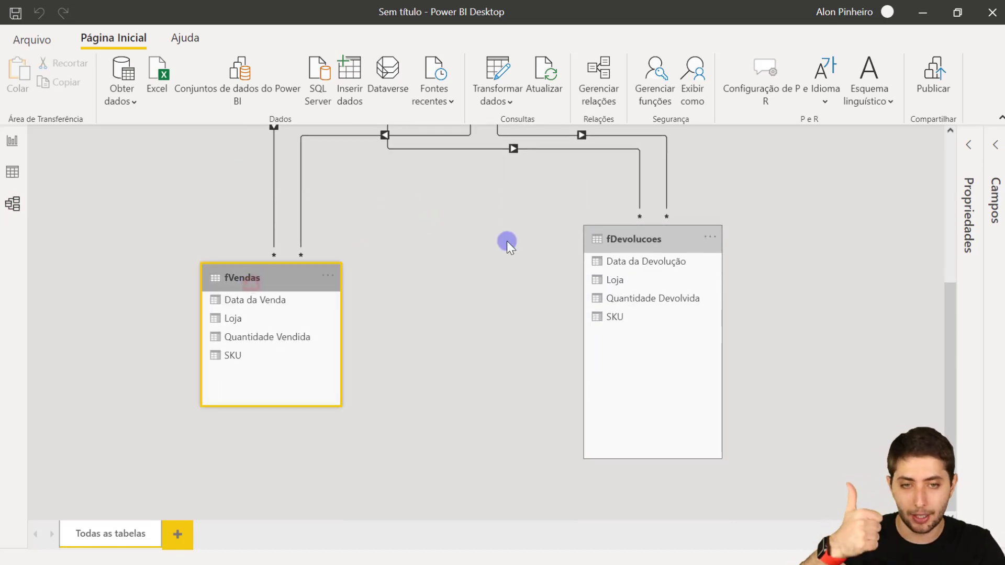
{"action": "left_click", "coordinate": [622, 236]}
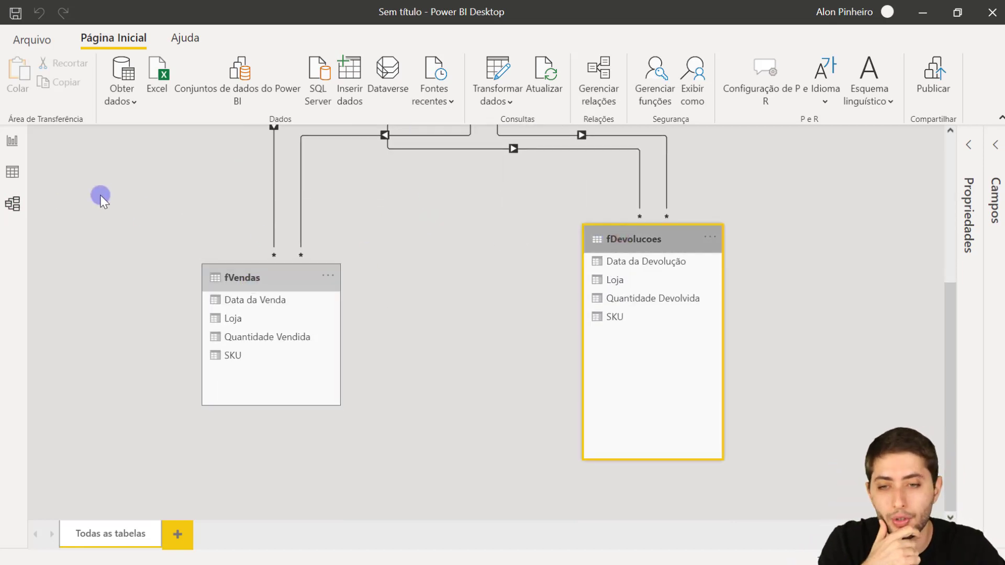
Step: Inspect the SKU and Quantidade Vendida columns in the fVendas data, and return to the report page
{"action": "left_click", "coordinate": [21, 169]}
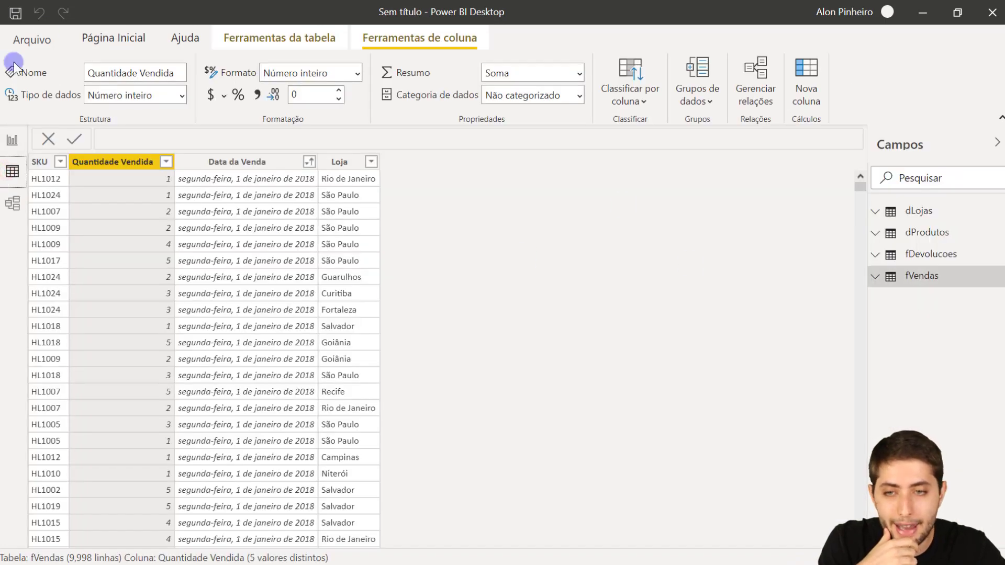
{"action": "left_click", "coordinate": [42, 162]}
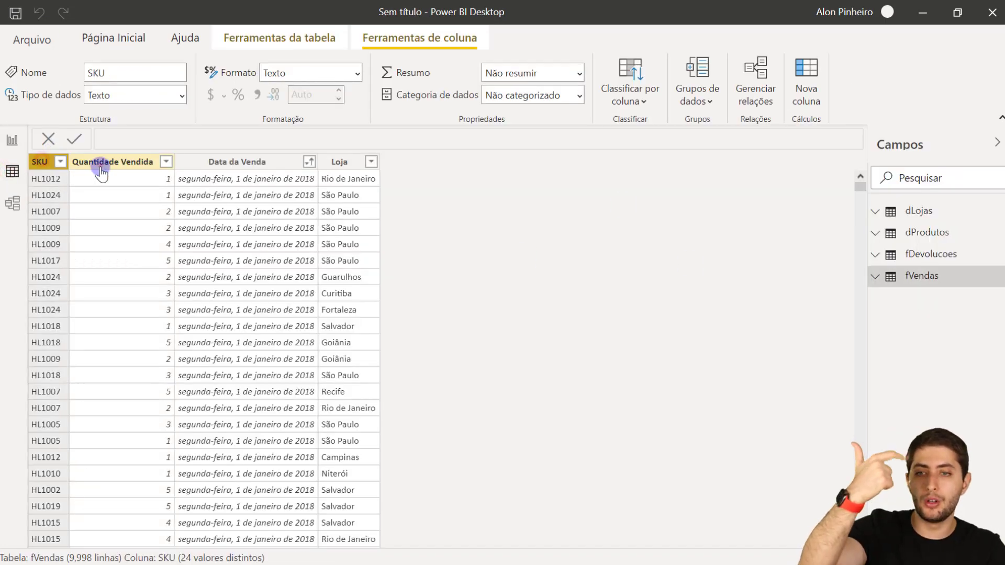
{"action": "left_click", "coordinate": [93, 164]}
{"action": "left_click", "coordinate": [12, 140]}
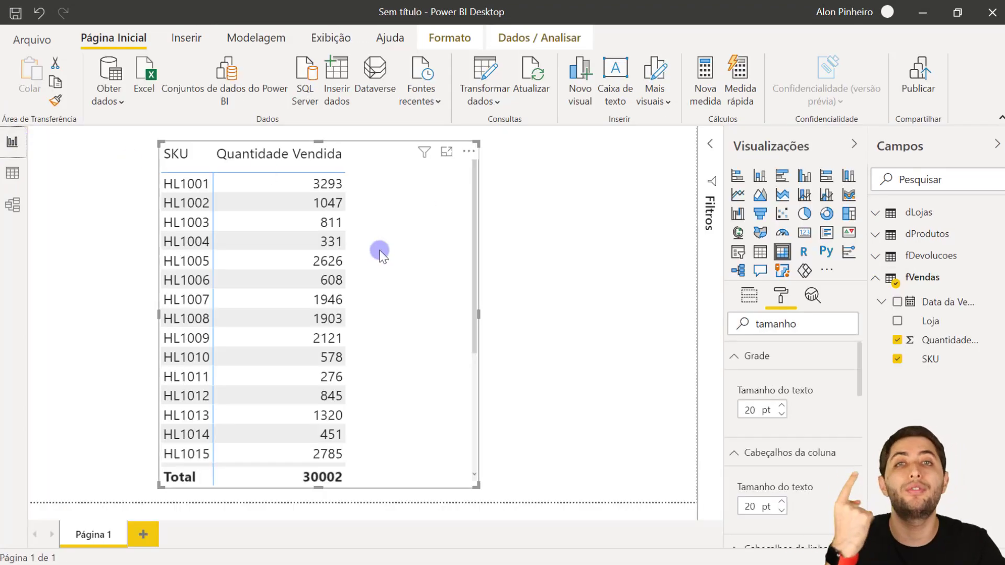
Step: Add Quantidade Devolvida from fDevolucoes to the matrix values and widen the matrix to fit the new column
{"action": "left_click", "coordinate": [954, 257]}
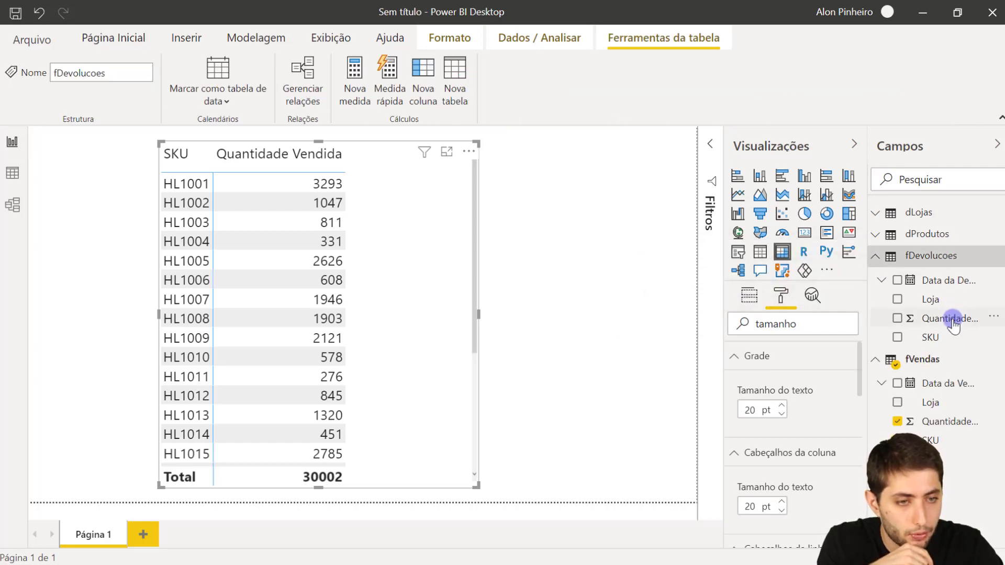
{"action": "left_click", "coordinate": [750, 296]}
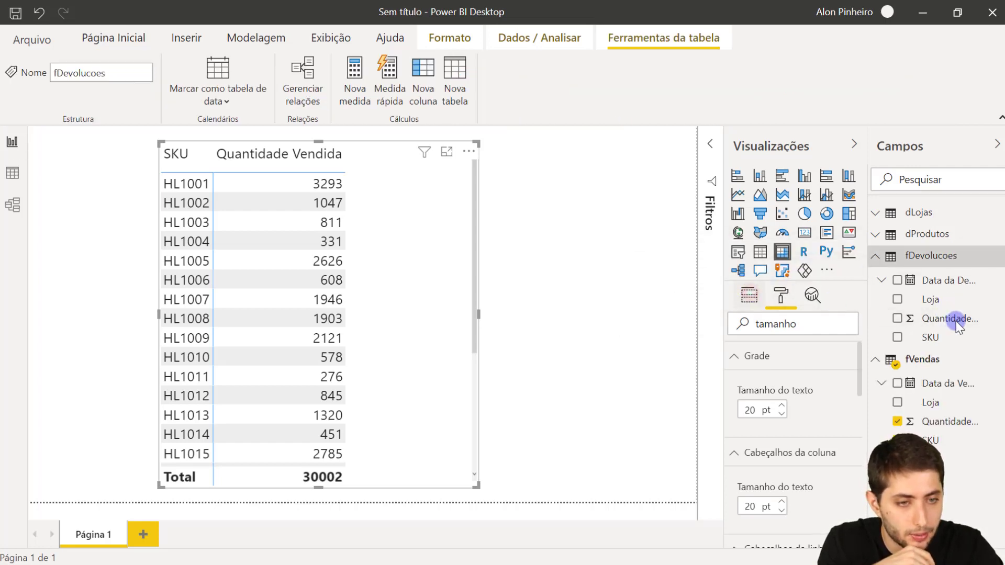
{"action": "left_click_drag", "start_coordinate": [952, 318], "coordinate": [805, 453]}
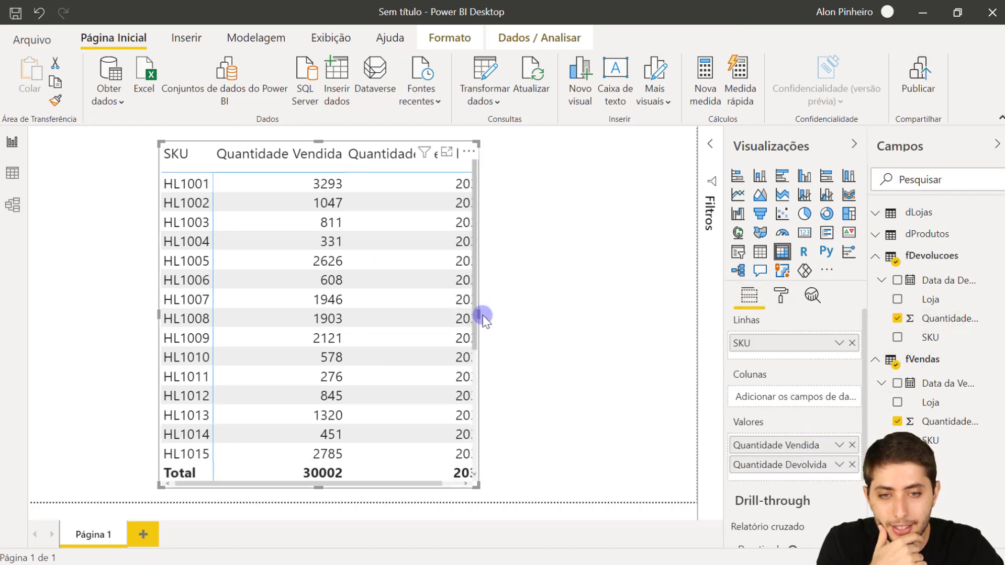
{"action": "left_click_drag", "start_coordinate": [479, 314], "coordinate": [530, 327]}
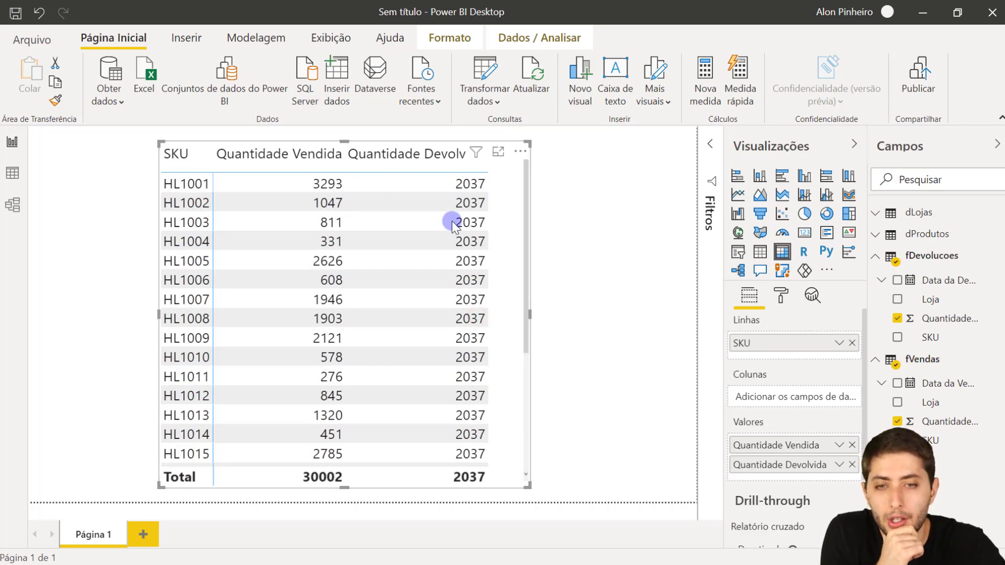
Step: Examine the Quantidade Devolvida values row by row against each SKU and Quantidade Vendida in the matrix, including the total
{"action": "left_click", "coordinate": [189, 204]}
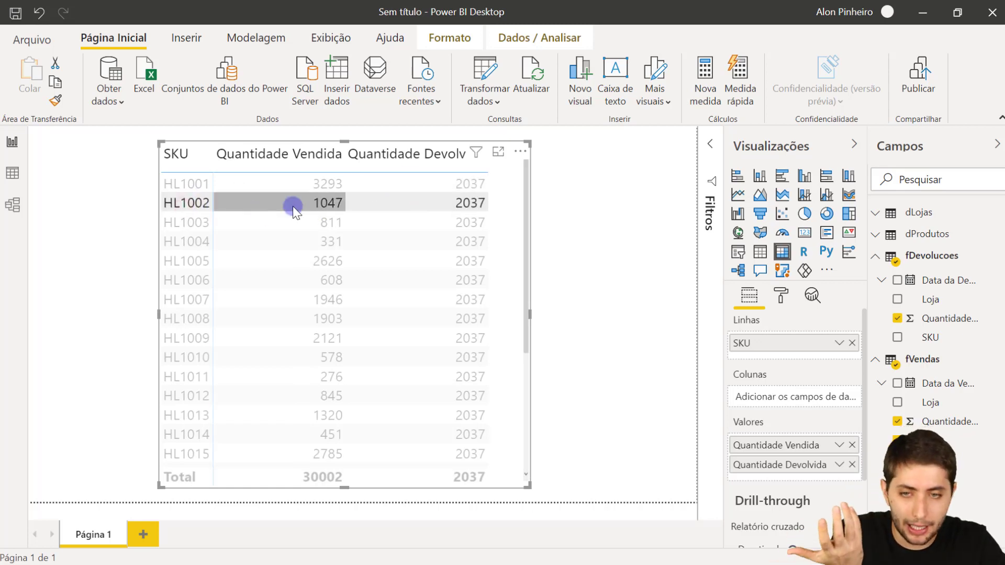
{"action": "left_click", "coordinate": [406, 183]}
{"action": "left_click", "coordinate": [417, 193]}
{"action": "left_click", "coordinate": [418, 224]}
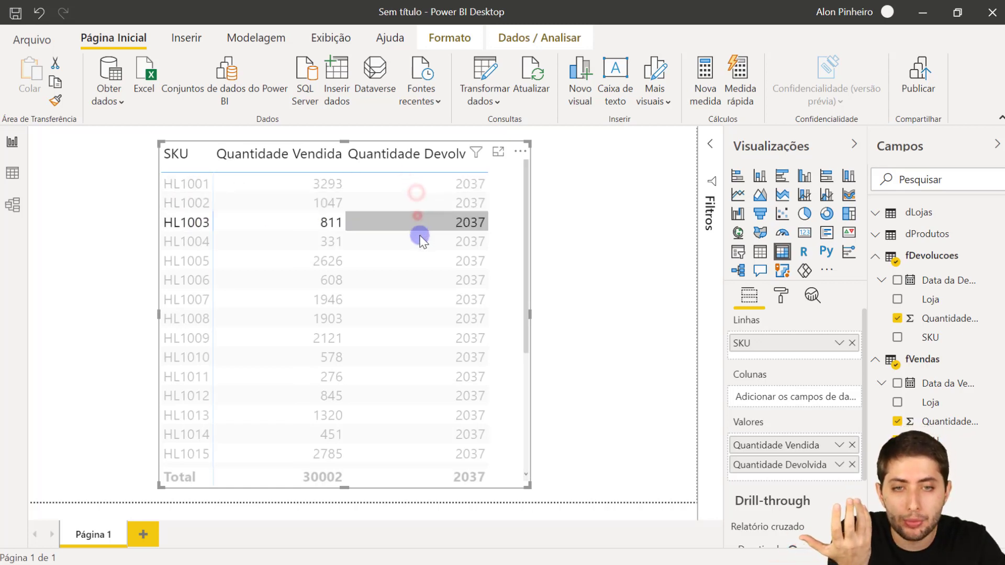
{"action": "left_click", "coordinate": [419, 243]}
{"action": "left_click", "coordinate": [419, 261]}
{"action": "left_click", "coordinate": [424, 278]}
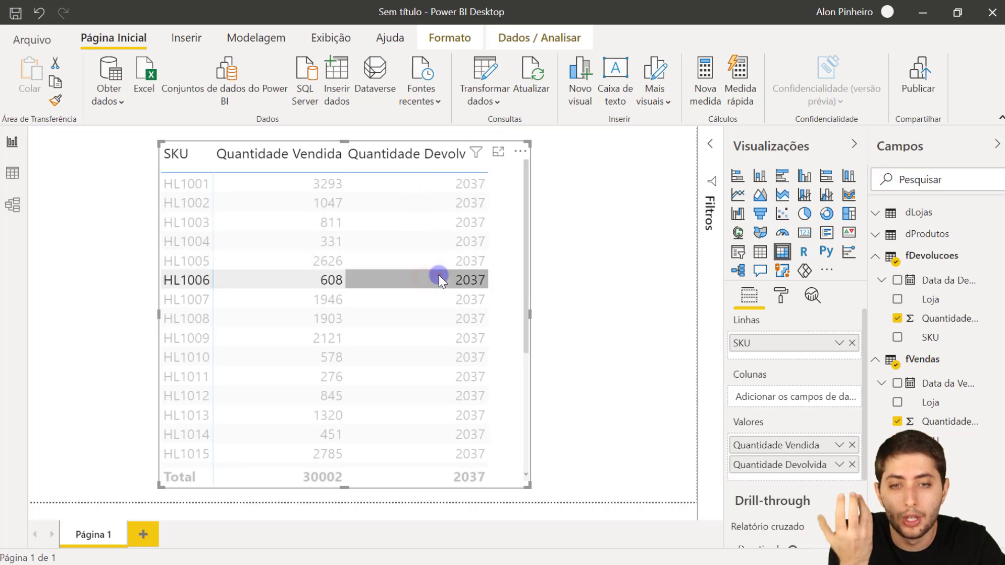
{"action": "left_click", "coordinate": [438, 276]}
{"action": "left_click", "coordinate": [560, 267]}
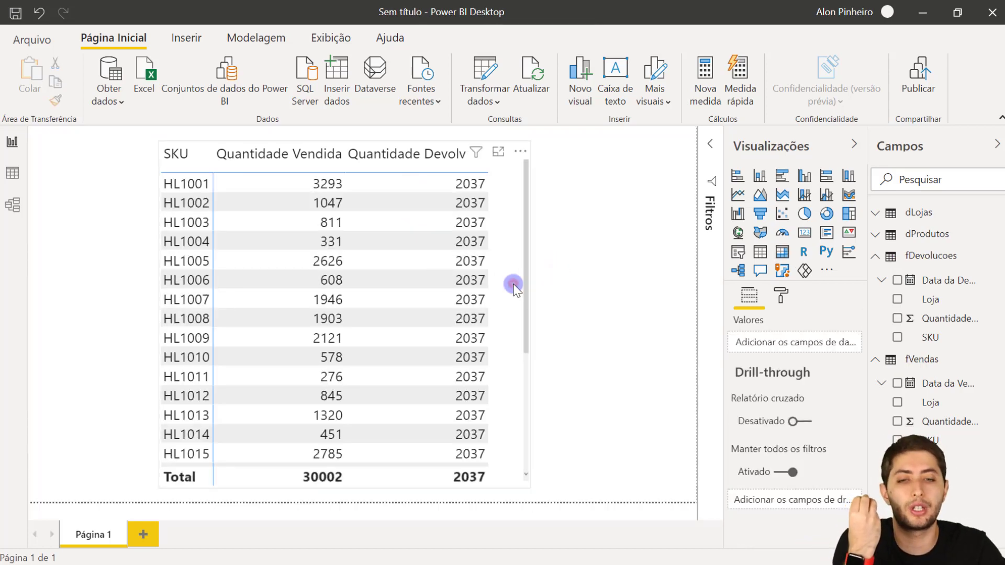
{"action": "left_click", "coordinate": [512, 285]}
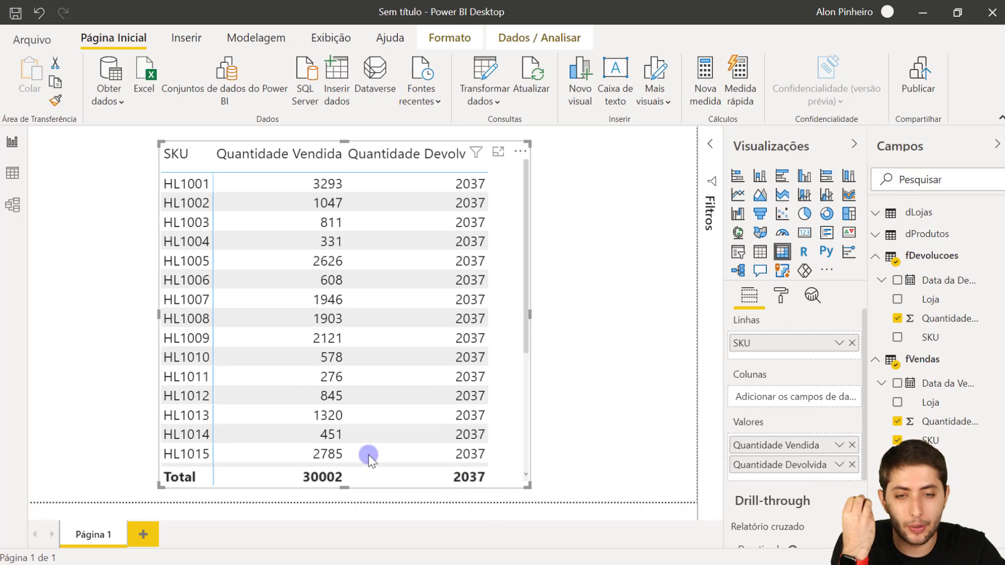
{"action": "left_click", "coordinate": [319, 481]}
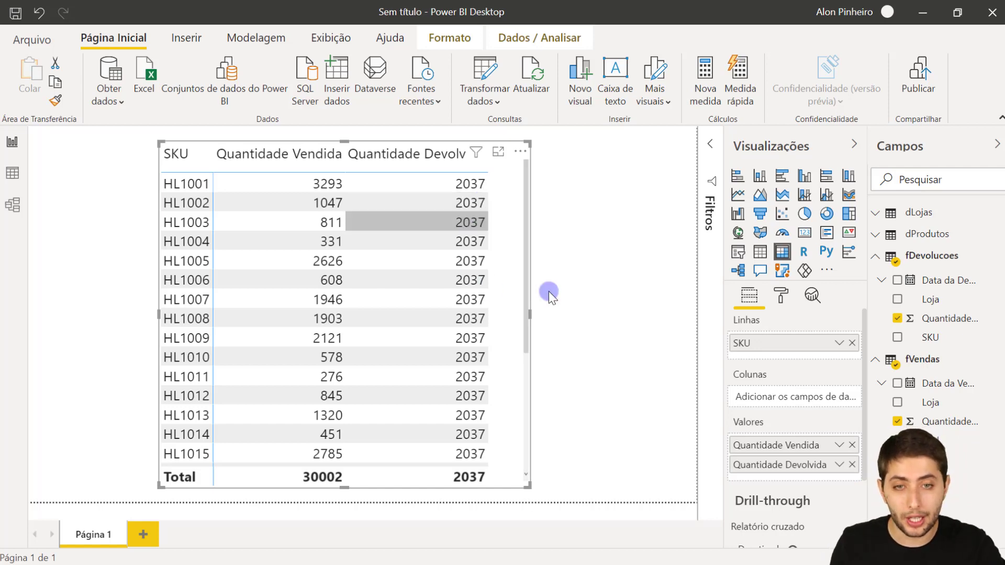
Step: Check in the model view how fVendas and fDevolucoes are connected, comparing them with the report matrix
{"action": "left_click", "coordinate": [26, 203]}
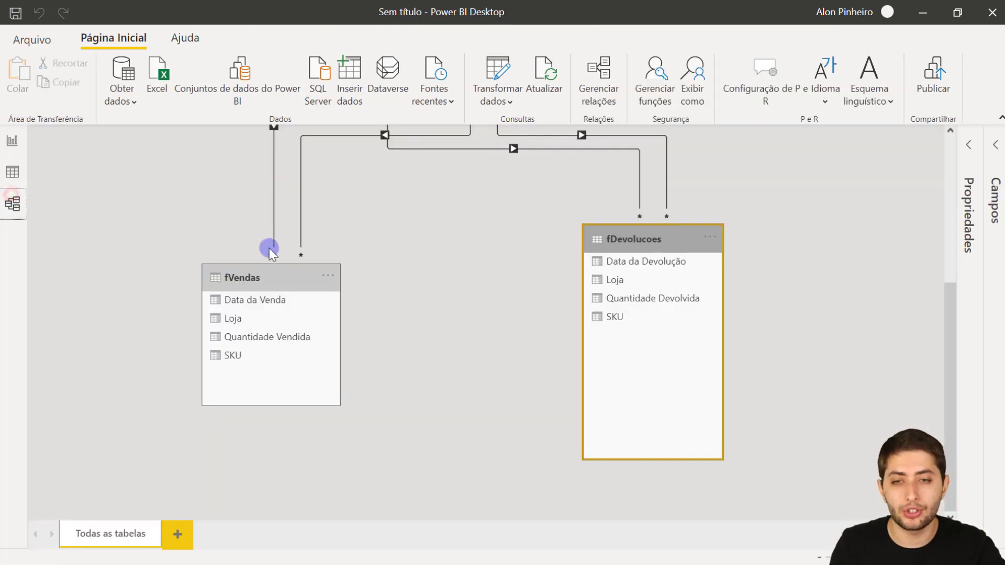
{"action": "left_click", "coordinate": [261, 273]}
{"action": "left_click", "coordinate": [657, 245]}
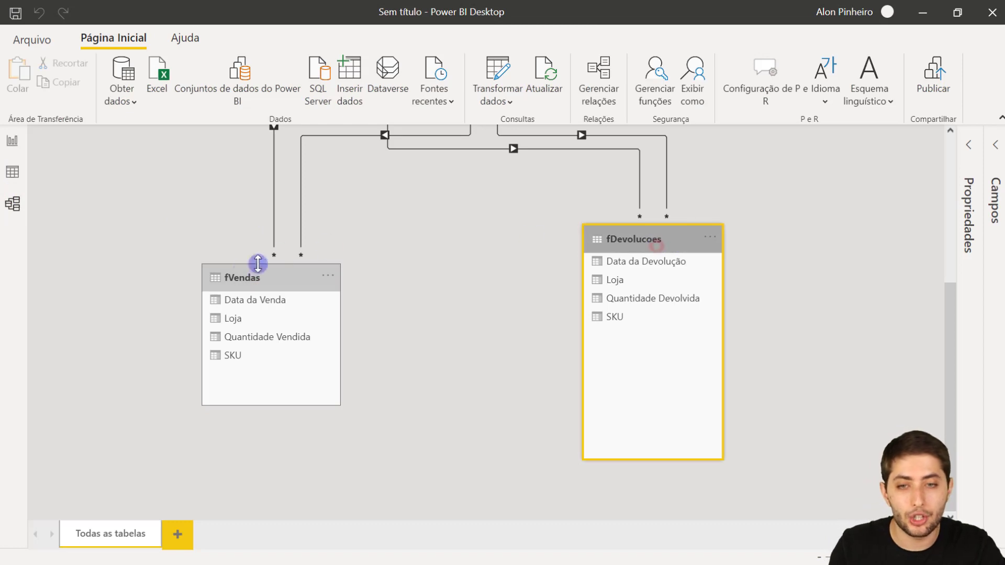
{"action": "left_click", "coordinate": [258, 264]}
{"action": "left_click", "coordinate": [639, 241]}
{"action": "left_click", "coordinate": [293, 275]}
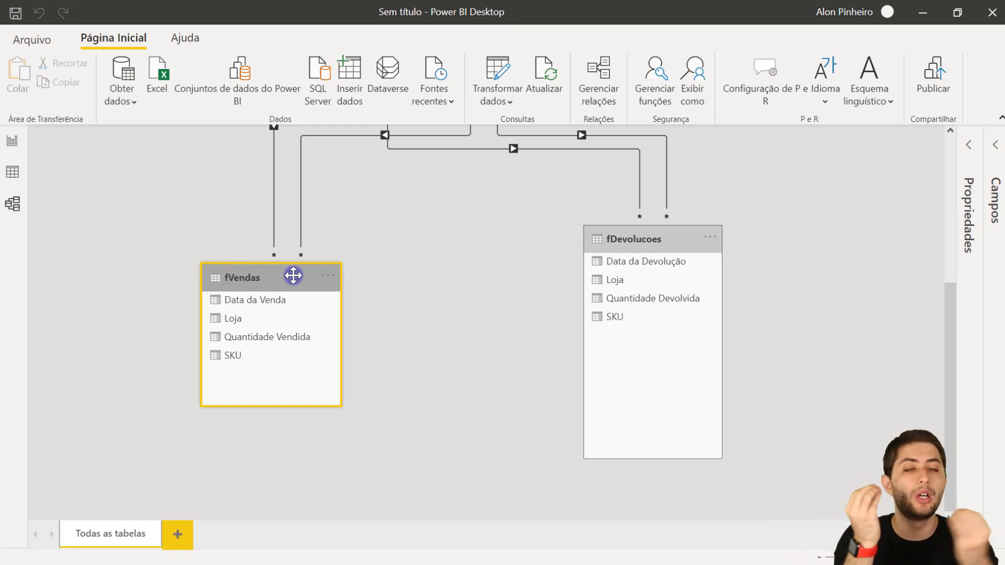
{"action": "left_click", "coordinate": [11, 138]}
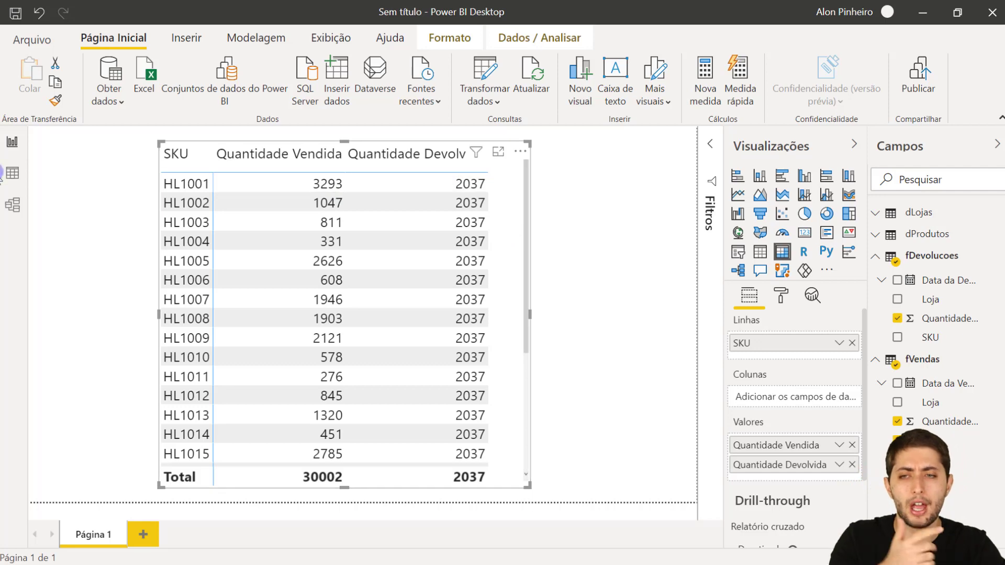
{"action": "left_click", "coordinate": [13, 205]}
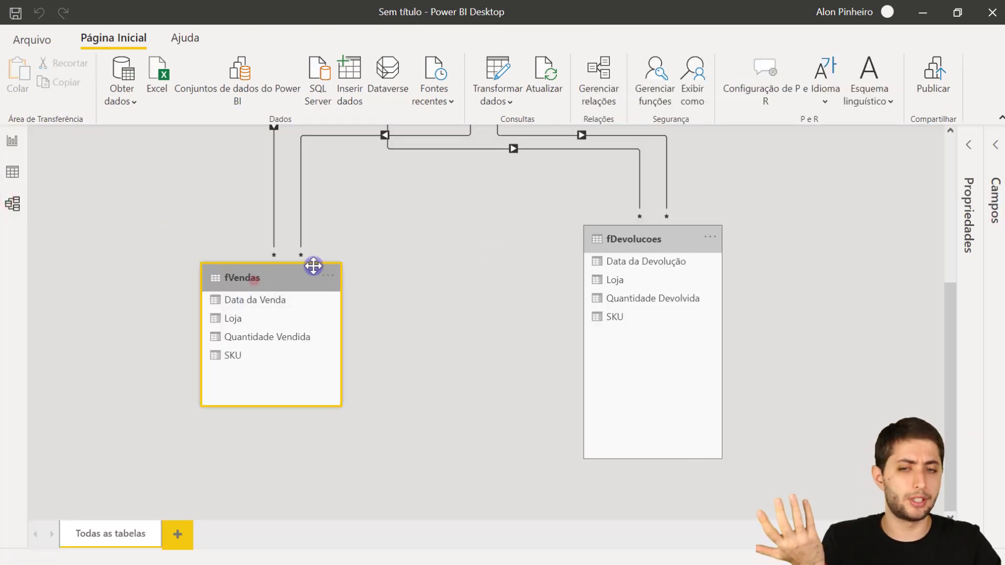
{"action": "left_click", "coordinate": [638, 239]}
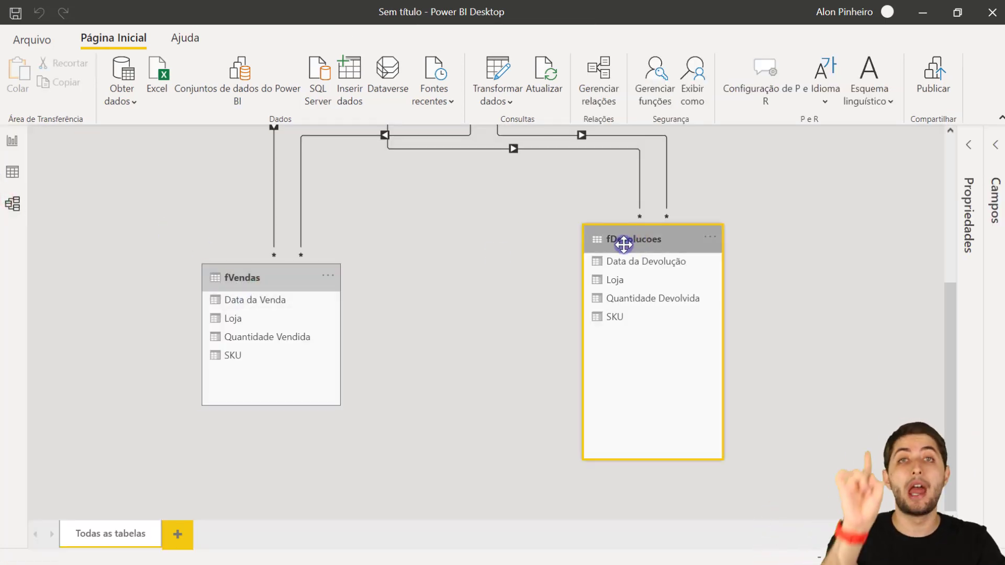
Step: Examine the dLojas, dProdutos, fVendas and fDevolucoes tables and the relationships linking them in the model view
{"action": "scroll", "coordinate": [579, 264], "scroll_direction": "up", "scroll_amount": 5}
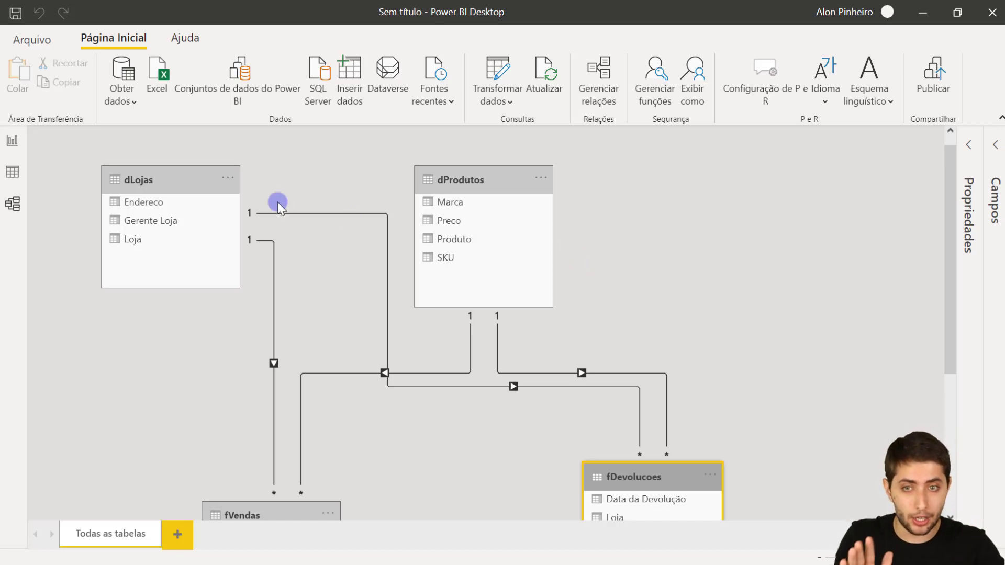
{"action": "left_click", "coordinate": [151, 171]}
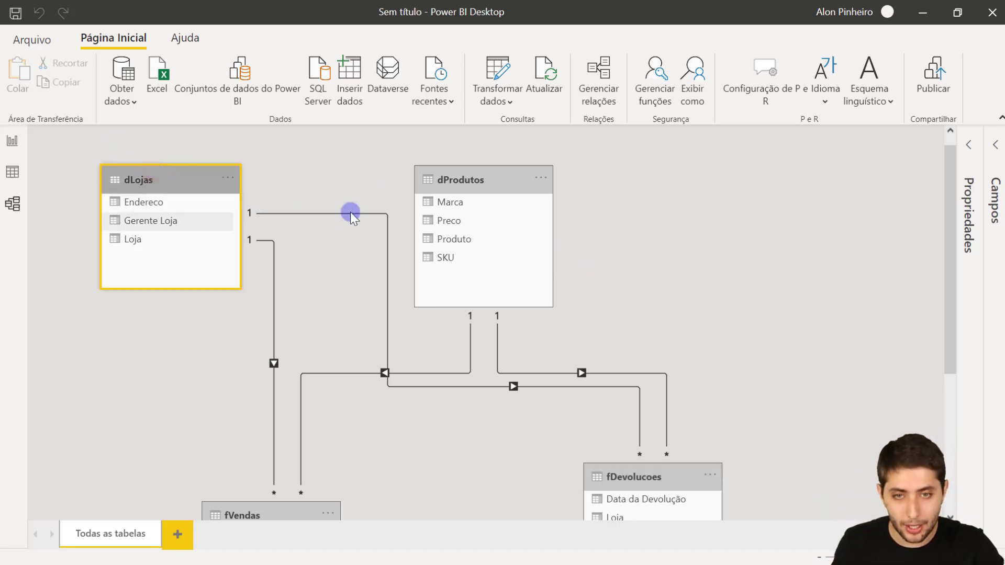
{"action": "left_click", "coordinate": [491, 176]}
{"action": "scroll", "coordinate": [451, 293], "scroll_direction": "down", "scroll_amount": 1}
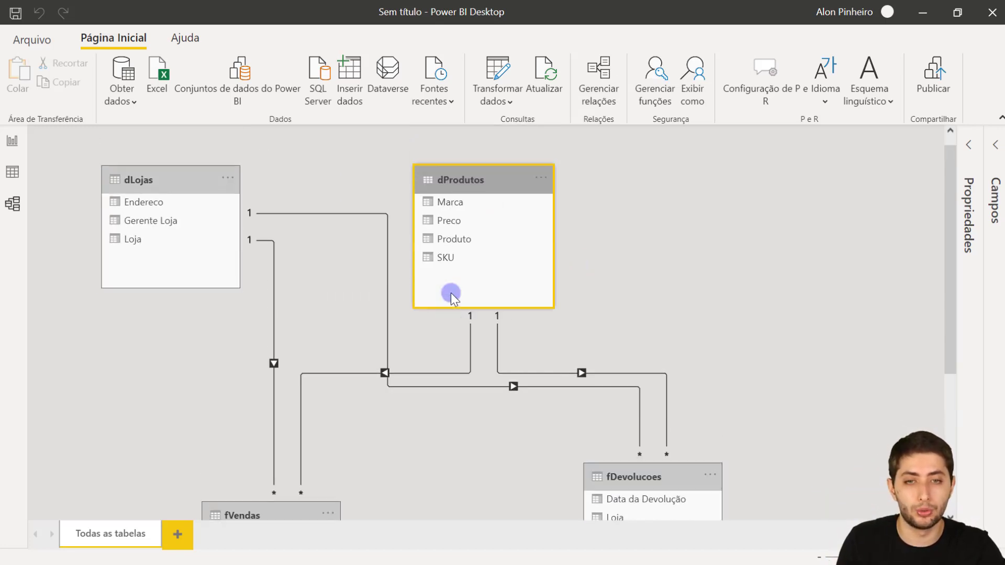
{"action": "scroll", "coordinate": [451, 293], "scroll_direction": "down", "scroll_amount": 3}
{"action": "scroll", "coordinate": [425, 299], "scroll_direction": "down", "scroll_amount": 1}
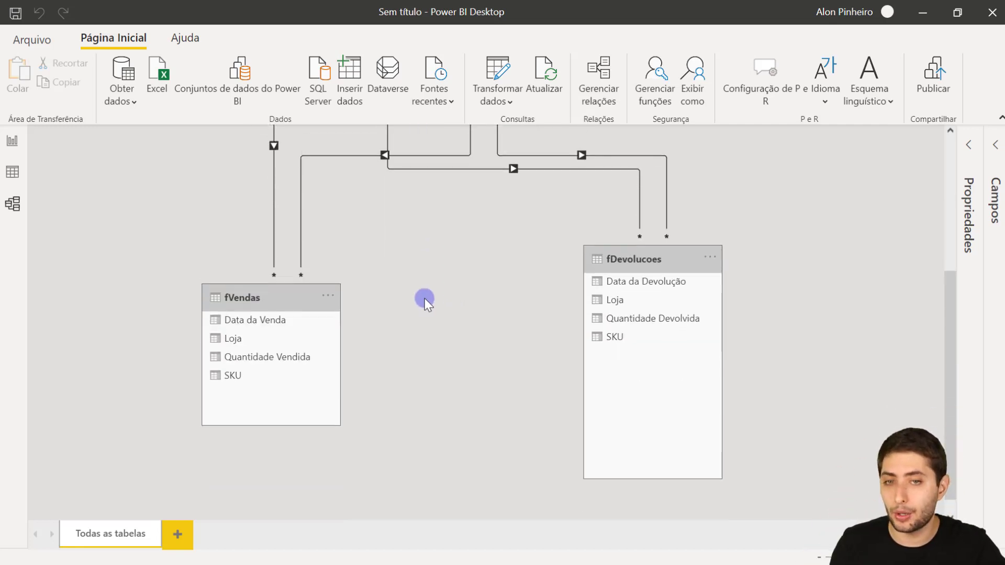
{"action": "scroll", "coordinate": [425, 298], "scroll_direction": "up", "scroll_amount": 1}
{"action": "scroll", "coordinate": [426, 299], "scroll_direction": "down", "scroll_amount": 2}
{"action": "left_click", "coordinate": [303, 280]}
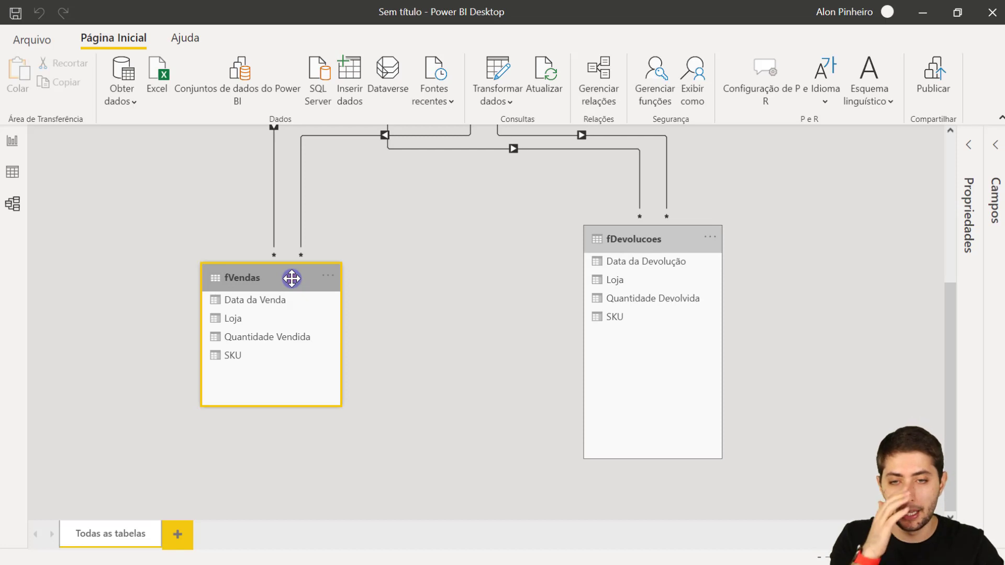
{"action": "left_click", "coordinate": [625, 239]}
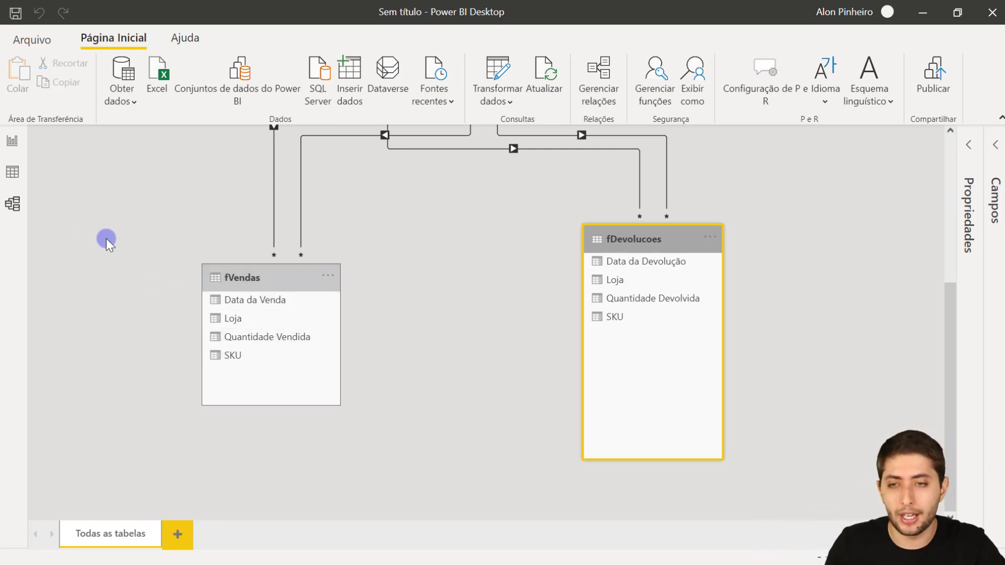
{"action": "left_click", "coordinate": [278, 282]}
Step: Inspect the SKU column of fVendas and of fDevolucoes in the data view
{"action": "left_click", "coordinate": [13, 171]}
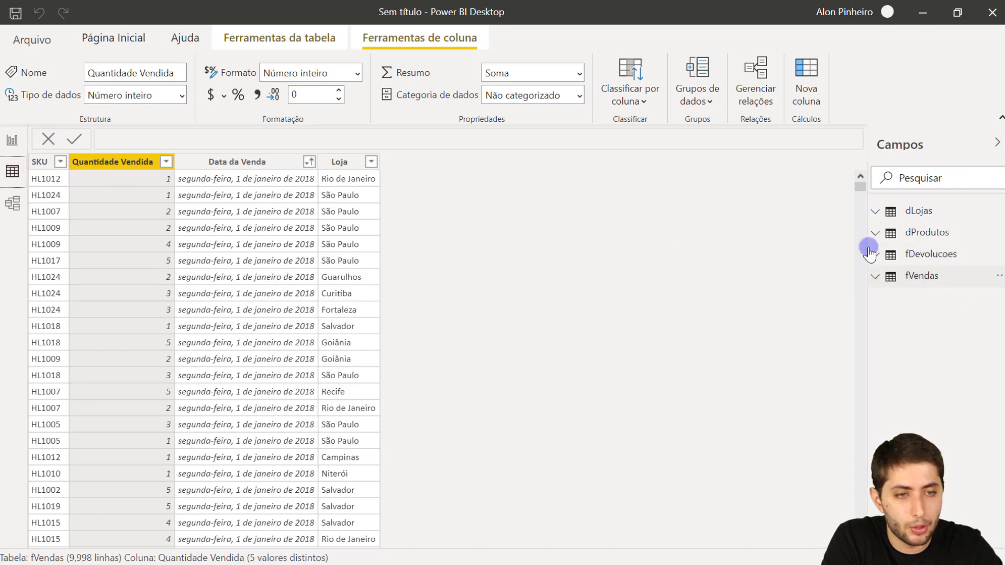
{"action": "left_click", "coordinate": [40, 162]}
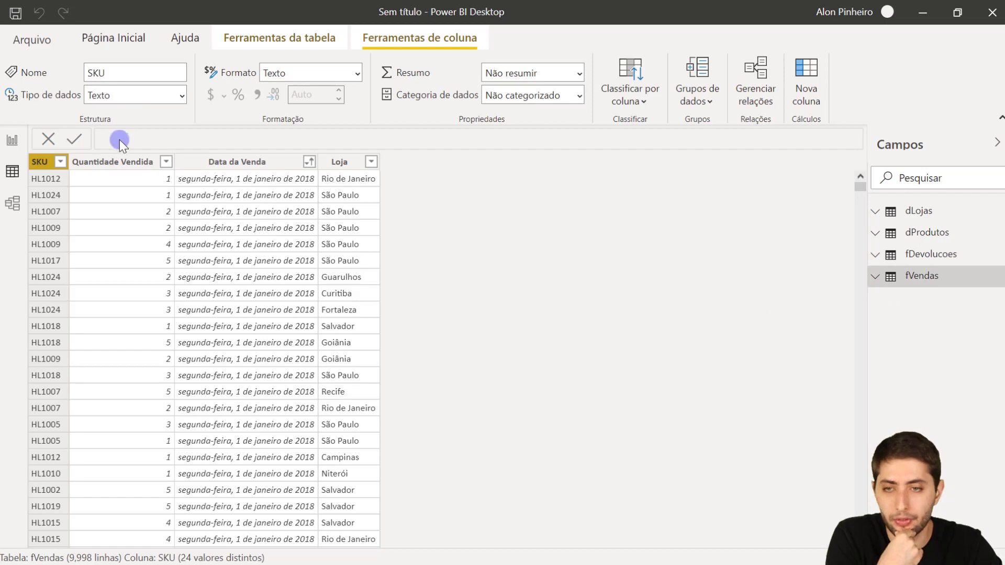
{"action": "left_click", "coordinate": [898, 255]}
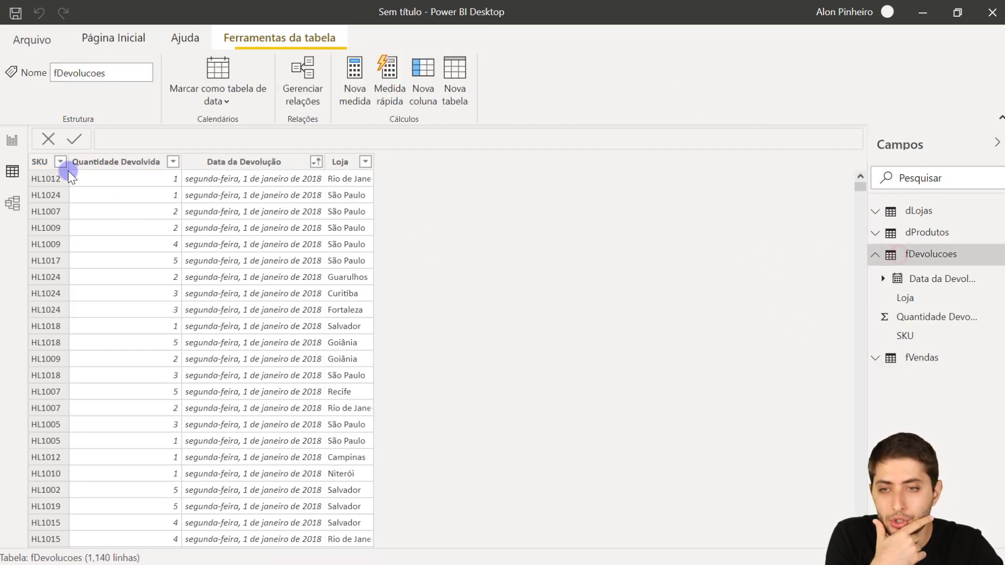
{"action": "left_click", "coordinate": [44, 163]}
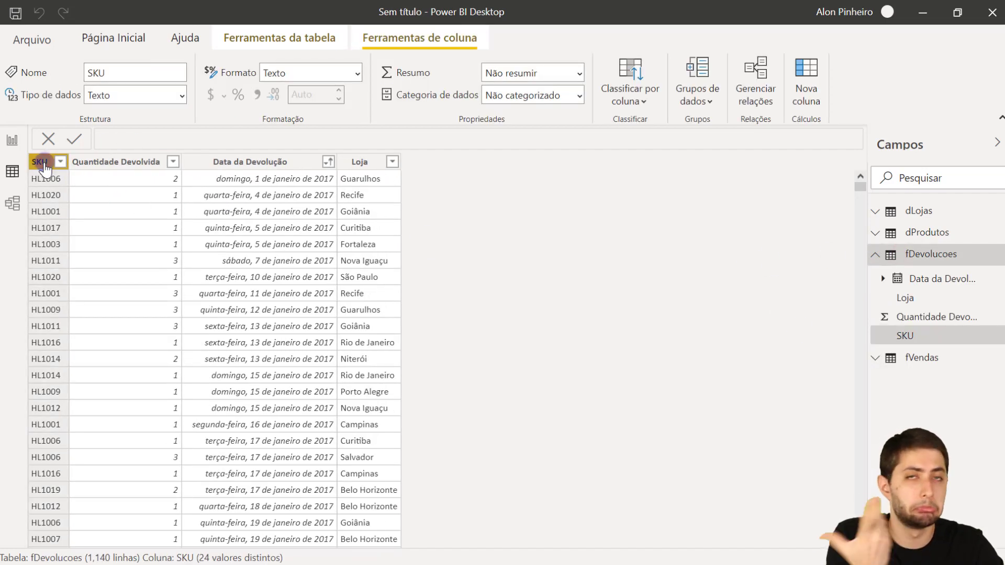
Step: Try to create a direct relationship between SKU in fVendas and SKU in fDevolucoes in the model view
{"action": "left_click", "coordinate": [12, 204]}
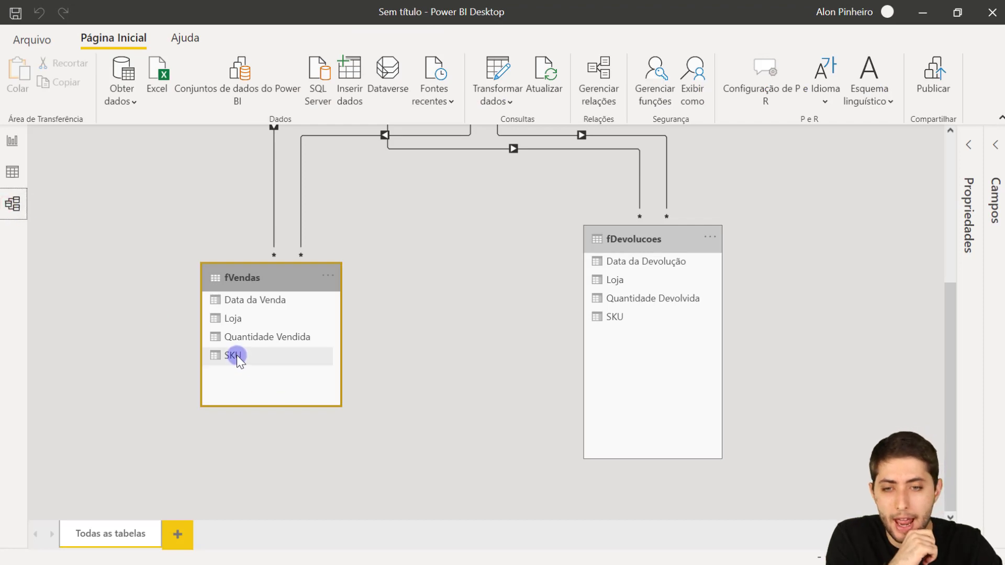
{"action": "left_click_drag", "start_coordinate": [237, 355], "coordinate": [636, 318]}
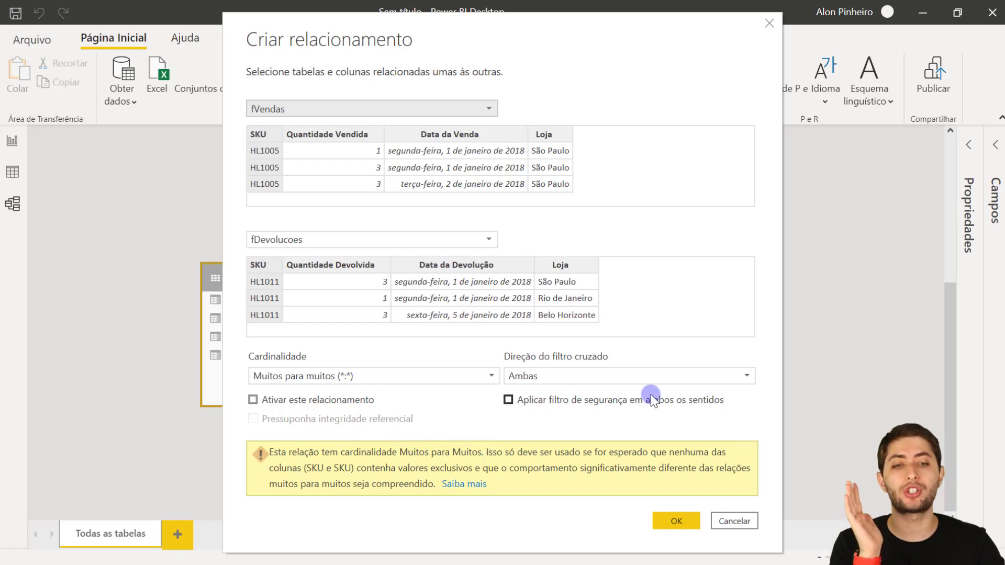
{"action": "left_click", "coordinate": [735, 521]}
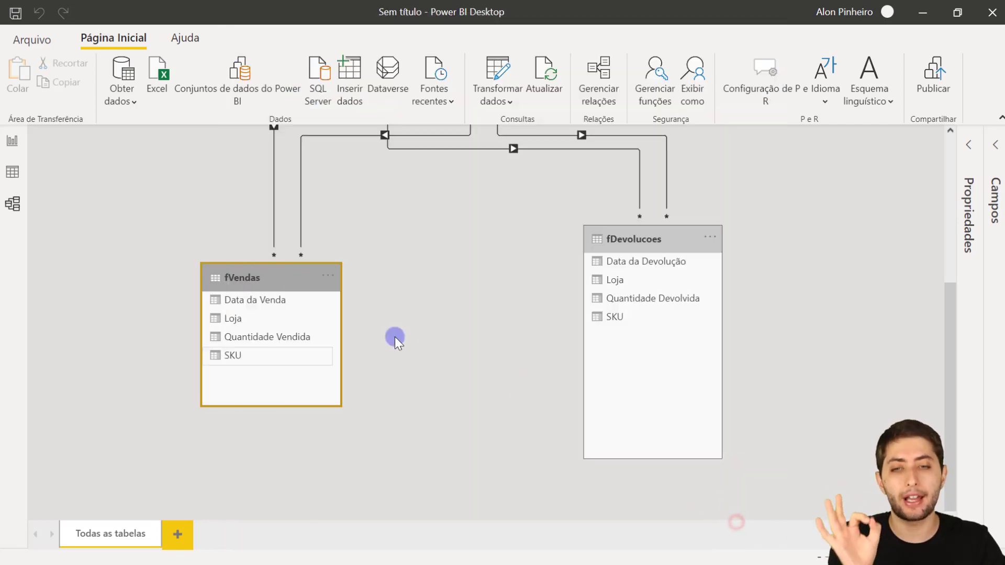
{"action": "left_click", "coordinate": [276, 275]}
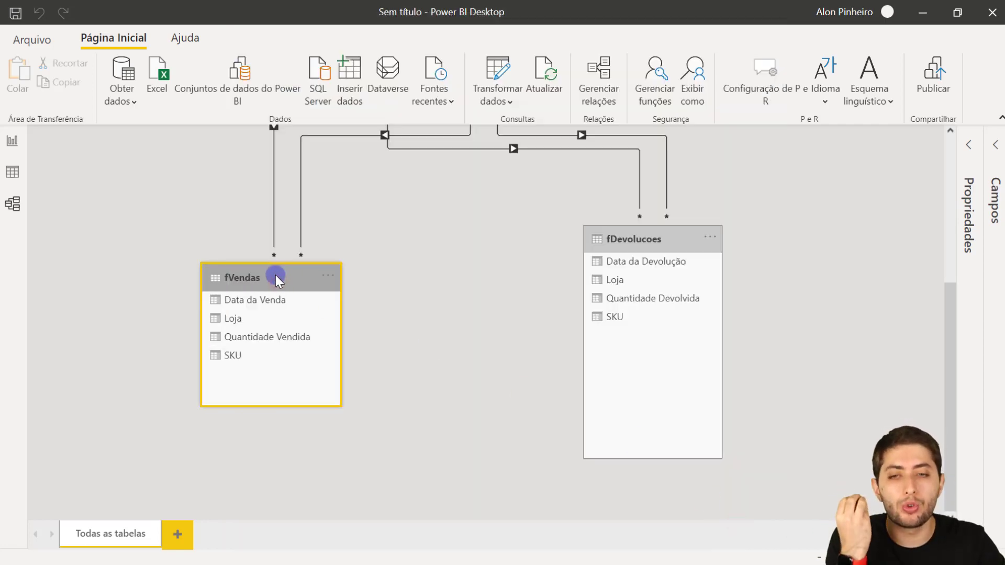
{"action": "left_click", "coordinate": [588, 234]}
{"action": "left_click", "coordinate": [265, 269]}
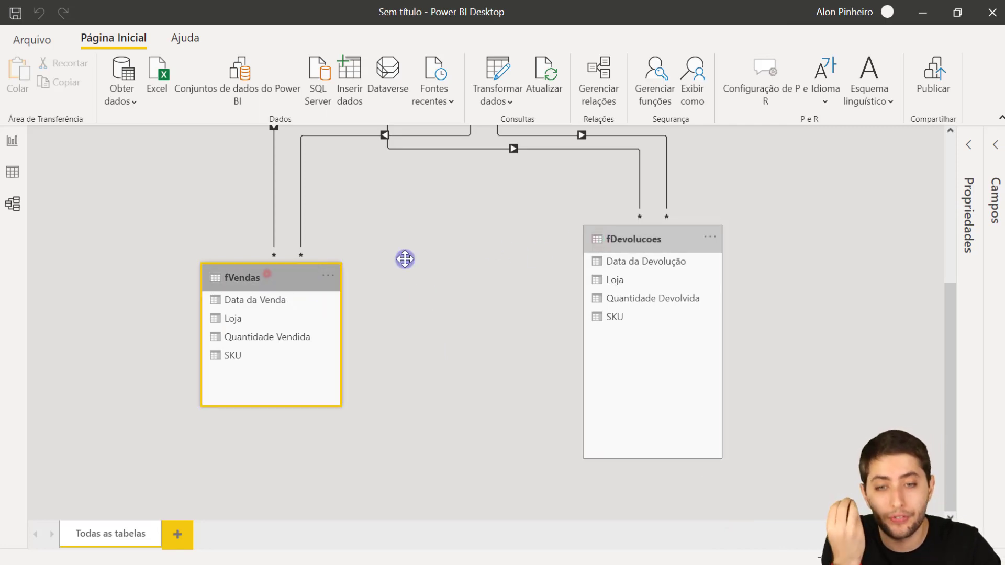
{"action": "left_click", "coordinate": [615, 237]}
{"action": "left_click", "coordinate": [303, 275]}
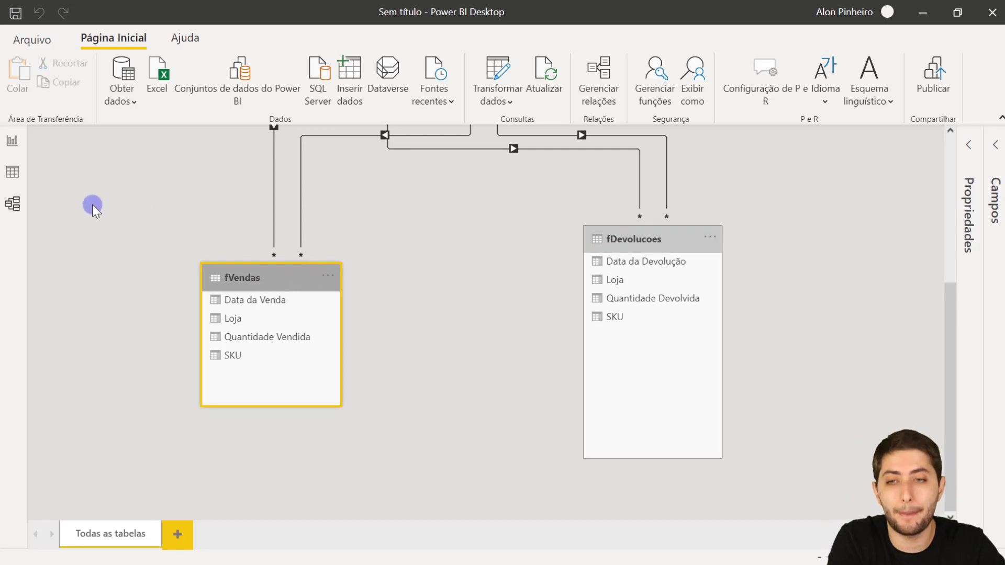
Step: Compare the SKU values of fVendas and fDevolucoes in the data view, checking whether they repeat within each table
{"action": "left_click", "coordinate": [12, 172]}
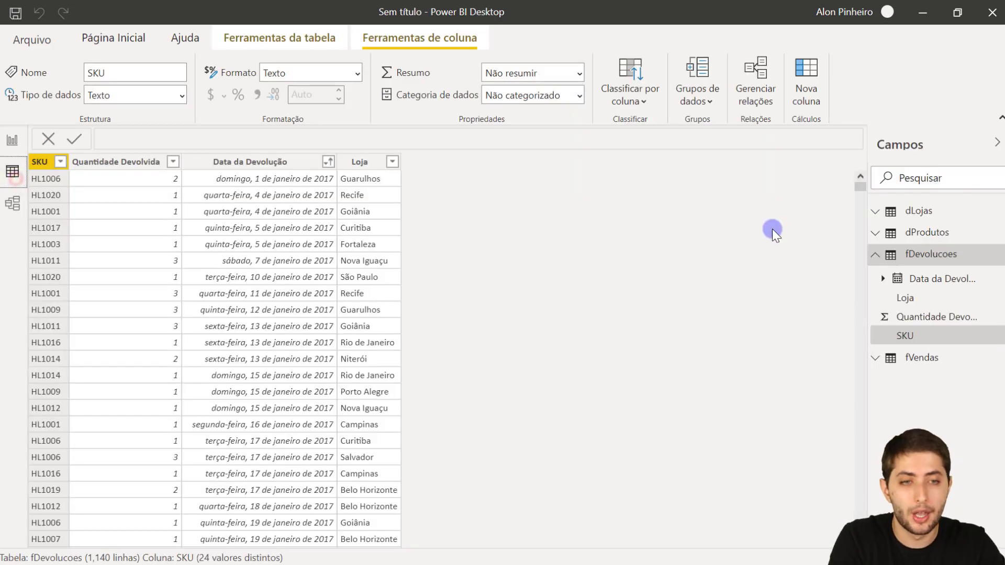
{"action": "left_click", "coordinate": [932, 255]}
{"action": "left_click", "coordinate": [941, 279]}
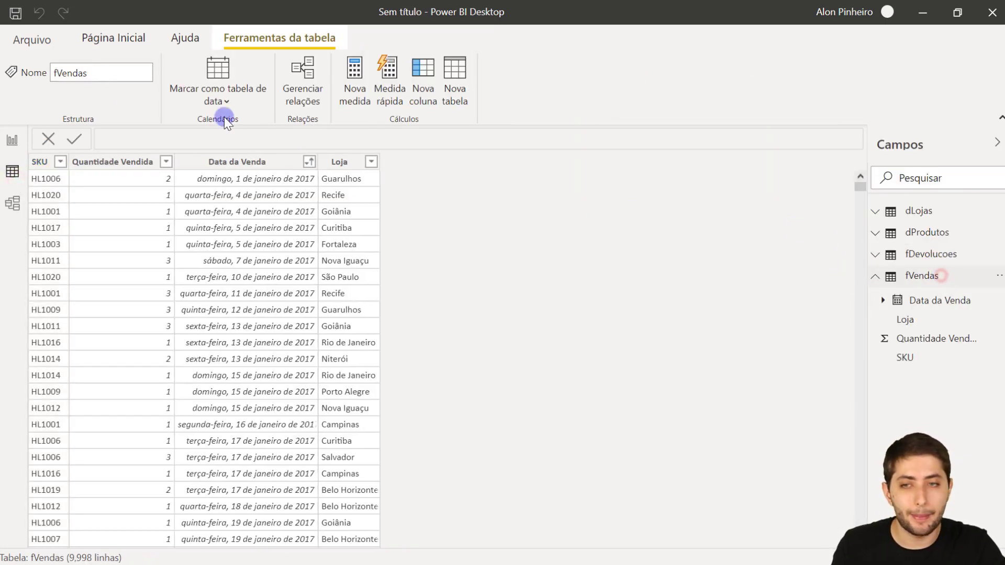
{"action": "left_click", "coordinate": [42, 162]}
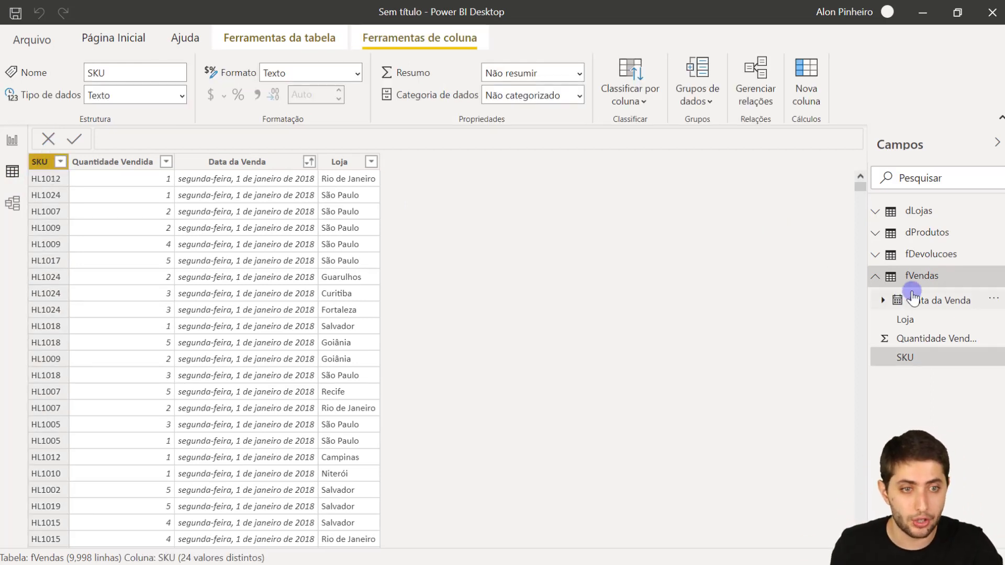
{"action": "left_click", "coordinate": [940, 254]}
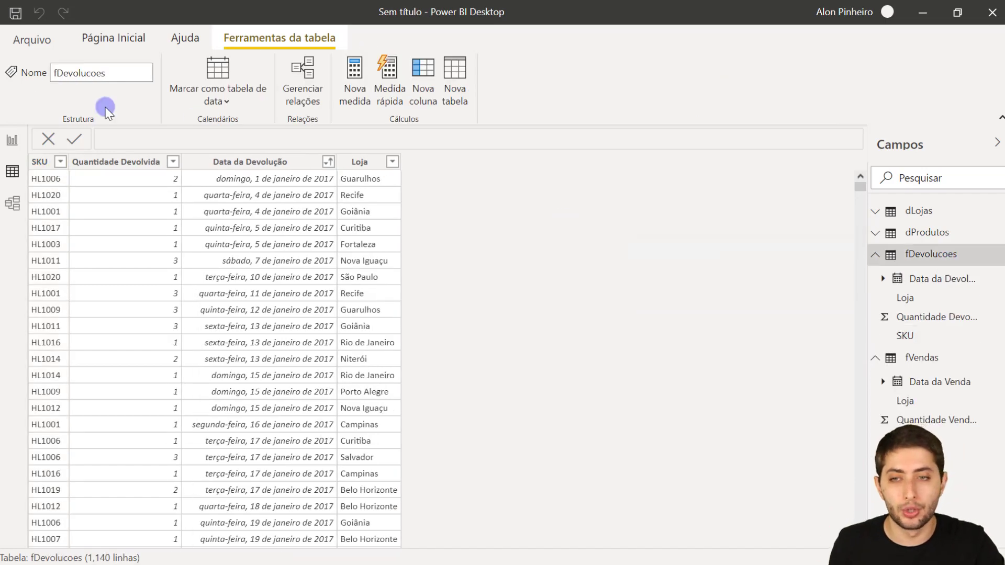
{"action": "left_click", "coordinate": [42, 162]}
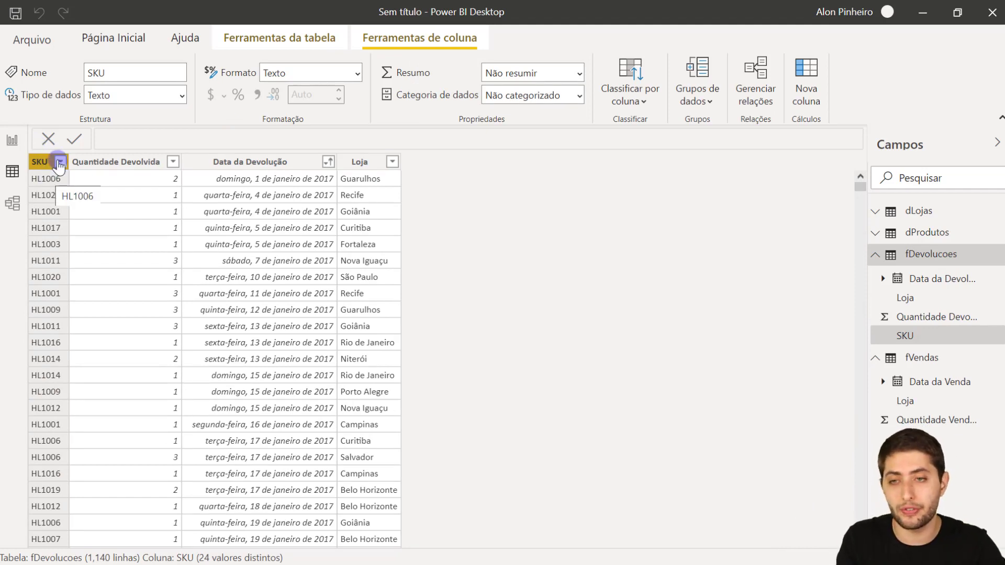
{"action": "left_click", "coordinate": [961, 264]}
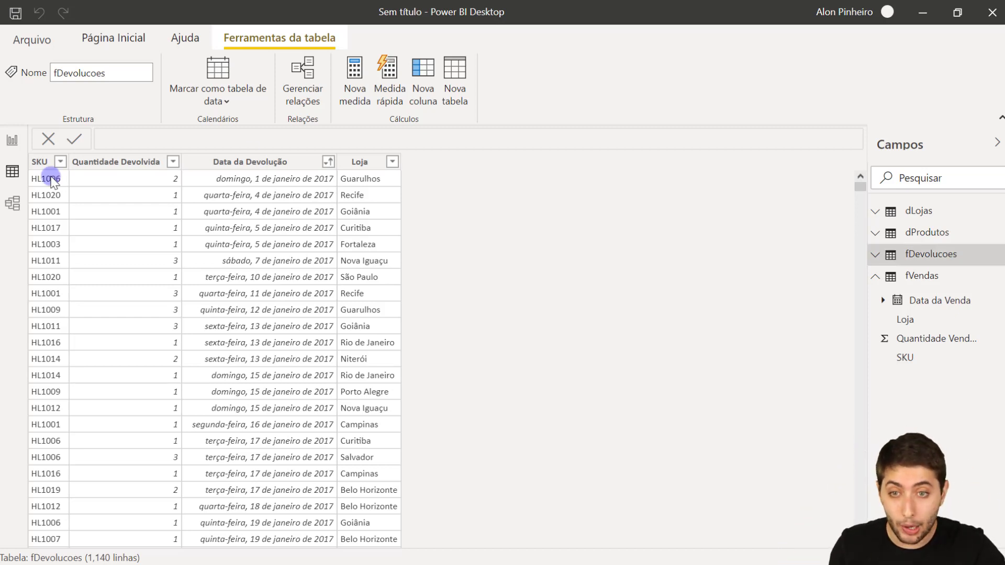
{"action": "left_click", "coordinate": [923, 276]}
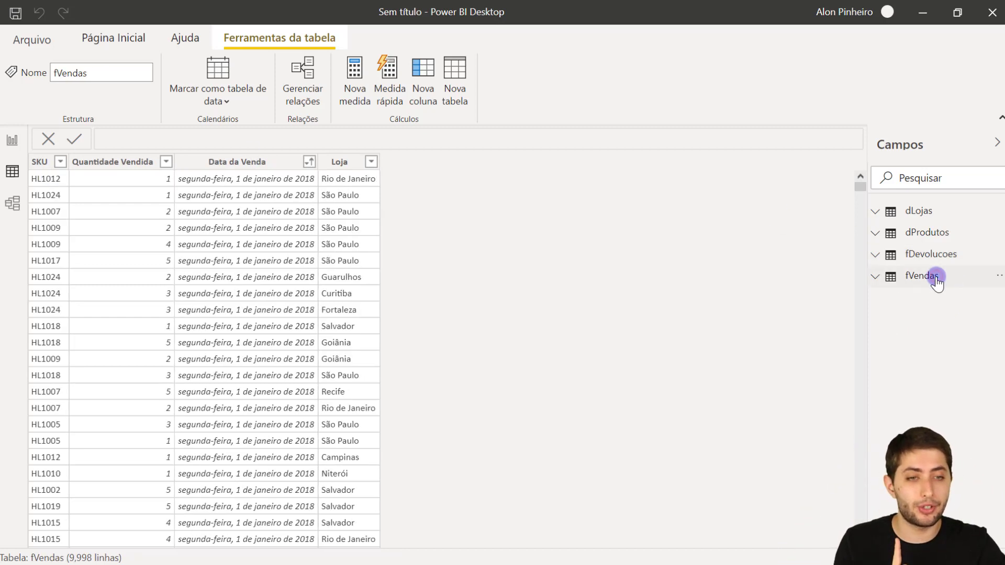
Step: Examine the SKU column in the dProdutos data for unique values, comparing it with the SKU column in fVendas
{"action": "left_click", "coordinate": [910, 236]}
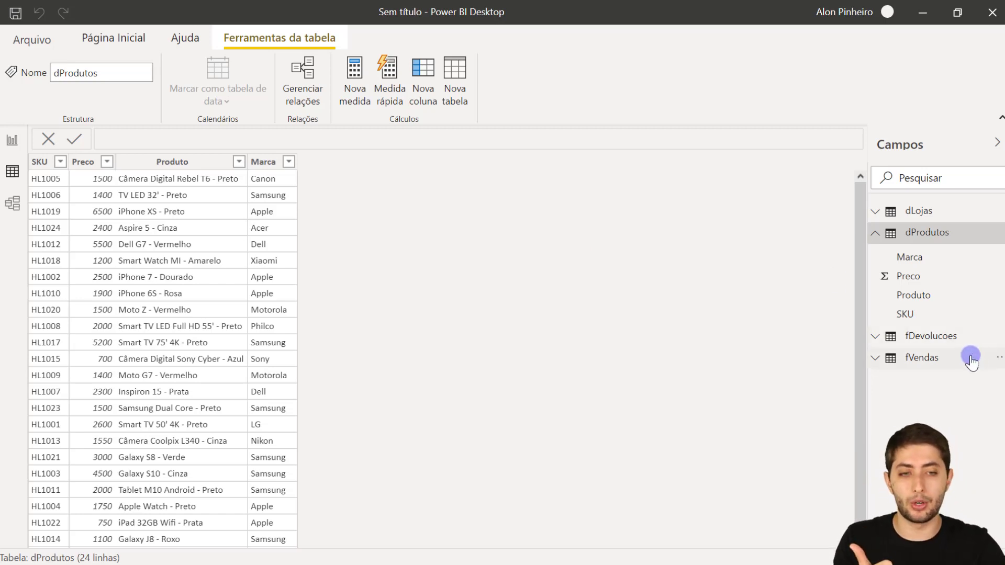
{"action": "mouse_move", "coordinate": [971, 361]}
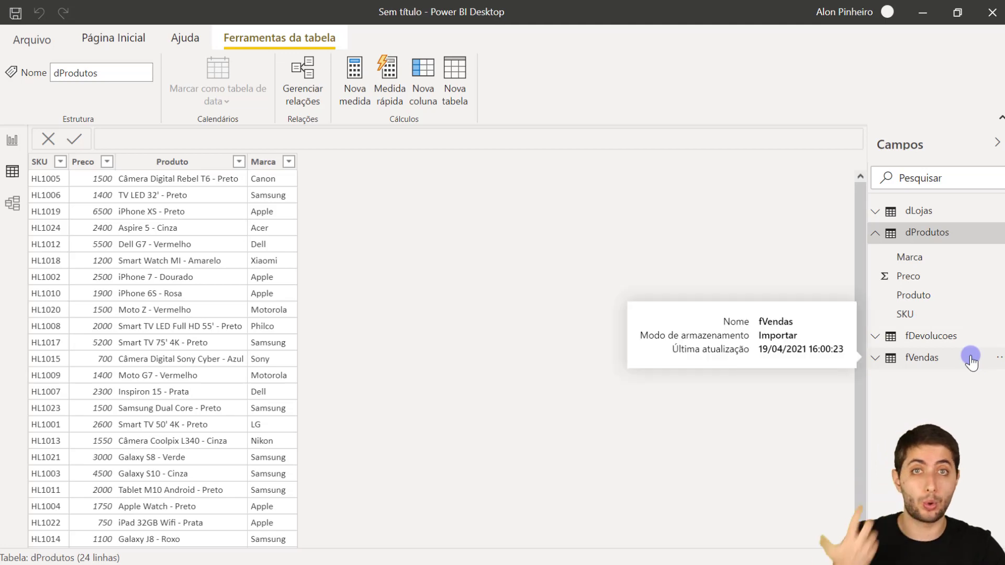
{"action": "left_click", "coordinate": [961, 362]}
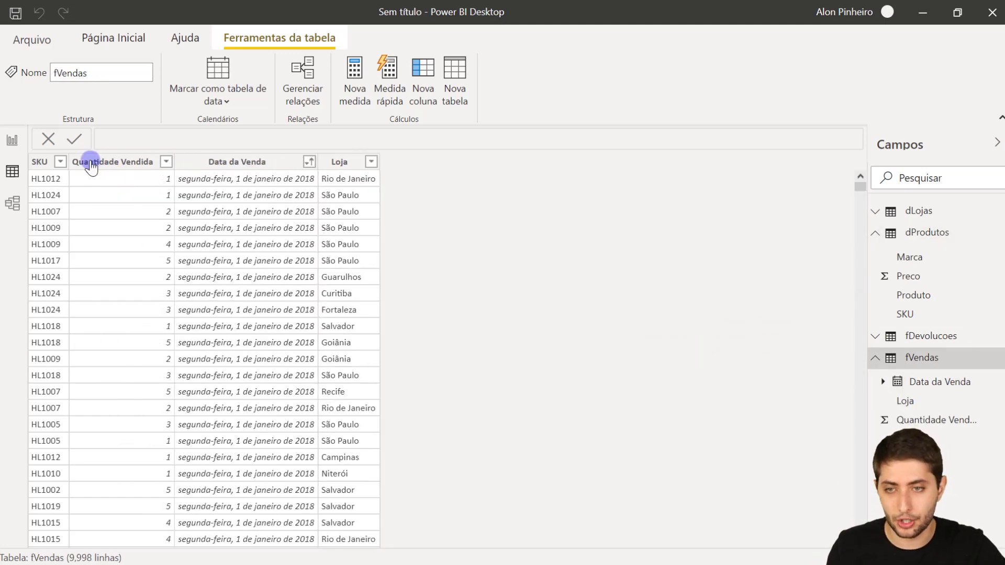
{"action": "left_click", "coordinate": [45, 160]}
{"action": "left_click", "coordinate": [913, 232]}
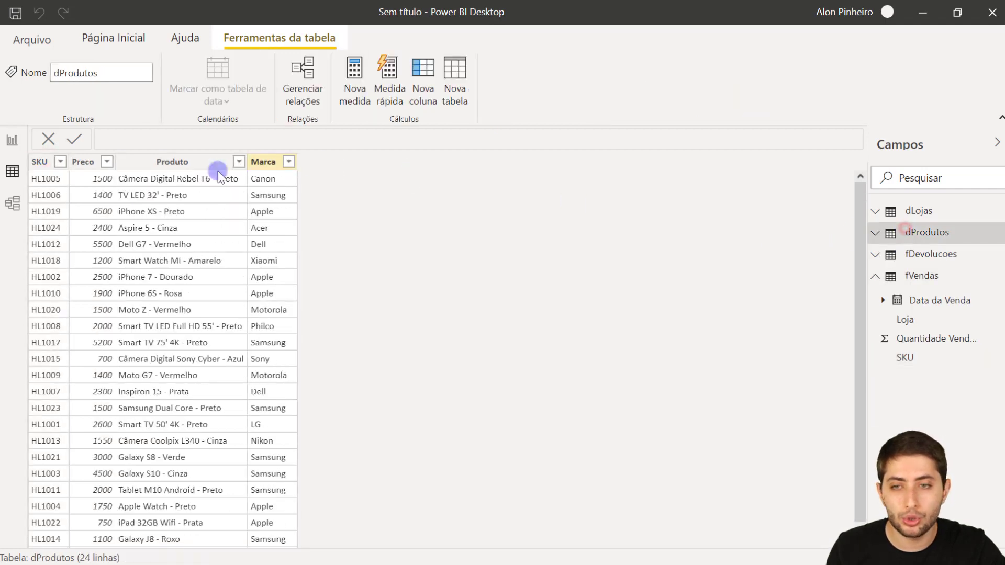
{"action": "left_click", "coordinate": [46, 164]}
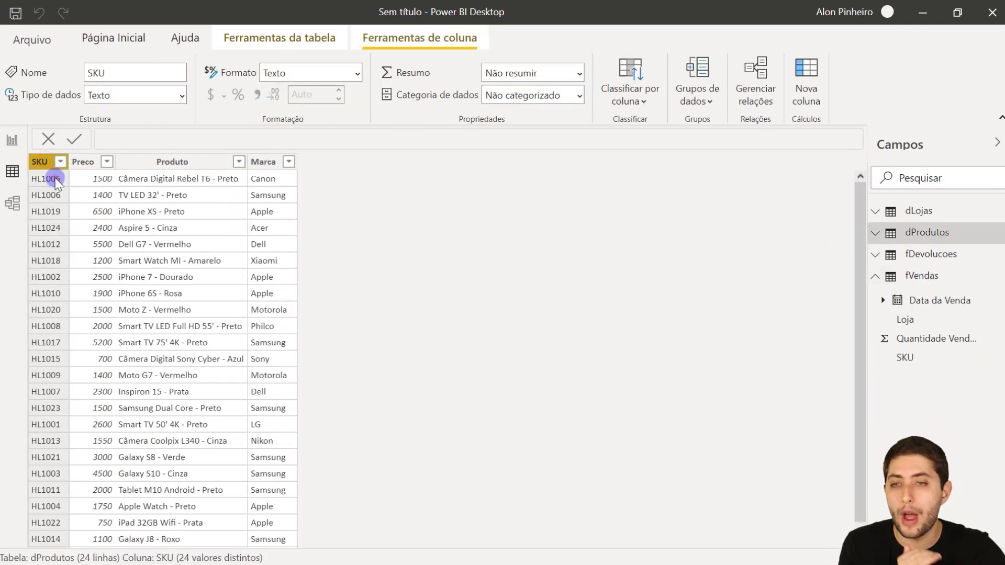
{"action": "scroll", "coordinate": [57, 199], "scroll_direction": "down", "scroll_amount": 1}
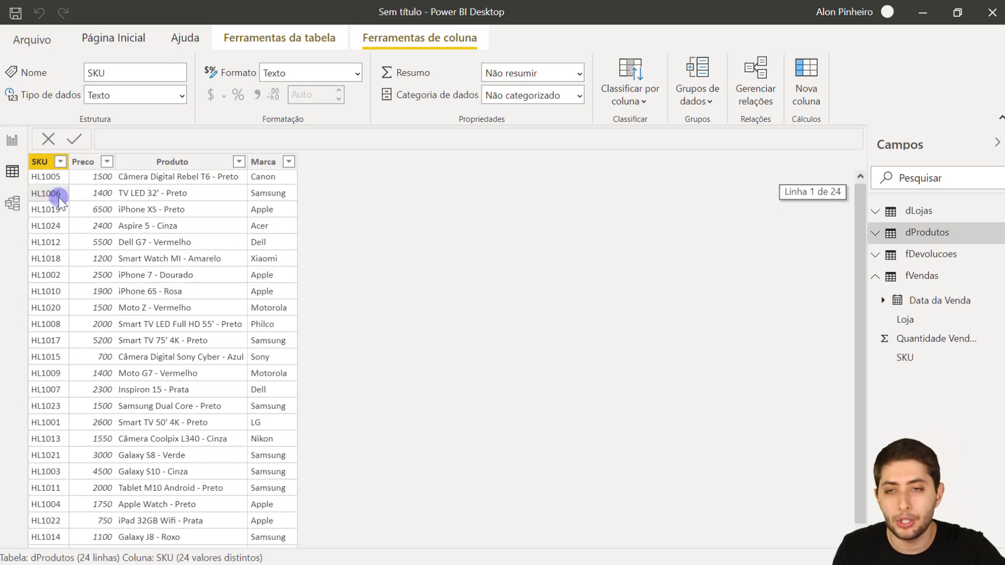
{"action": "scroll", "coordinate": [58, 196], "scroll_direction": "up", "scroll_amount": 1}
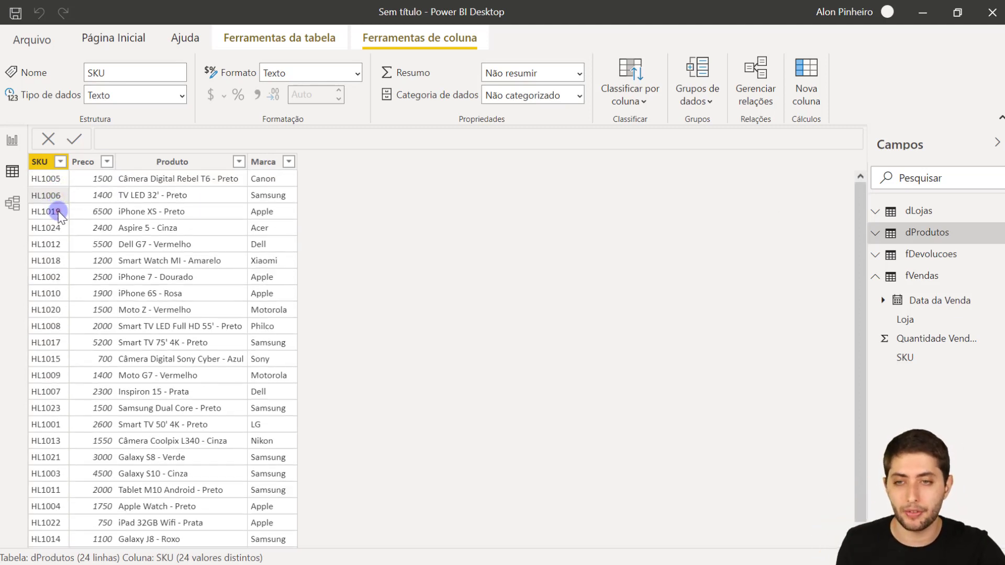
{"action": "left_click", "coordinate": [41, 161]}
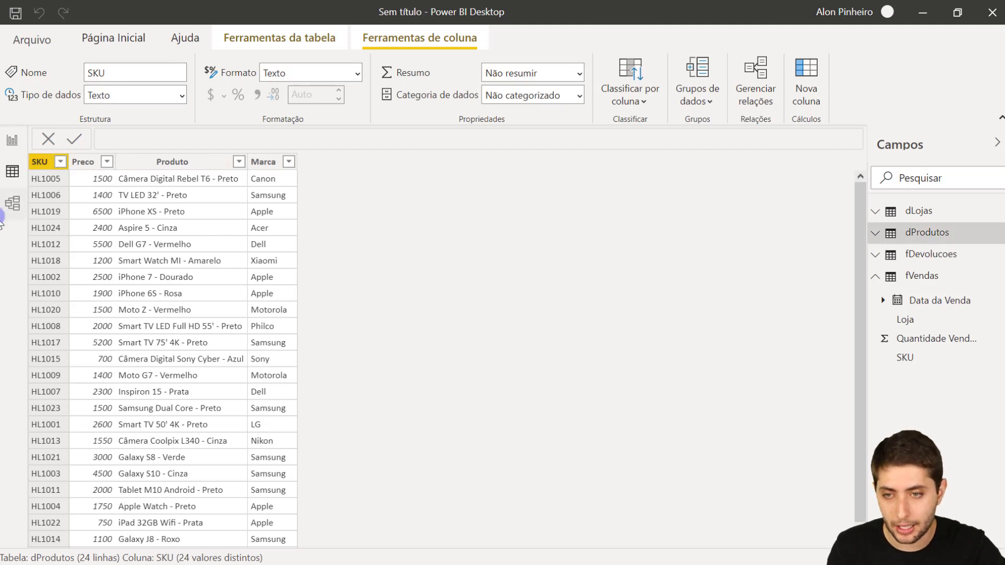
Step: Move the fVendas table slightly upward in the model view and inspect its SKU relationship with dProdutos
{"action": "left_click", "coordinate": [12, 203]}
{"action": "scroll", "coordinate": [464, 462], "scroll_direction": "up", "scroll_amount": 2}
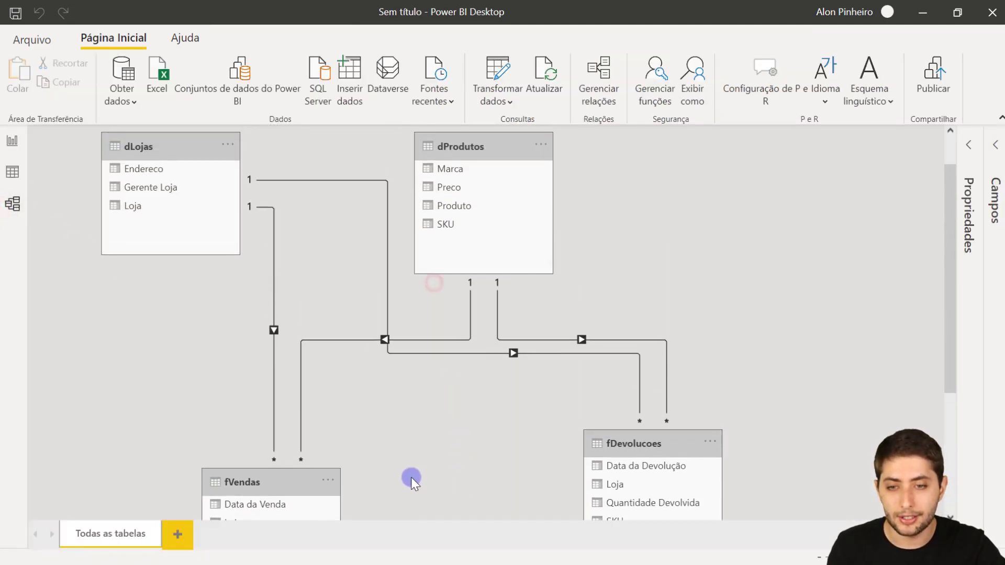
{"action": "left_click_drag", "start_coordinate": [257, 480], "coordinate": [253, 464]}
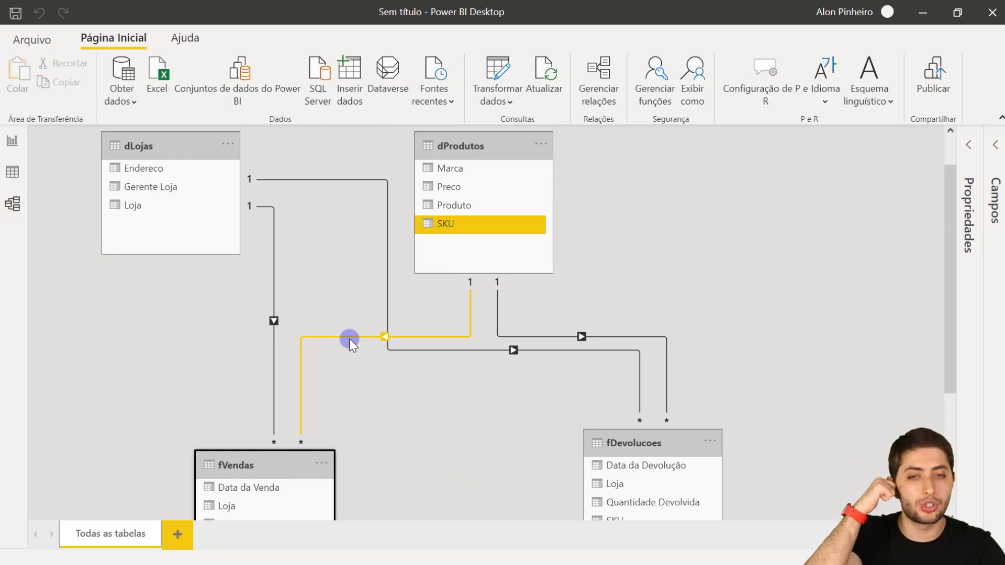
{"action": "scroll", "coordinate": [349, 338], "scroll_direction": "down", "scroll_amount": 3}
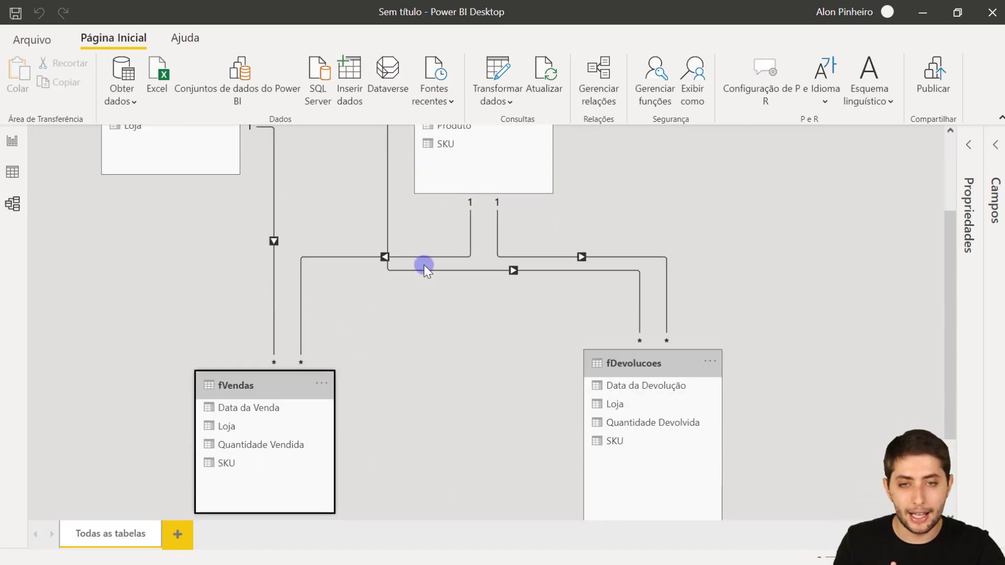
{"action": "scroll", "coordinate": [451, 244], "scroll_direction": "up", "scroll_amount": 3}
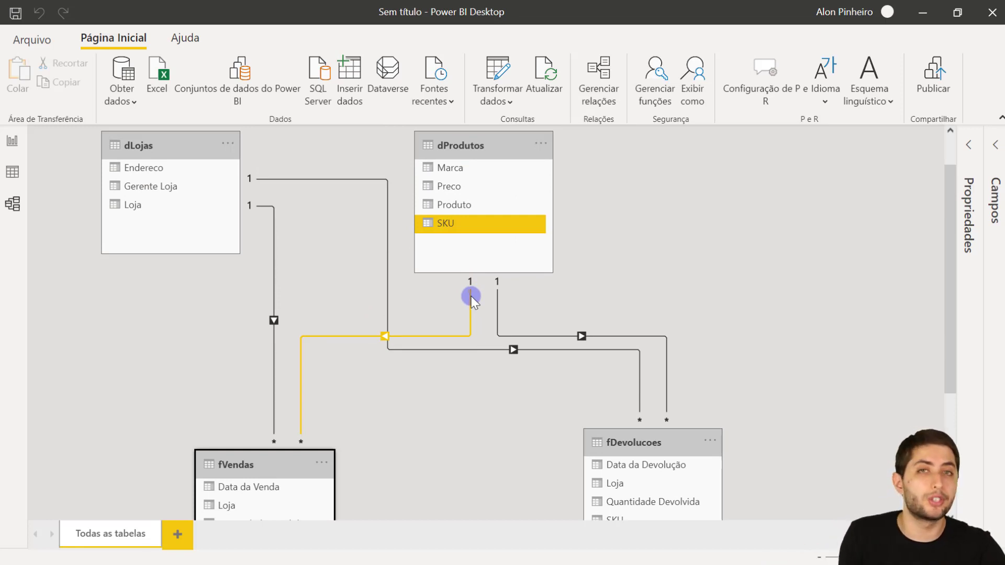
Step: Examine the fVendas and fDevolucoes fact tables in the model view, comparing their fields and incoming relationships
{"action": "scroll", "coordinate": [471, 298], "scroll_direction": "down", "scroll_amount": 3}
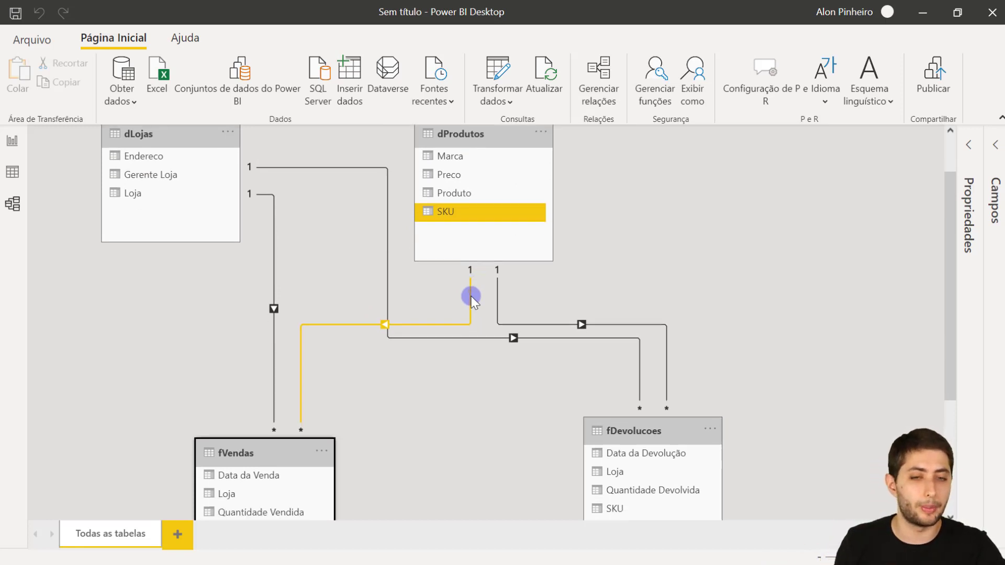
{"action": "left_click", "coordinate": [260, 385]}
{"action": "left_click", "coordinate": [615, 364]}
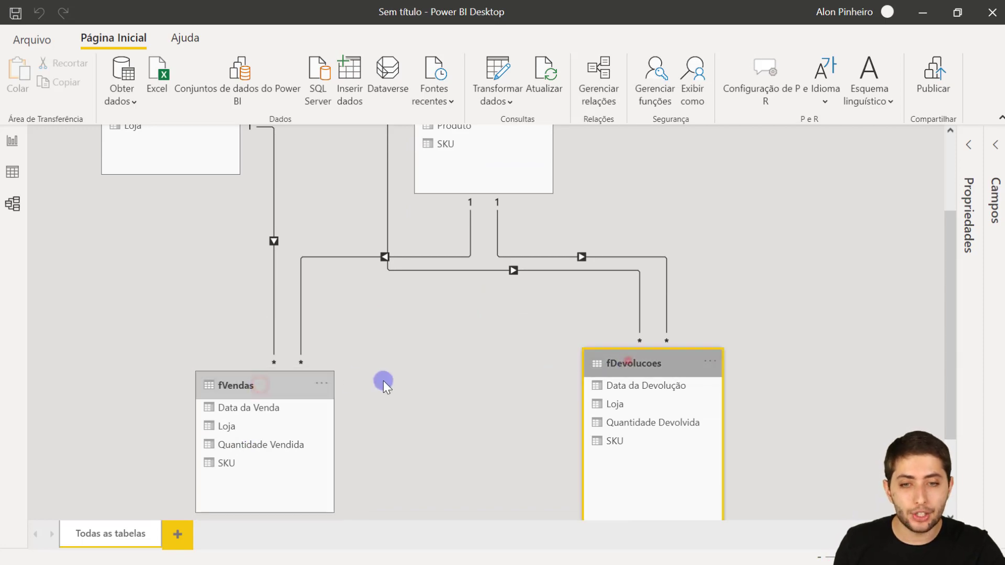
{"action": "left_click", "coordinate": [237, 382]}
{"action": "left_click", "coordinate": [618, 365]}
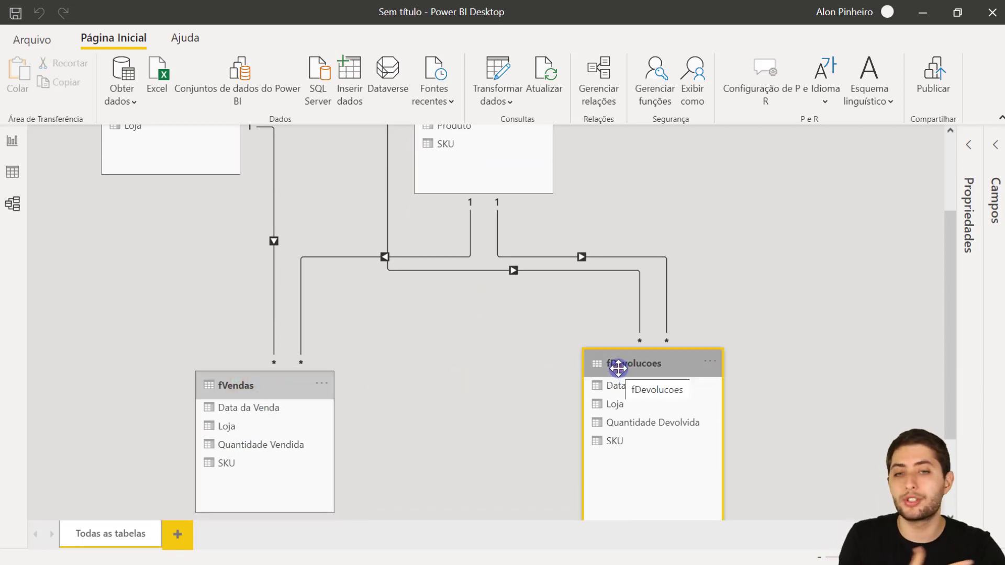
{"action": "scroll", "coordinate": [249, 226], "scroll_direction": "up", "scroll_amount": 5}
Step: Review the SKU matrix on the report page and collapse the fDevolucoes field list
{"action": "left_click", "coordinate": [12, 142]}
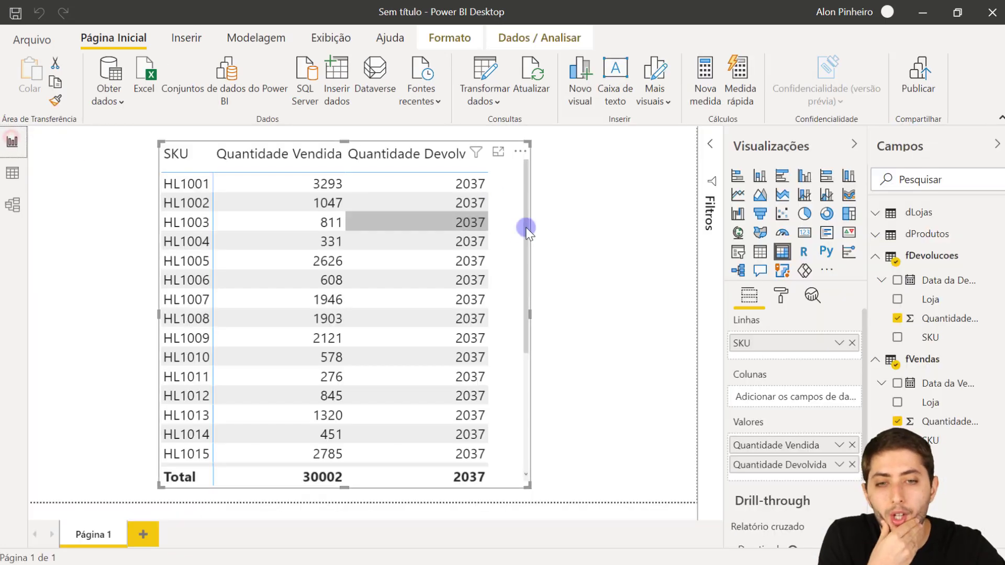
{"action": "left_click", "coordinate": [919, 258]}
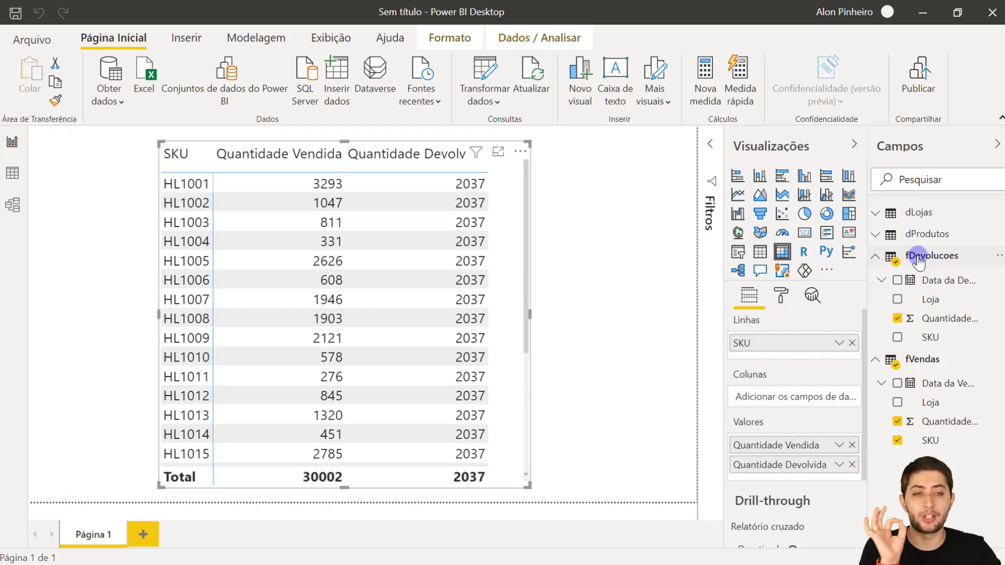
{"action": "left_click", "coordinate": [923, 280]}
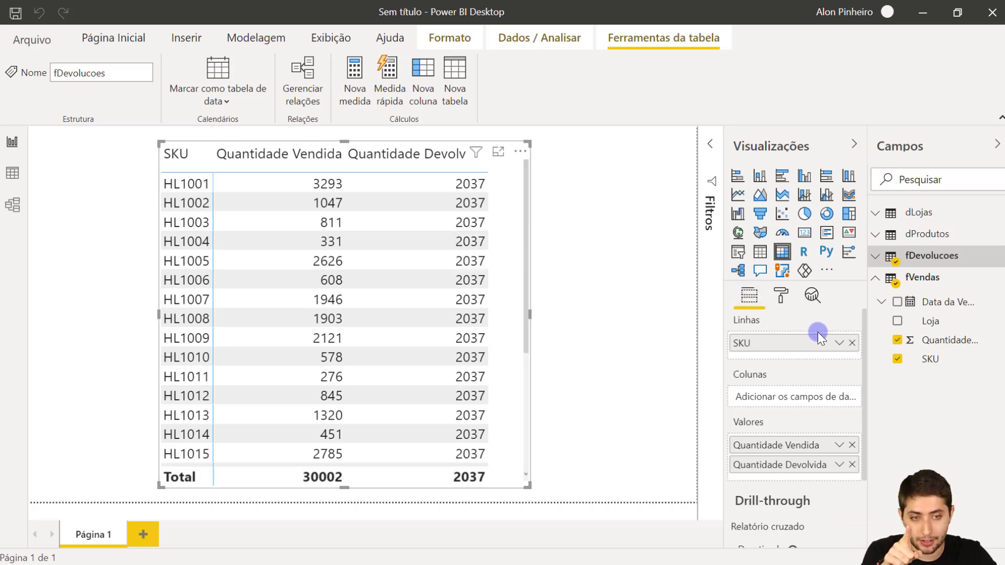
Step: Move the dProdutos table slightly left in the model view and inspect its SKU relationships with the fact tables
{"action": "left_click", "coordinate": [19, 203]}
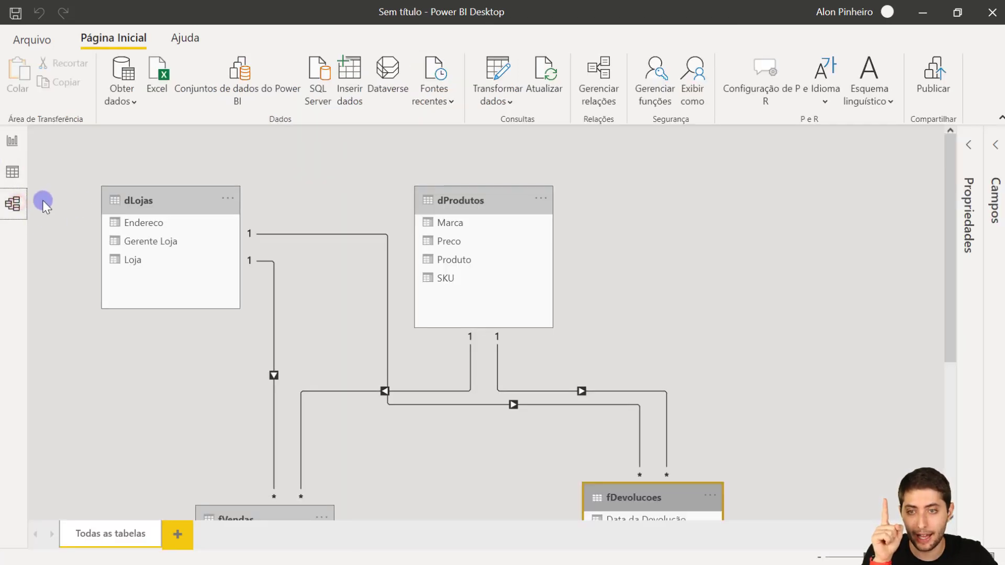
{"action": "mouse_move", "coordinate": [446, 199]}
{"action": "left_mouse_down"}
{"action": "mouse_move", "coordinate": [437, 194]}
{"action": "mouse_move", "coordinate": [447, 187]}
{"action": "left_mouse_up"}
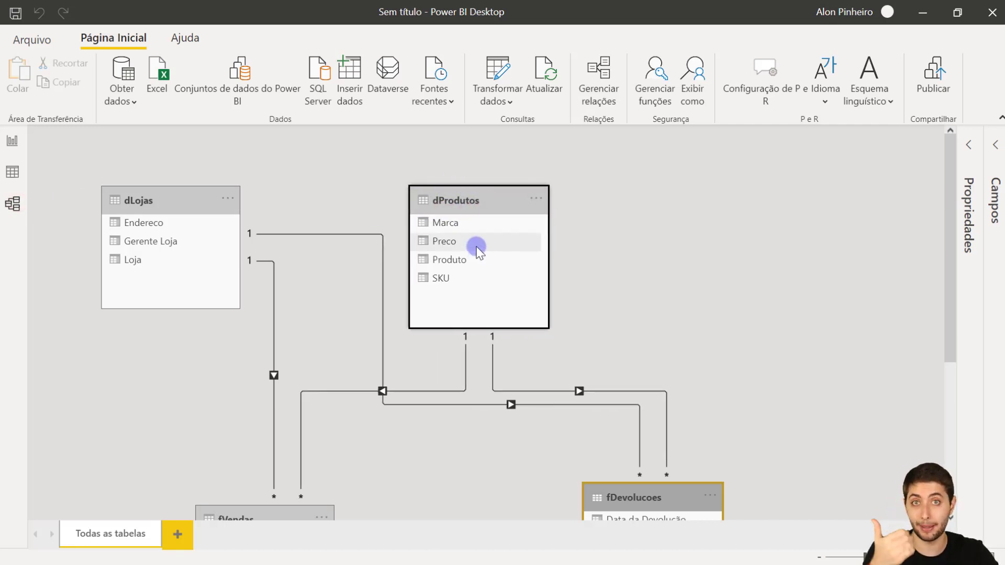
{"action": "left_click", "coordinate": [445, 278]}
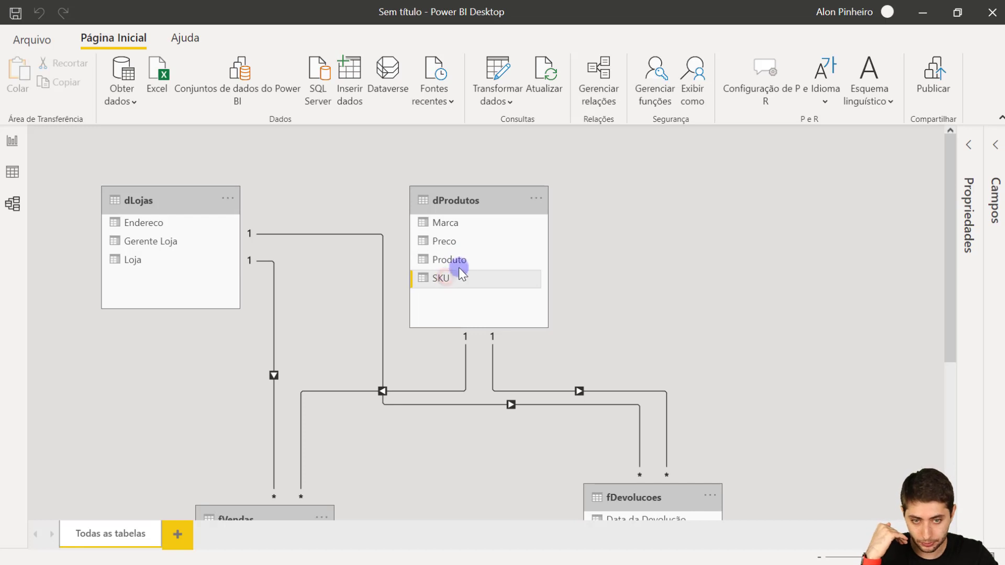
{"action": "left_click", "coordinate": [458, 208]}
{"action": "scroll", "coordinate": [460, 209], "scroll_direction": "down", "scroll_amount": 2}
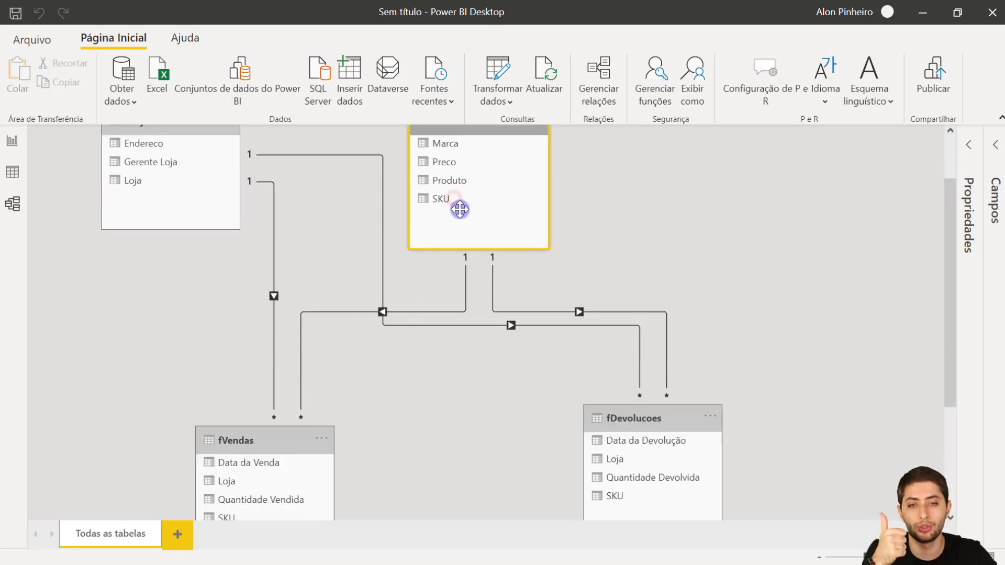
{"action": "left_click", "coordinate": [465, 284]}
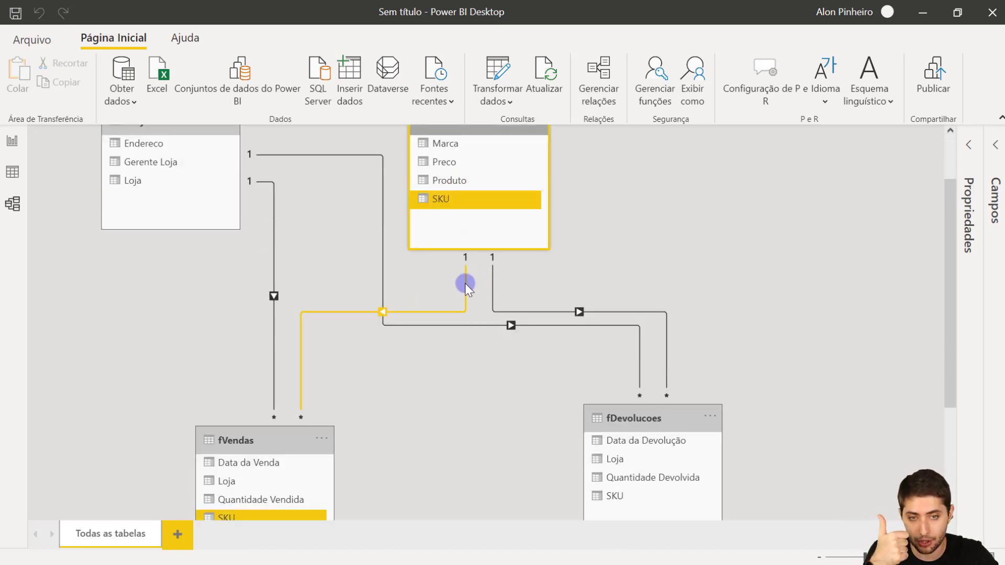
{"action": "left_click", "coordinate": [471, 274]}
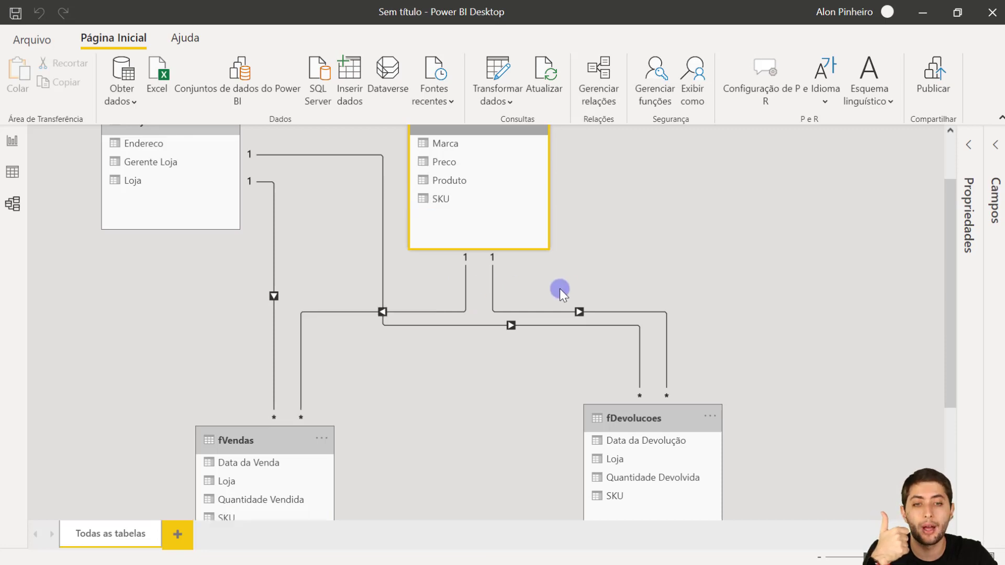
{"action": "scroll", "coordinate": [560, 288], "scroll_direction": "down", "scroll_amount": 2}
{"action": "left_click", "coordinate": [662, 237]}
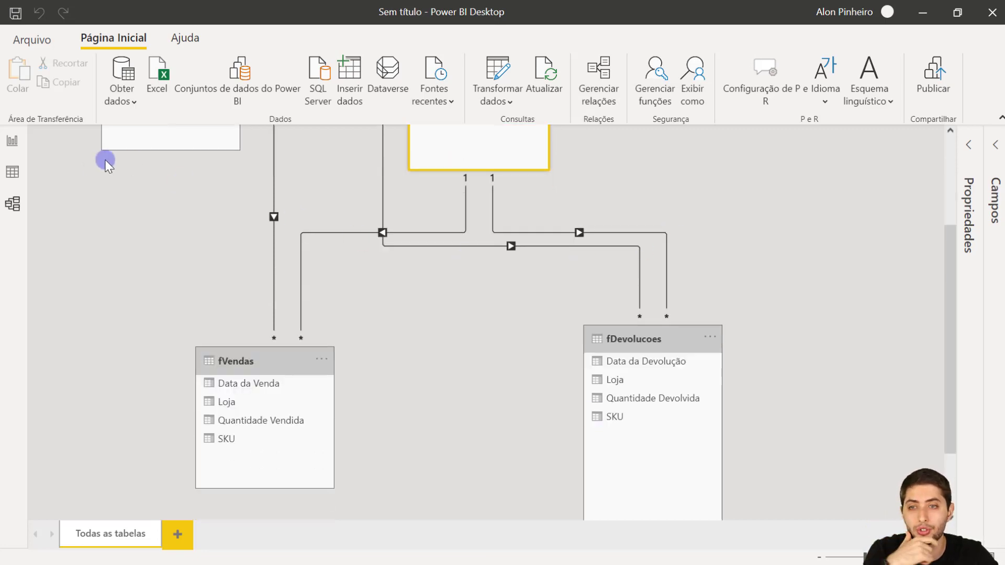
Step: Replace the fVendas SKU in the report matrix's rows with SKU from dProdutos, and widen the matrix to fit the Quantidade Devolvida heading
{"action": "left_click", "coordinate": [14, 143]}
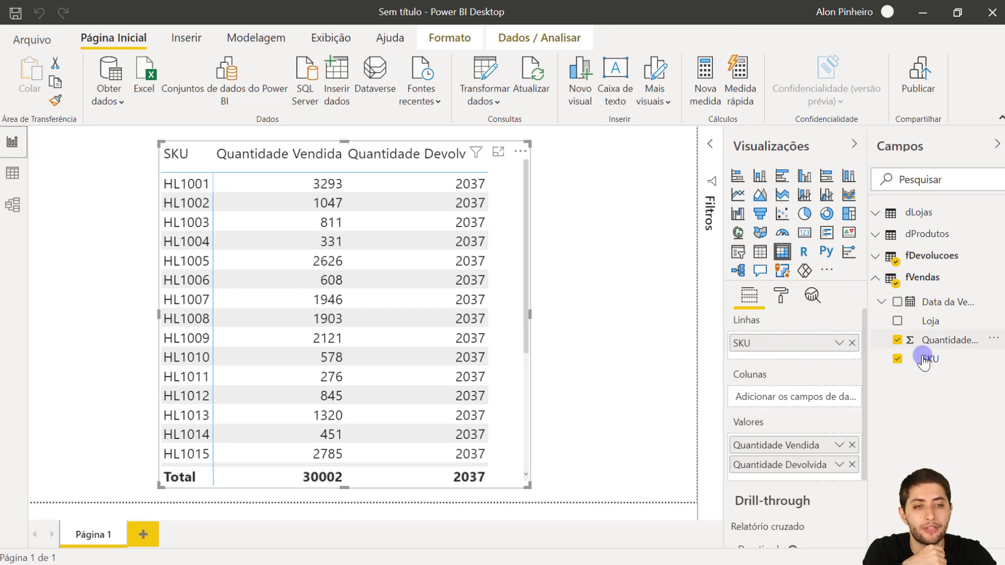
{"action": "left_click", "coordinate": [852, 344]}
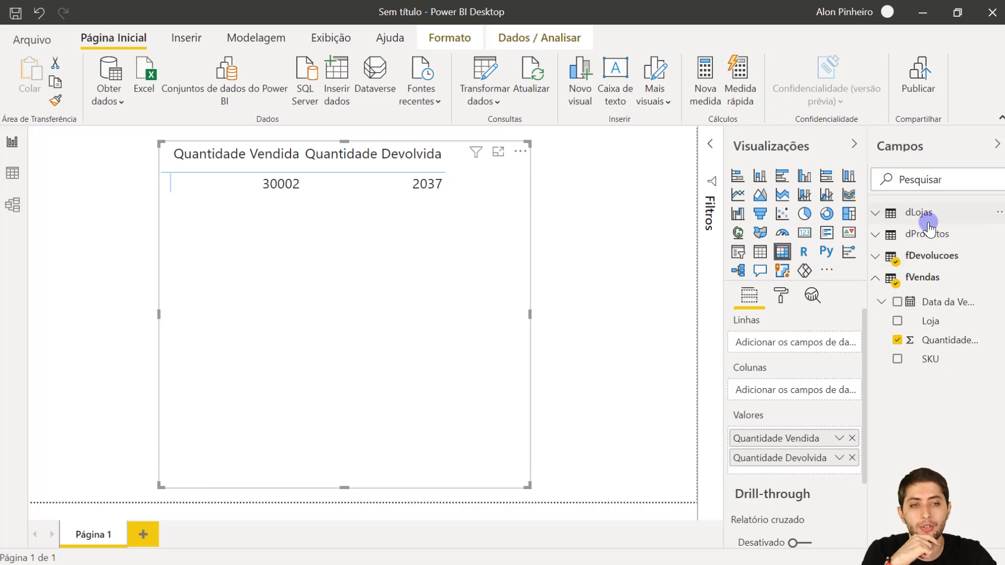
{"action": "left_click", "coordinate": [940, 242]}
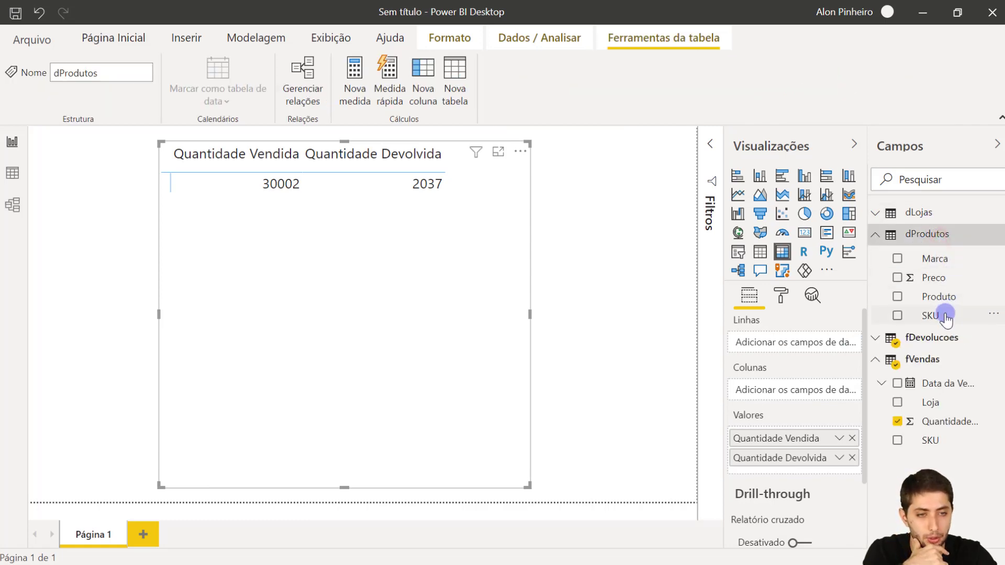
{"action": "left_click_drag", "start_coordinate": [940, 315], "coordinate": [815, 345]}
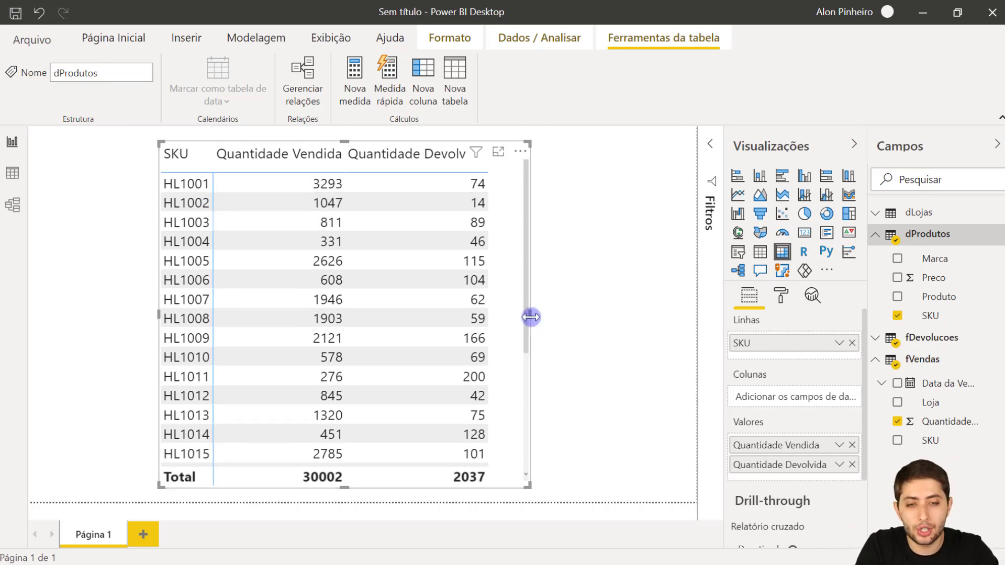
{"action": "left_click_drag", "start_coordinate": [530, 317], "coordinate": [581, 316]}
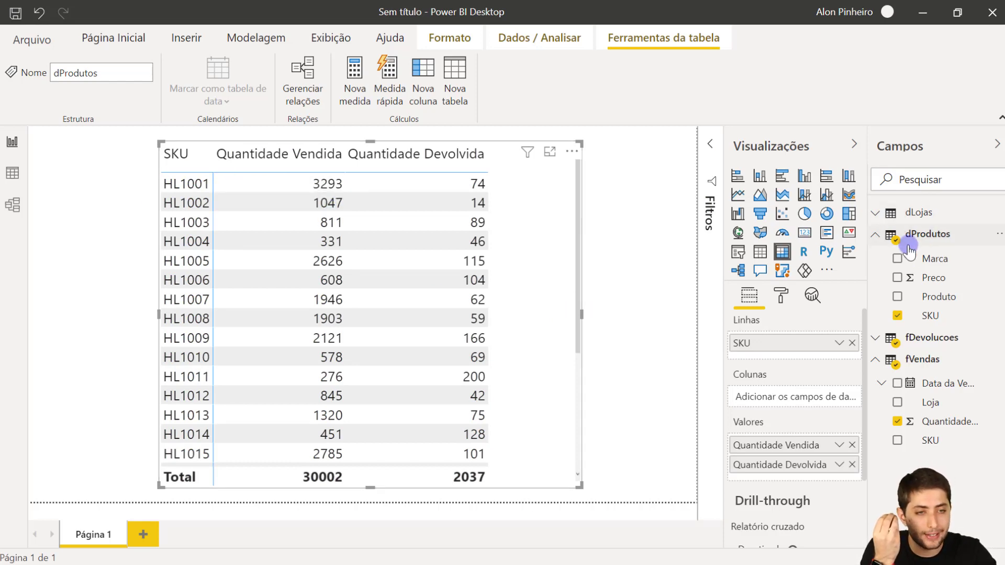
Step: Examine in the model view how the dimension tables dProdutos and dLojas filter fVendas and fDevolucoes
{"action": "left_click", "coordinate": [21, 201]}
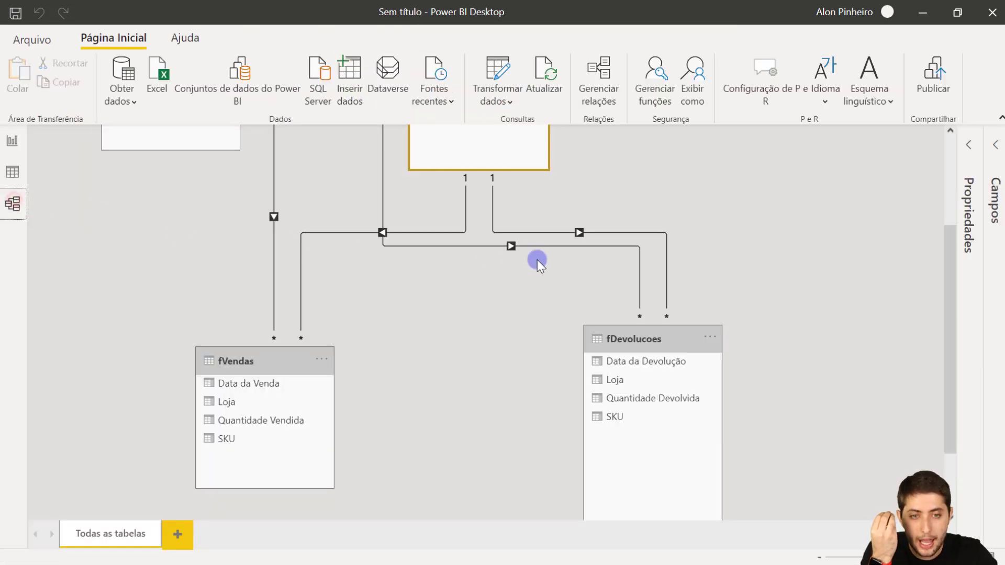
{"action": "scroll", "coordinate": [538, 260], "scroll_direction": "up", "scroll_amount": 3}
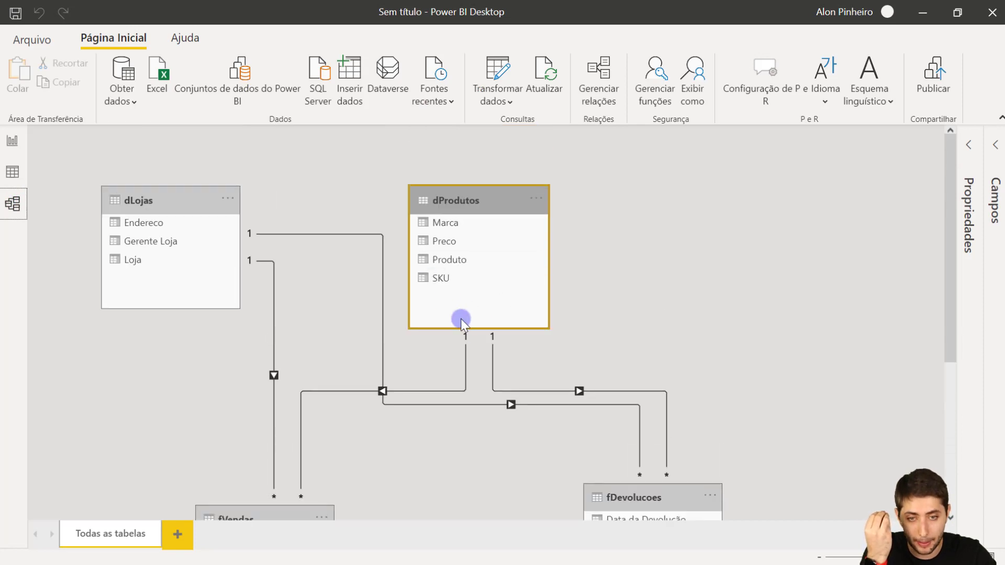
{"action": "scroll", "coordinate": [471, 359], "scroll_direction": "down", "scroll_amount": 2}
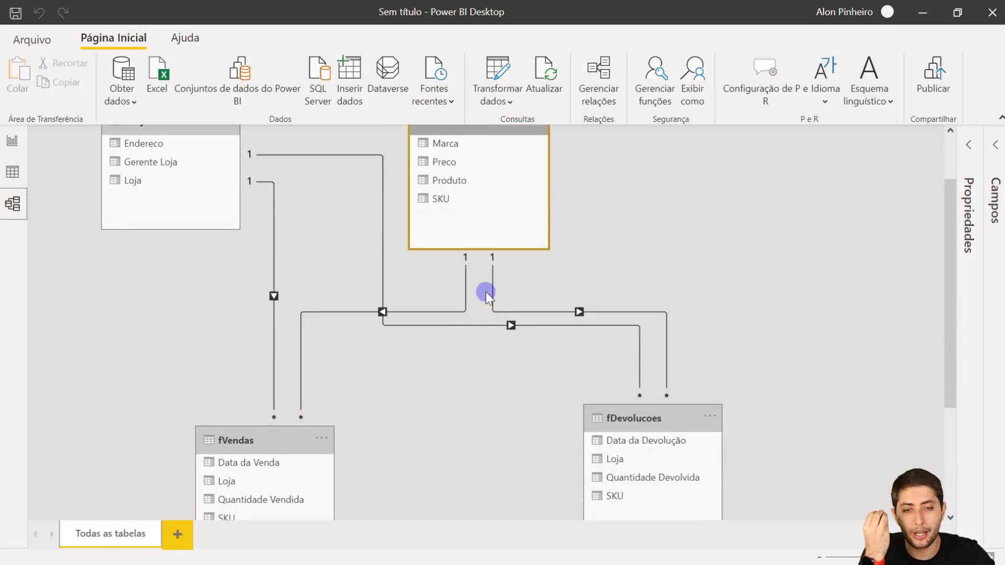
{"action": "left_click", "coordinate": [570, 276]}
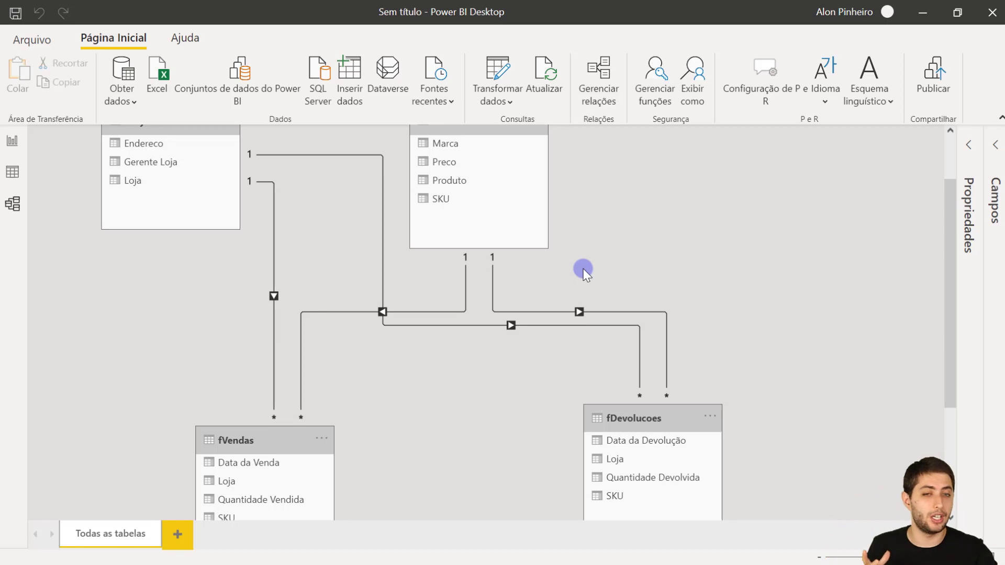
{"action": "scroll", "coordinate": [584, 270], "scroll_direction": "up", "scroll_amount": 2}
{"action": "scroll", "coordinate": [572, 231], "scroll_direction": "down", "scroll_amount": 2}
{"action": "scroll", "coordinate": [572, 230], "scroll_direction": "up", "scroll_amount": 2}
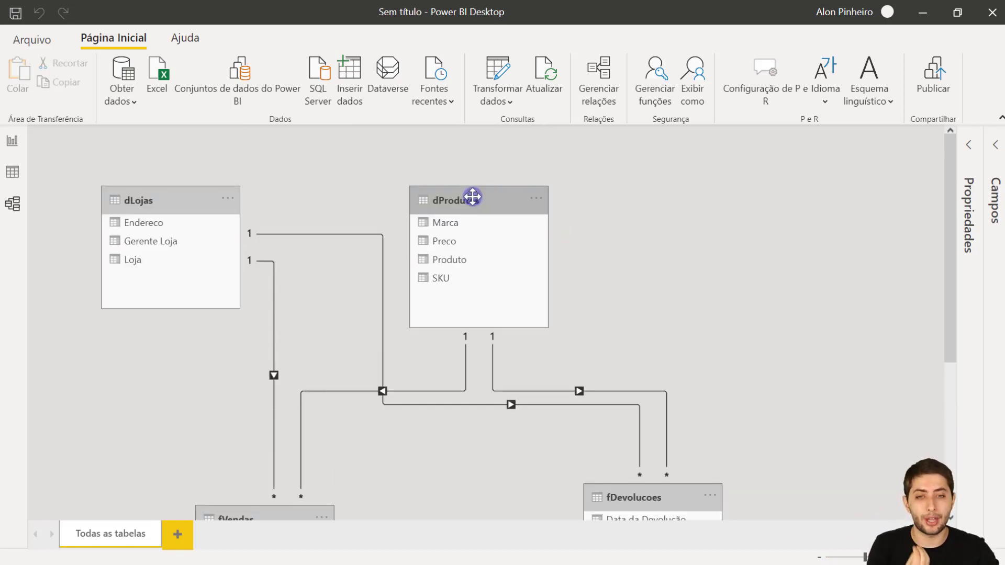
{"action": "left_click", "coordinate": [461, 207]}
{"action": "left_click", "coordinate": [175, 191]}
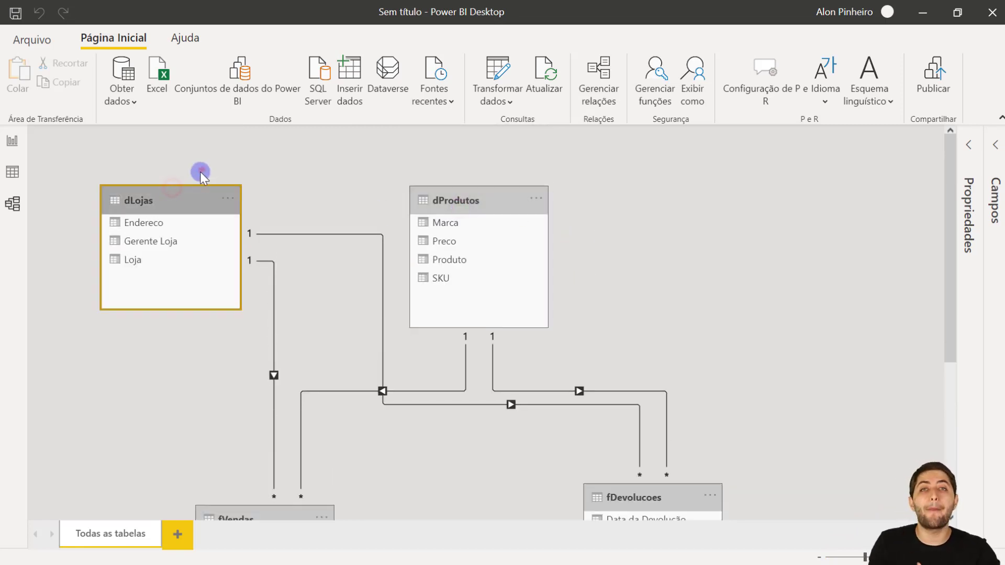
{"action": "left_click", "coordinate": [200, 171]}
{"action": "scroll", "coordinate": [200, 170], "scroll_direction": "down", "scroll_amount": 2}
{"action": "scroll", "coordinate": [336, 176], "scroll_direction": "up", "scroll_amount": 2}
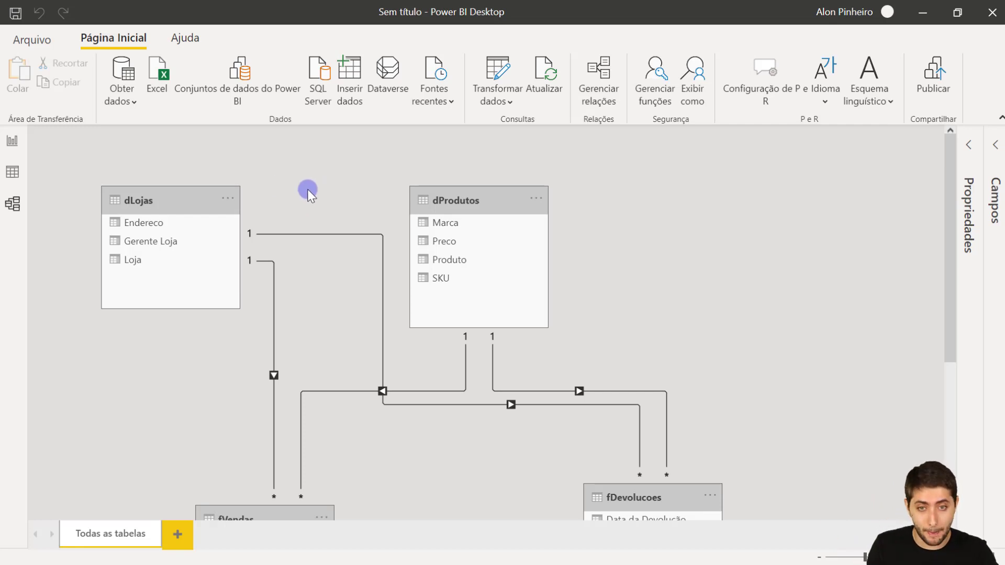
Step: Compare the fact tables fVendas and fDevolucoes with the dimension tables dProdutos and dLojas in the model diagram
{"action": "left_click", "coordinate": [441, 200]}
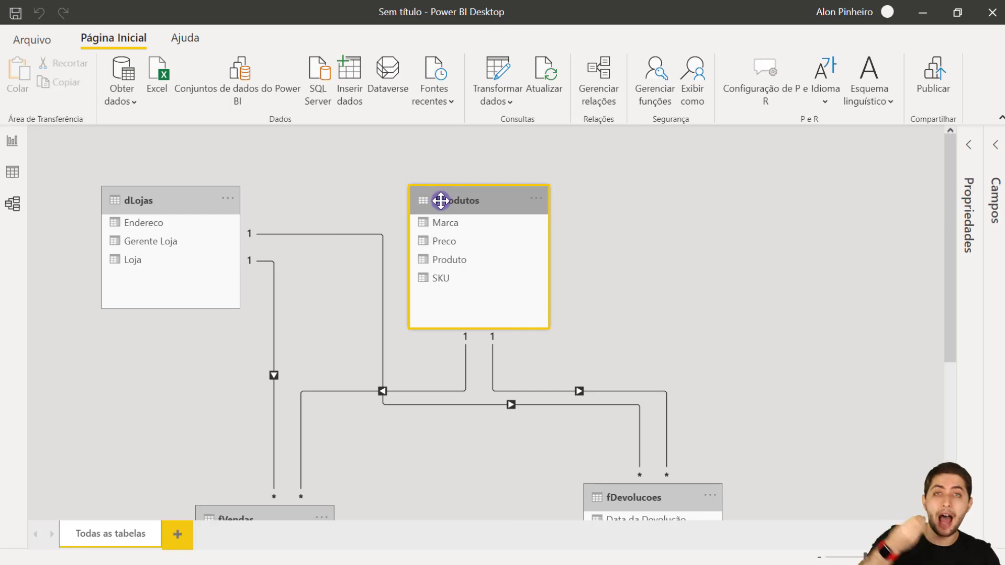
{"action": "scroll", "coordinate": [443, 200], "scroll_direction": "down", "scroll_amount": 5}
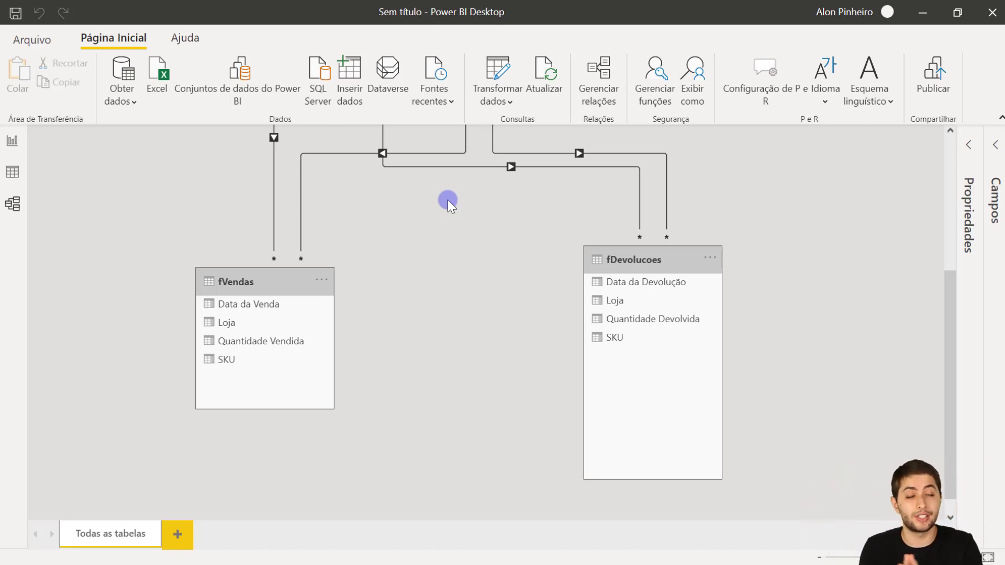
{"action": "left_click", "coordinate": [278, 283]}
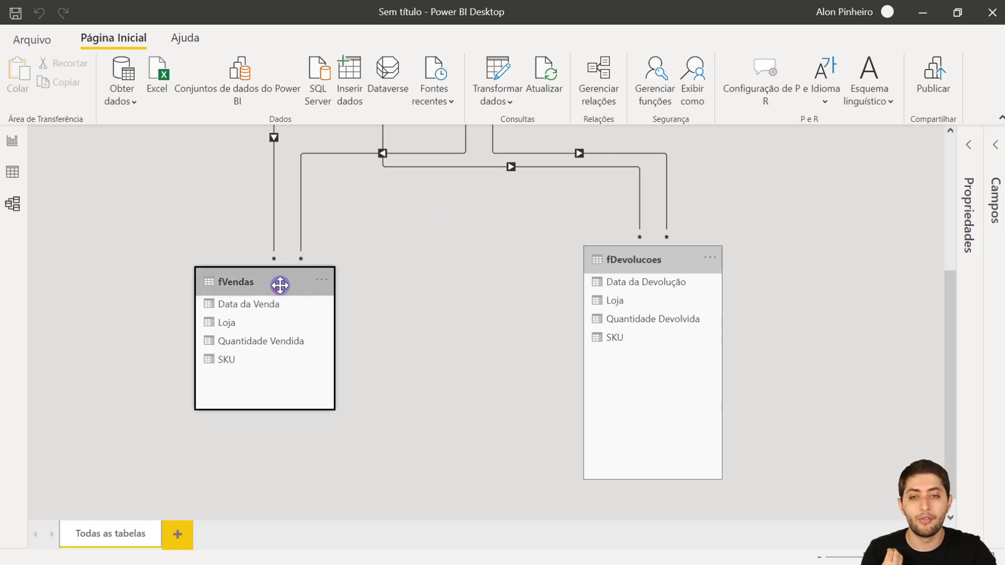
{"action": "left_click", "coordinate": [680, 261]}
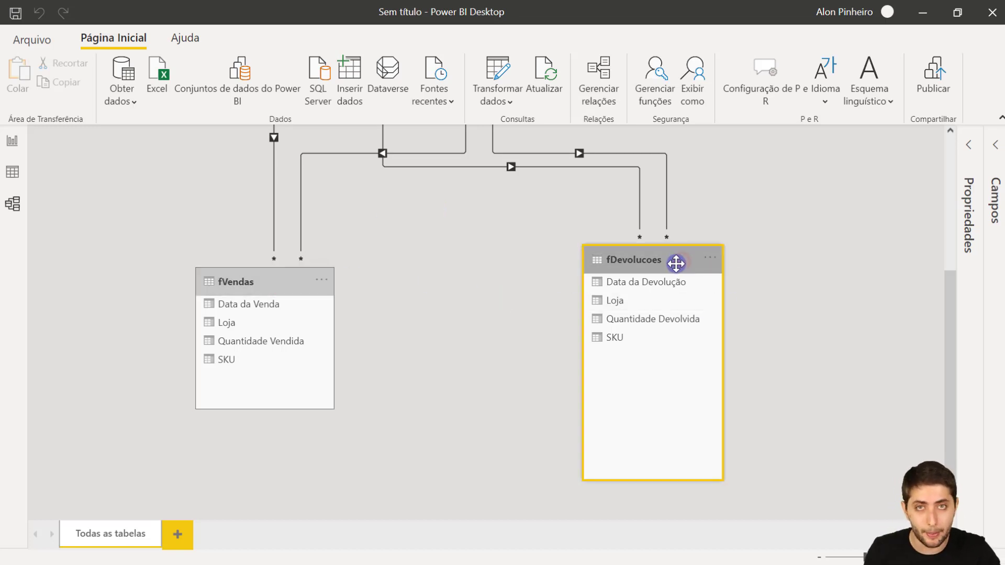
{"action": "scroll", "coordinate": [574, 249], "scroll_direction": "up", "scroll_amount": 5}
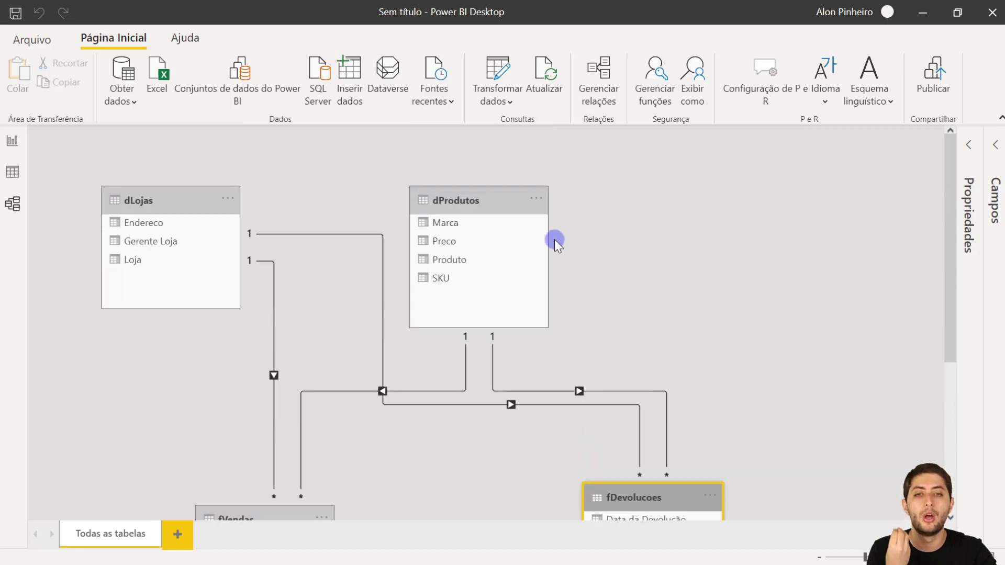
{"action": "left_click", "coordinate": [435, 206]}
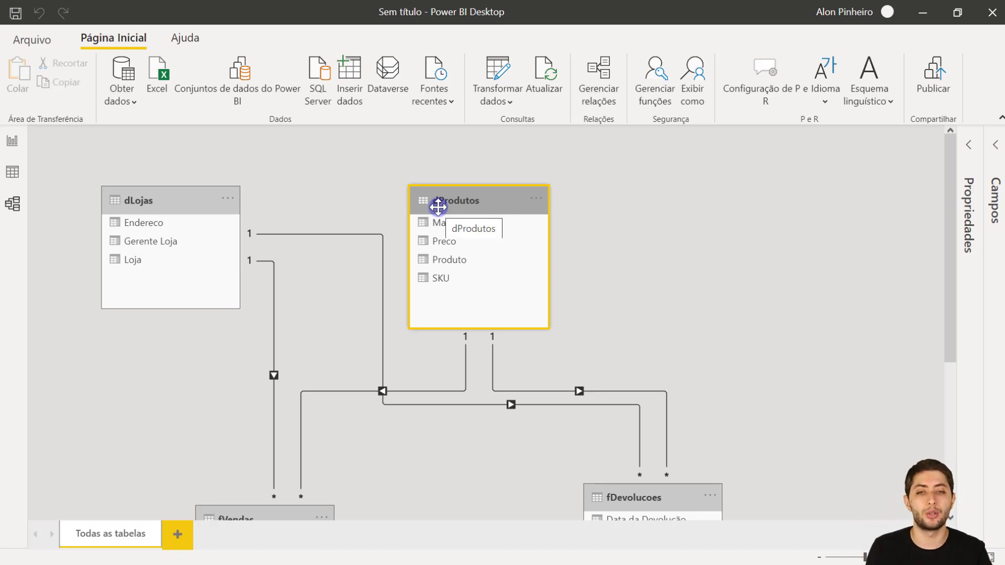
{"action": "left_click", "coordinate": [159, 199]}
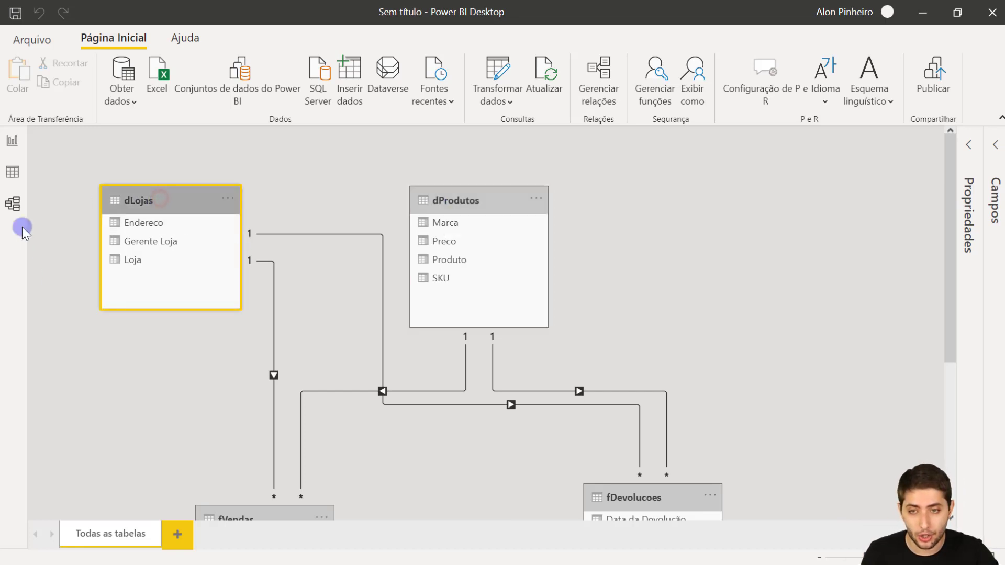
Step: Replace the SKU in the report matrix's rows with Loja from fVendas to test store-level quantities
{"action": "left_click", "coordinate": [11, 145]}
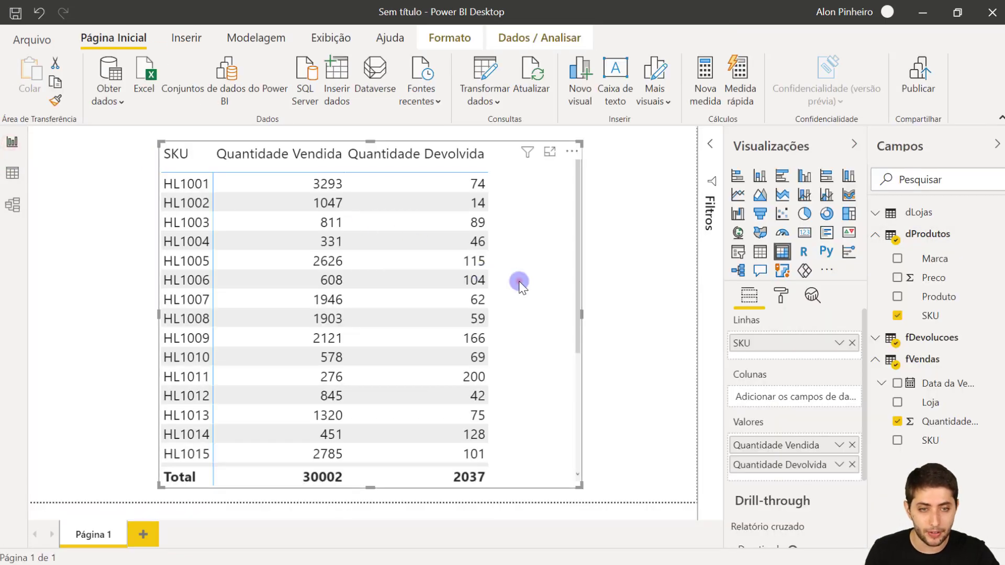
{"action": "left_click", "coordinate": [853, 342]}
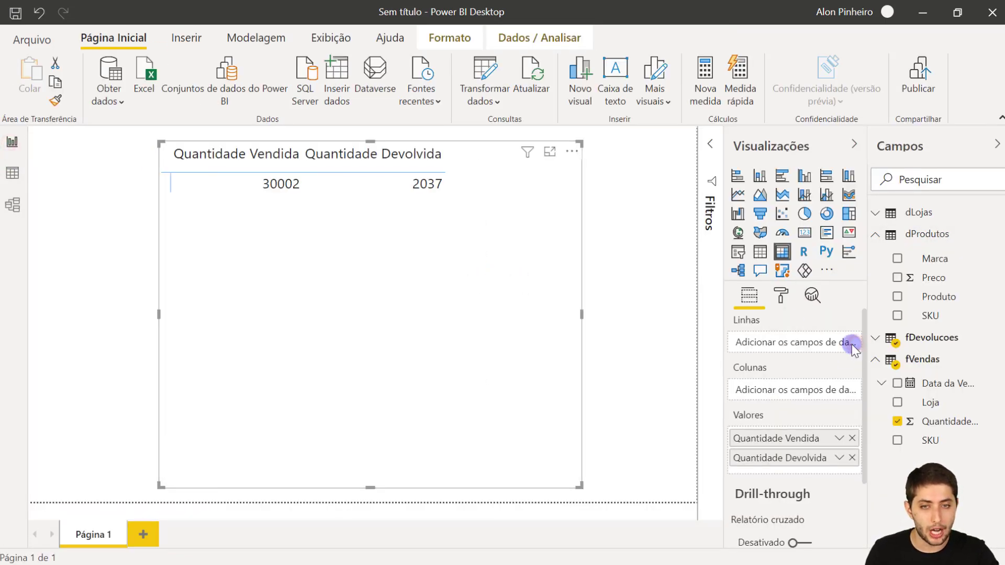
{"action": "left_click", "coordinate": [926, 233]}
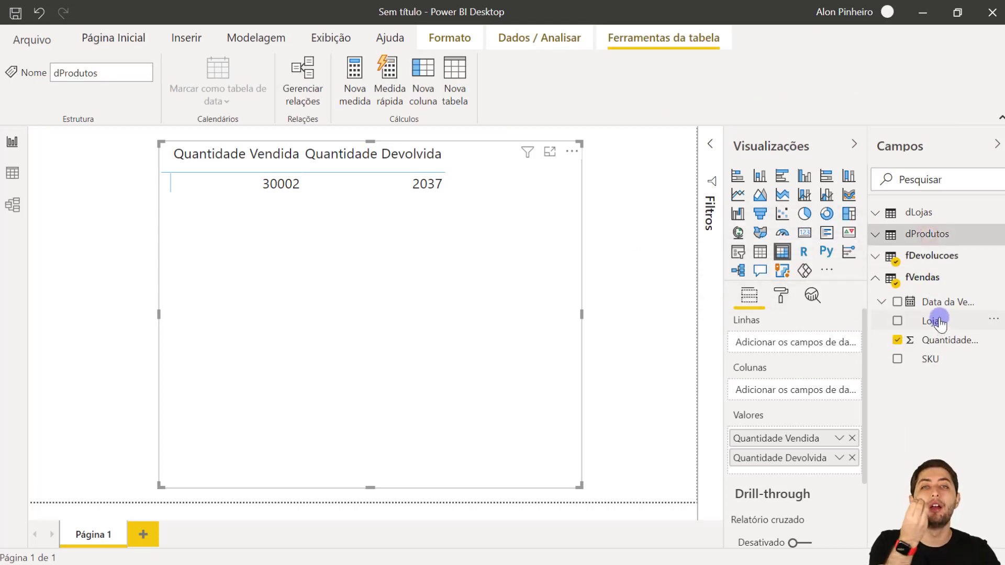
{"action": "left_click_drag", "start_coordinate": [950, 324], "coordinate": [799, 347]}
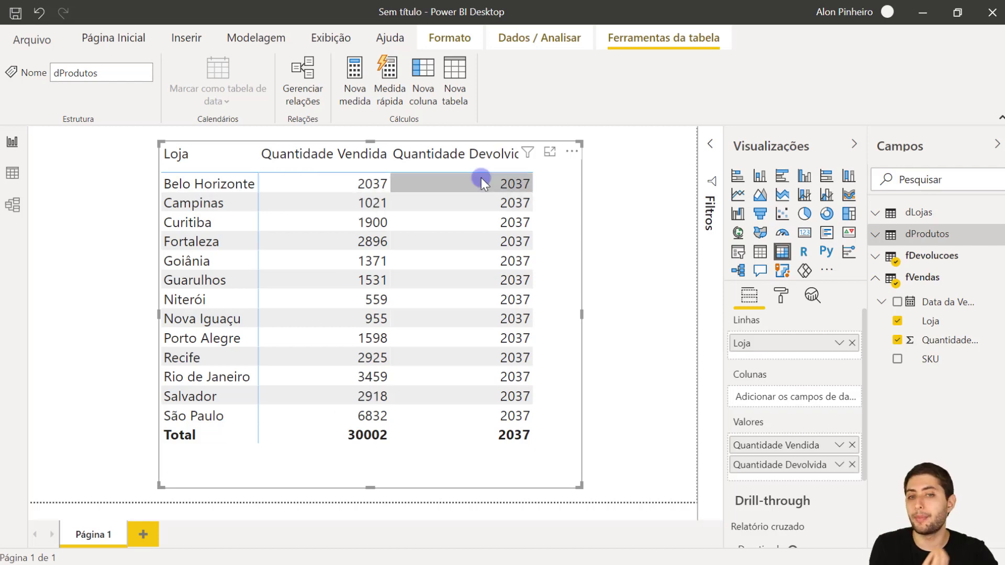
Step: Swap the fVendas Loja in the matrix's rows for Loja from fDevolucoes
{"action": "left_click", "coordinate": [853, 343]}
{"action": "left_click", "coordinate": [930, 256]}
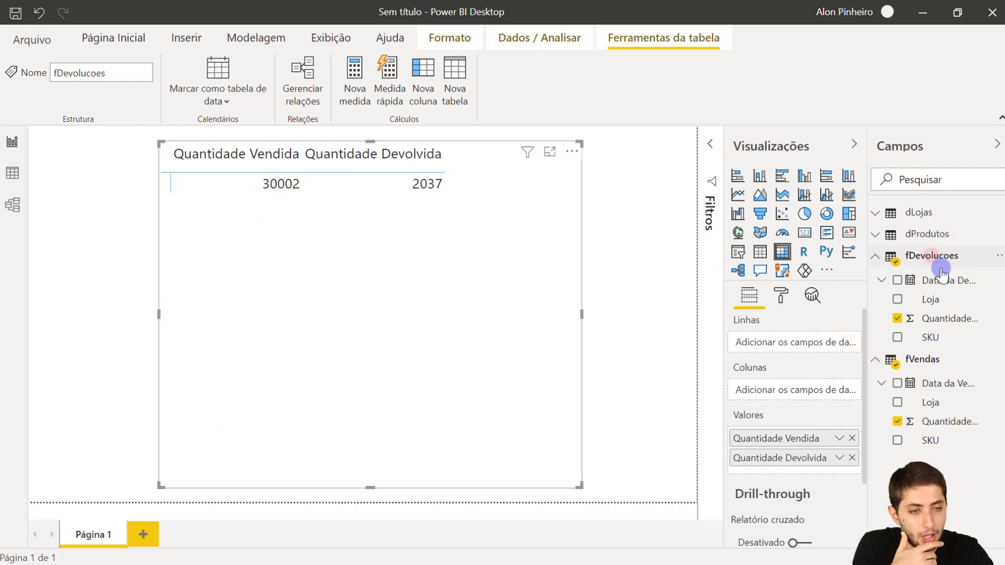
{"action": "left_click_drag", "start_coordinate": [942, 301], "coordinate": [790, 344]}
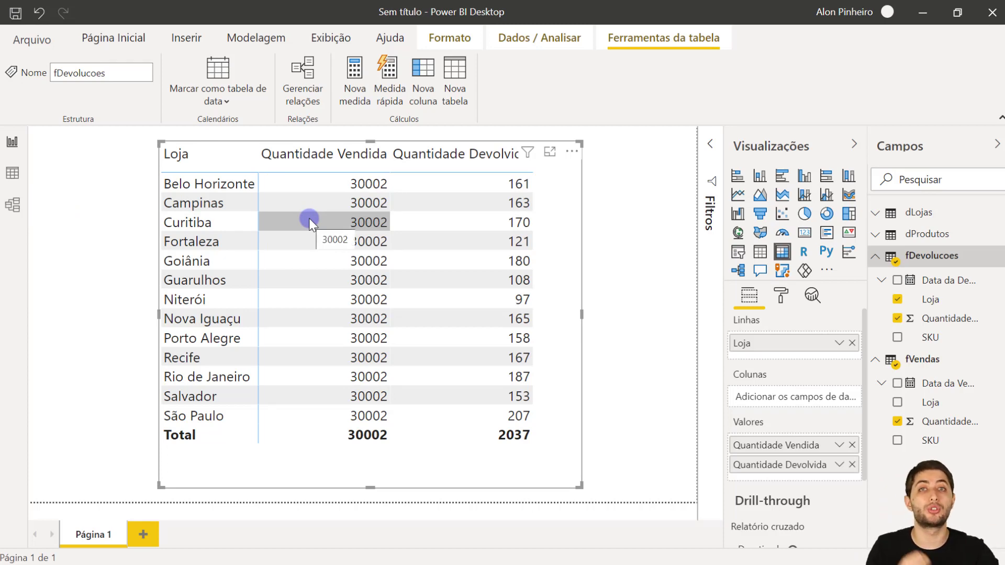
Step: Move the dLojas table slightly left in the model view and inspect its relationships with the fact tables
{"action": "left_click", "coordinate": [13, 204]}
{"action": "scroll", "coordinate": [278, 254], "scroll_direction": "down", "scroll_amount": 1}
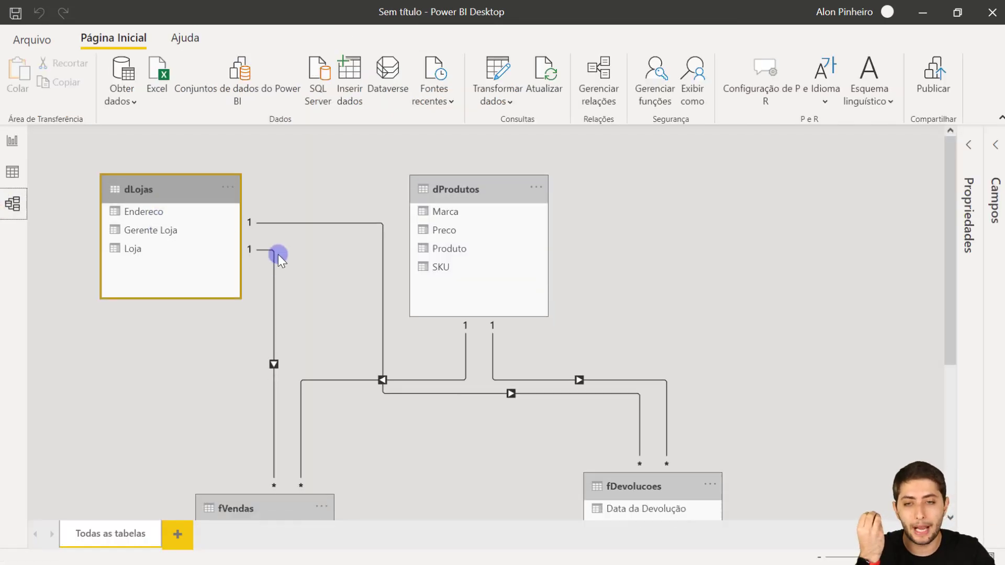
{"action": "scroll", "coordinate": [278, 255], "scroll_direction": "up", "scroll_amount": 1}
{"action": "left_click_drag", "start_coordinate": [171, 201], "coordinate": [160, 175]}
{"action": "scroll", "coordinate": [267, 240], "scroll_direction": "down", "scroll_amount": 1}
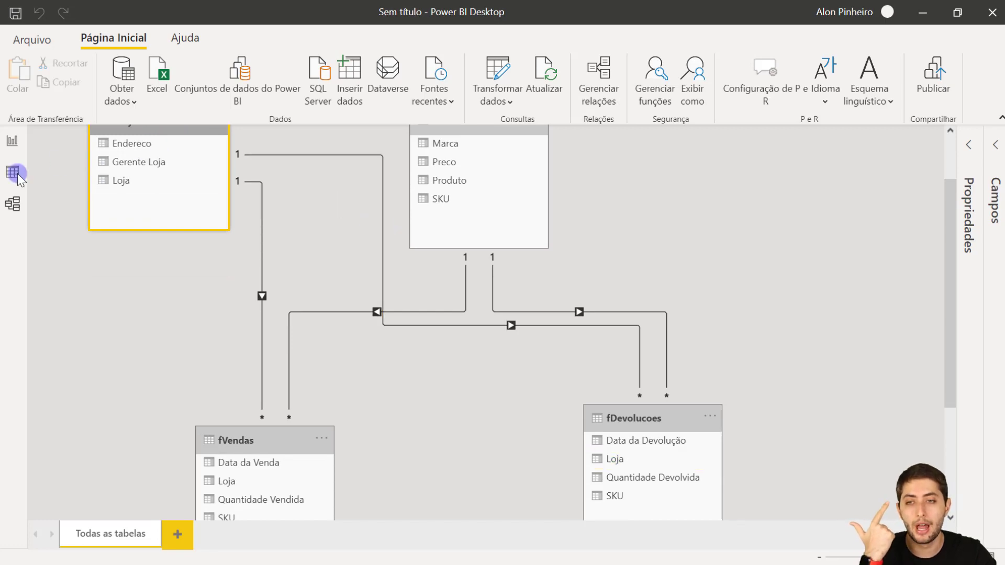
Step: Replace the fDevolucoes Loja in the matrix's rows with Loja from dLojas, and widen the matrix to fit the Quantidade Devolvida heading
{"action": "left_click", "coordinate": [12, 141]}
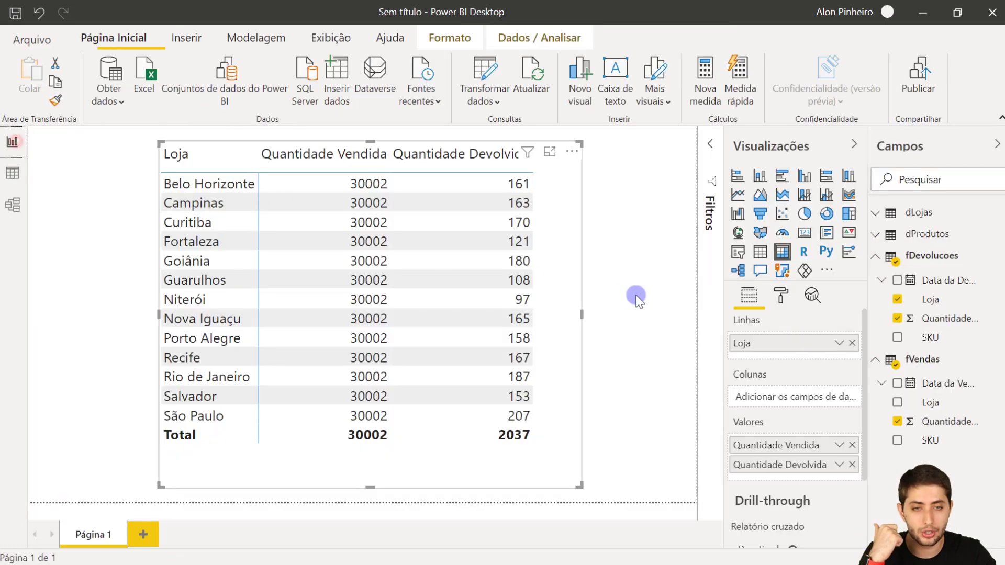
{"action": "left_click", "coordinate": [853, 343]}
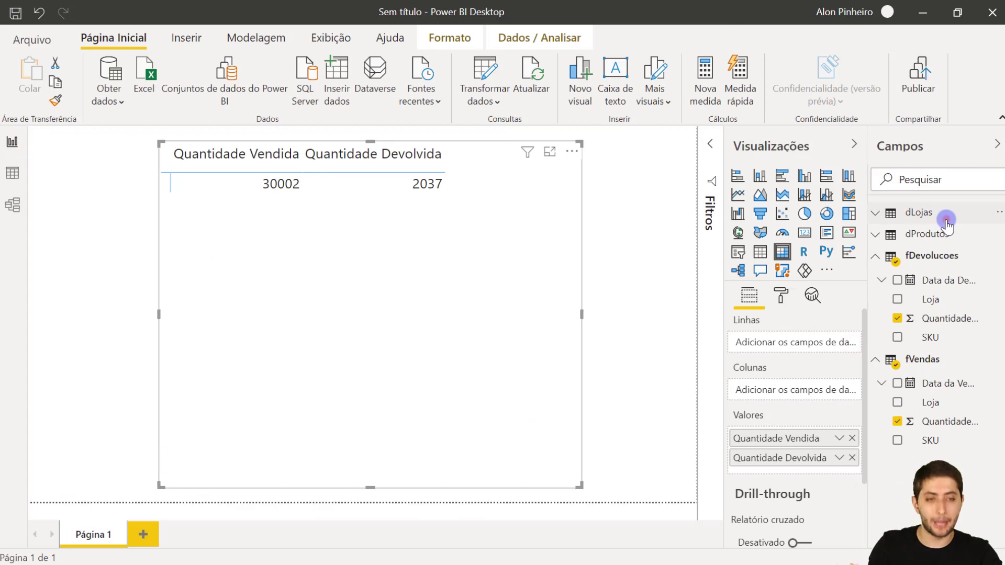
{"action": "left_click", "coordinate": [948, 224]}
{"action": "left_click_drag", "start_coordinate": [947, 275], "coordinate": [806, 343]}
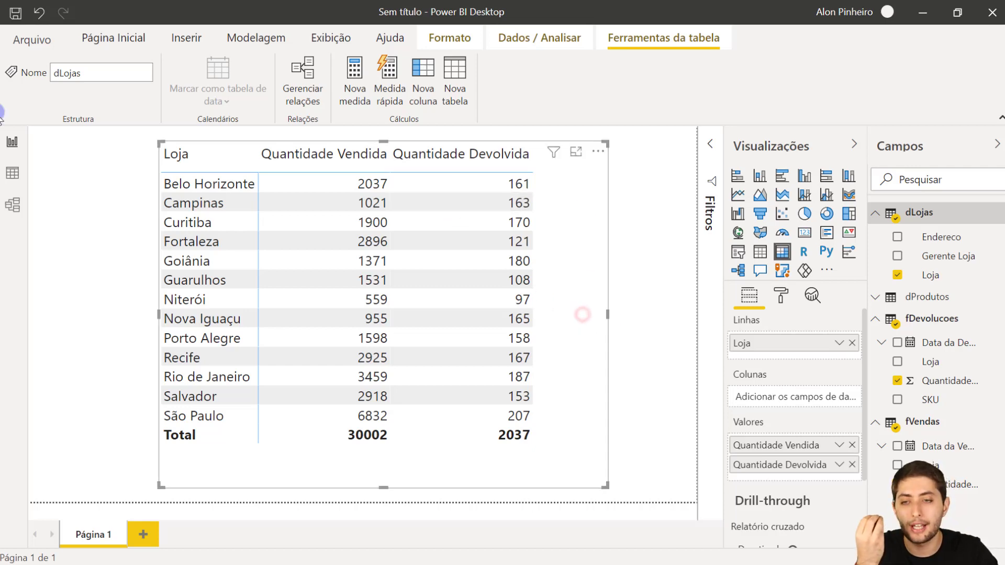
Step: Examine in the model view how dLojas connects to fVendas and fDevolucoes, and how dProdutos plays the same role
{"action": "left_click", "coordinate": [12, 204]}
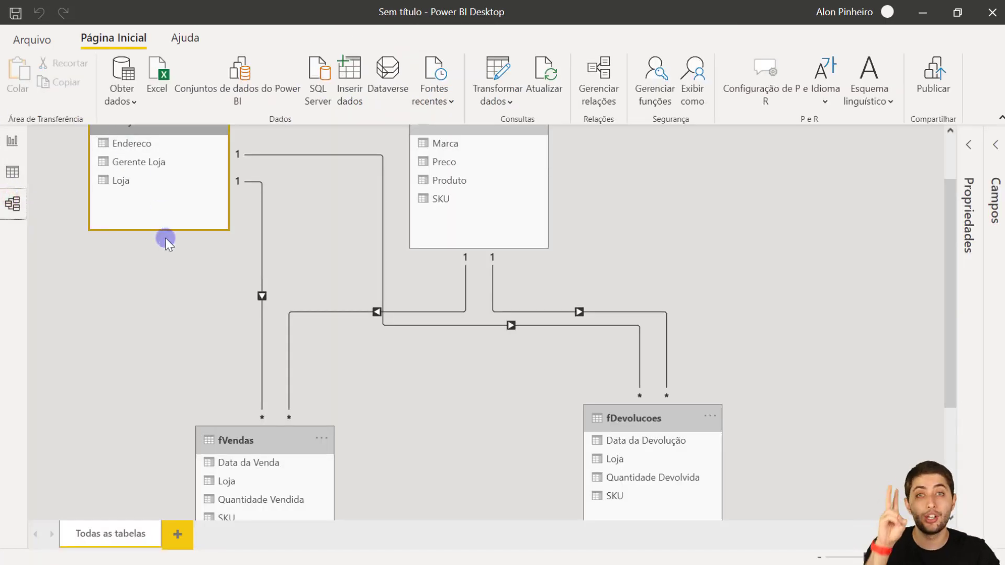
{"action": "scroll", "coordinate": [166, 239], "scroll_direction": "up", "scroll_amount": 2}
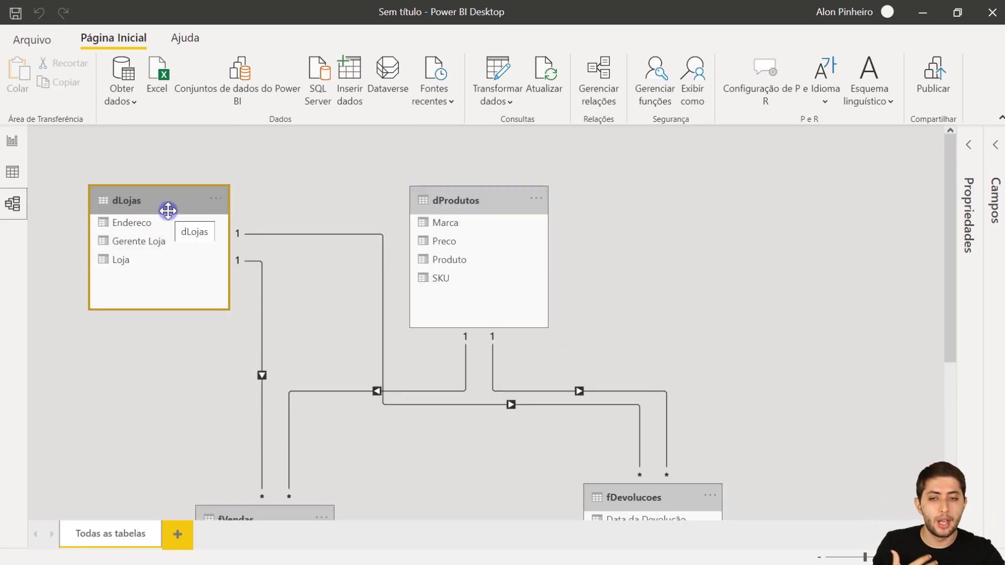
{"action": "scroll", "coordinate": [226, 230], "scroll_direction": "down", "scroll_amount": 4}
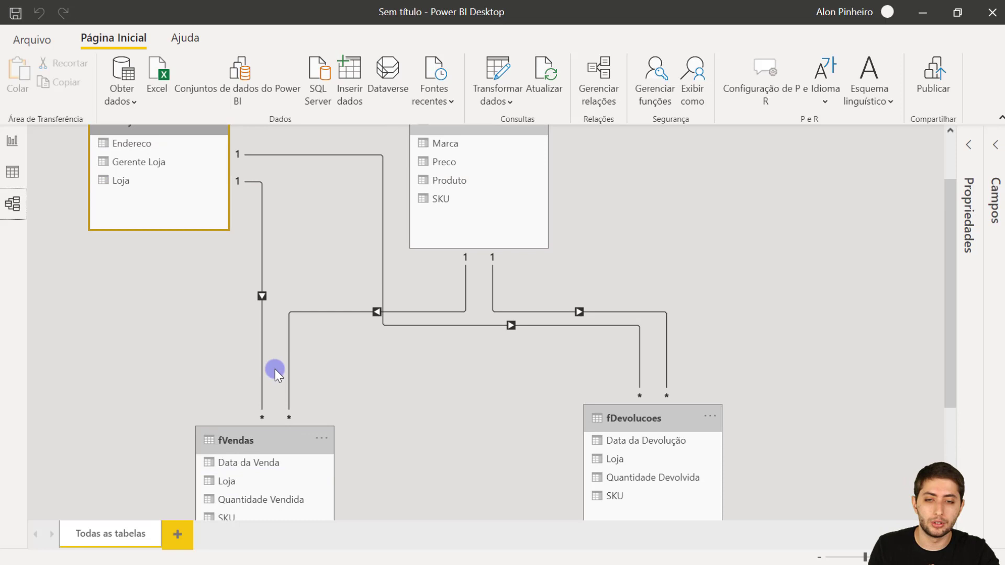
{"action": "left_click", "coordinate": [265, 441]}
{"action": "left_click", "coordinate": [657, 408]}
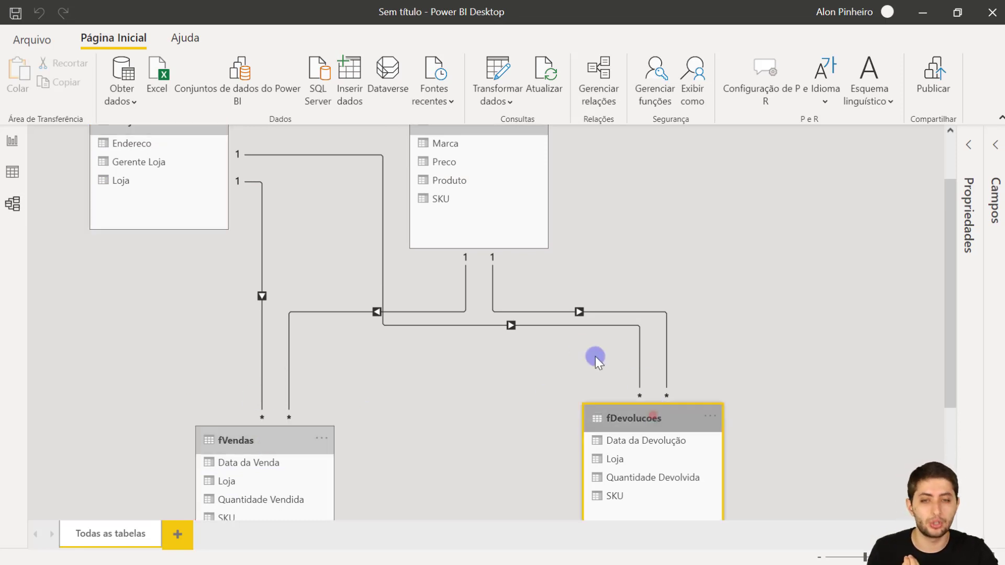
{"action": "scroll", "coordinate": [191, 196], "scroll_direction": "up", "scroll_amount": 3}
{"action": "left_click", "coordinate": [161, 206]}
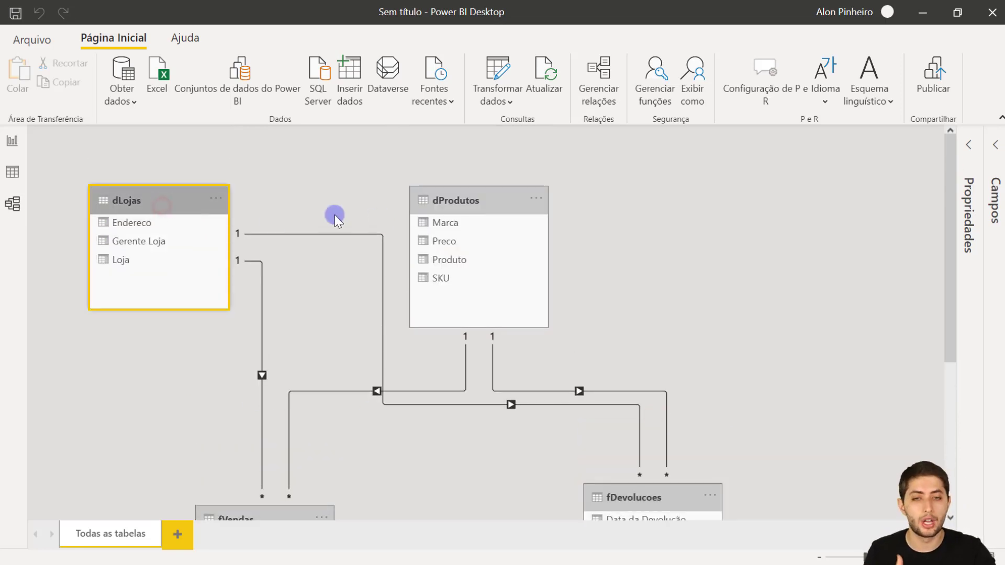
{"action": "left_click", "coordinate": [482, 209]}
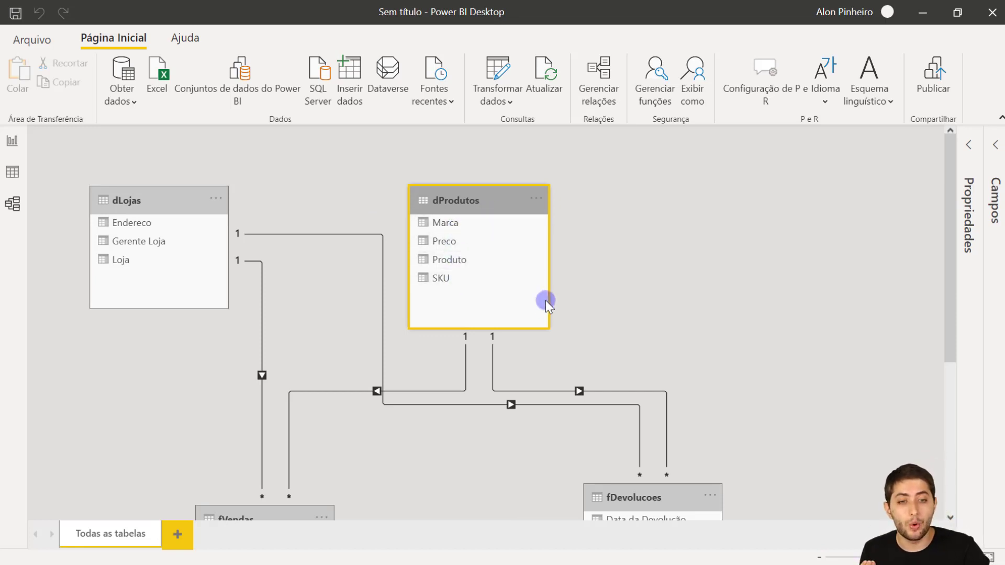
Step: Replace Loja in the report matrix's rows with Marca from dProdutos, collapsing the fact tables' field lists
{"action": "left_click", "coordinate": [12, 141]}
{"action": "left_click", "coordinate": [852, 343]}
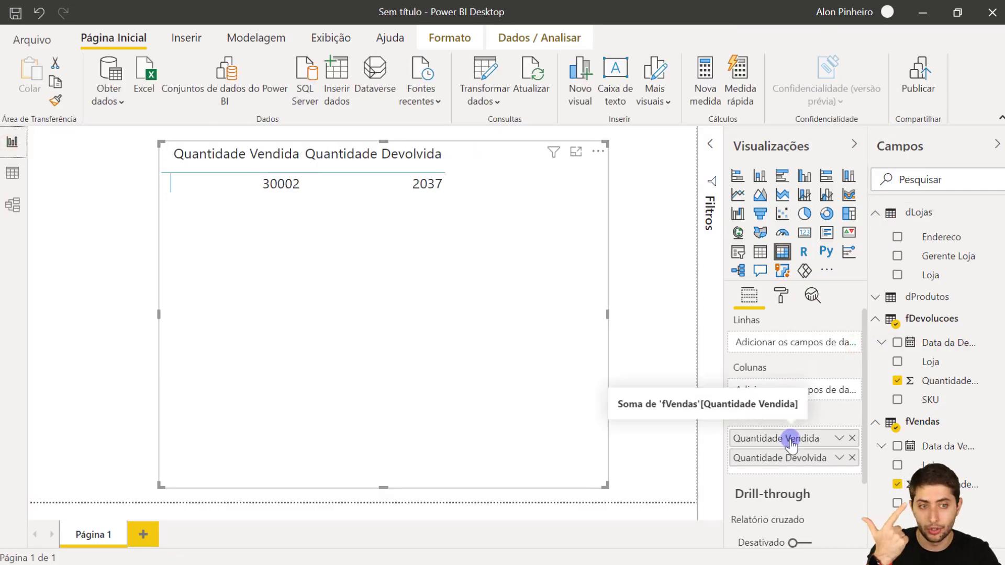
{"action": "left_click", "coordinate": [919, 321]}
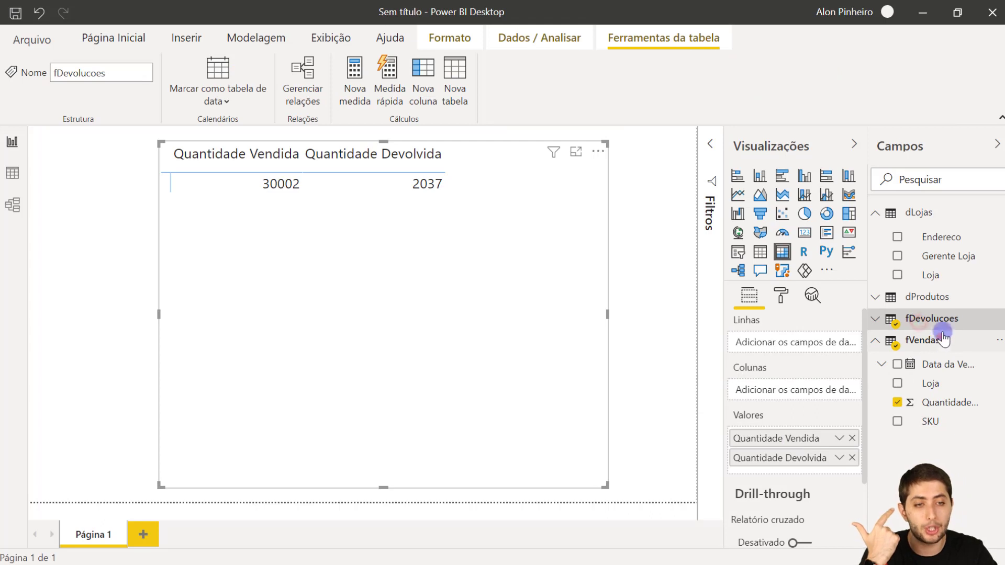
{"action": "left_click", "coordinate": [937, 343]}
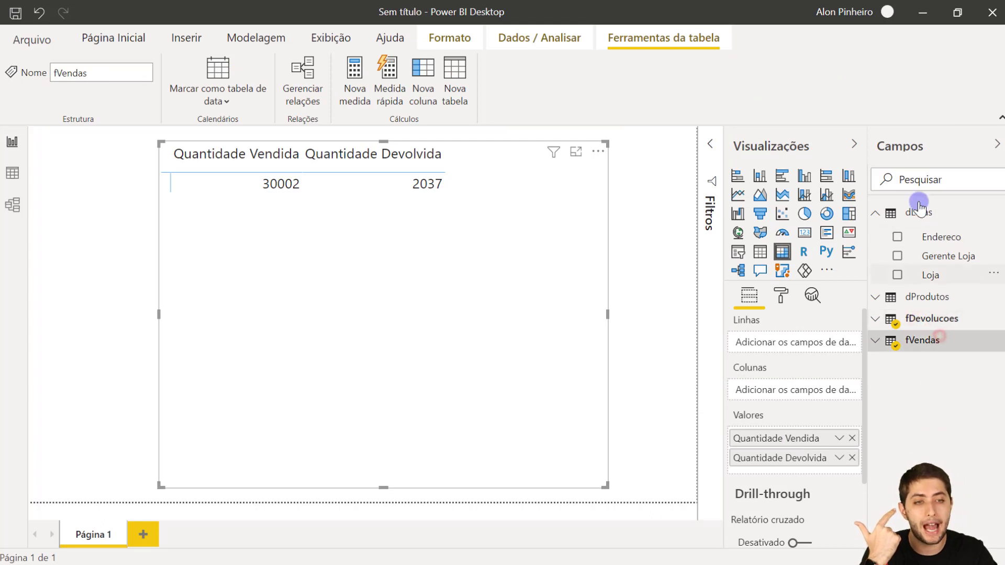
{"action": "left_click", "coordinate": [934, 299]}
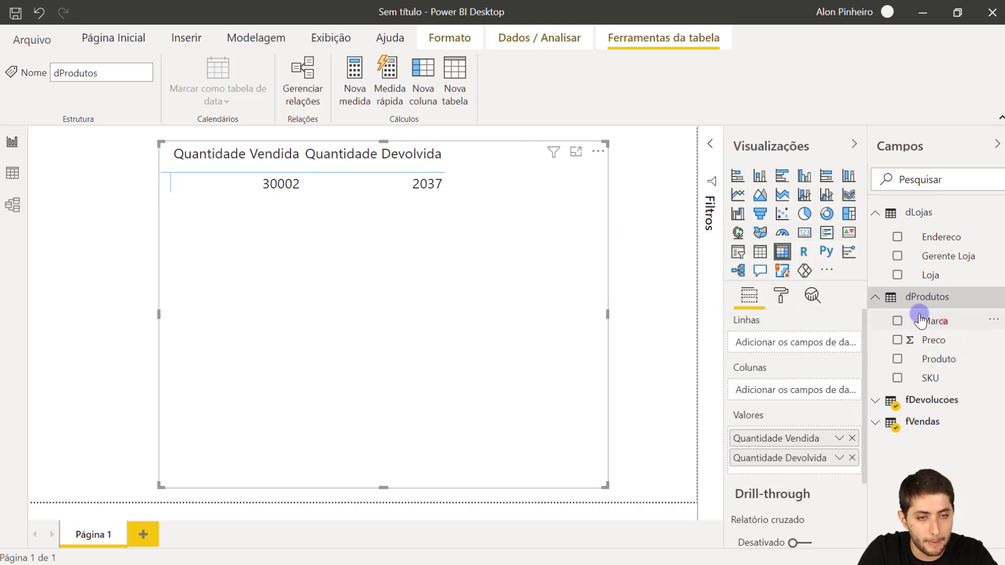
{"action": "left_click_drag", "start_coordinate": [926, 321], "coordinate": [803, 346]}
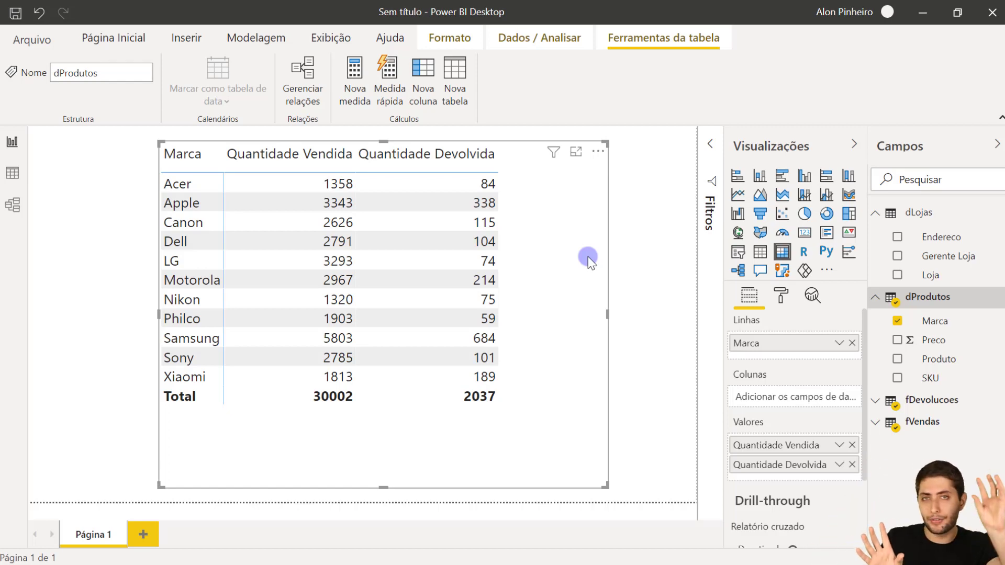
Step: Review the data rows of the dimension tables dProdutos and dLojas
{"action": "left_click", "coordinate": [13, 172]}
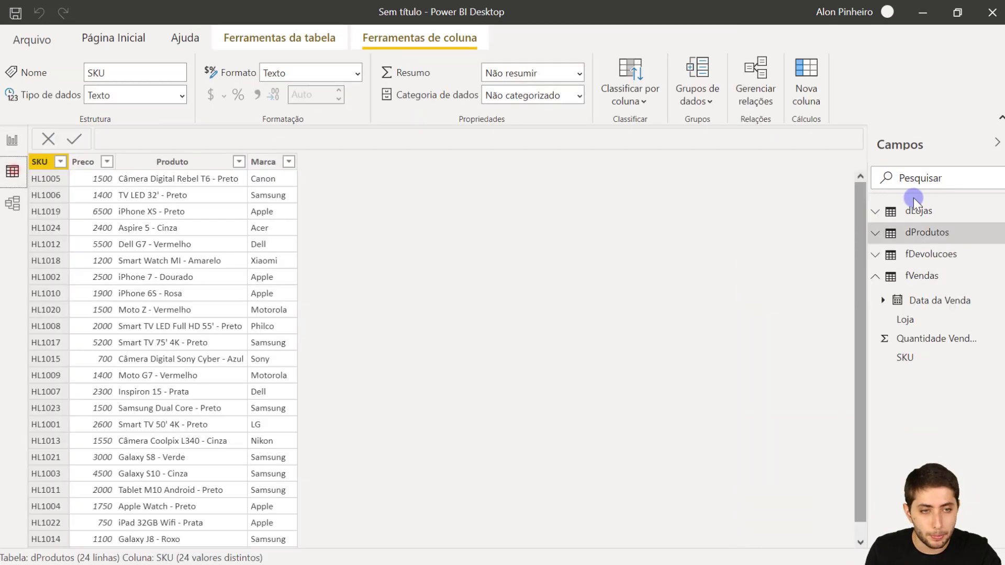
{"action": "left_click", "coordinate": [963, 226]}
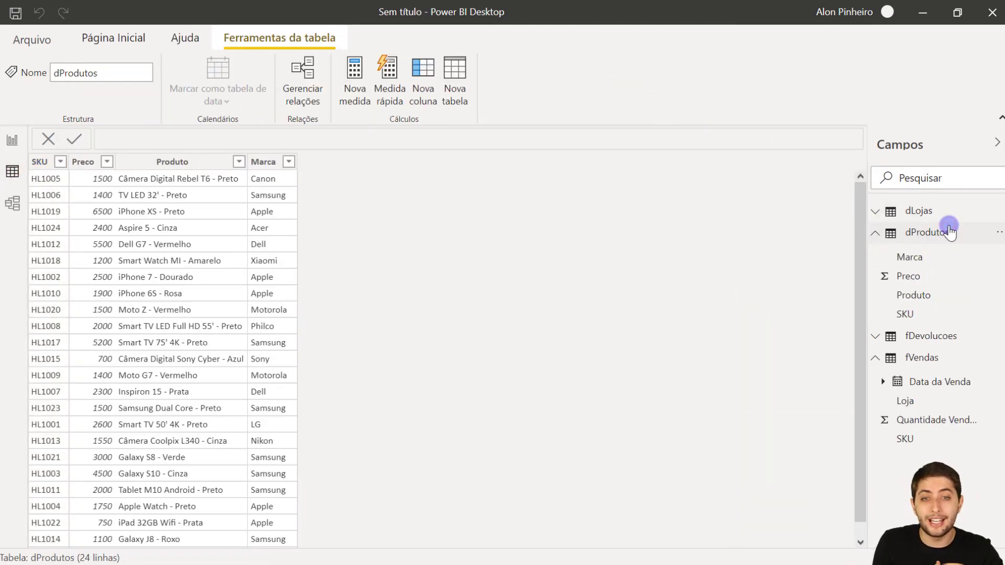
{"action": "scroll", "coordinate": [628, 257], "scroll_direction": "down", "scroll_amount": 1}
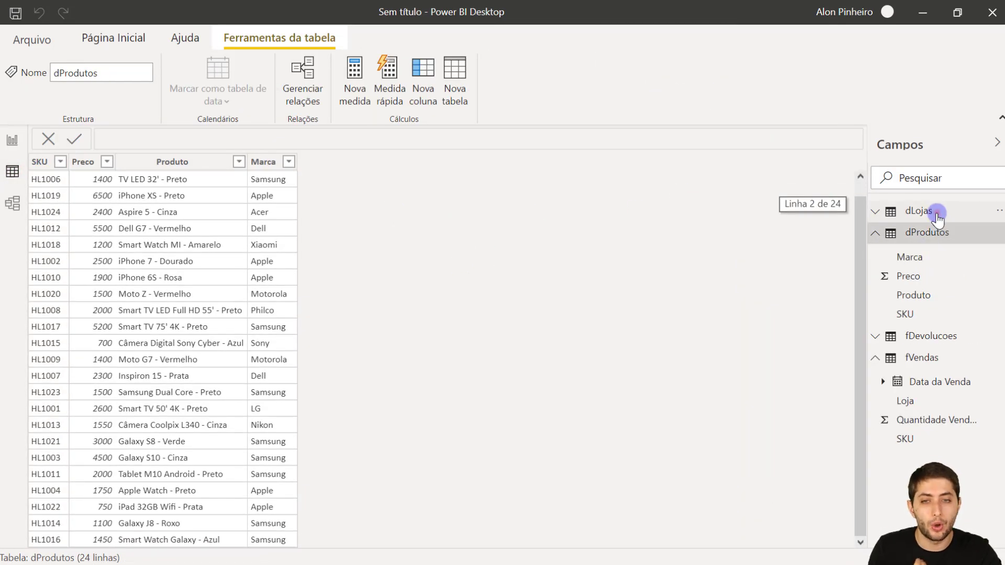
{"action": "left_click", "coordinate": [922, 212]}
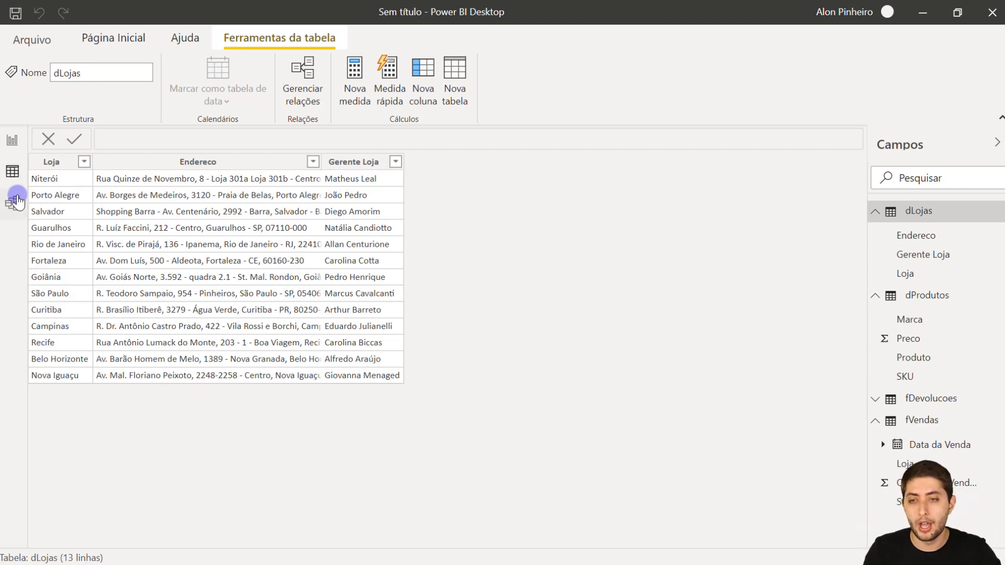
Step: Review the complete model diagram, going from dLojas and dProdutos to the fact tables fVendas and fDevolucoes
{"action": "left_click", "coordinate": [12, 204]}
{"action": "left_click", "coordinate": [150, 207]}
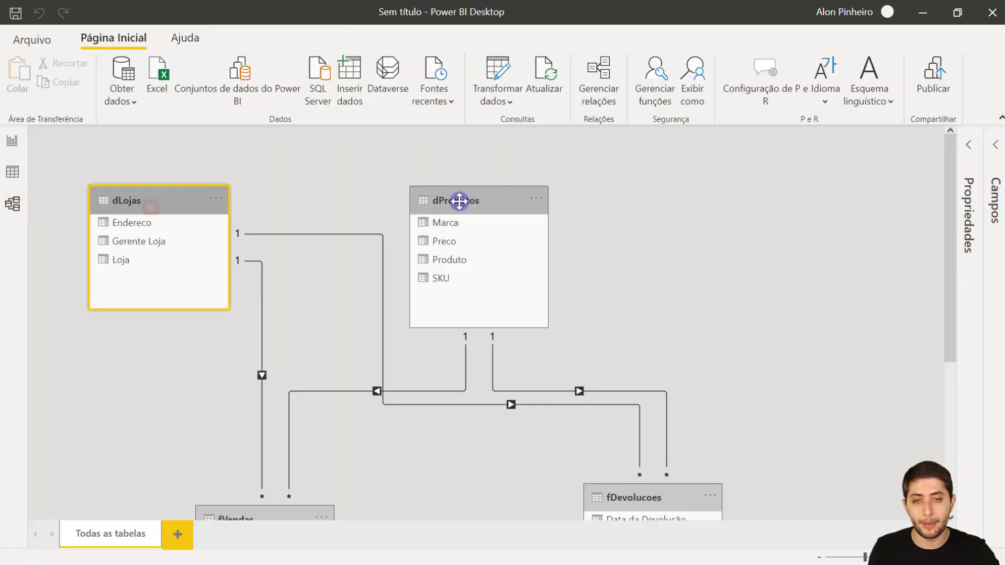
{"action": "left_click", "coordinate": [461, 199]}
{"action": "scroll", "coordinate": [462, 232], "scroll_direction": "down", "scroll_amount": 2}
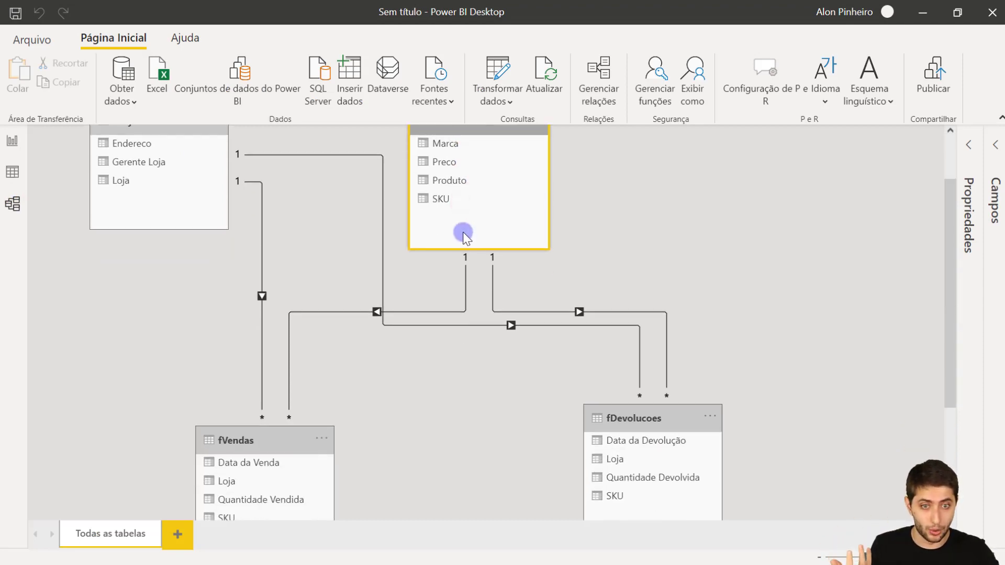
{"action": "scroll", "coordinate": [462, 231], "scroll_direction": "down", "scroll_amount": 2}
{"action": "left_click", "coordinate": [248, 360]}
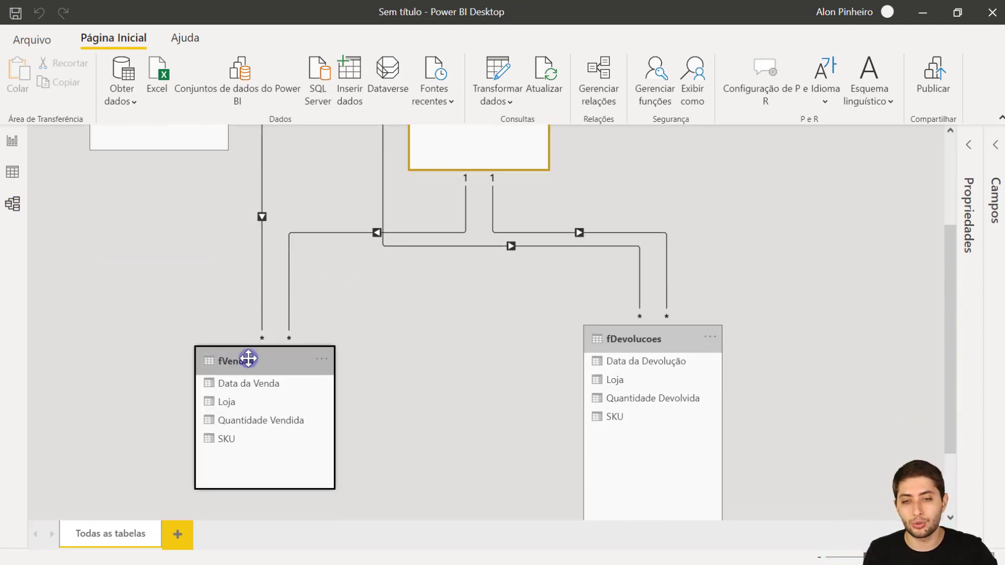
{"action": "left_click", "coordinate": [618, 338]}
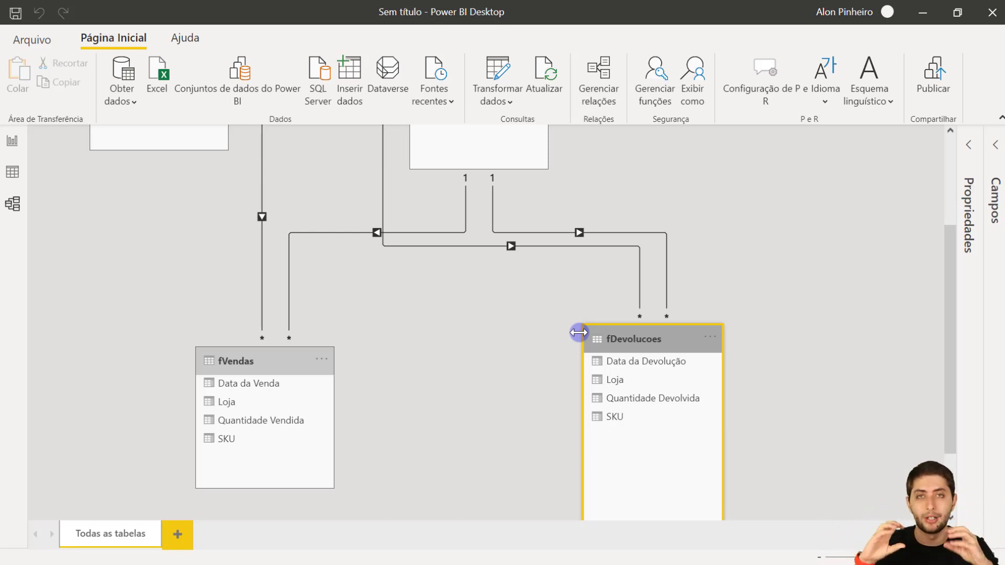
{"action": "scroll", "coordinate": [426, 262], "scroll_direction": "up", "scroll_amount": 3}
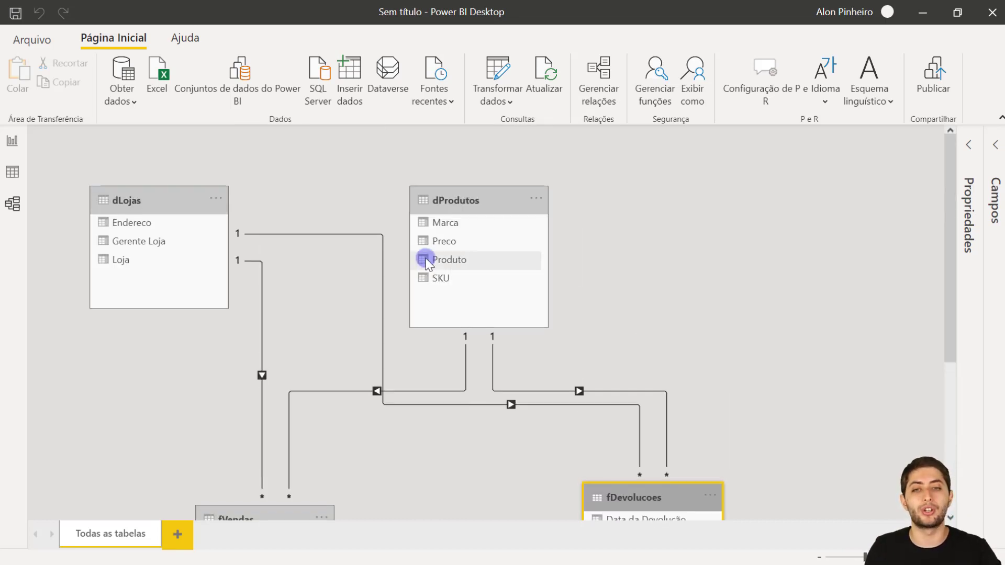